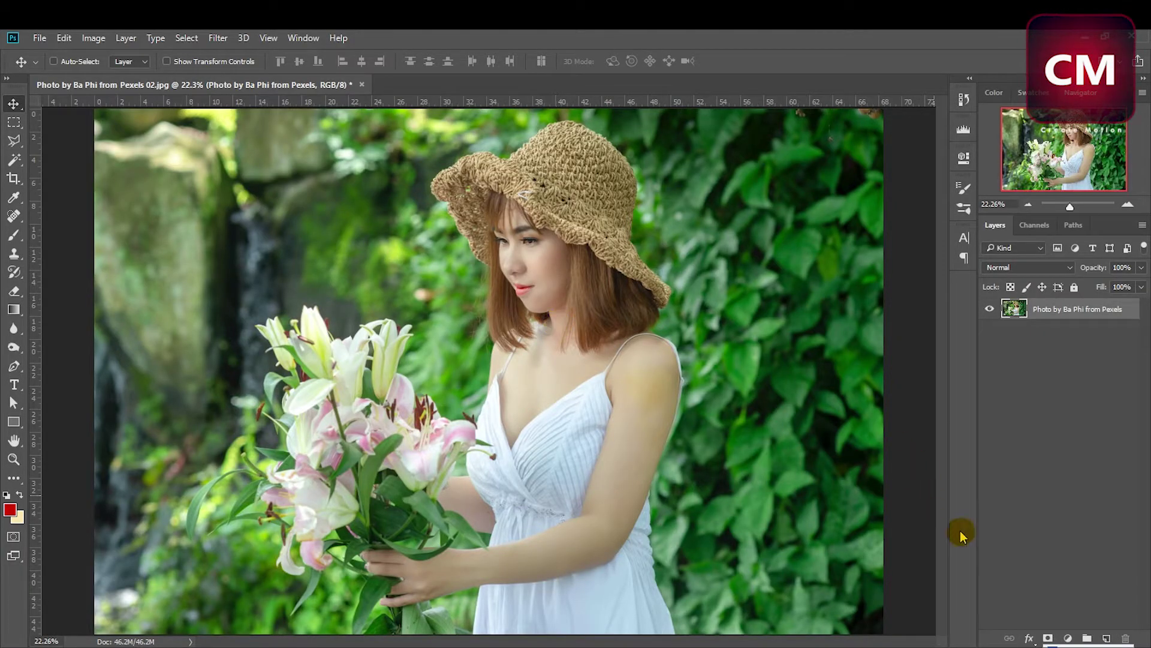
Step: Add a Channel Mixer layer whose Blue output uses Green 100 and Blue 0
click(1070, 638)
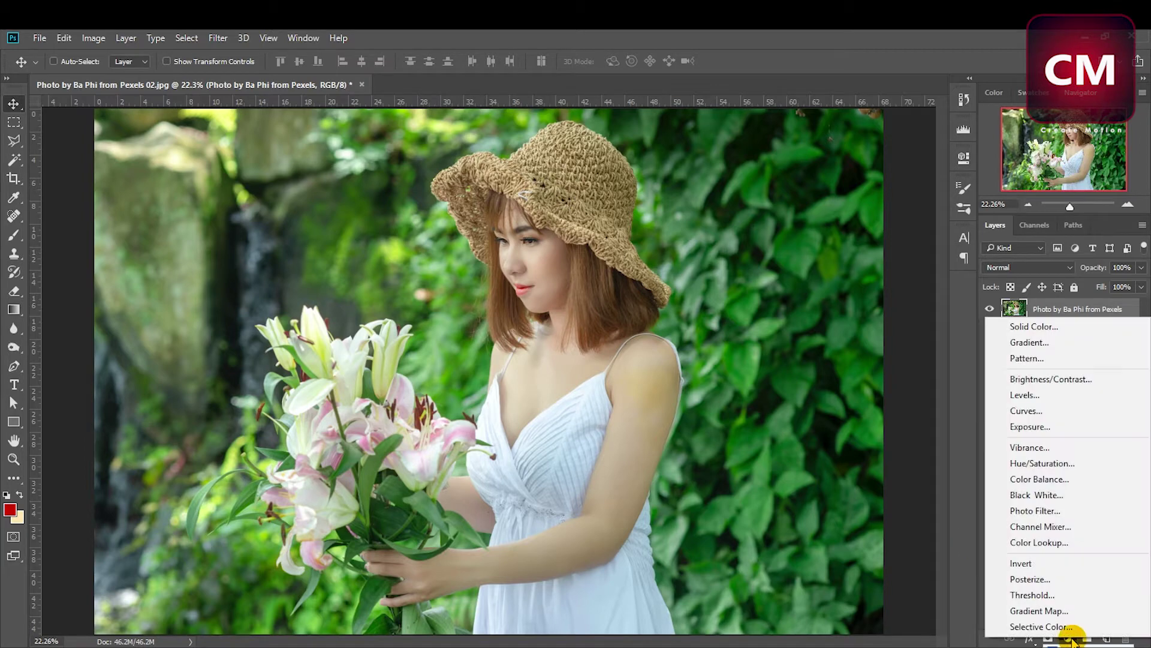
click(1052, 528)
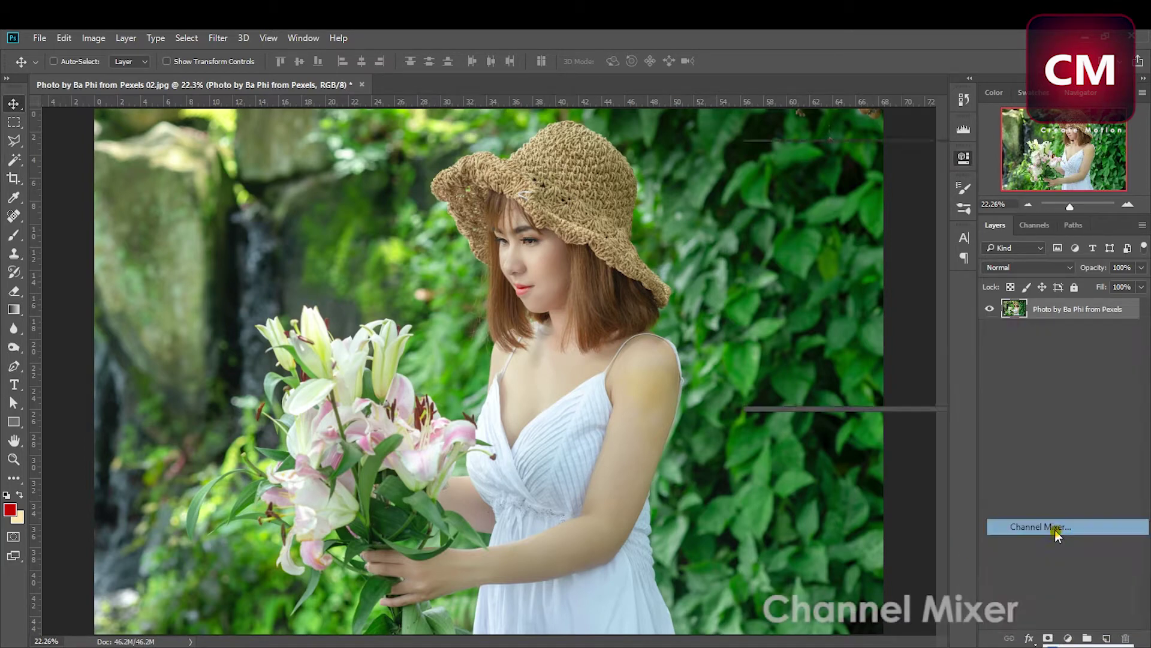
click(839, 216)
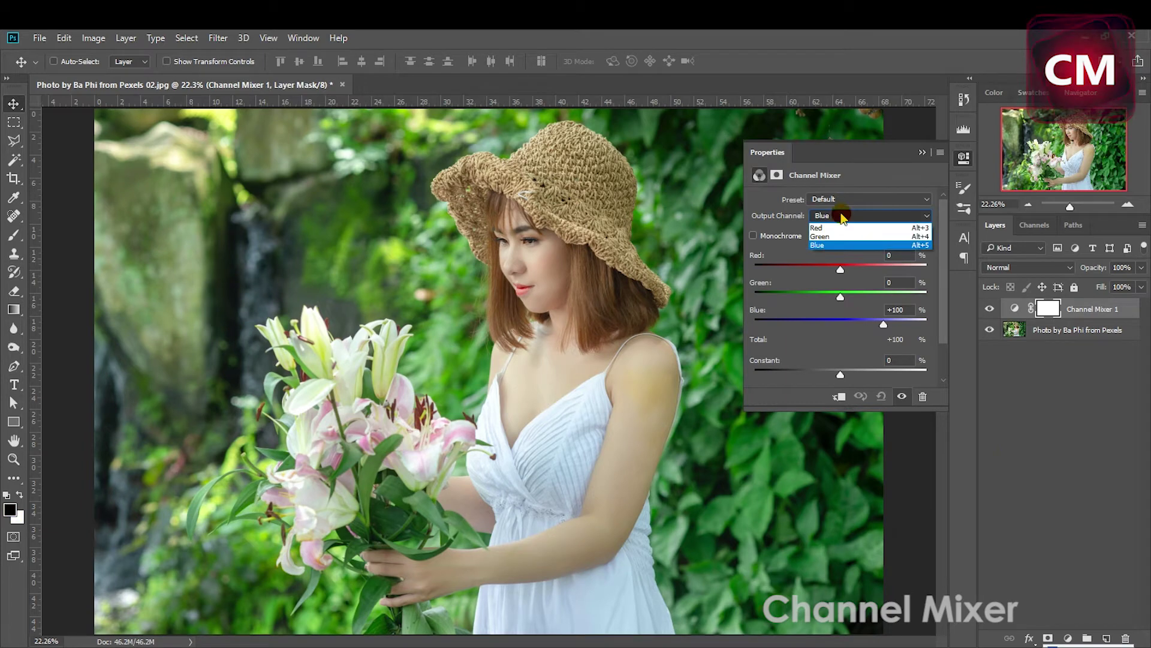
click(833, 246)
click(900, 283)
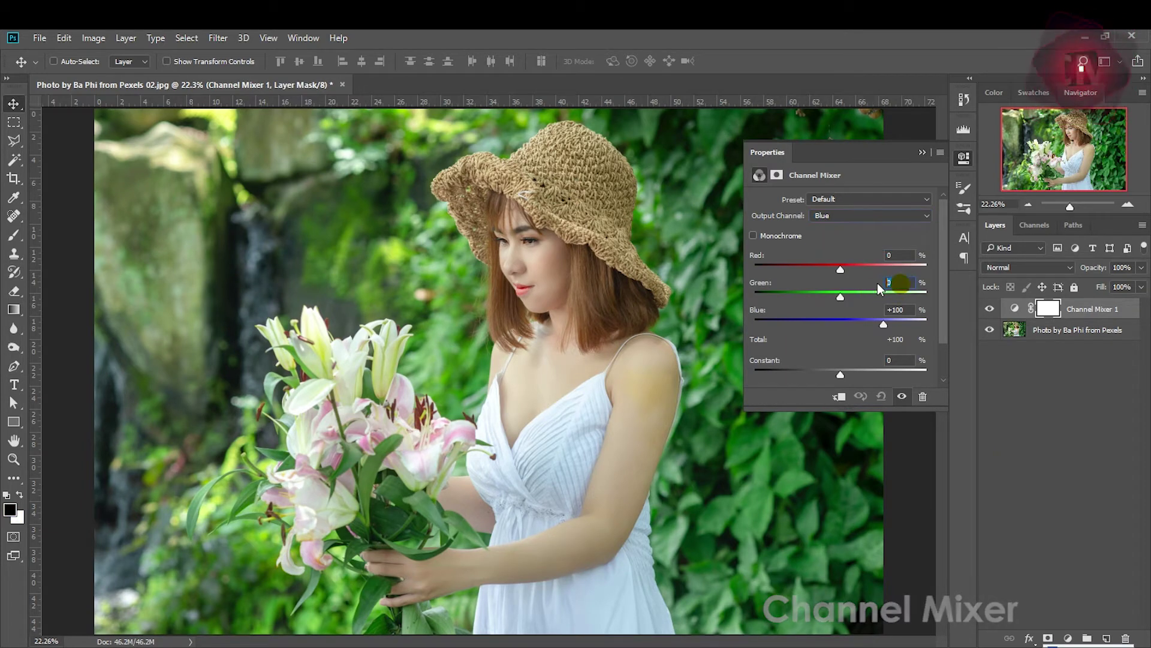
text(100)
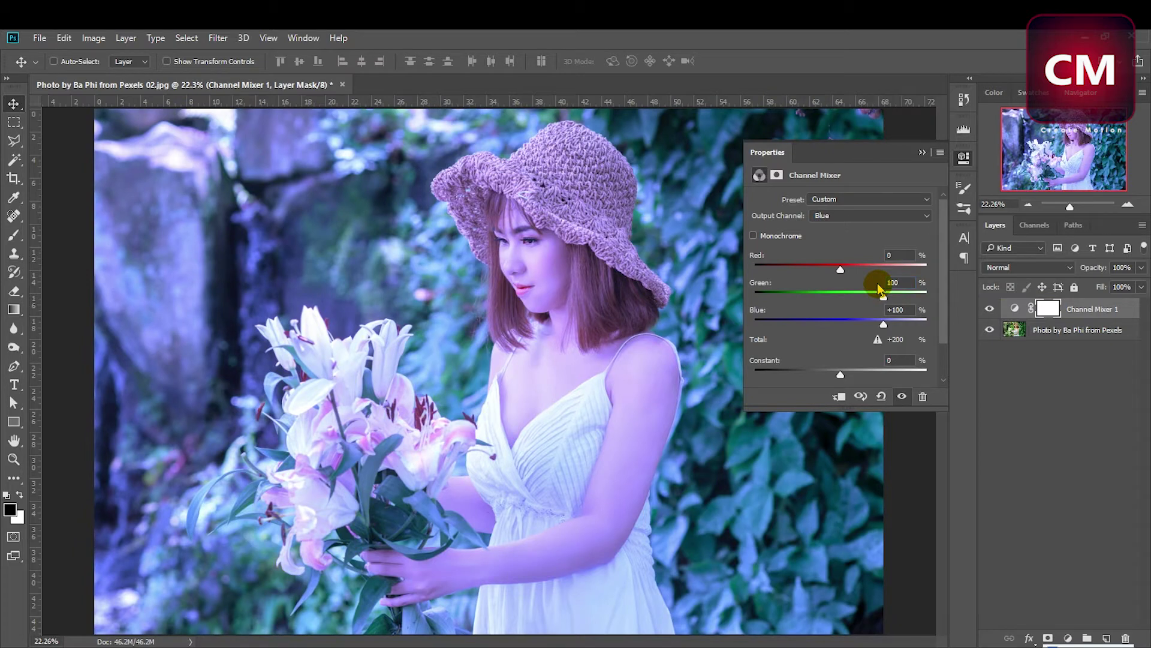
click(895, 309)
double_click(895, 310)
text(0)
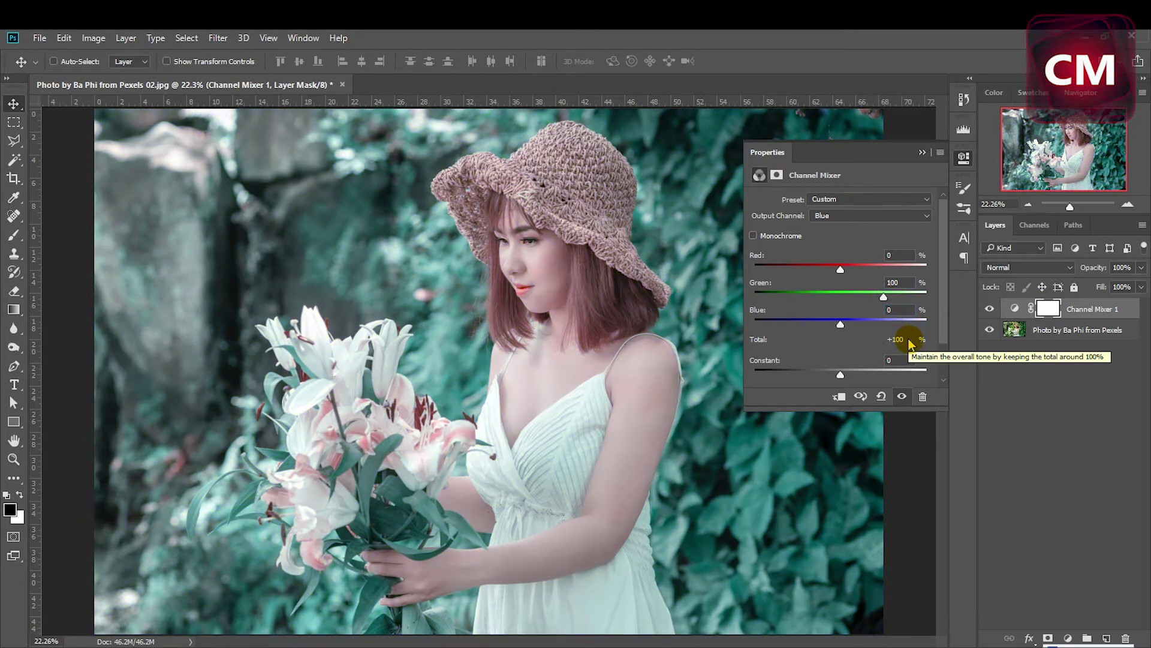
Step: Set the Red output's Green contribution to -10
click(851, 217)
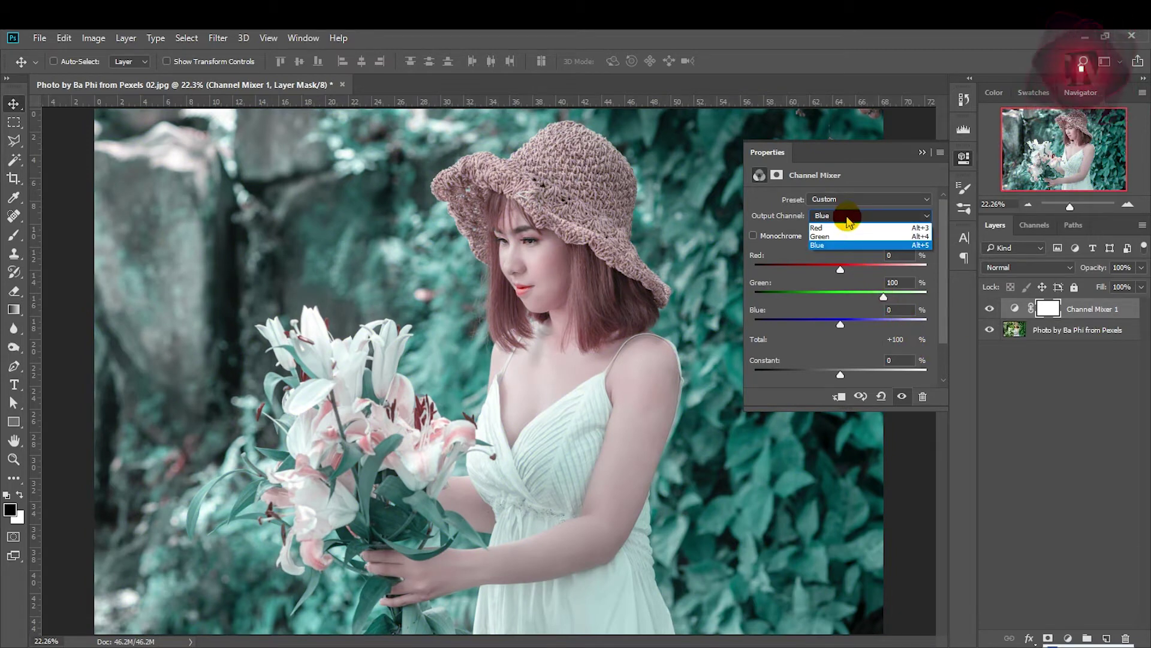
click(837, 226)
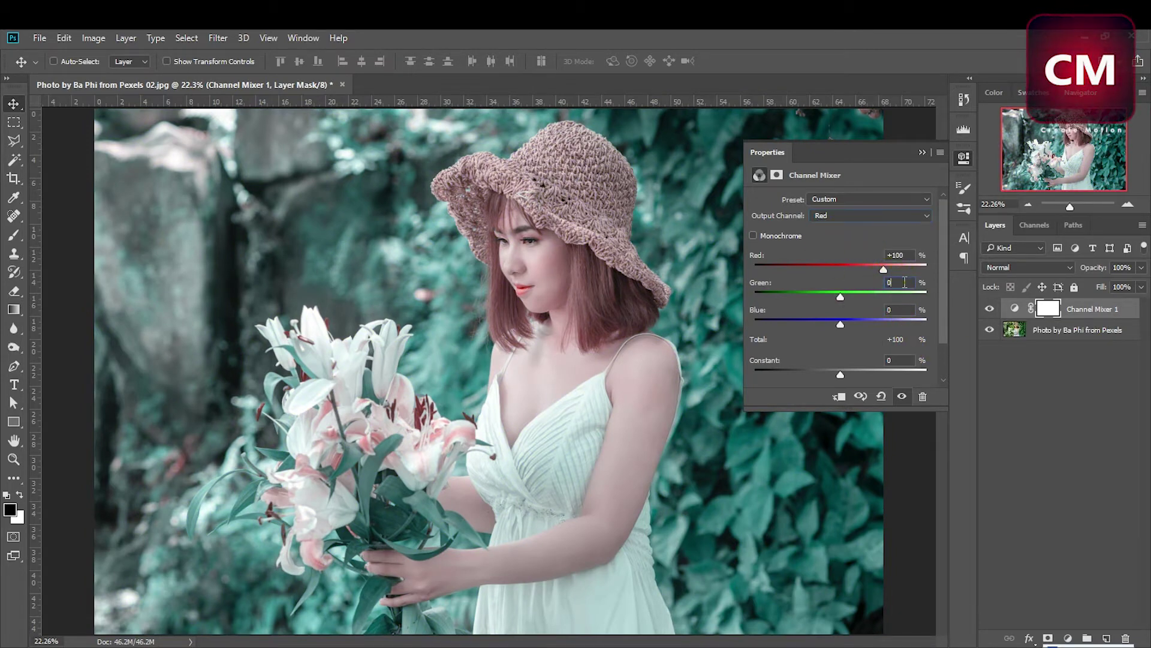
text(10)
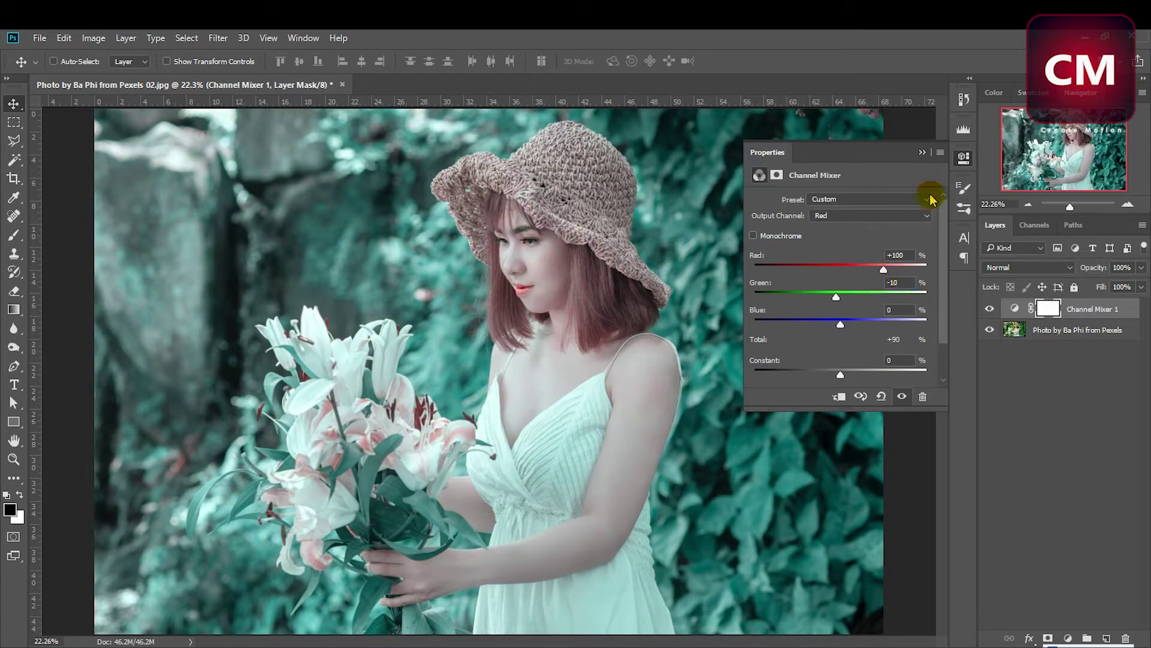
click(964, 160)
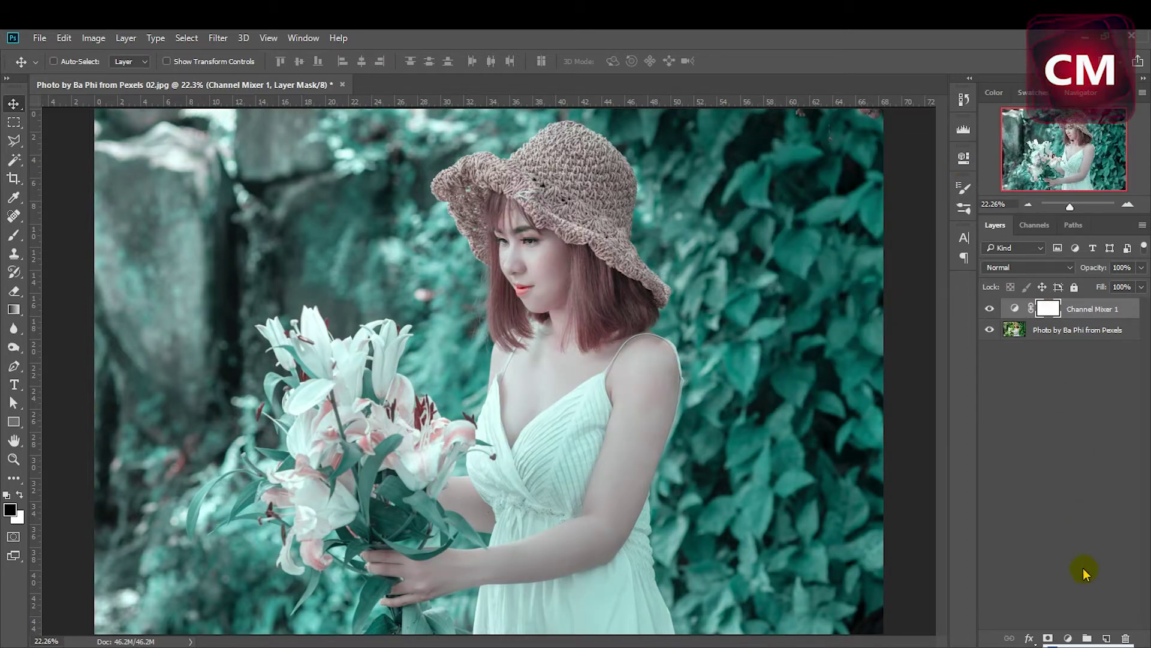
Step: Add a Gradient Fill layer with a black-to-transparent gradient
click(1068, 638)
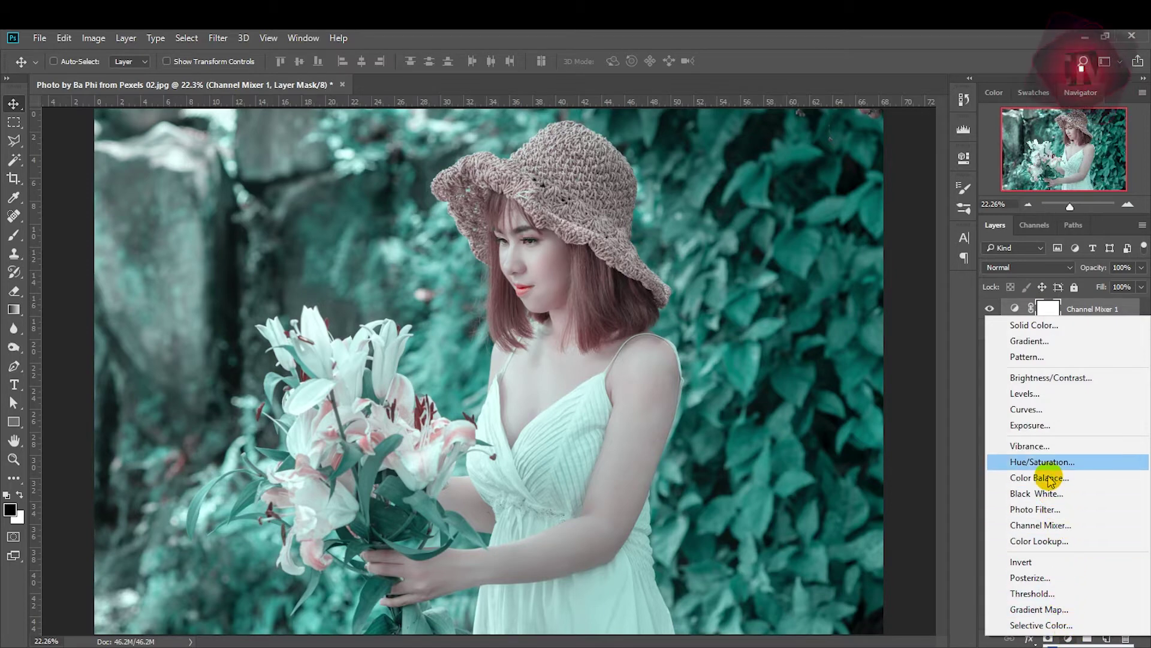
click(1040, 347)
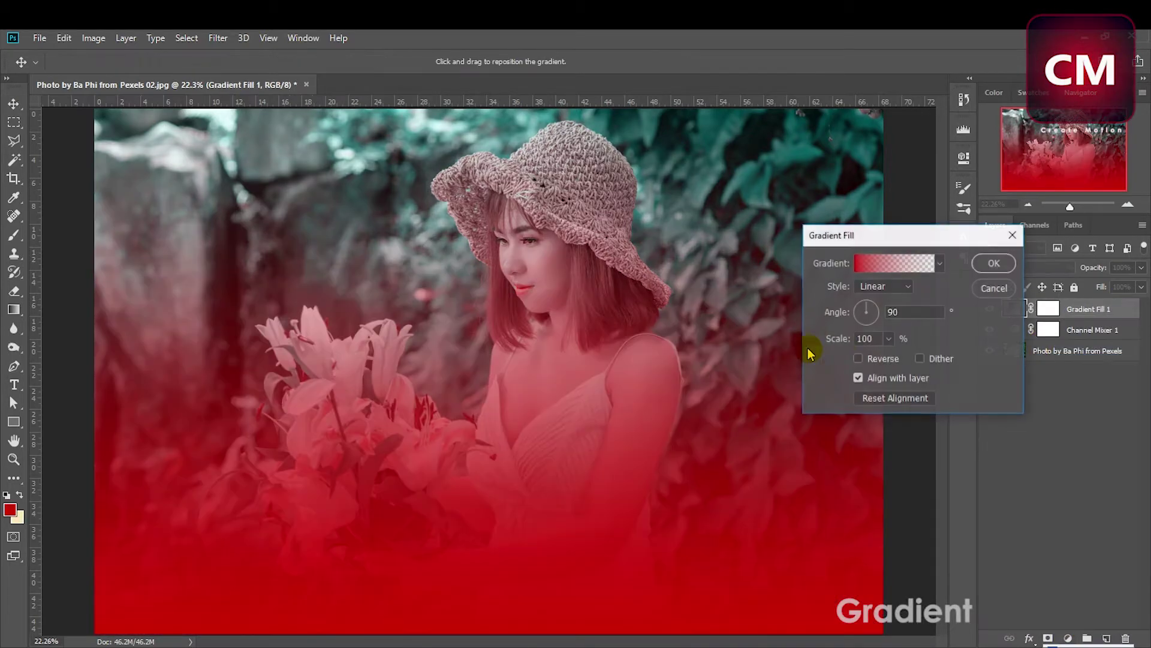
click(879, 266)
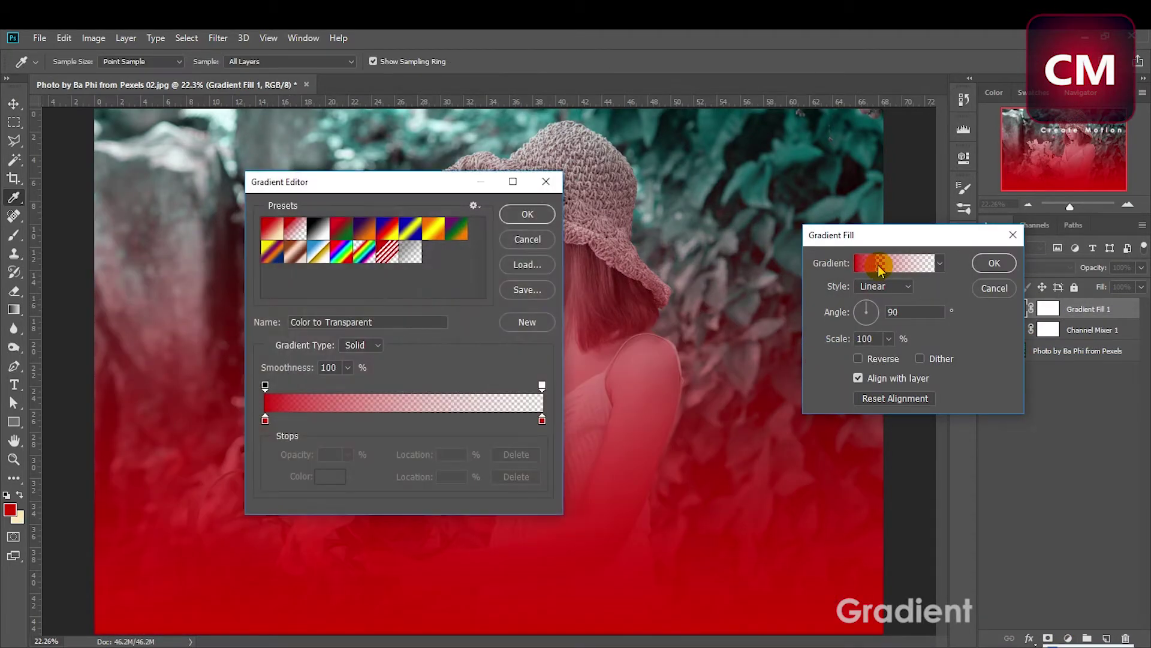
click(265, 420)
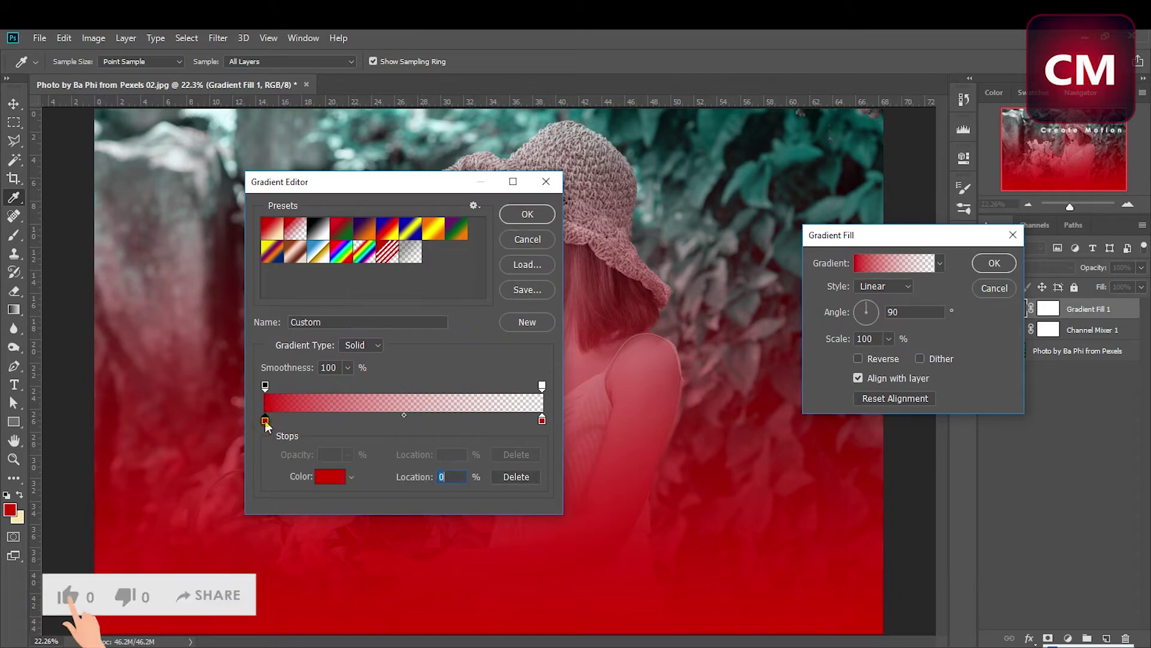
click(329, 477)
click(445, 551)
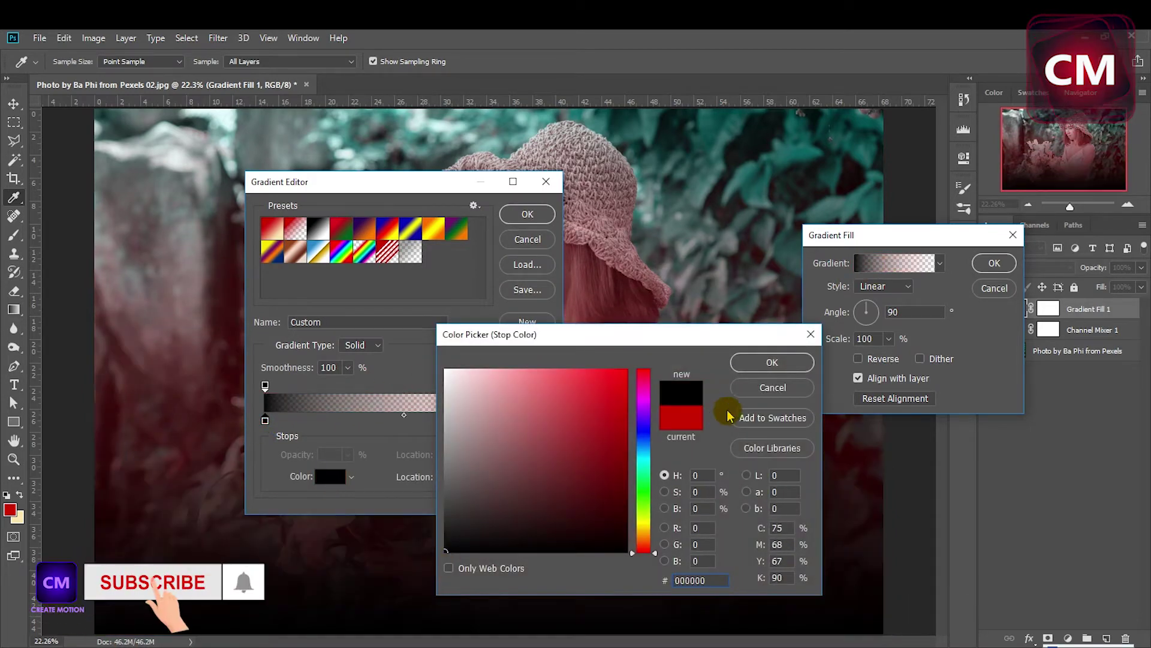
click(772, 362)
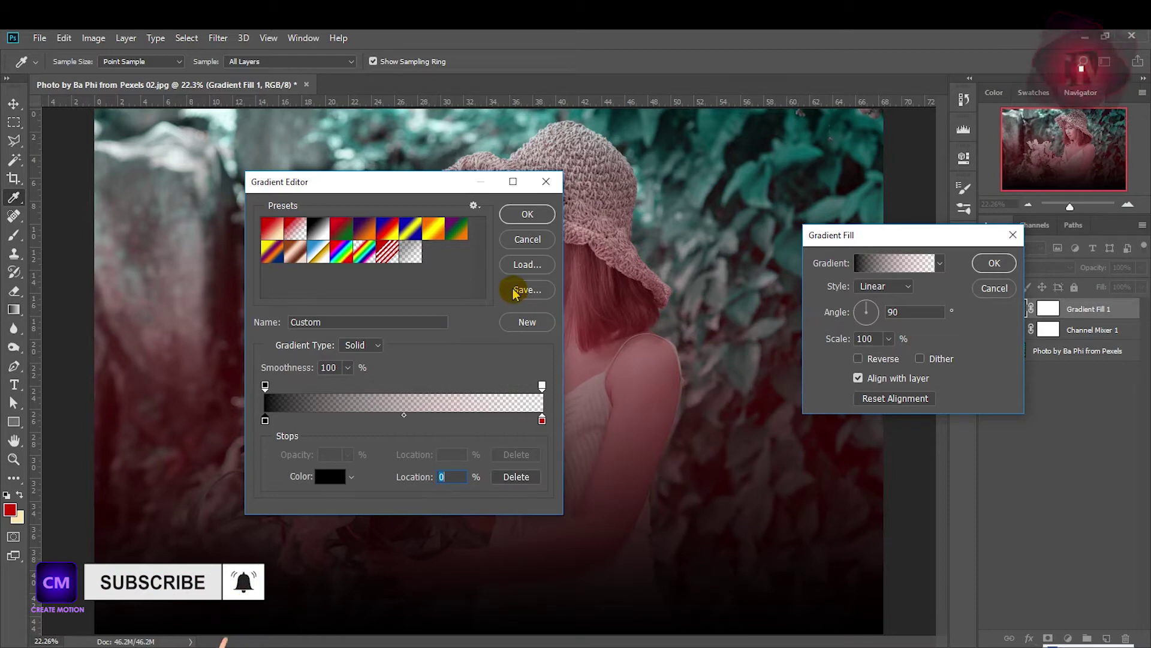
click(524, 217)
Step: Make the gradient radial and reversed, centred on the face, at 45° and 150% scale
click(891, 294)
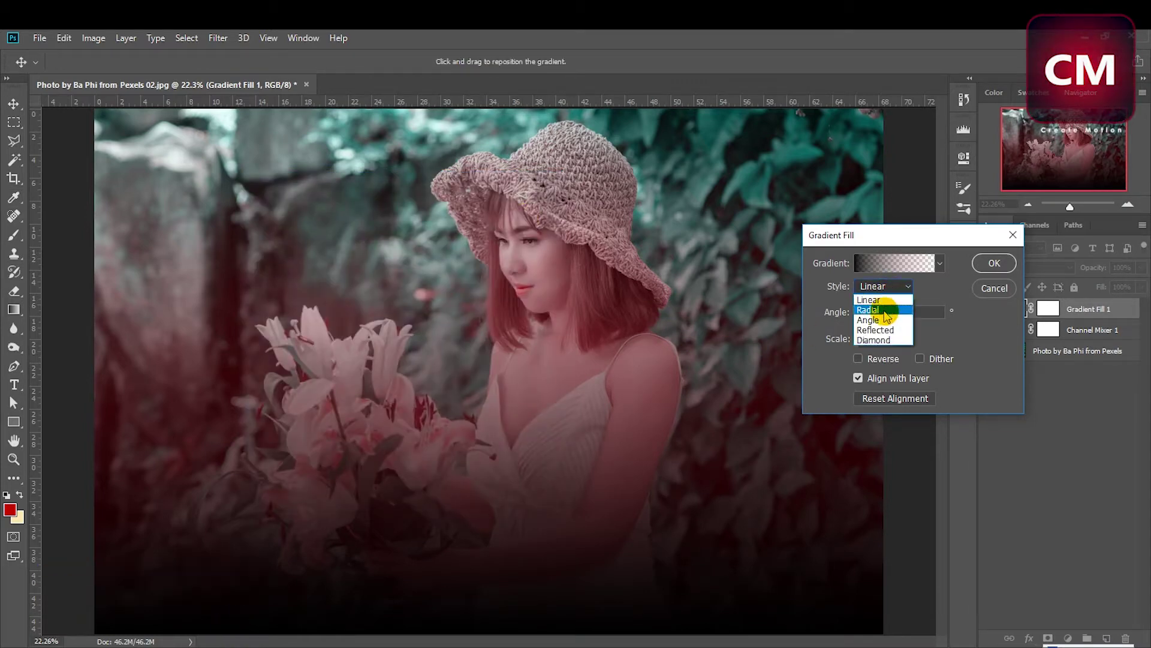
click(885, 310)
click(858, 359)
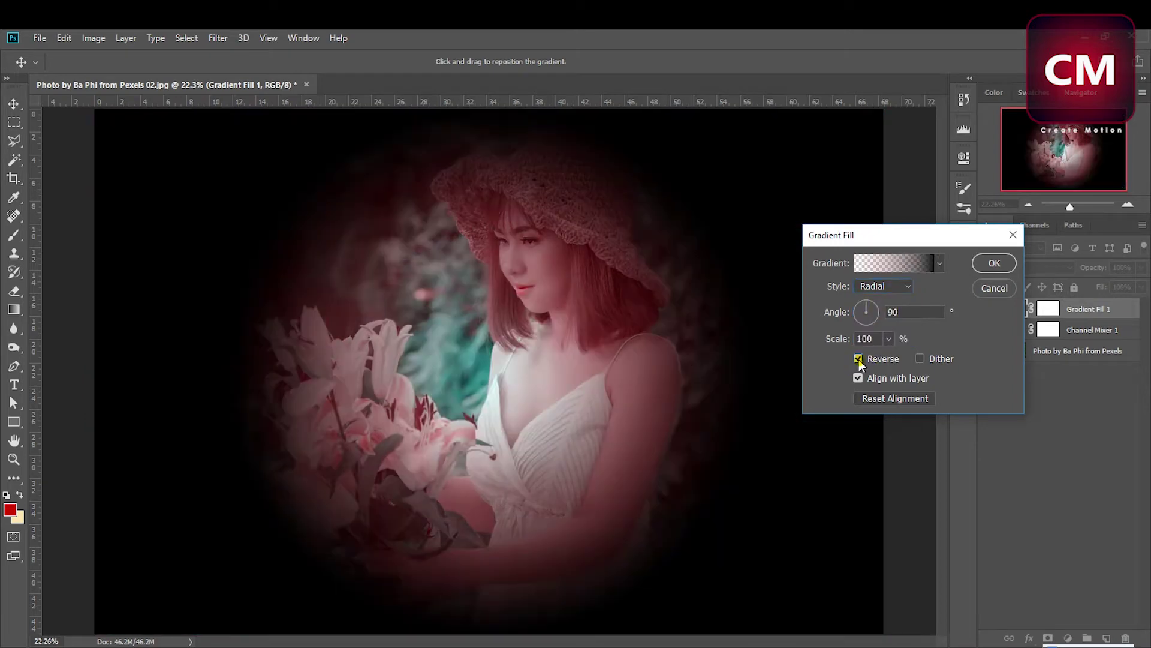
drag(483, 343, 516, 290)
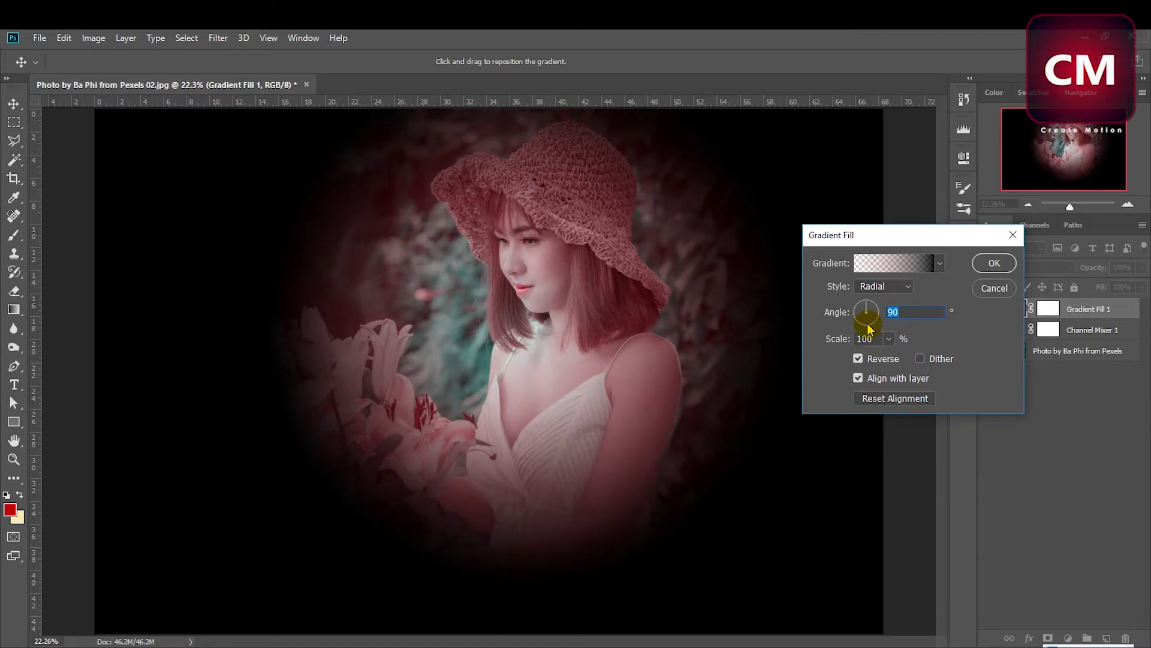
text(45)
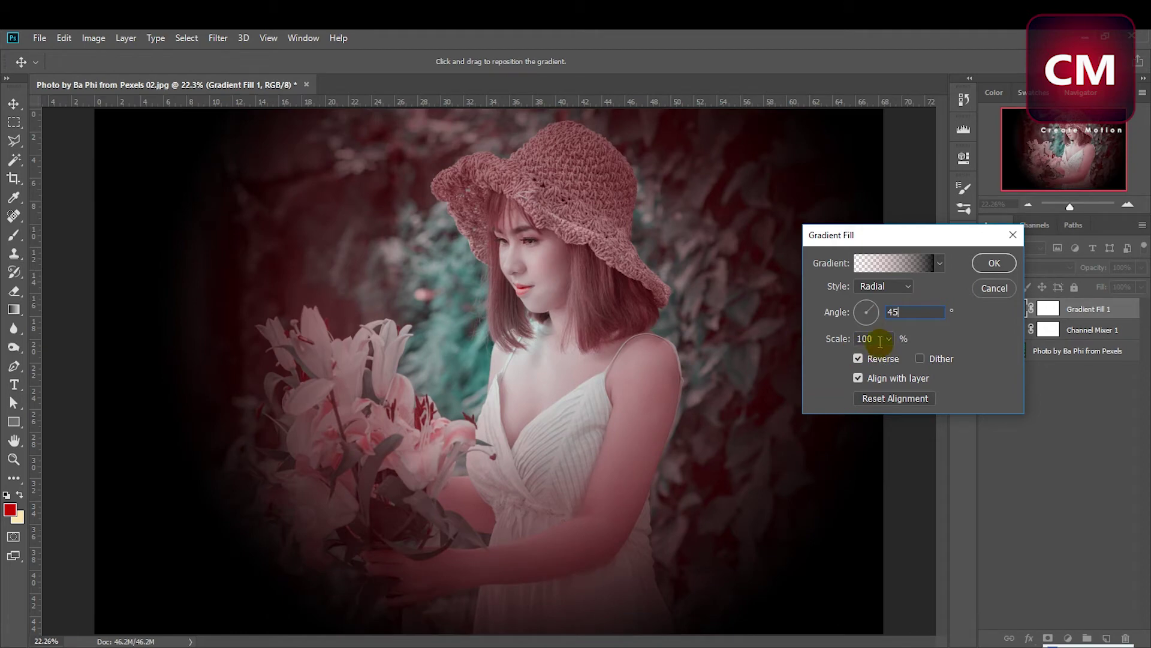
text(150)
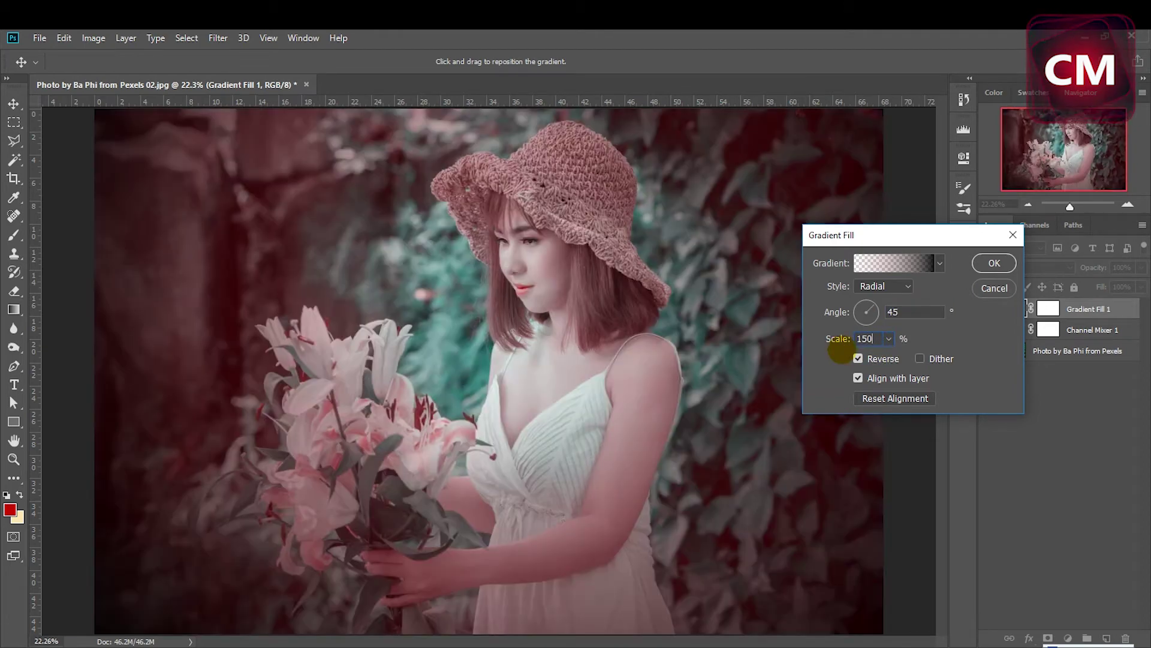
Step: Swap in a transparent gradient preset and apply the fill layer
click(899, 264)
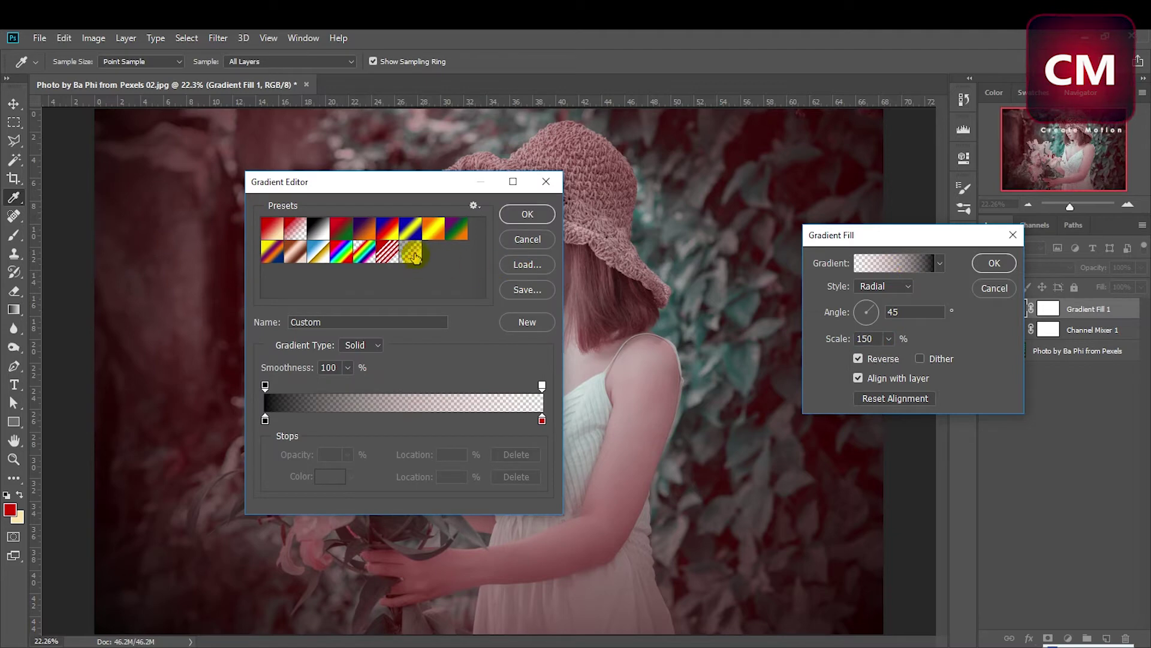
click(412, 254)
click(528, 214)
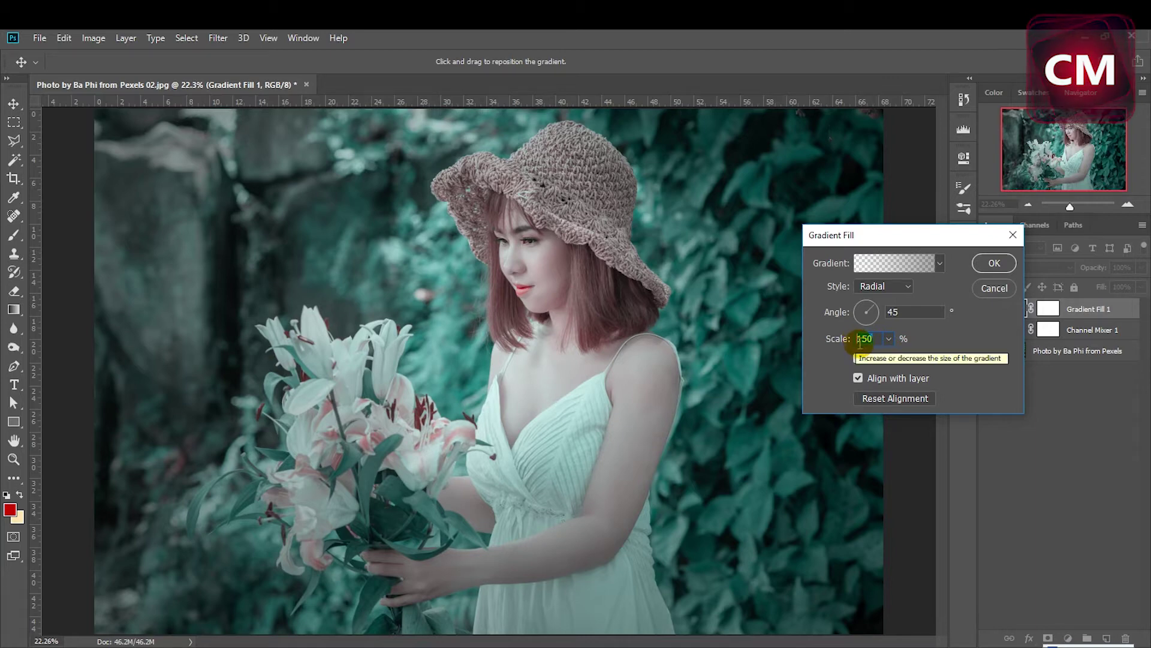
click(994, 262)
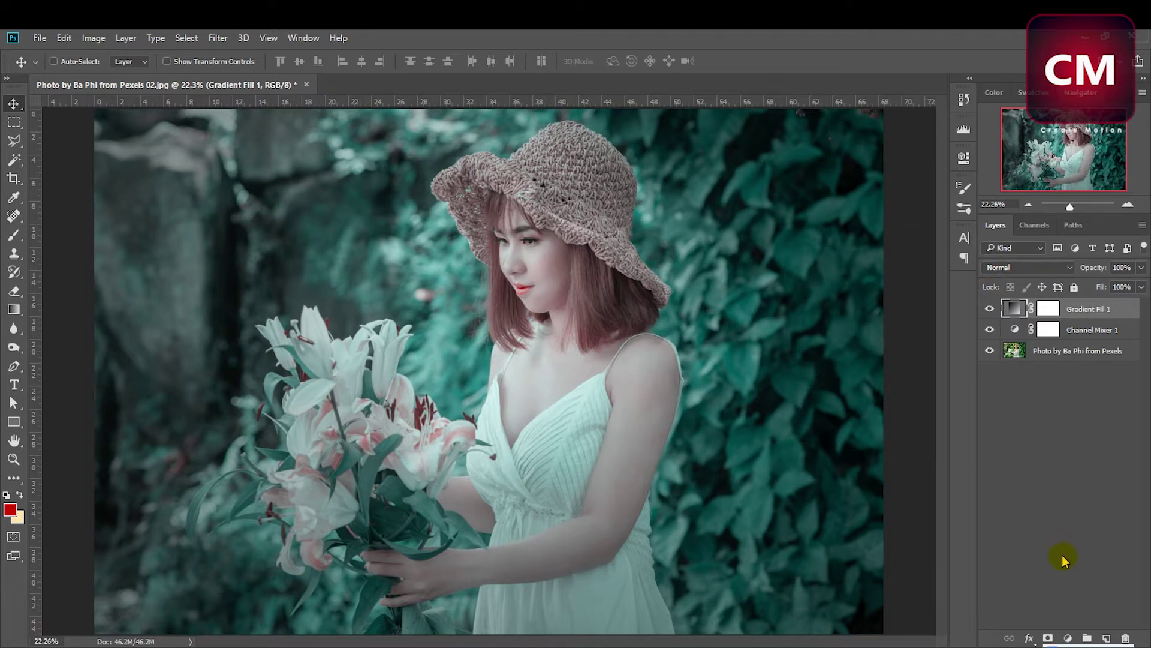
Step: Add a Brightness/Contrast layer with brightness 10 and contrast 20
click(1070, 638)
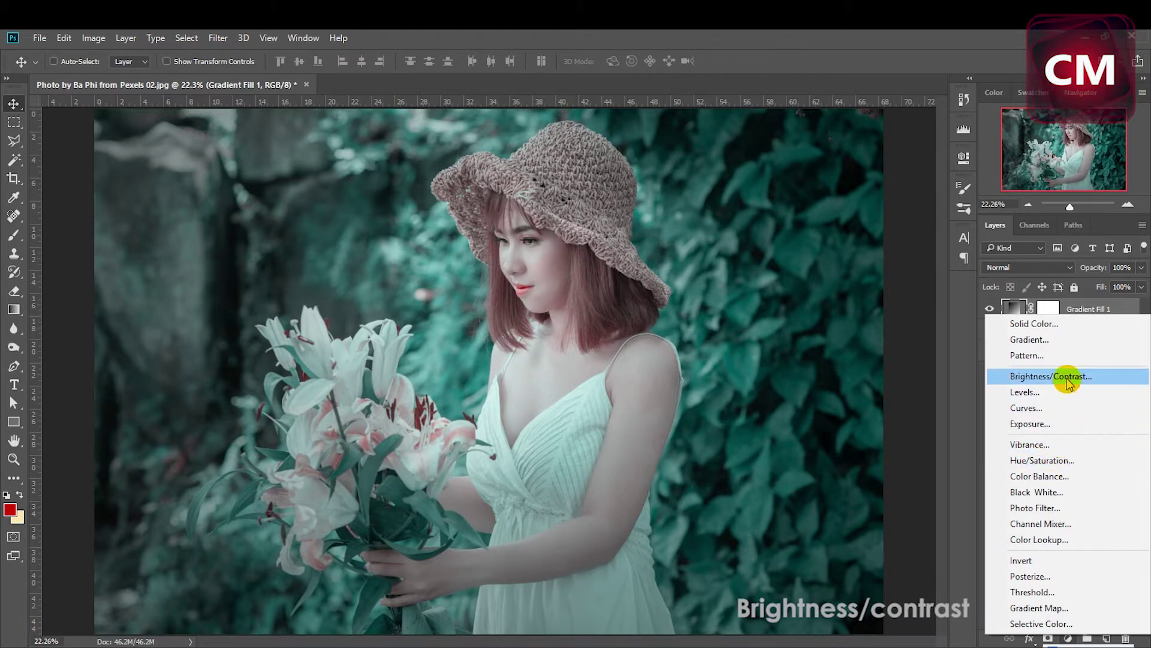
click(1058, 376)
click(908, 247)
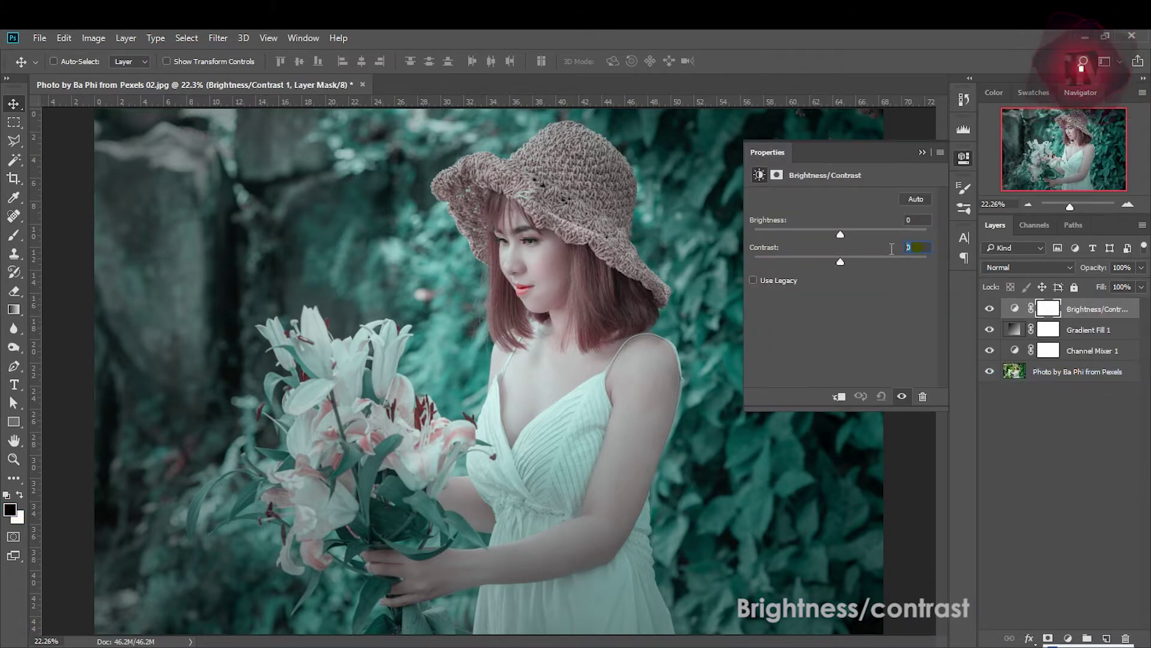
text(10)
click(908, 220)
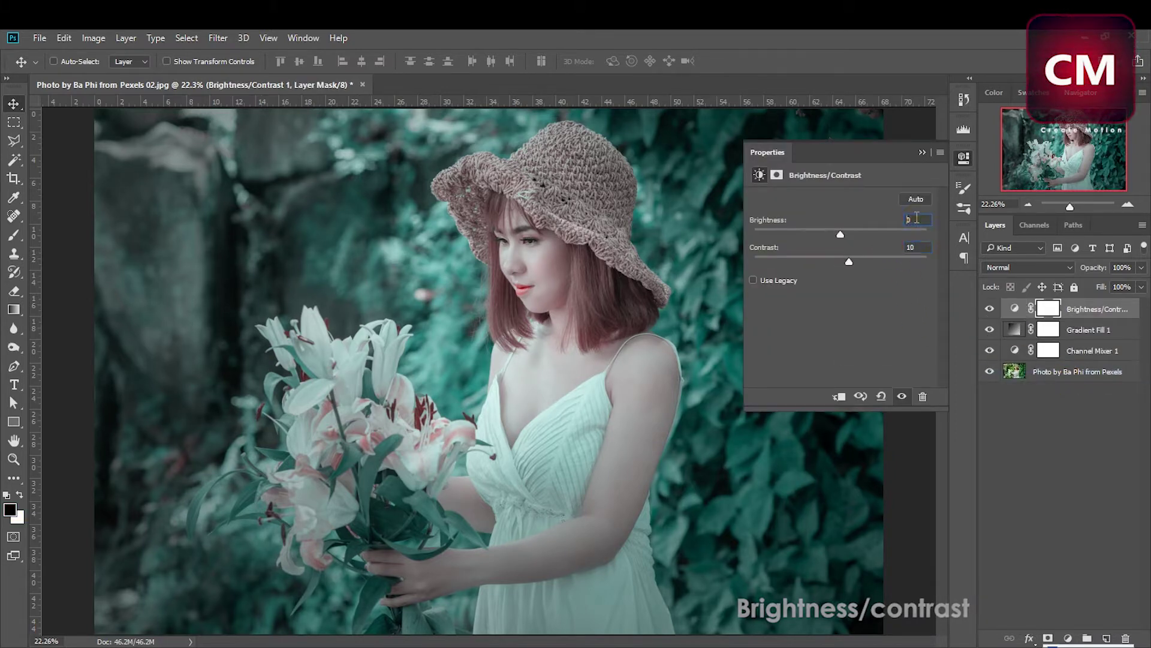
text(10)
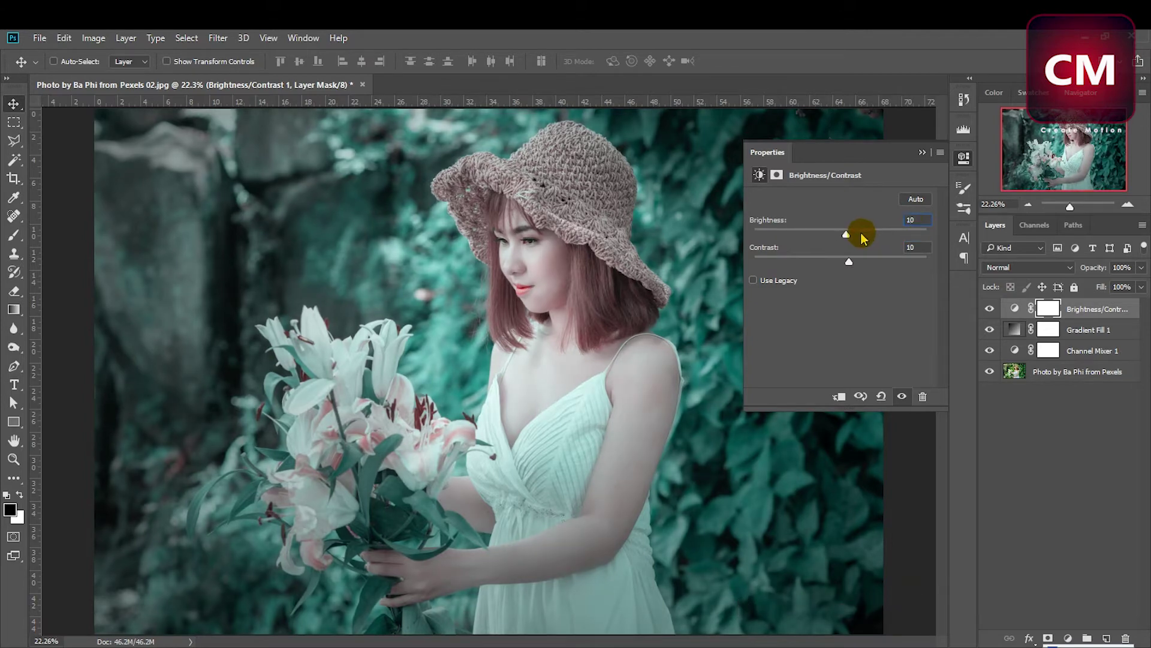
click(964, 157)
click(1061, 635)
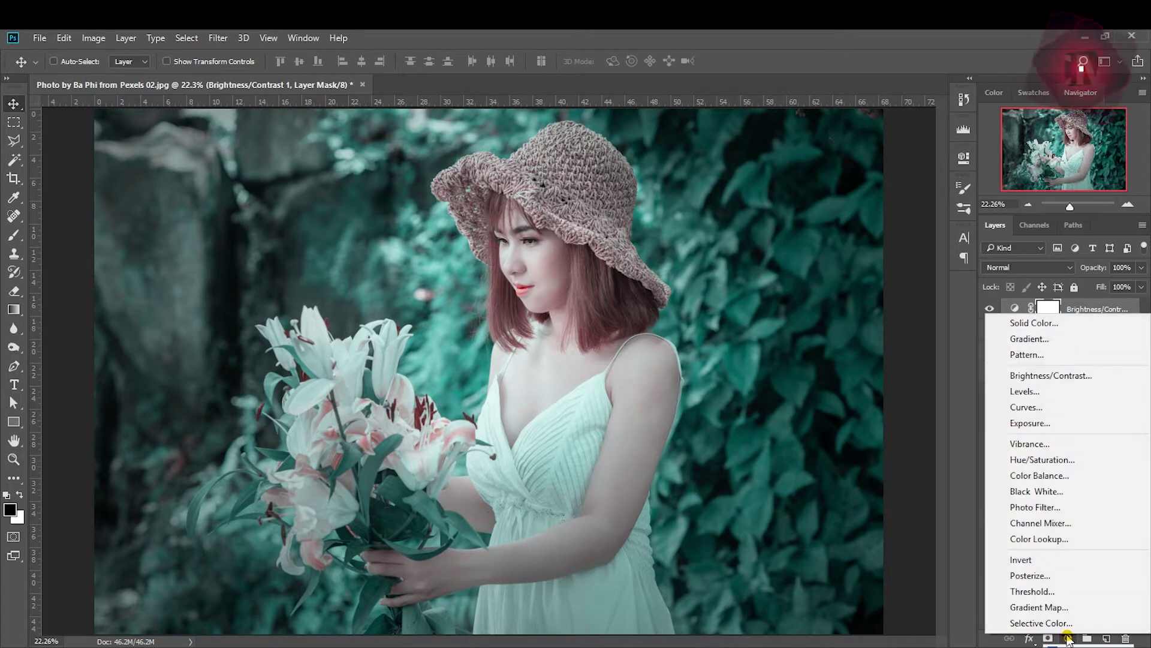
Step: Add a Hue/Saturation layer with the Cyans range hue set to -10
click(1053, 460)
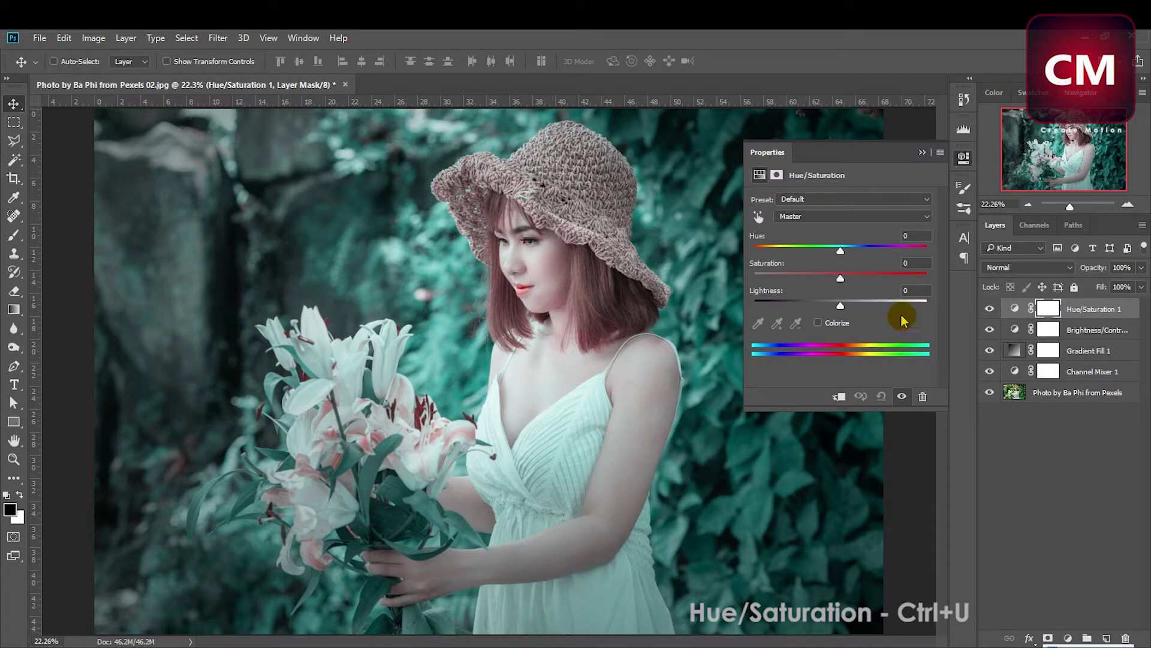
click(826, 216)
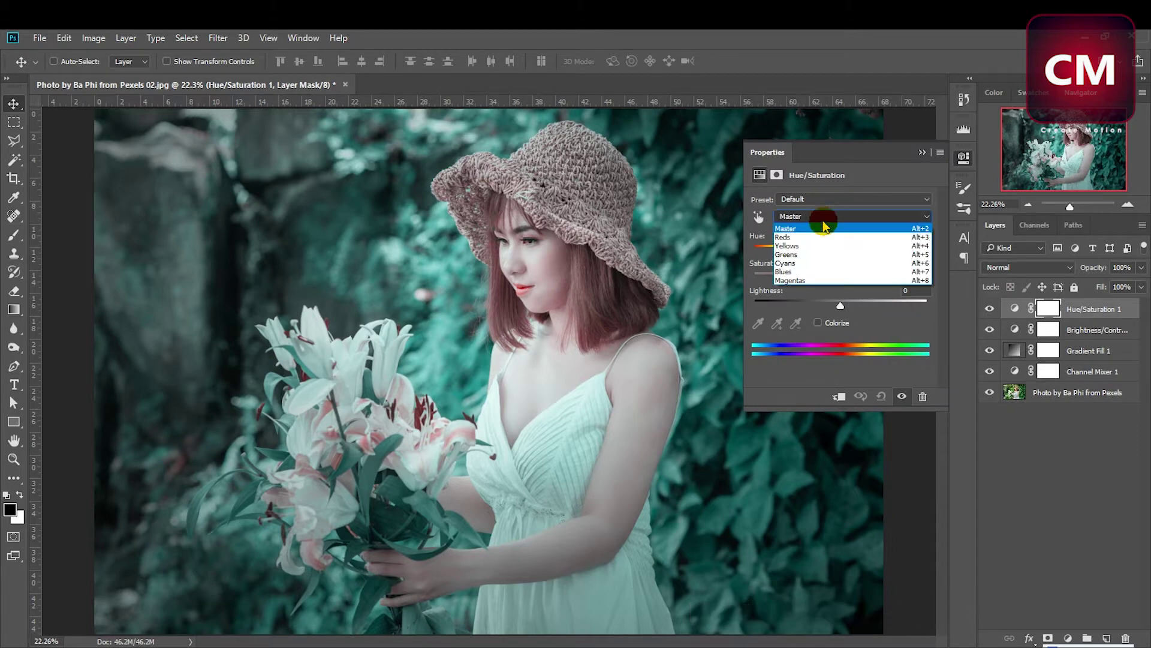
click(820, 264)
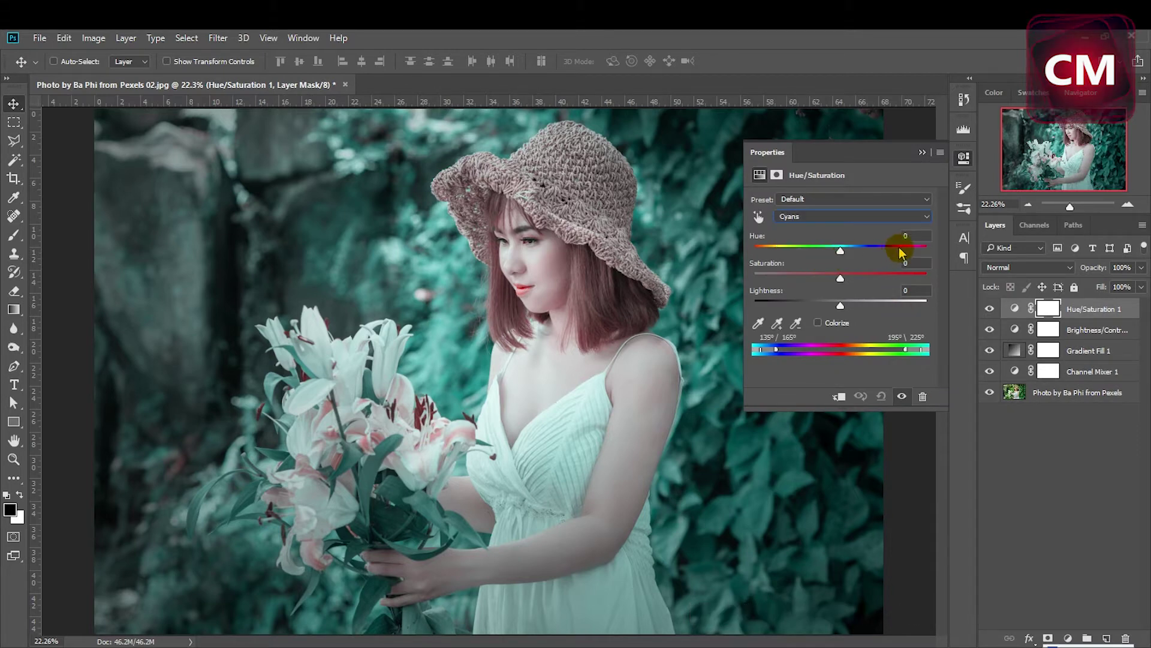
click(913, 236)
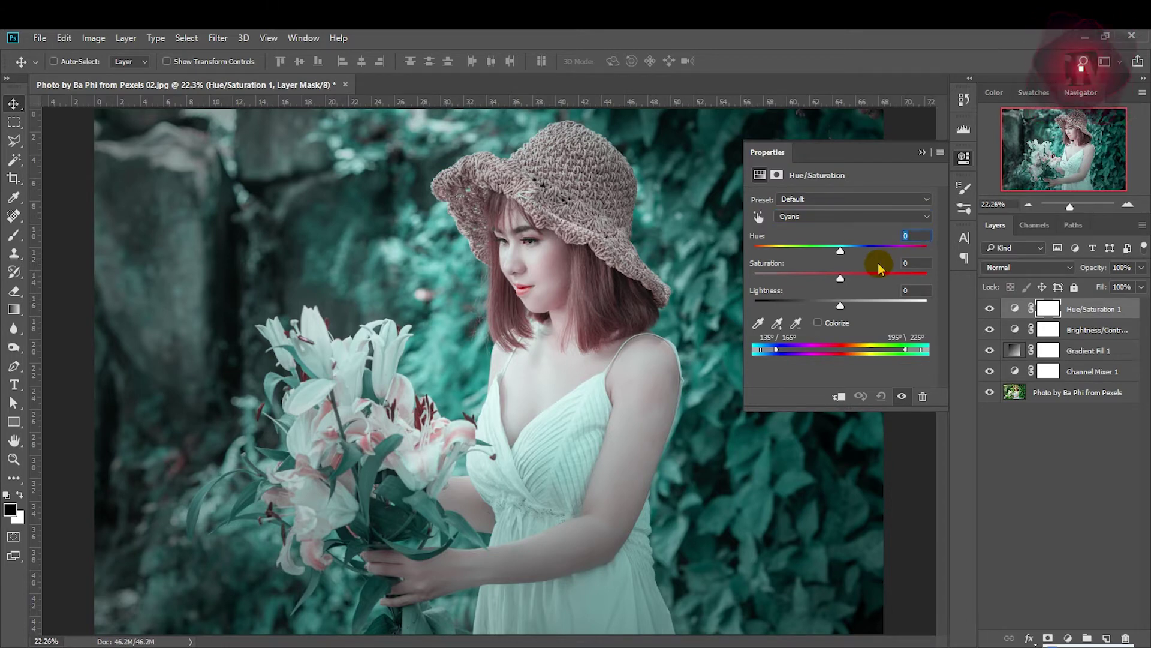
text(-)
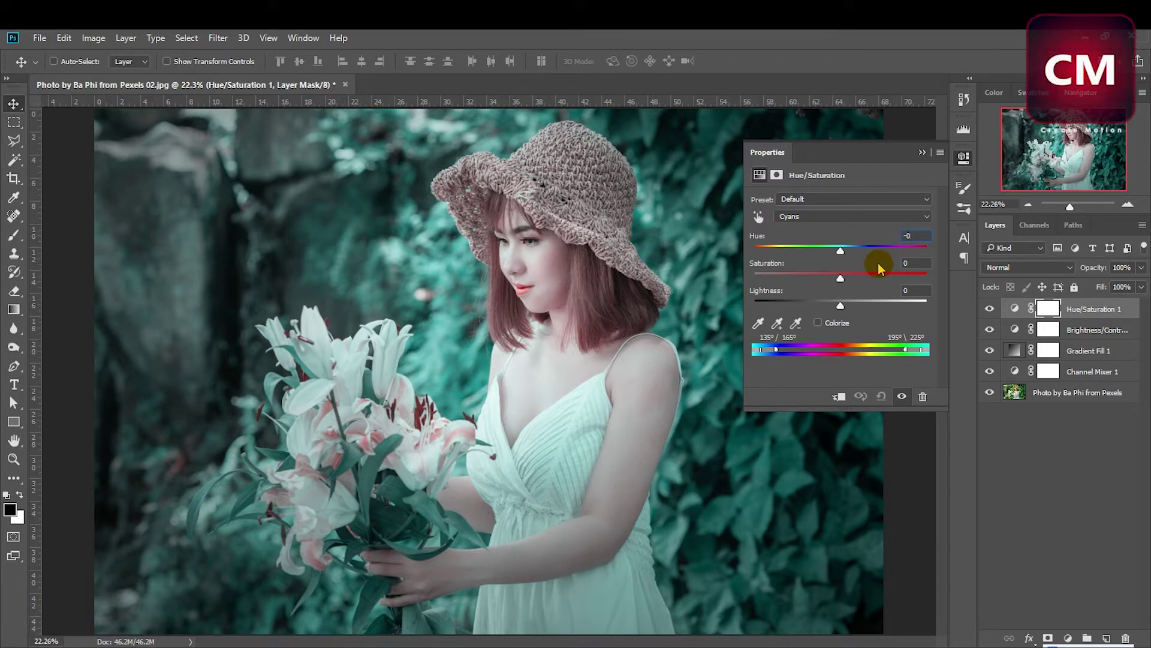
click(910, 236)
text(-)
click(956, 188)
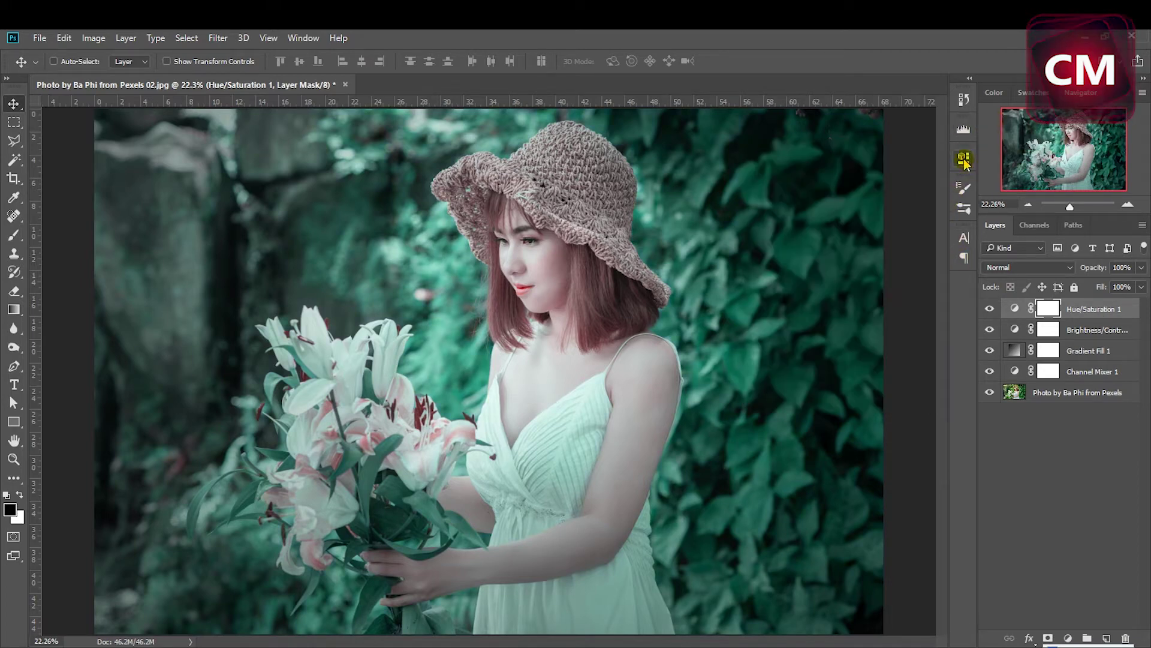
click(1068, 638)
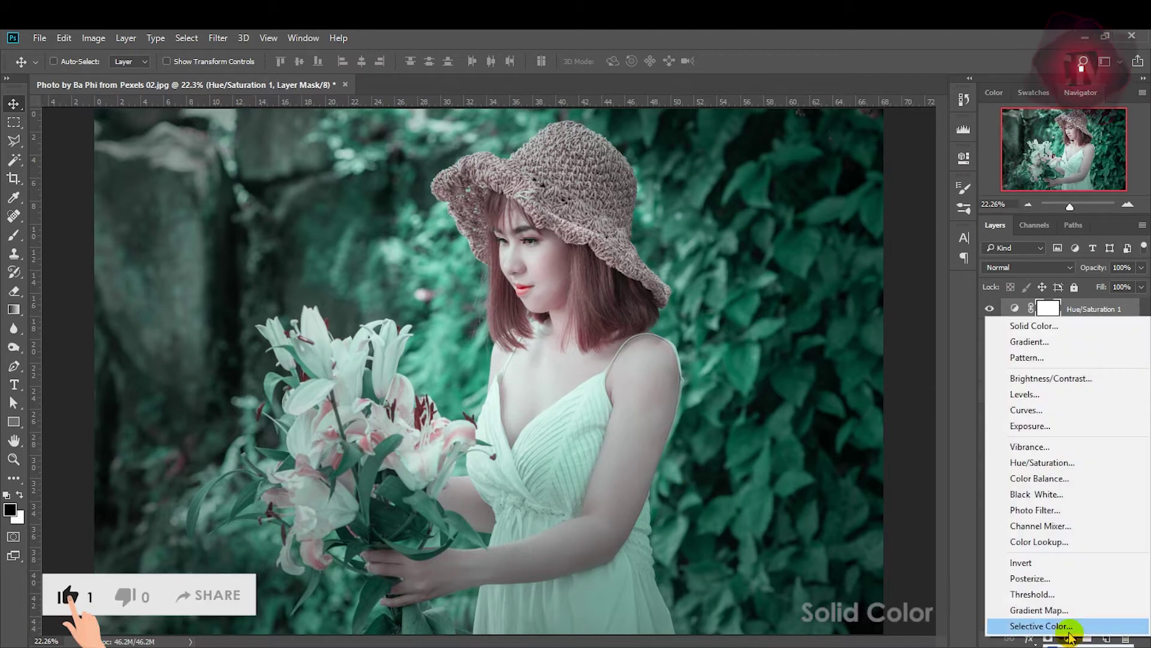
Step: Add a Solid Color fill layer in a very dark teal
click(1045, 325)
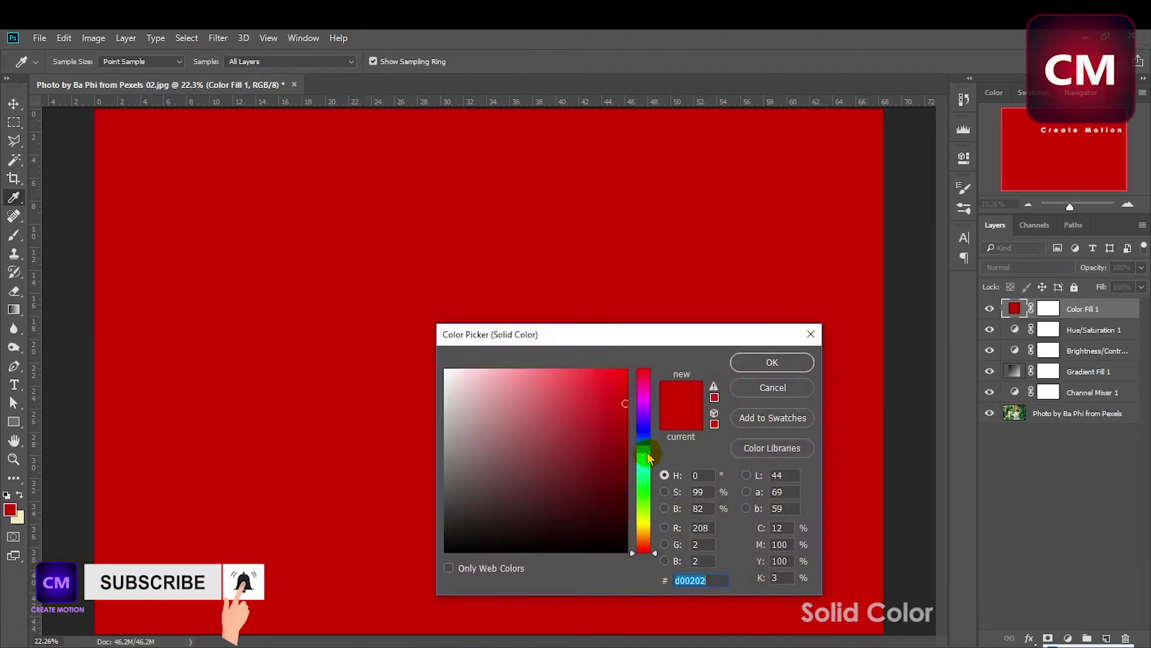
click(644, 453)
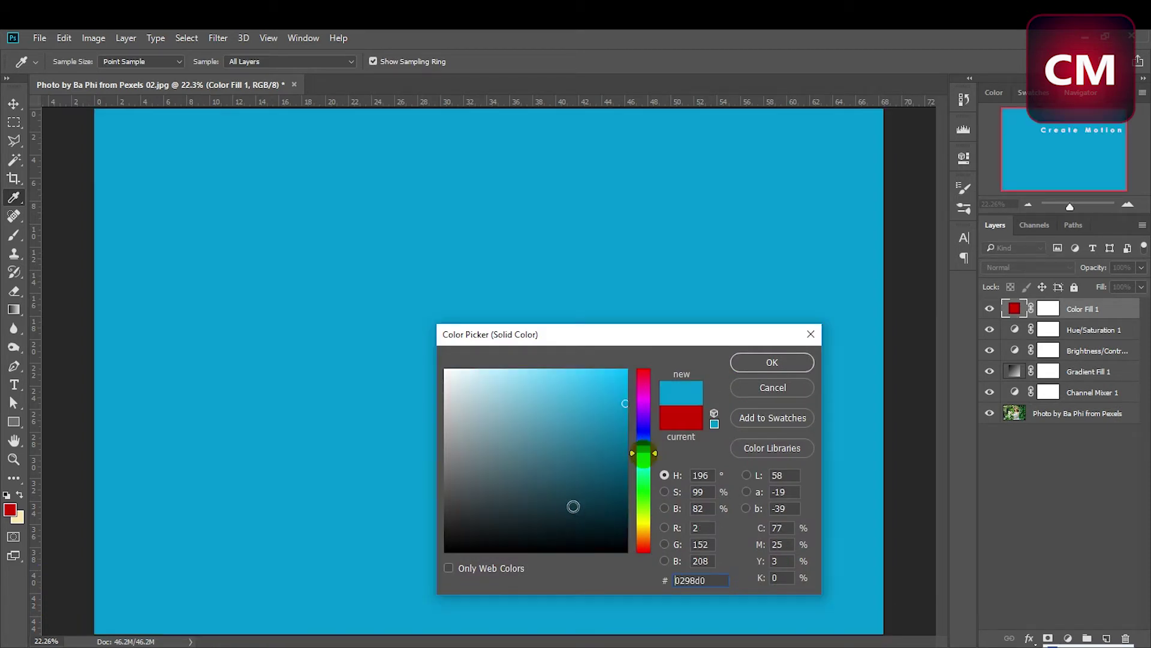
click(550, 526)
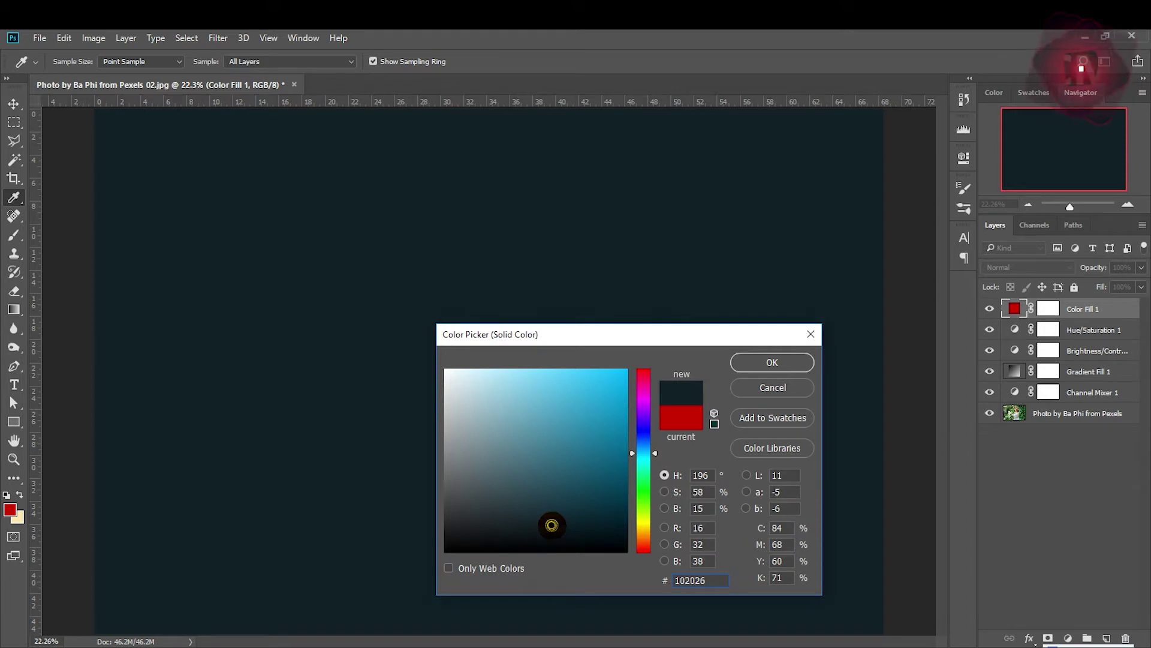
click(552, 525)
click(773, 363)
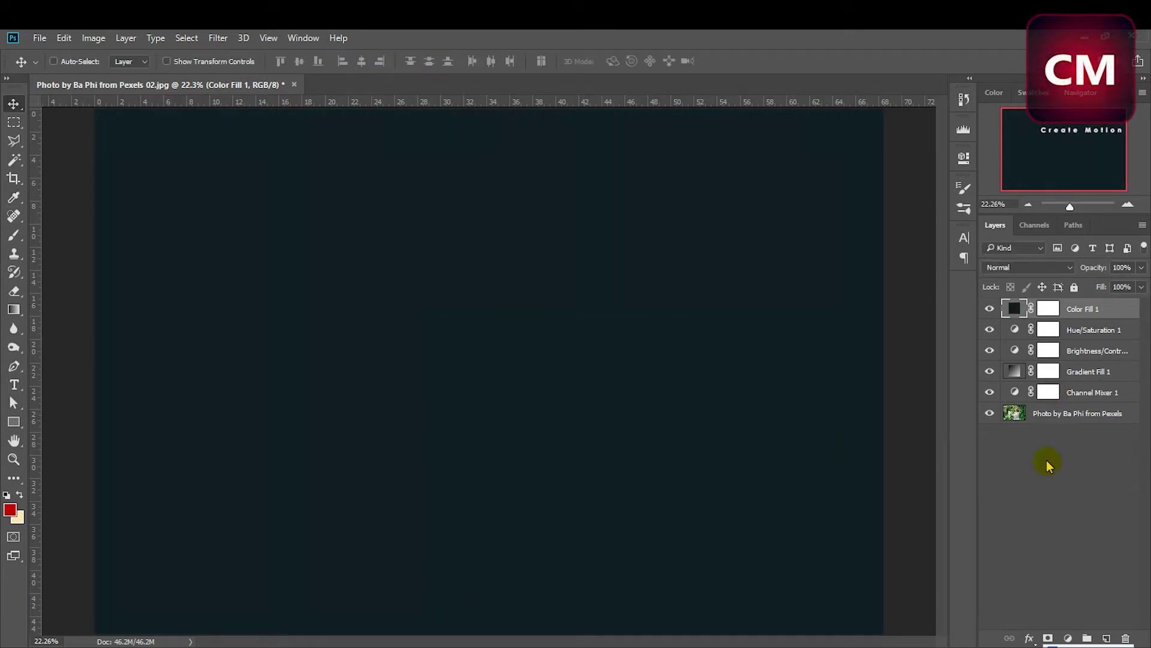
Step: Set the fill layer's blend mode to Lighten and compare its effect
click(1029, 267)
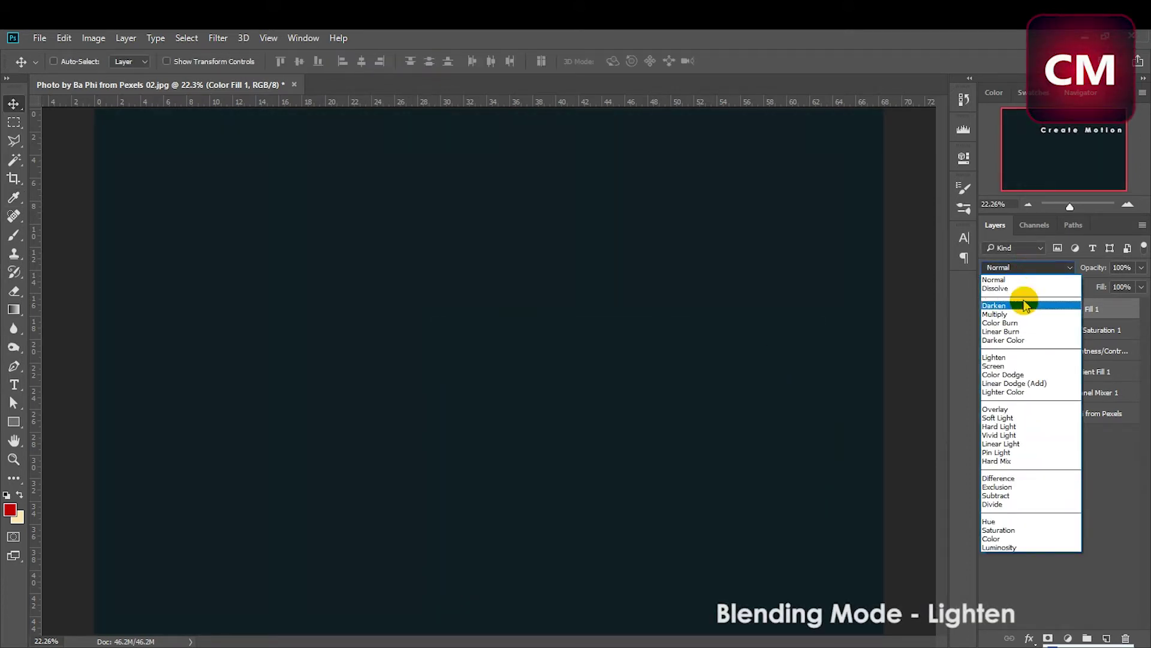
click(1001, 357)
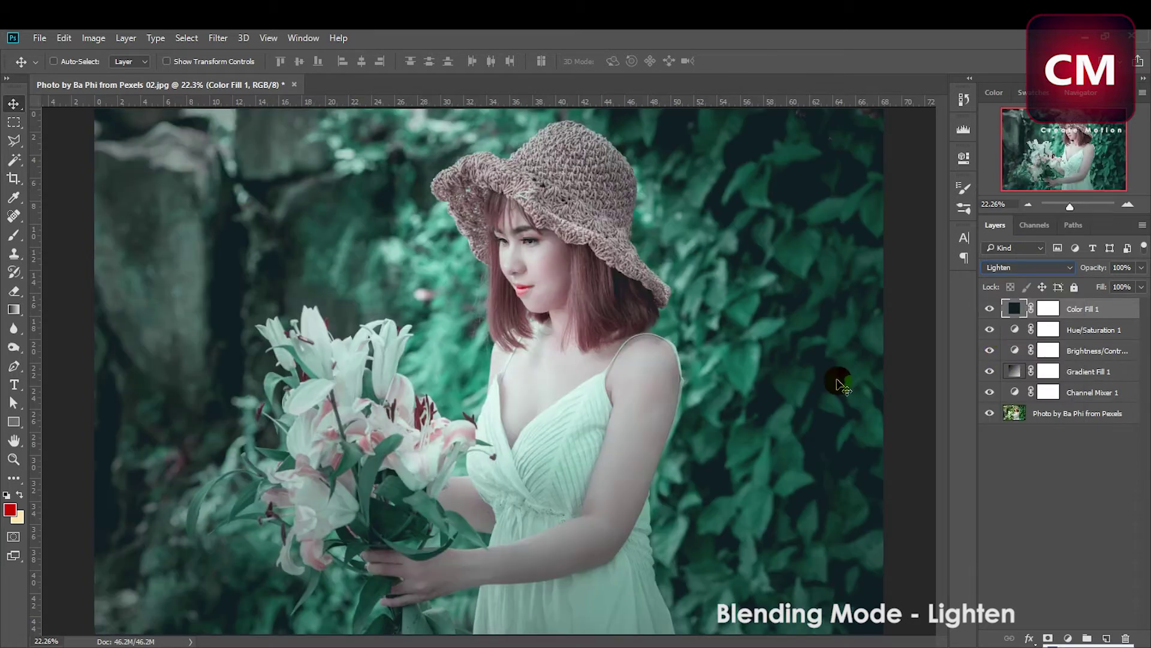
click(989, 310)
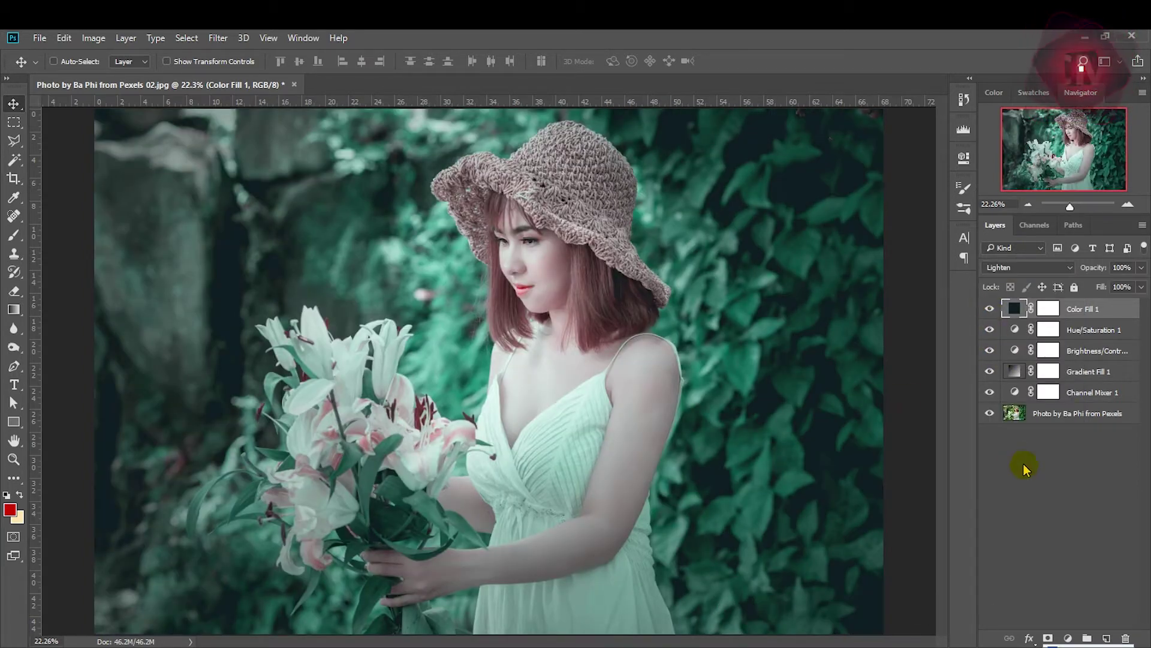
Step: Add a Vibrance layer with Vibrance 70 and Saturation 10
click(1070, 639)
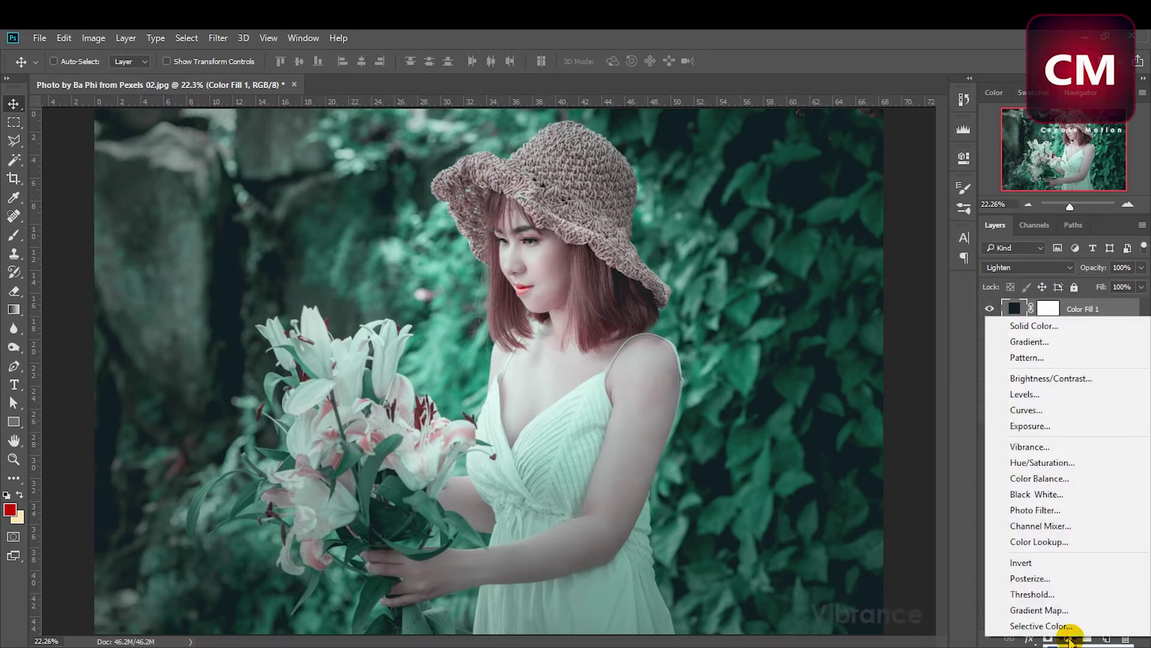
click(1053, 452)
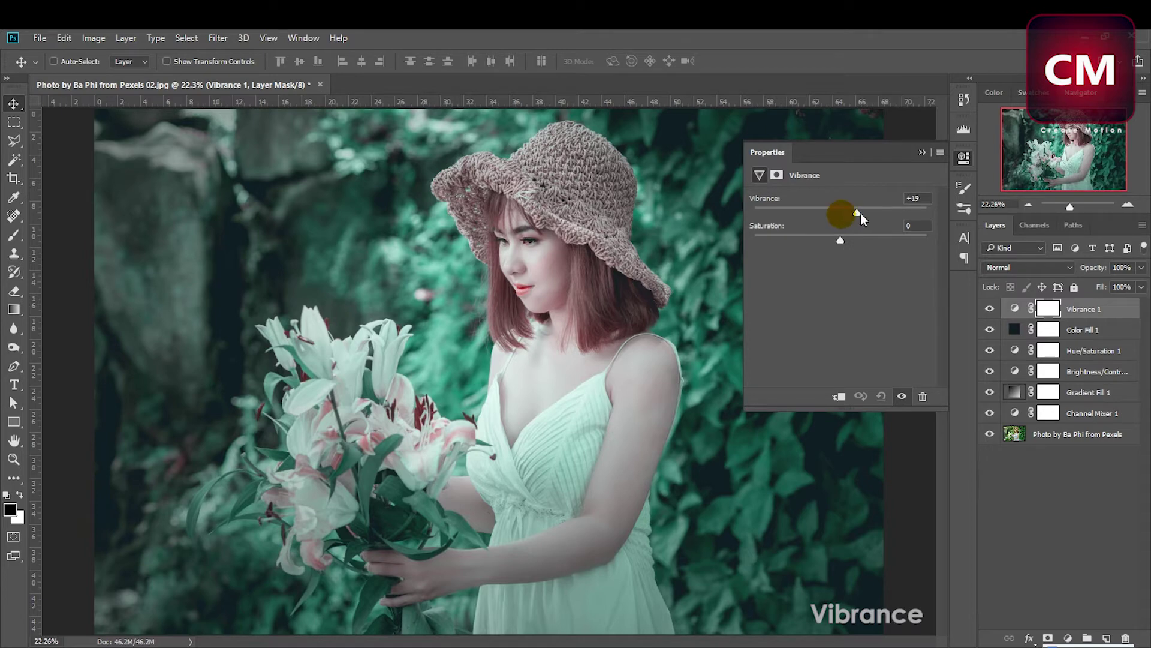
drag(860, 214, 922, 215)
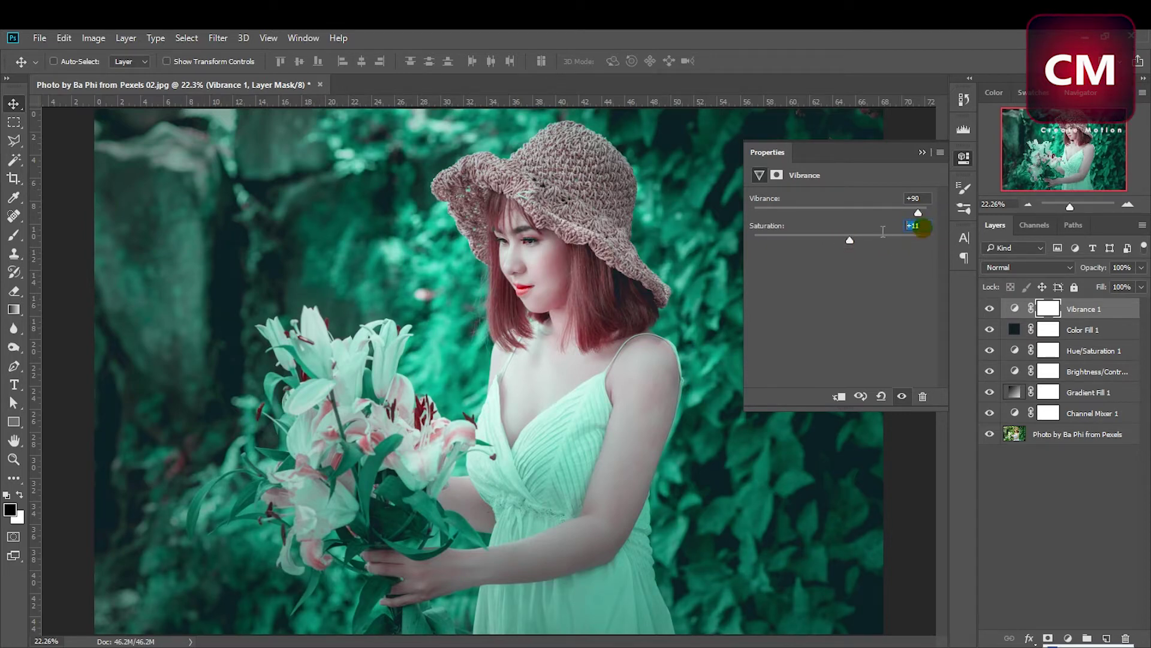
text(10)
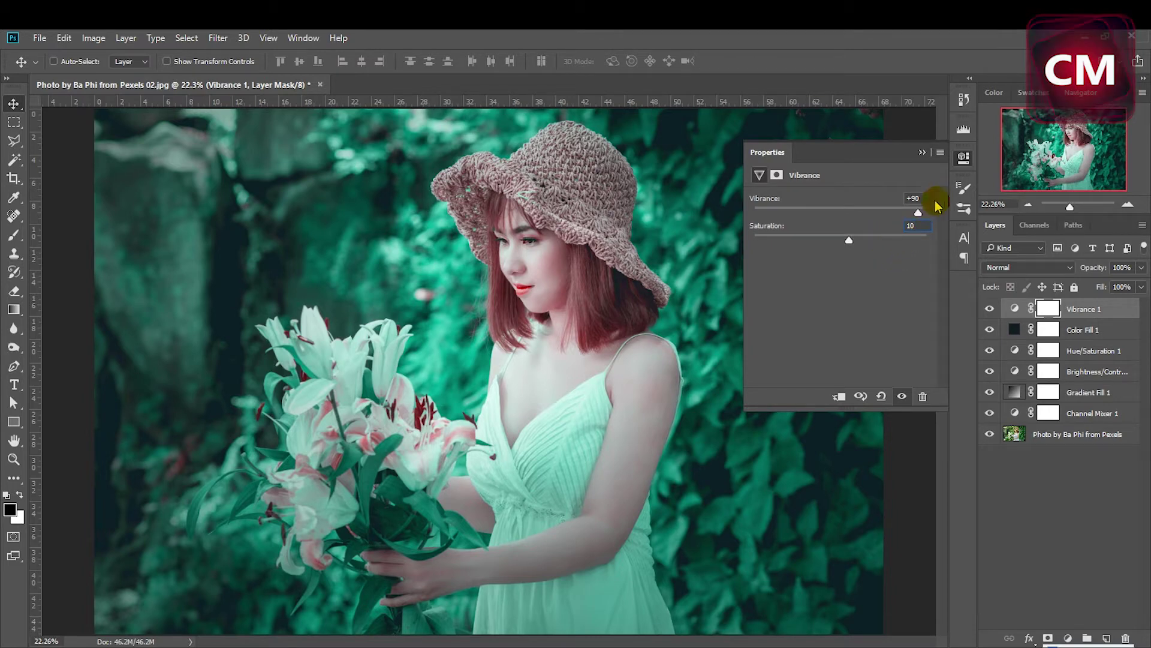
click(907, 201)
text(7)
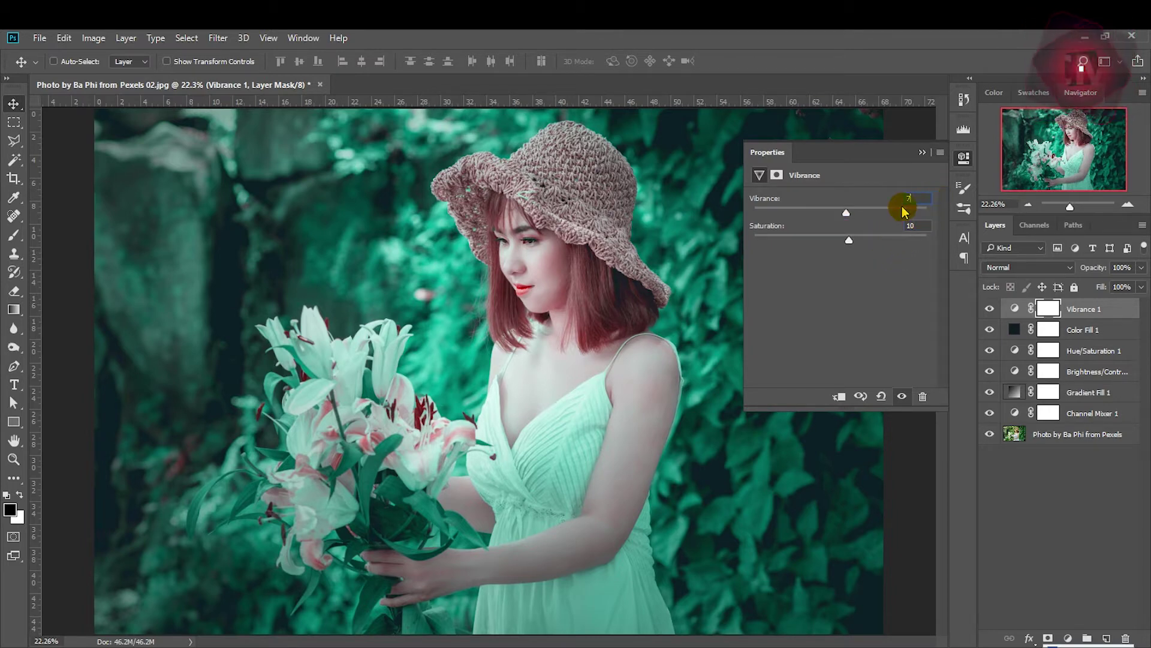
text(0)
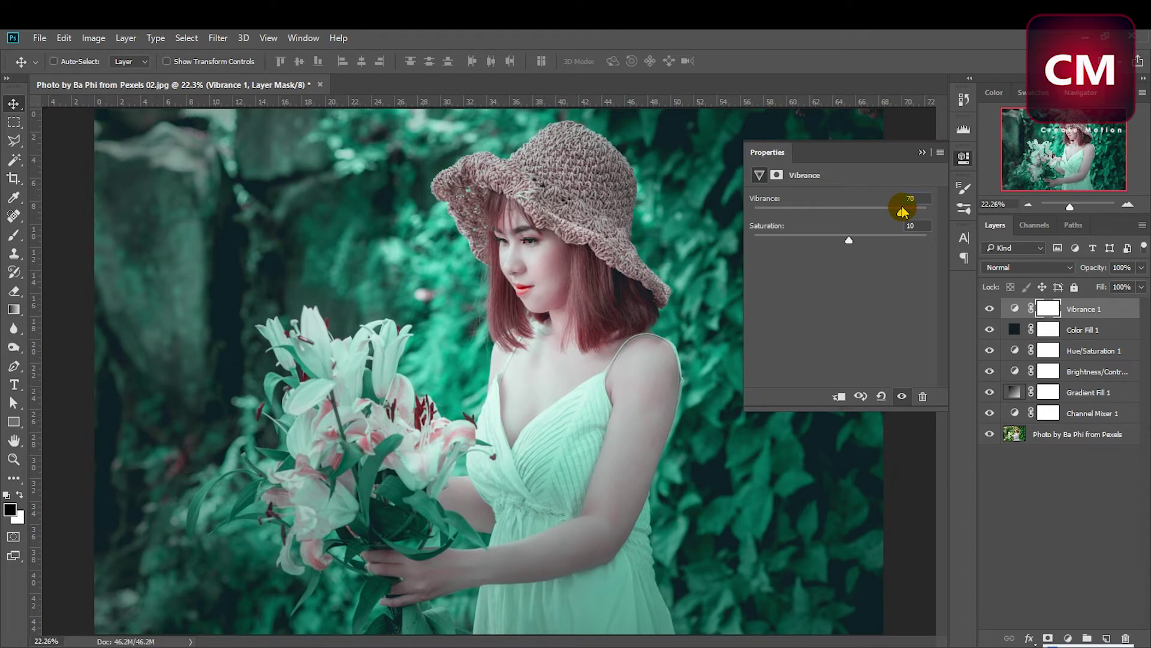
click(965, 158)
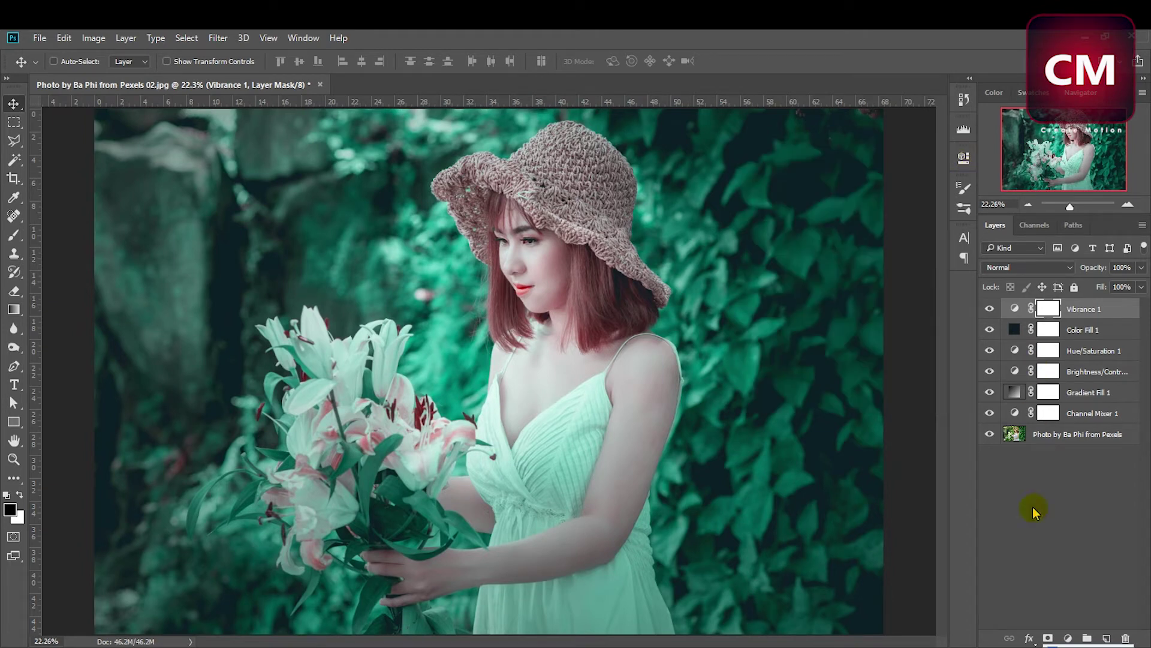
click(1069, 639)
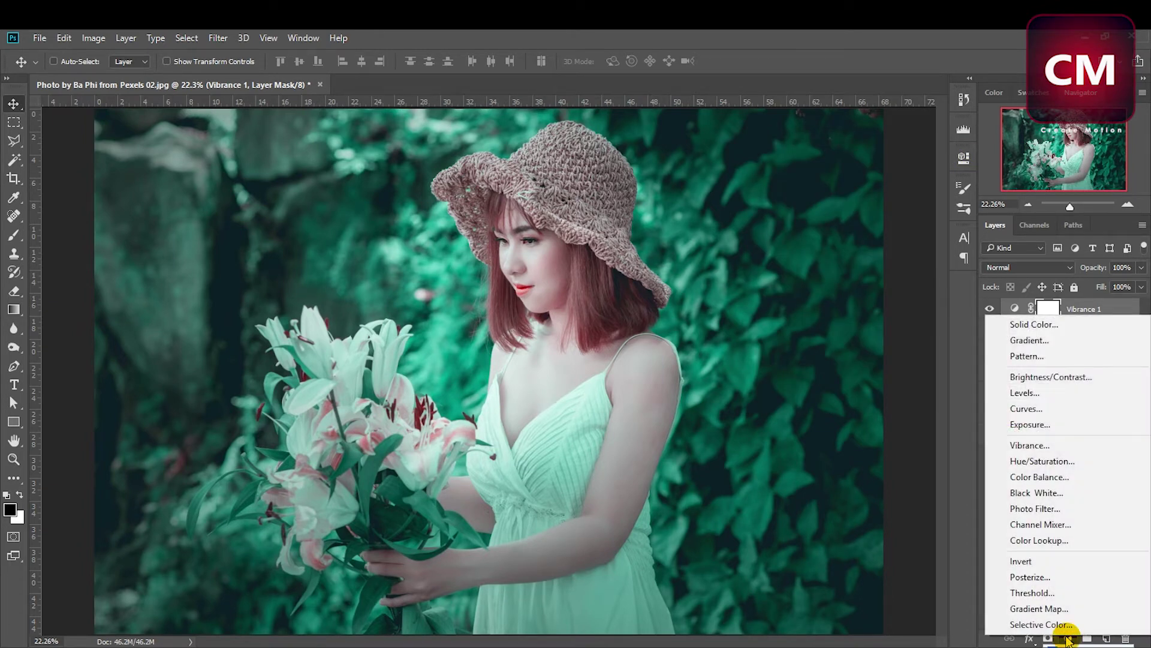
Step: Add a Curves layer shaped as an S-curve, lowering shadows and lifting highlights
click(1049, 409)
drag(861, 312, 812, 350)
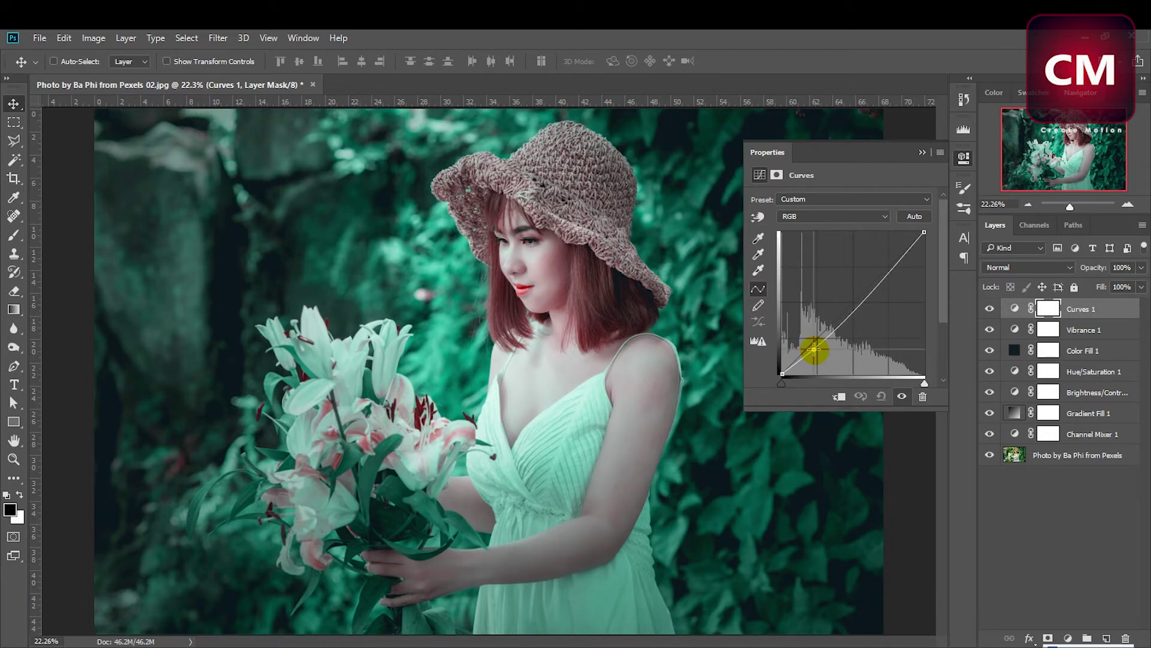
click(898, 265)
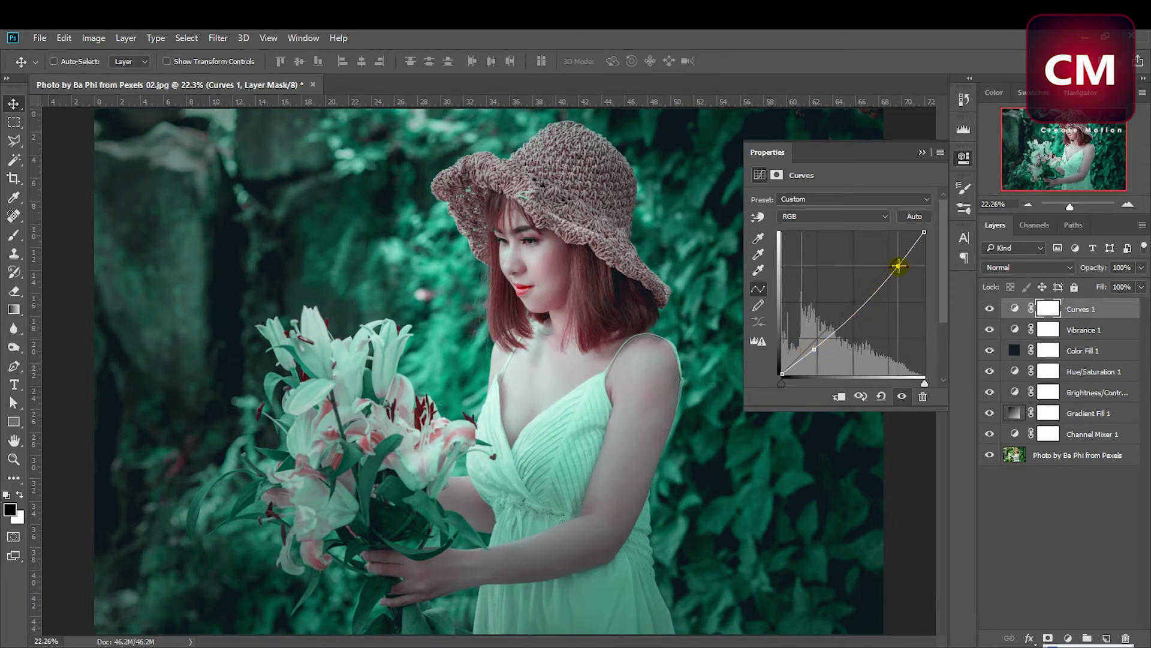
drag(859, 310, 866, 311)
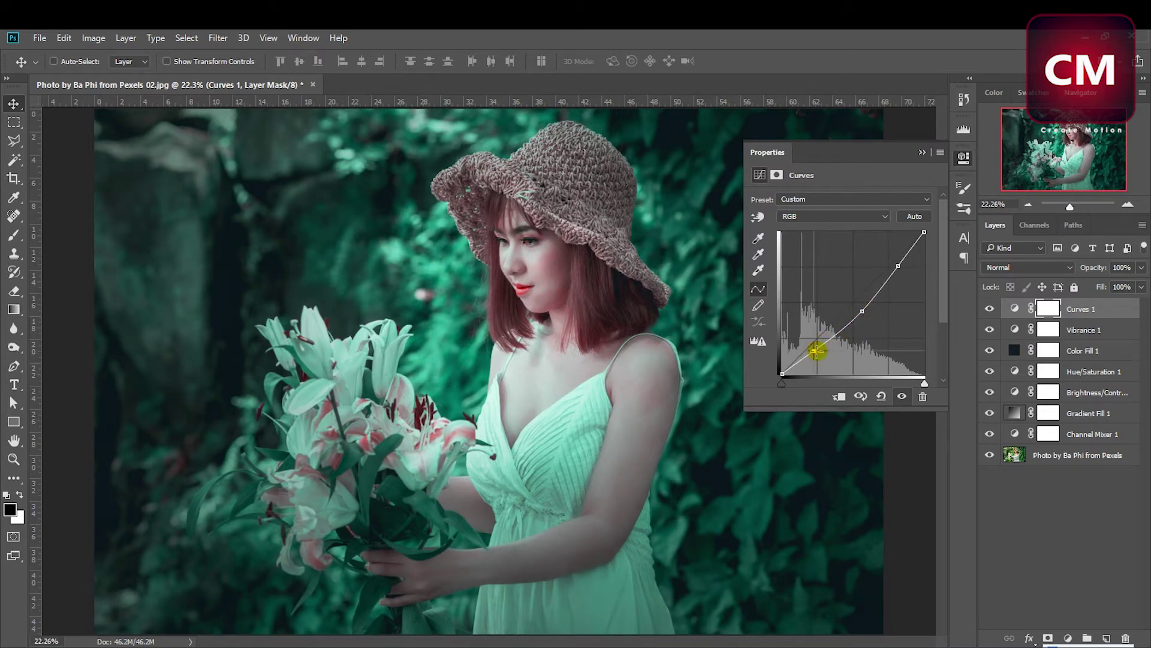
drag(816, 351, 820, 352)
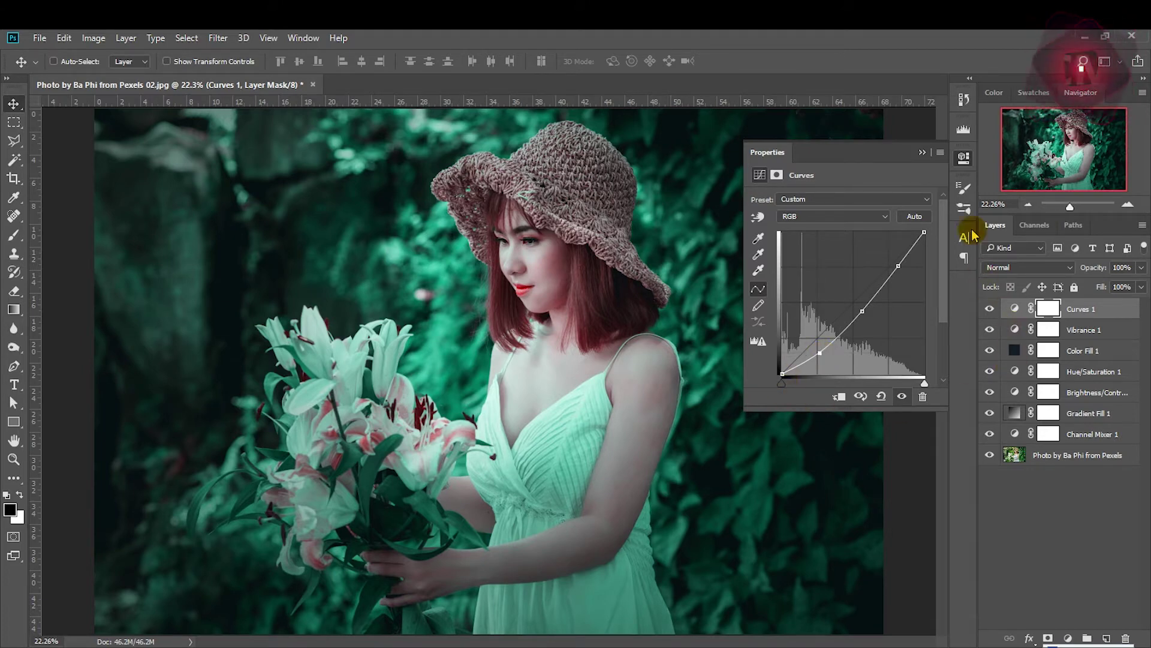
click(964, 162)
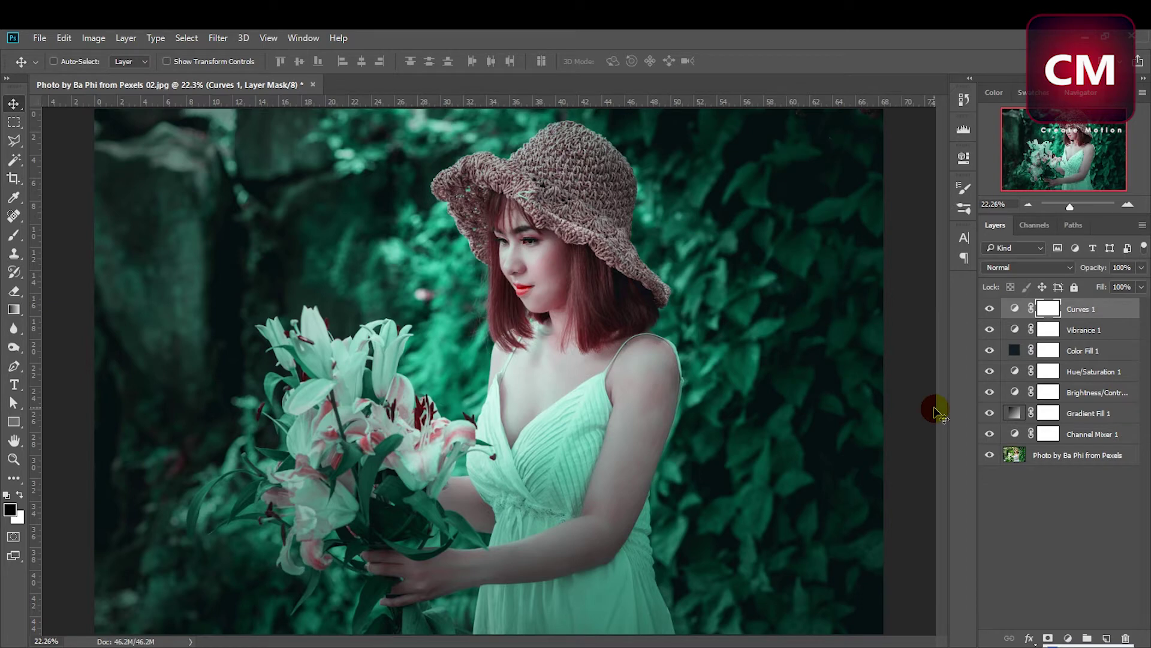
click(1083, 478)
click(1076, 309)
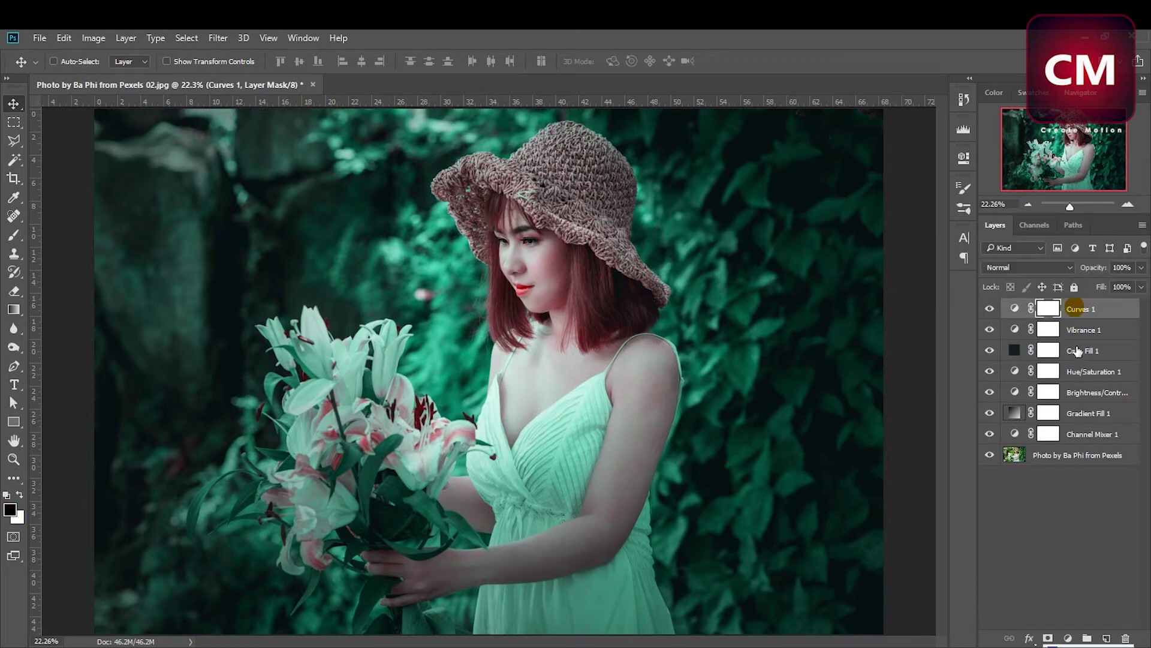
shift+click(1074, 434)
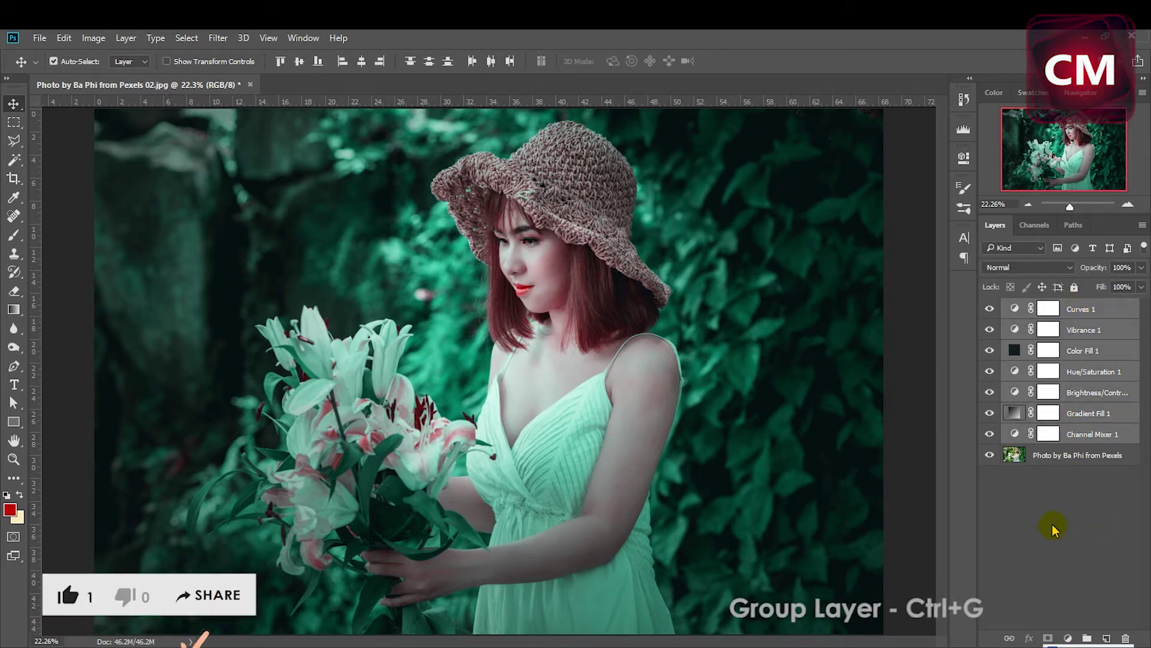
key(ctrl+g)
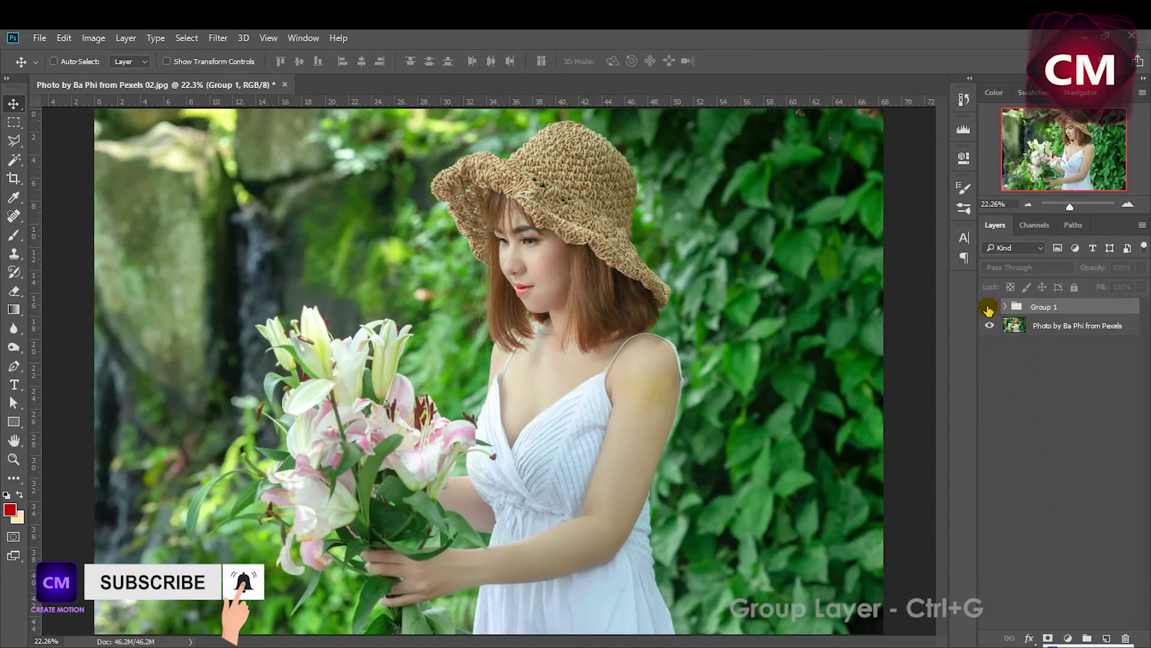
click(989, 306)
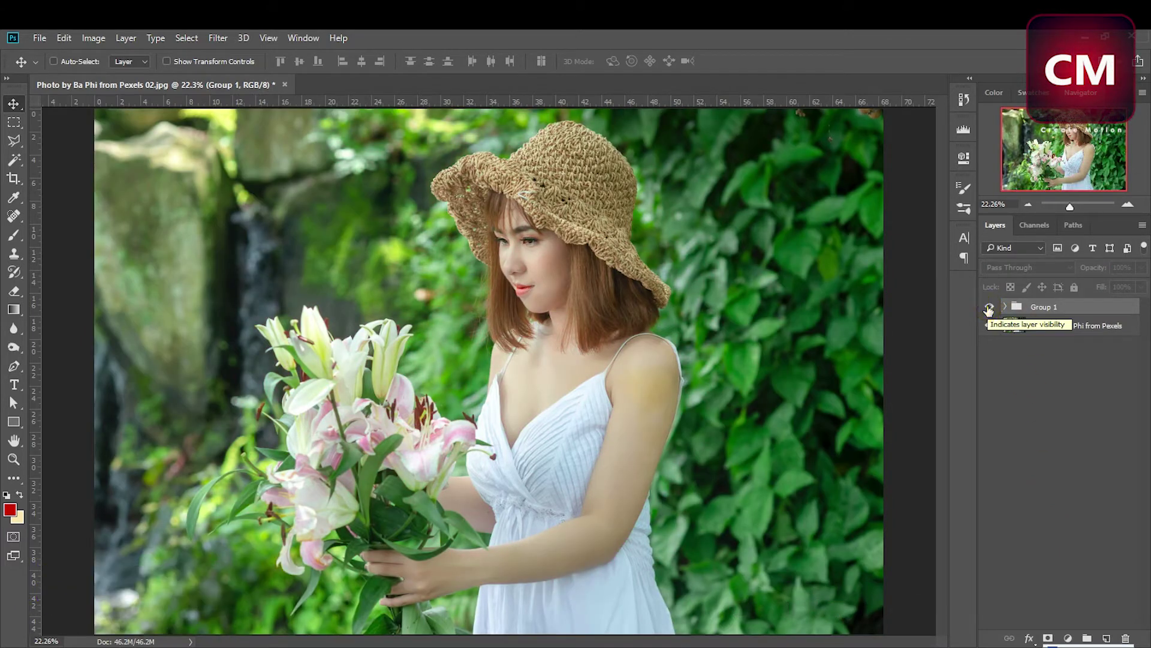
click(989, 308)
click(989, 308)
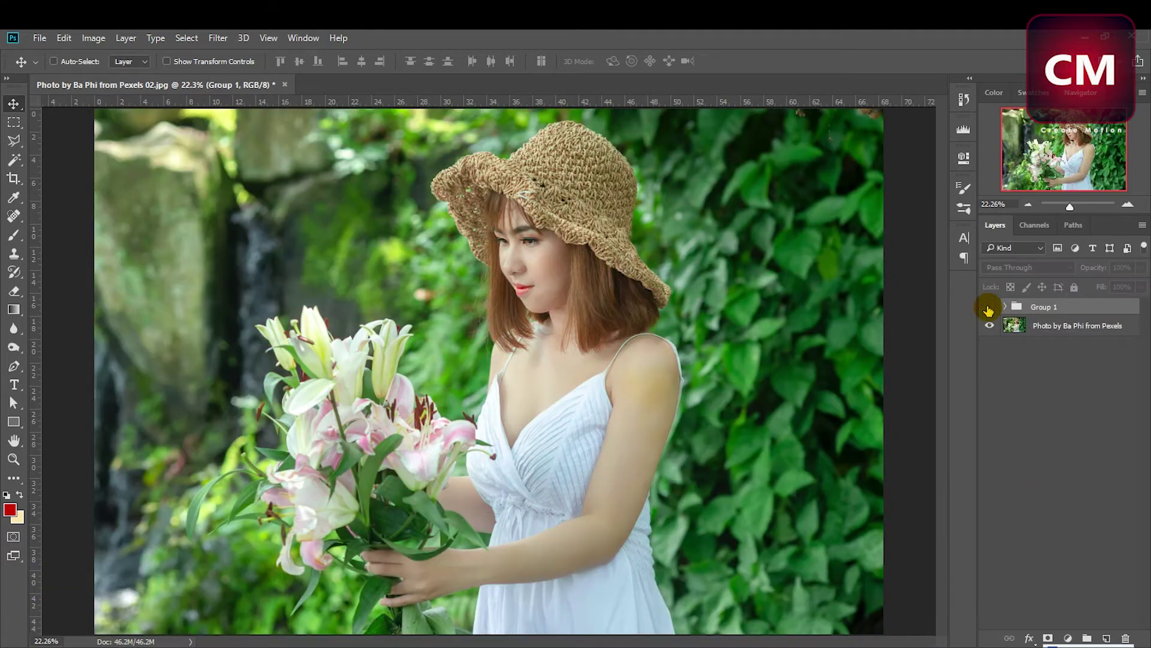
click(989, 308)
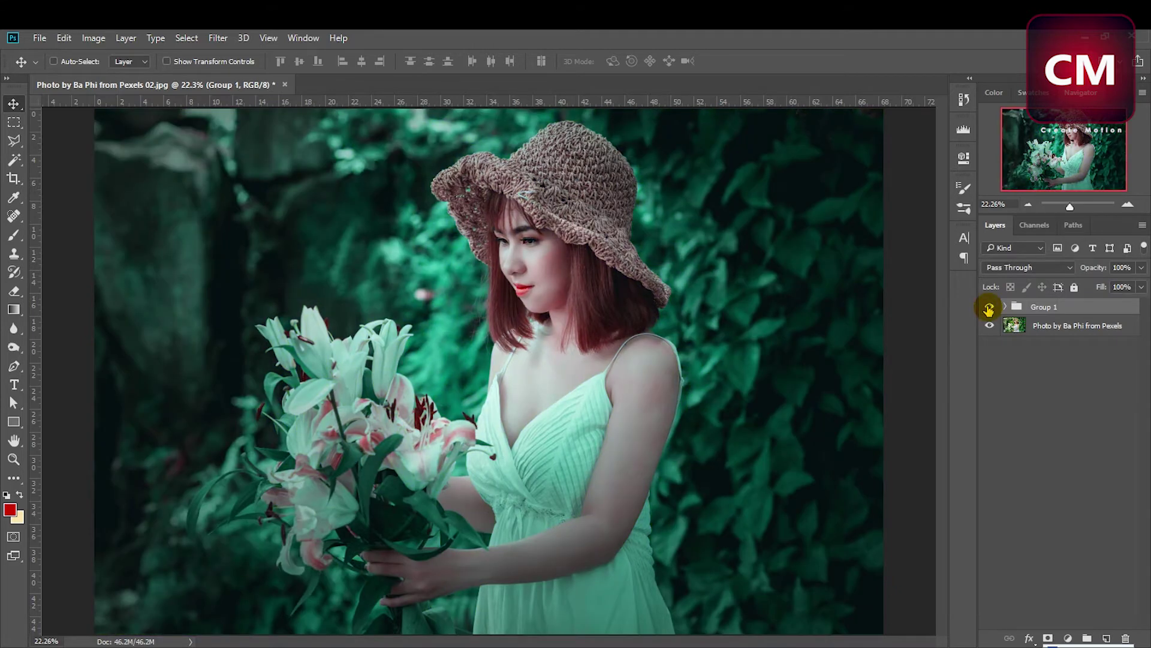
click(1071, 375)
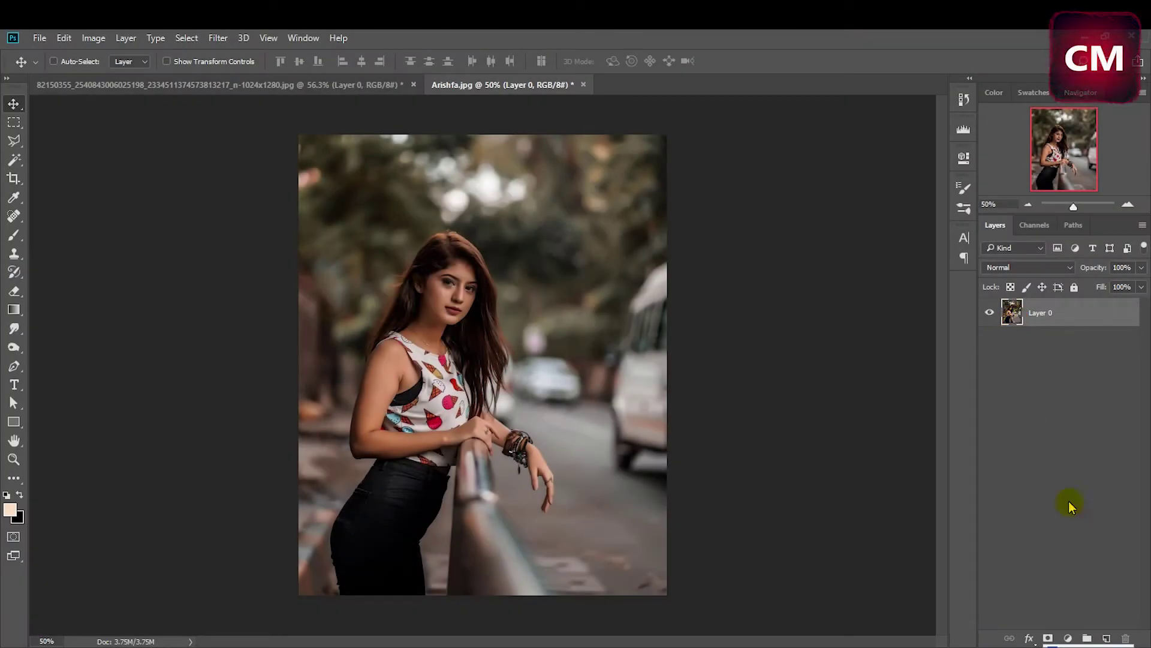
Step: Add a Channel Mixer layer to the railing portrait with Blue output Green 100, Blue 0
click(1070, 638)
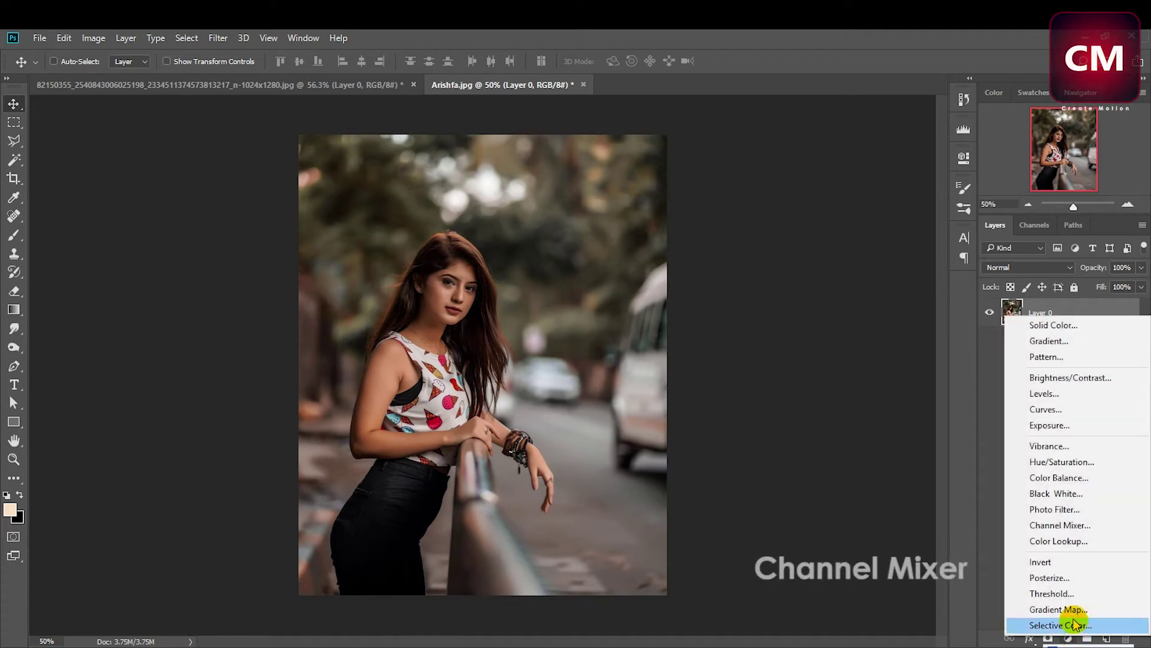
click(1073, 525)
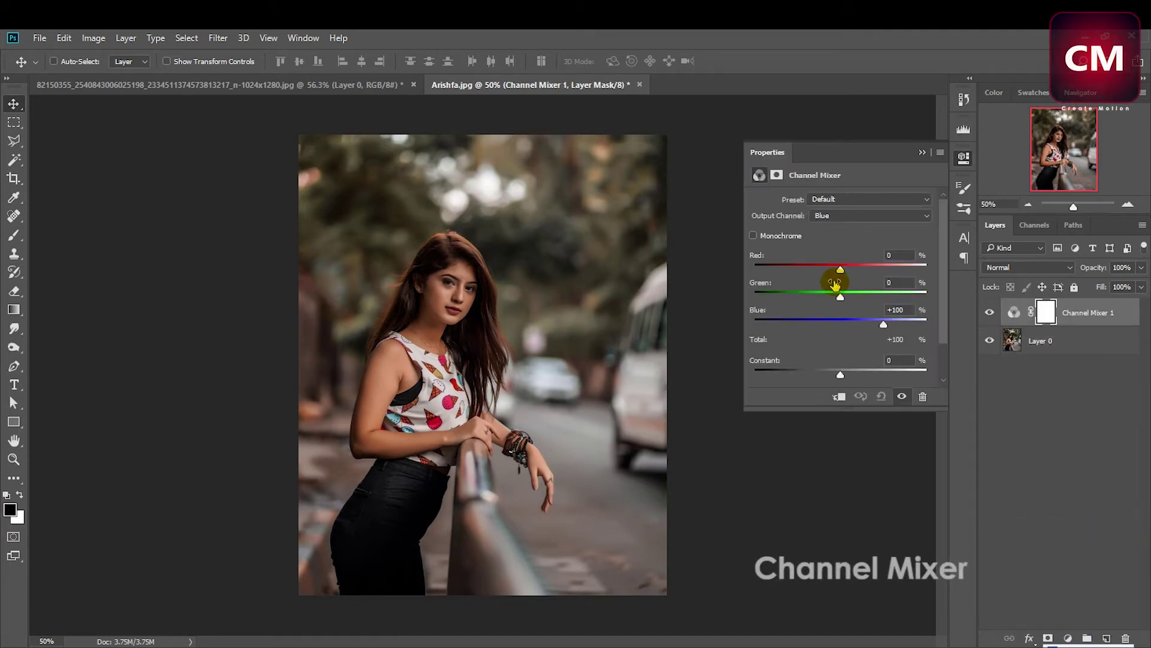
click(870, 219)
click(872, 242)
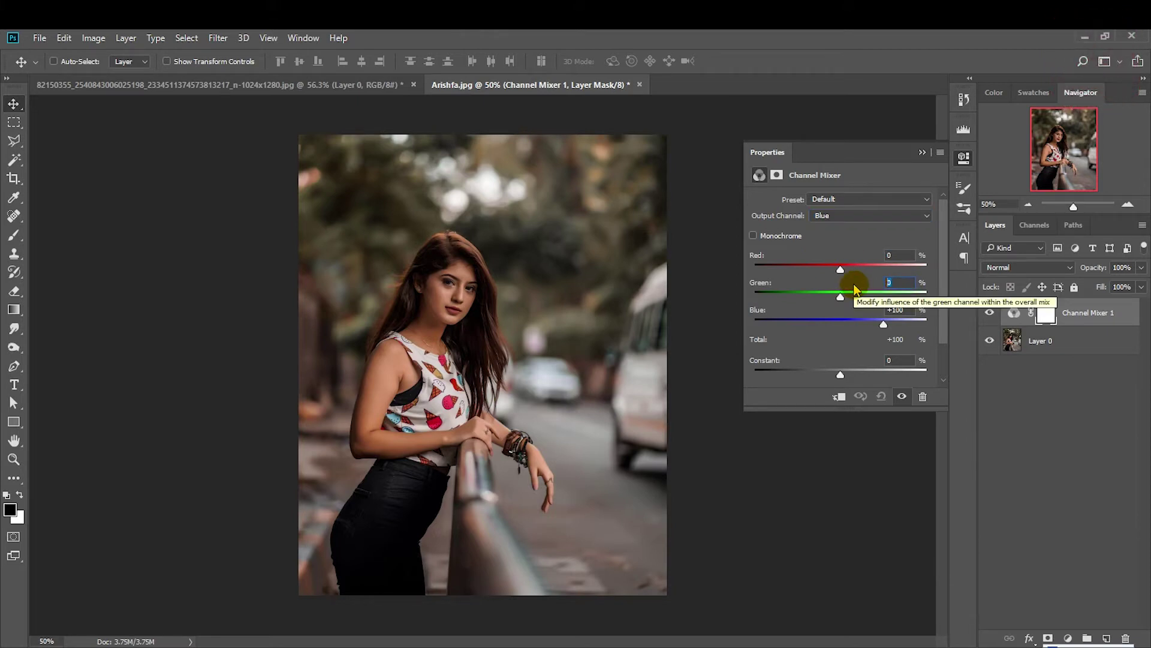
text(100)
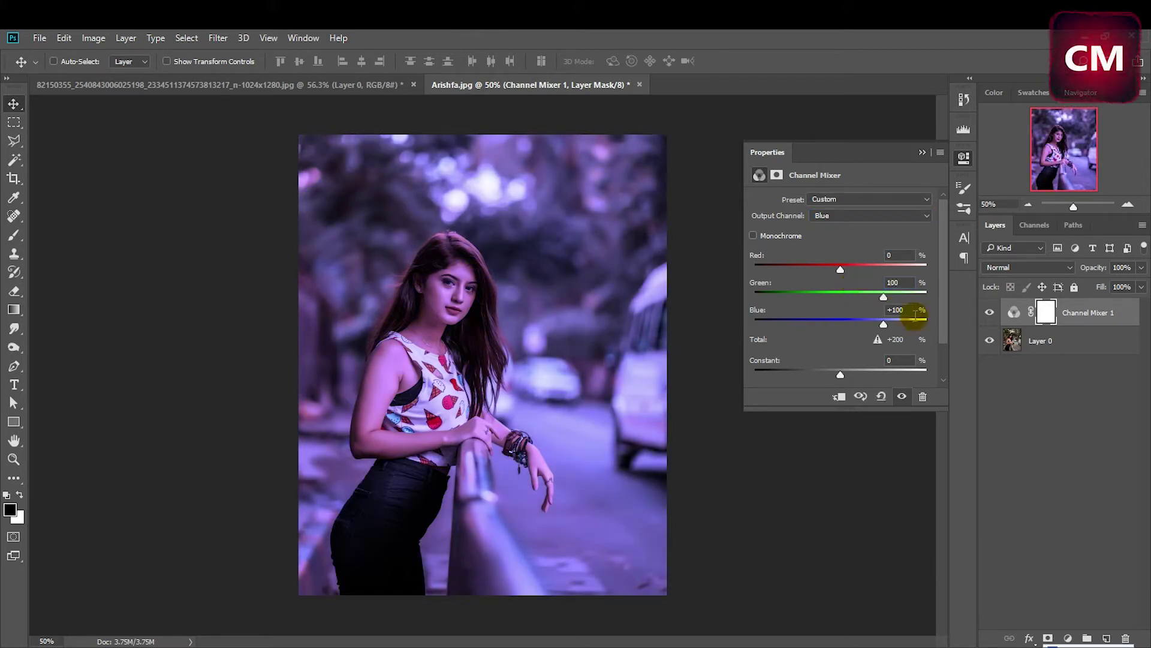
click(911, 310)
text(0)
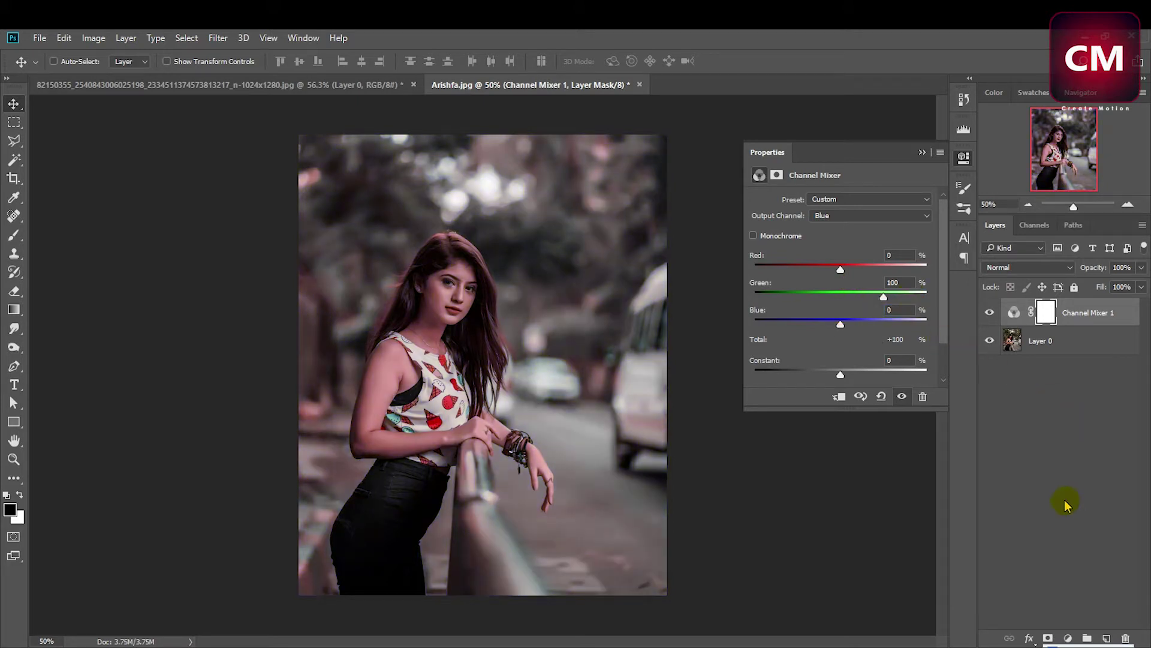
click(962, 160)
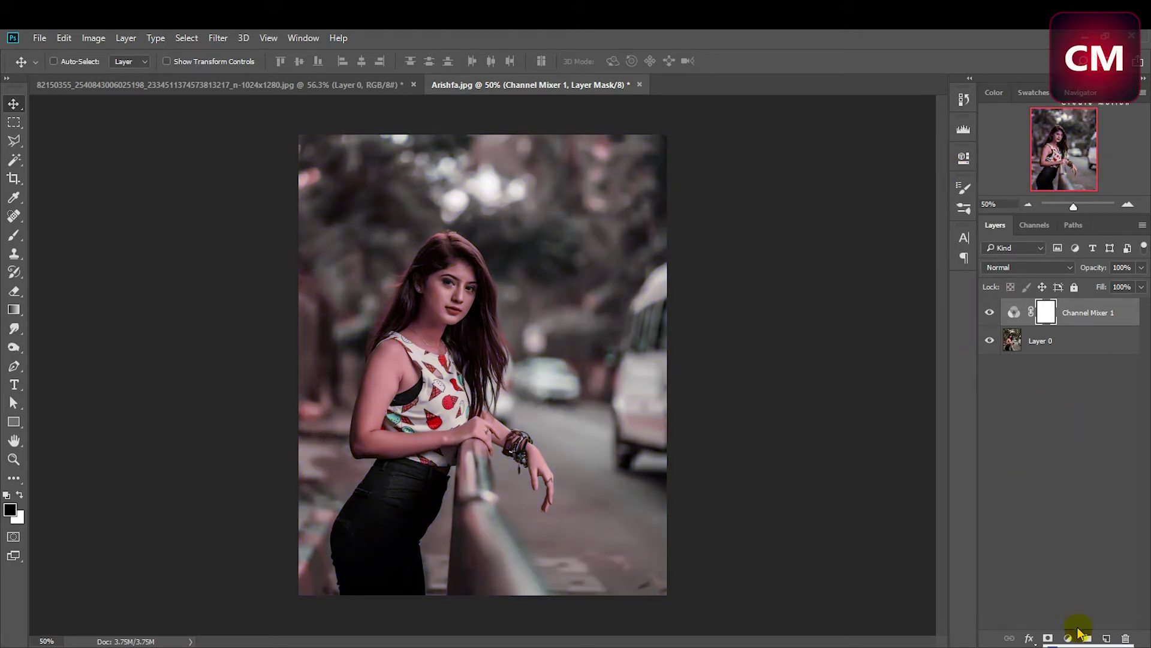
click(1078, 631)
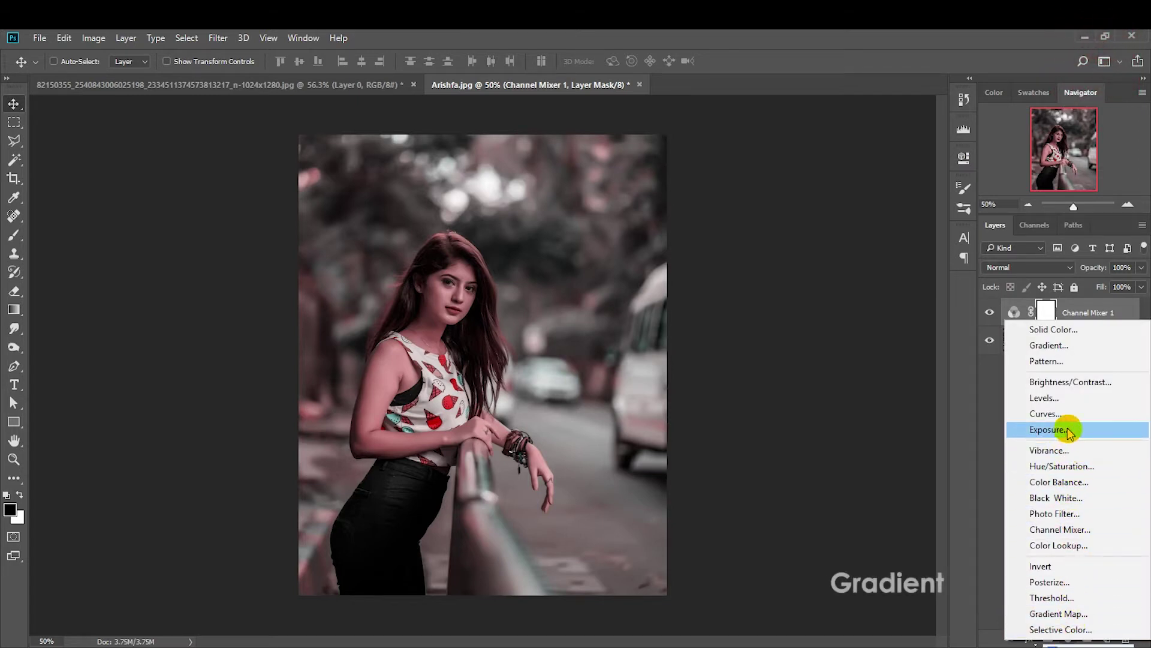
Step: Add a reversed radial Gradient Fill layer centred near the face
click(1053, 345)
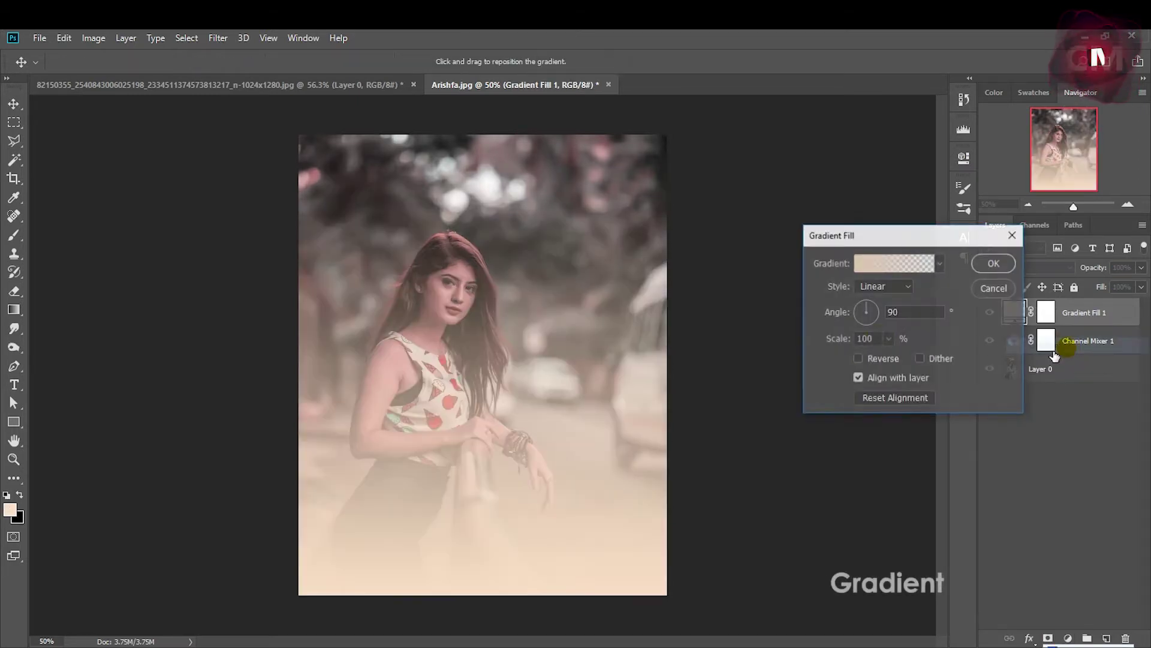
click(896, 286)
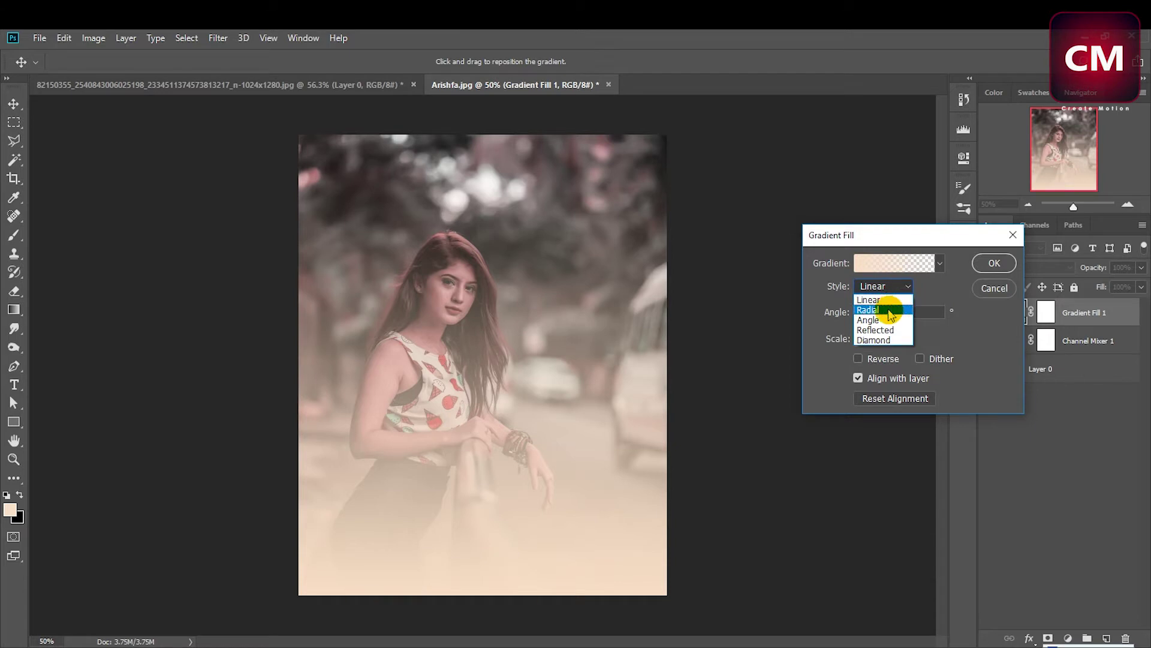
click(890, 311)
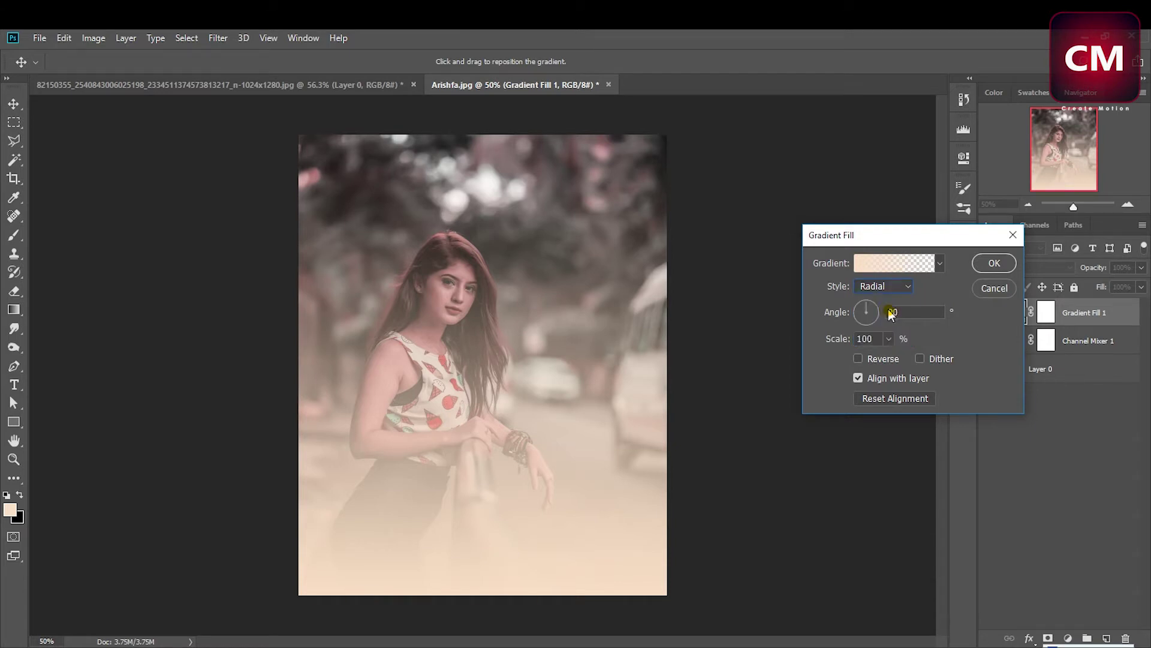
click(858, 359)
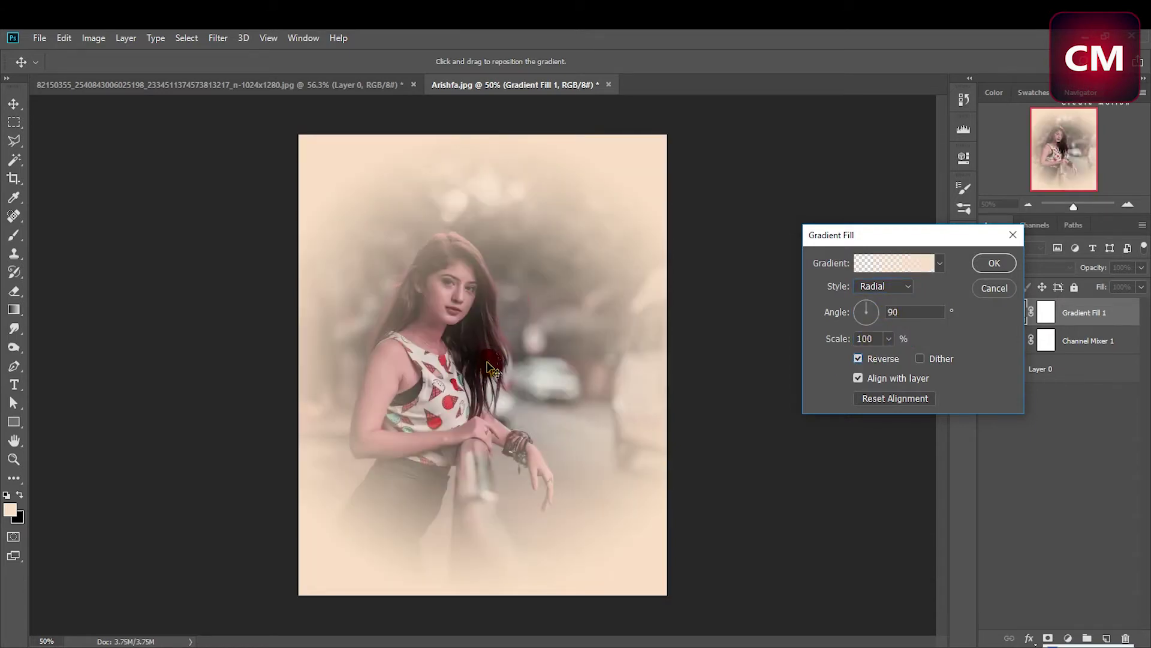
drag(492, 366, 459, 321)
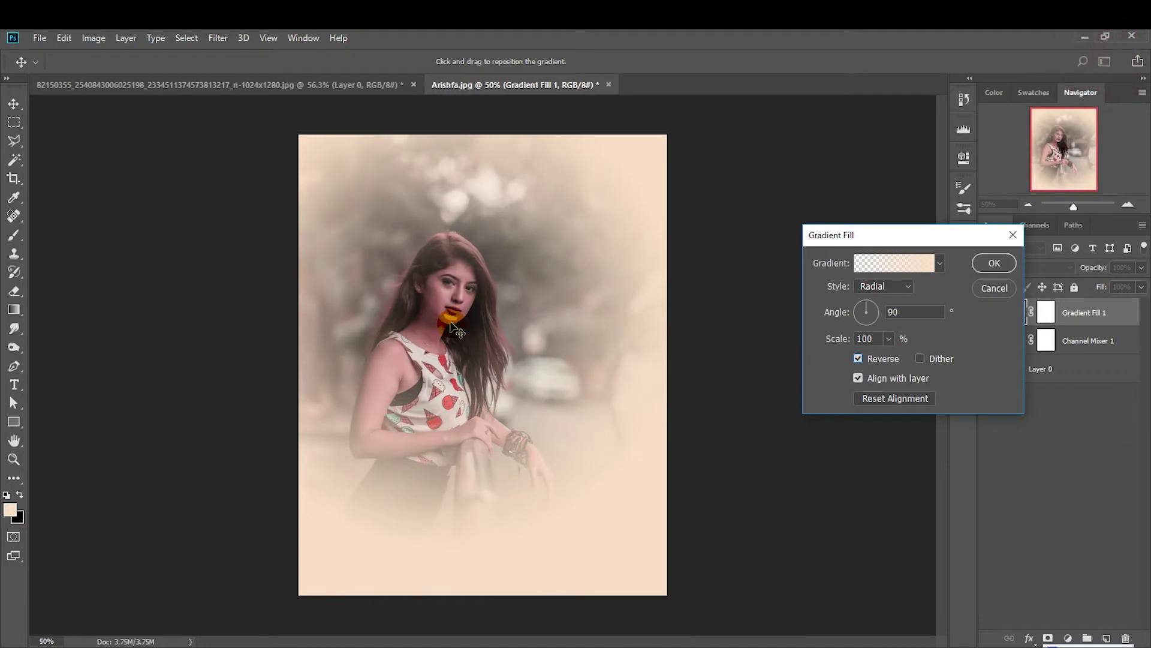
Step: Set the gradient to black (000000) fading to transparent
click(903, 264)
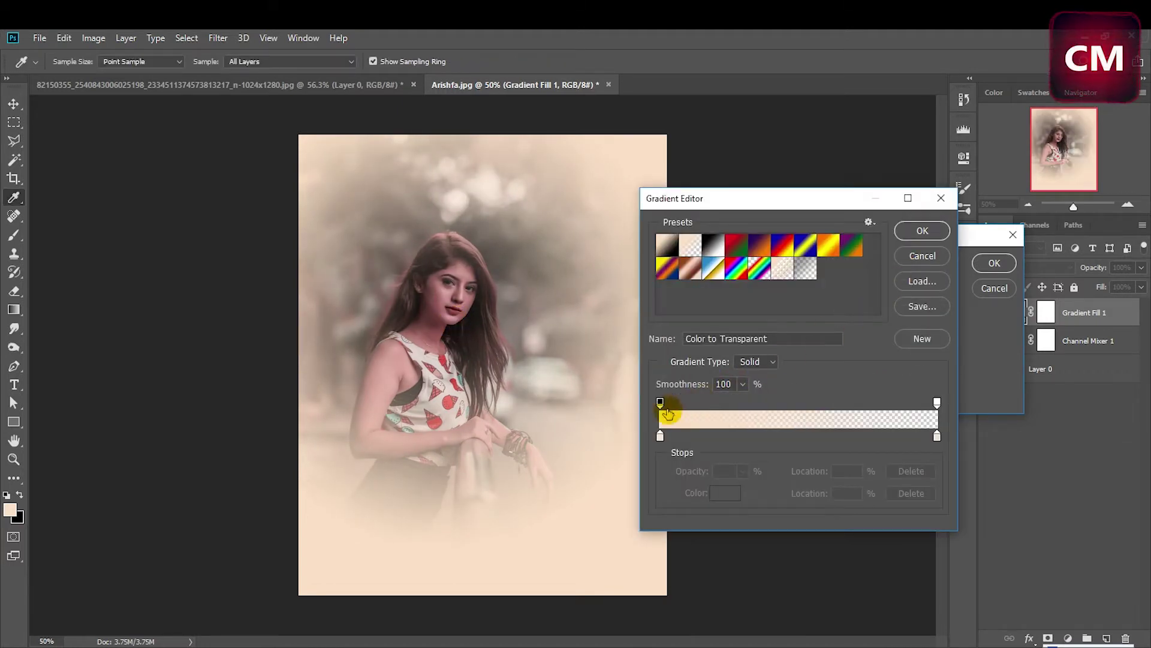
click(660, 437)
click(725, 493)
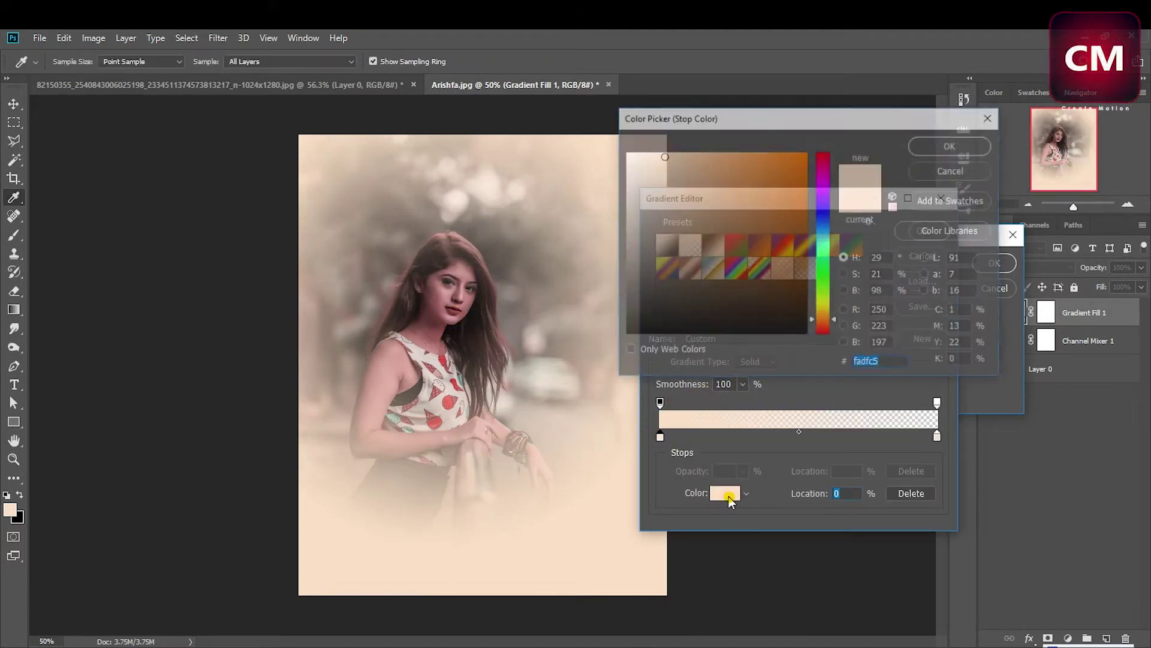
text(000000)
click(951, 145)
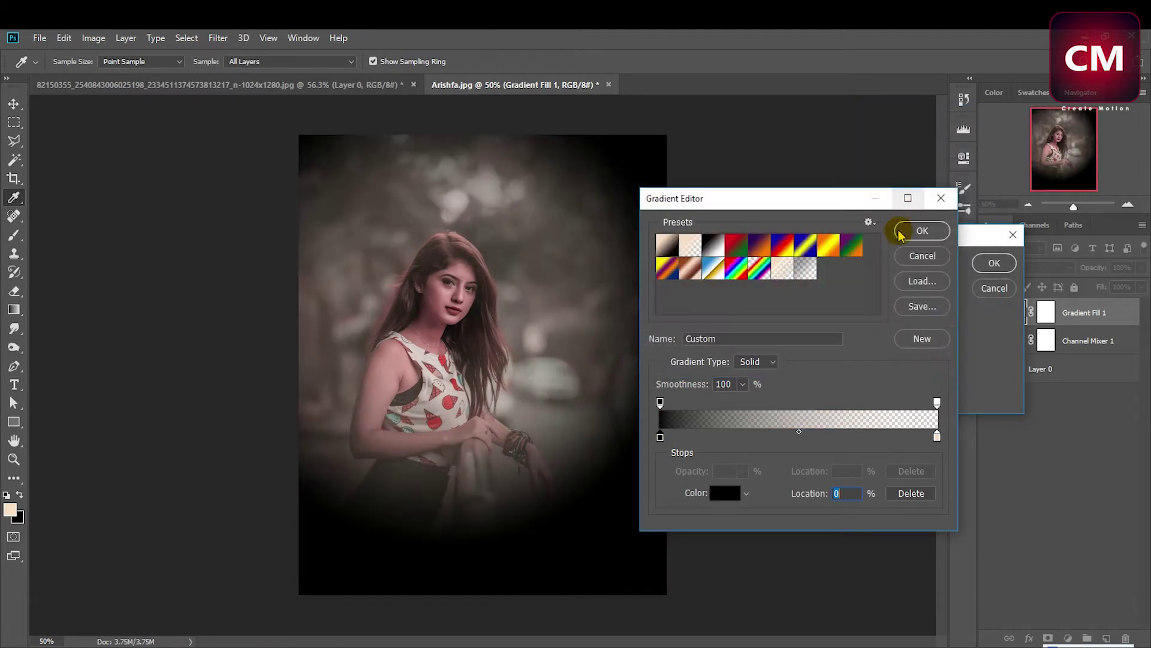
click(806, 273)
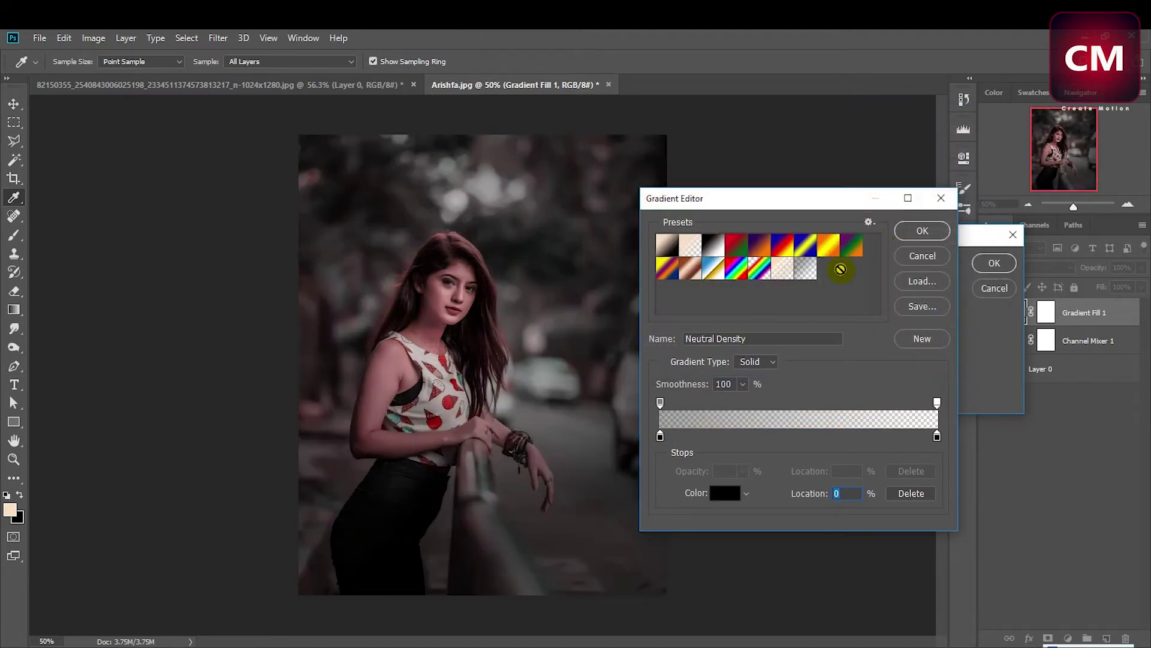
click(923, 230)
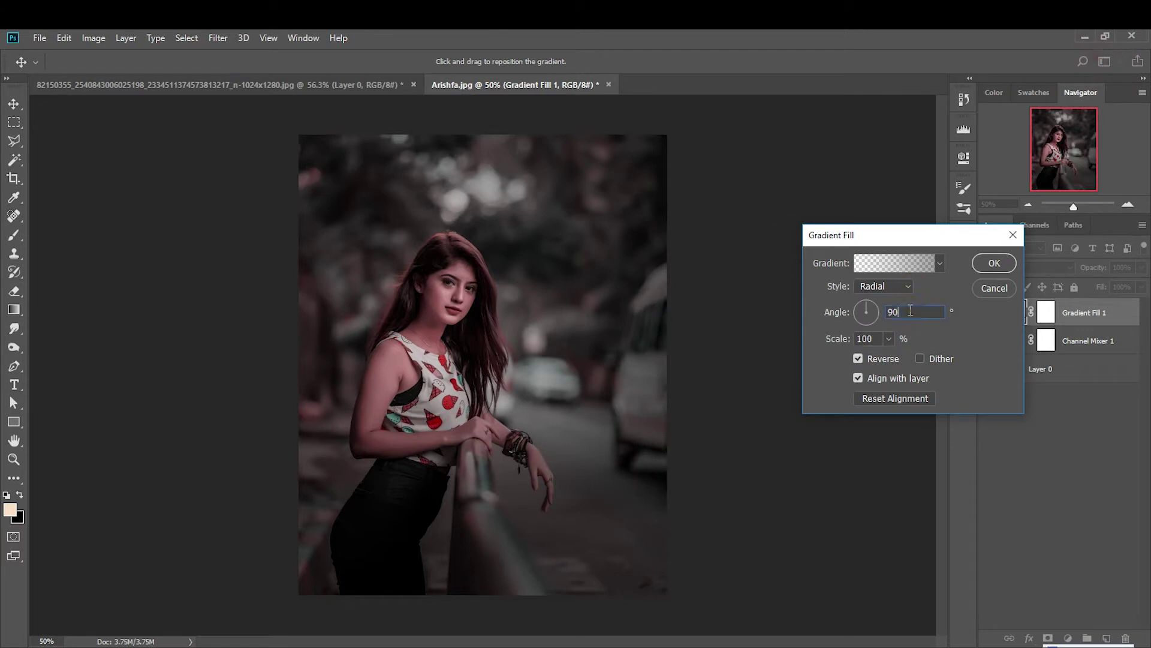
Step: Set the gradient angle to 45° and scale to 150%, then confirm
click(868, 310)
text(45)
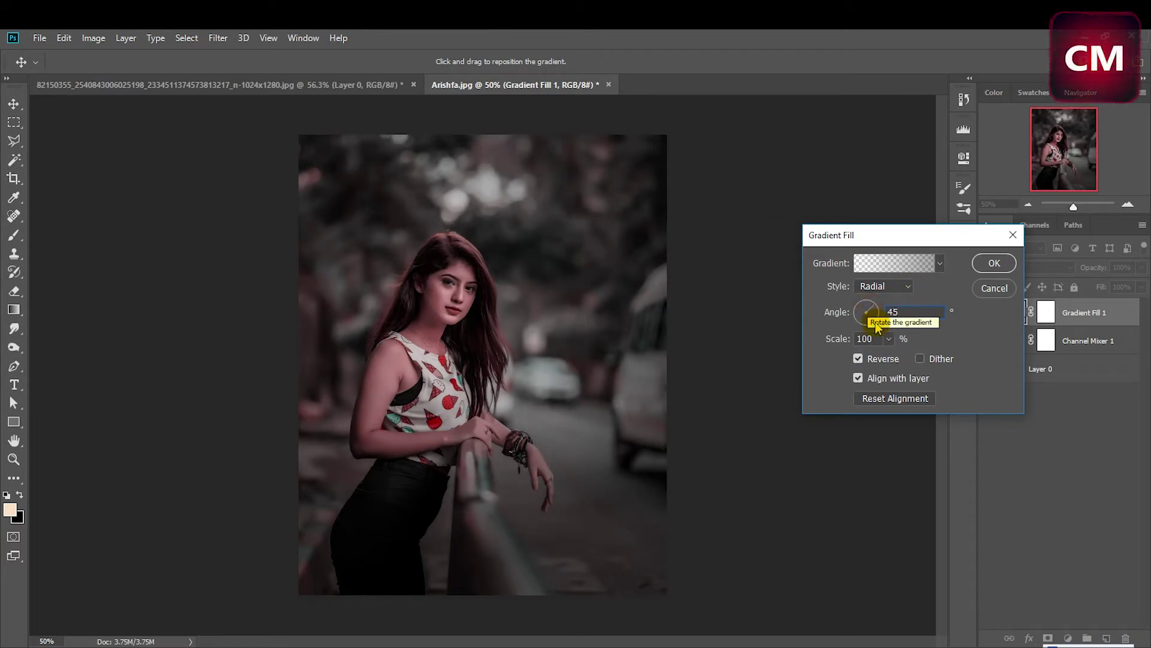
key(Tab)
text(15)
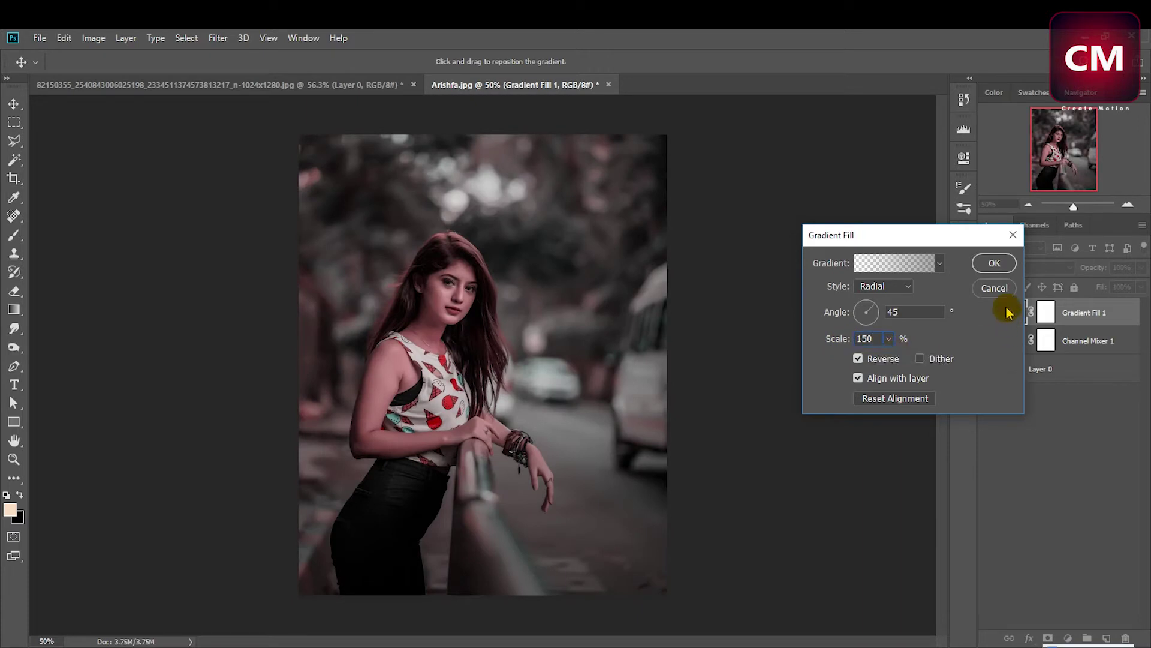
click(995, 264)
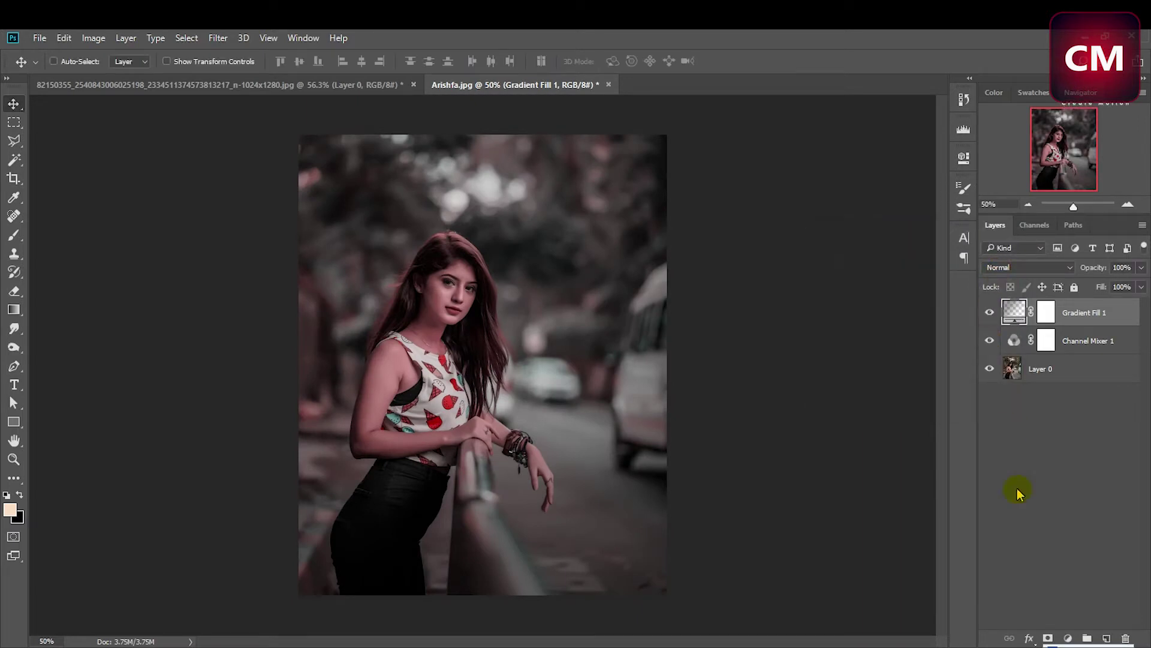
Step: Add a Curves layer and bend its Blue channel curve
click(1068, 638)
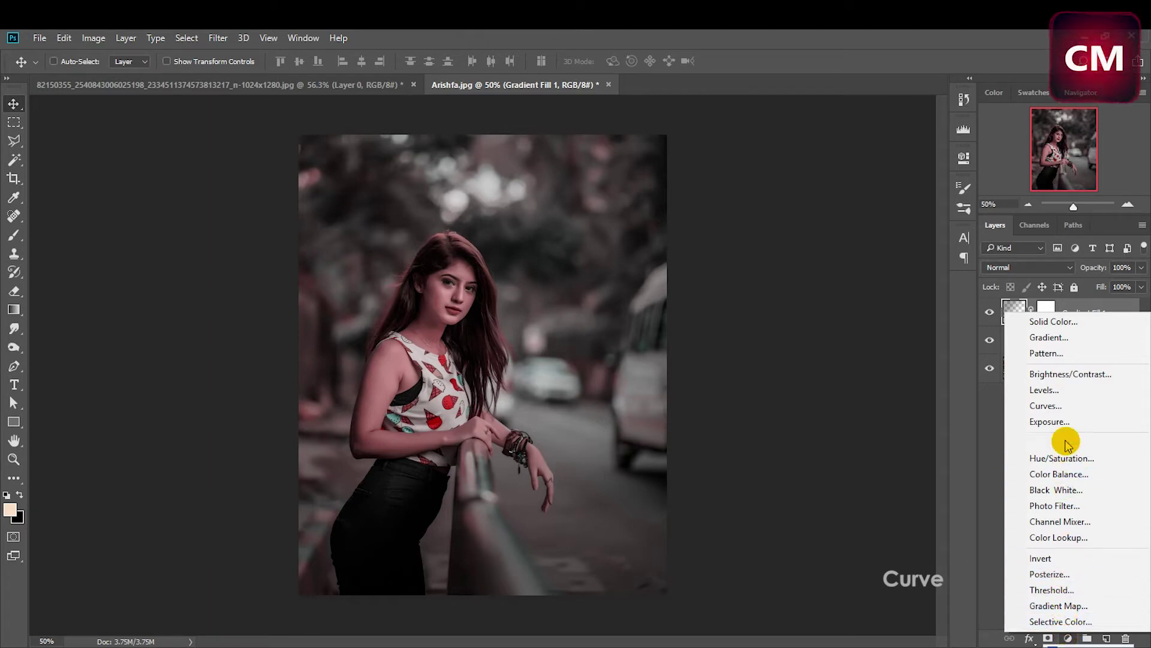
click(1046, 406)
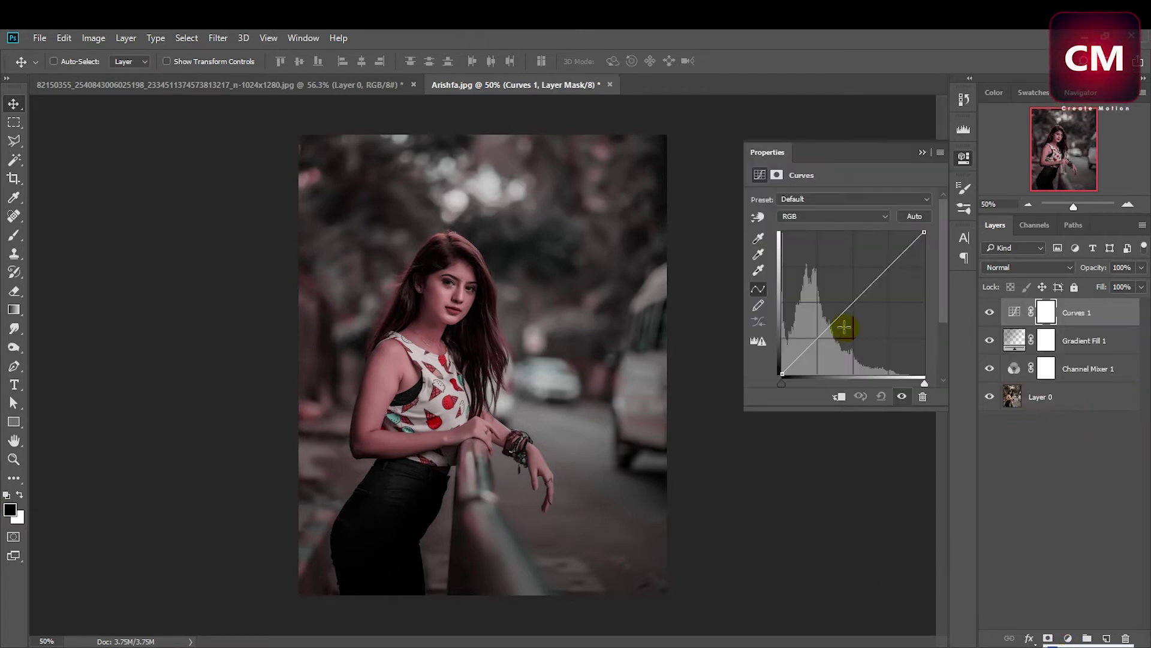
click(833, 217)
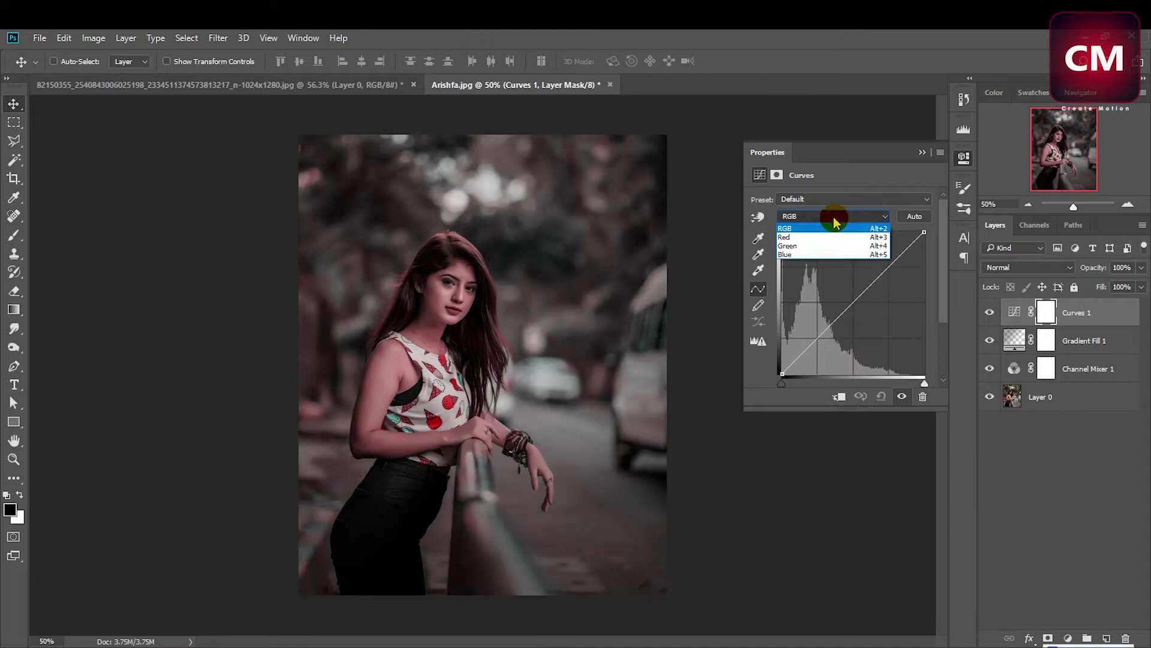
click(824, 252)
drag(883, 274, 874, 265)
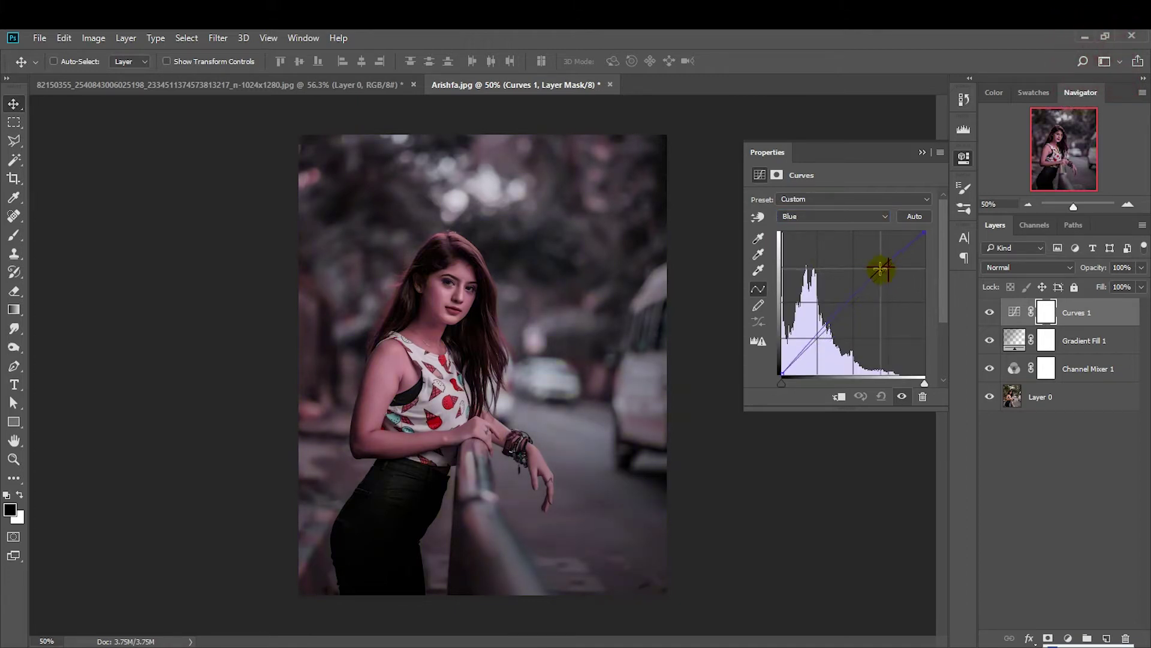
mouse_move(830, 314)
mouse_down()
mouse_move(836, 326)
mouse_move(827, 319)
mouse_move(848, 294)
mouse_up()
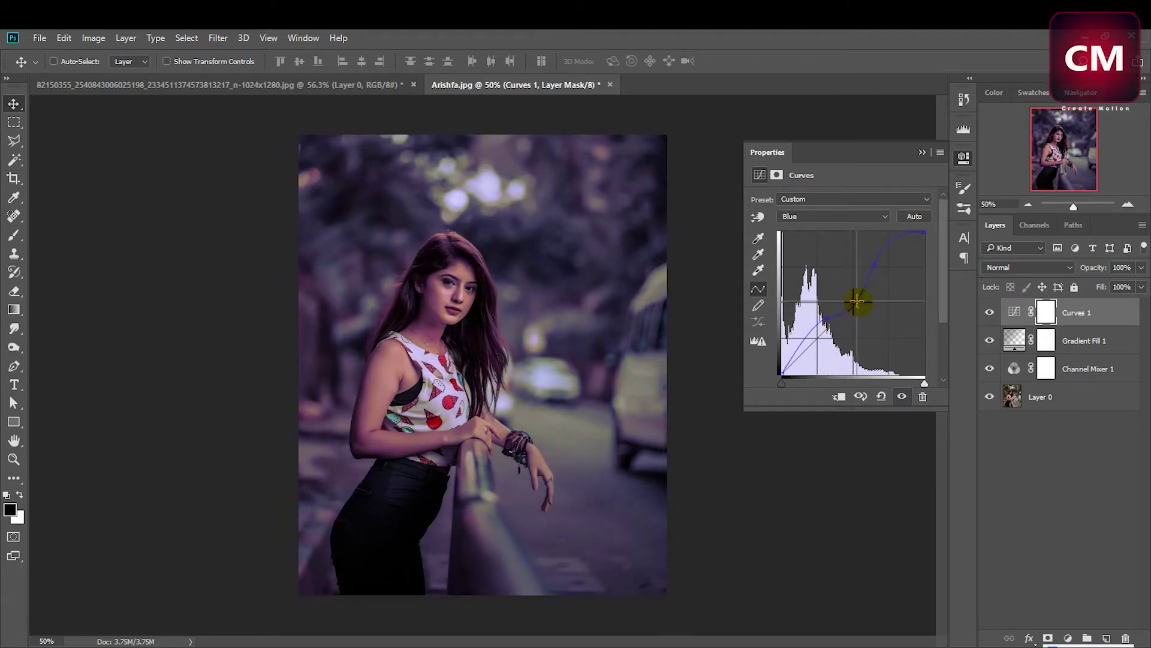
click(818, 217)
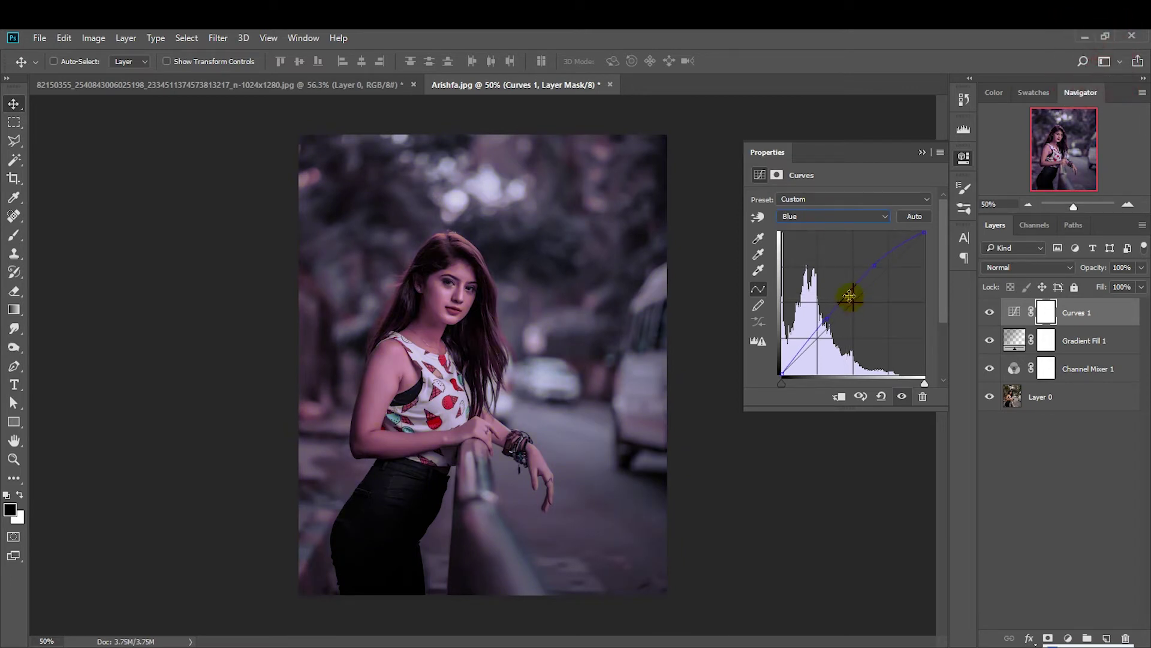
Step: Lift the Green channel curve to remove the magenta tint
click(838, 217)
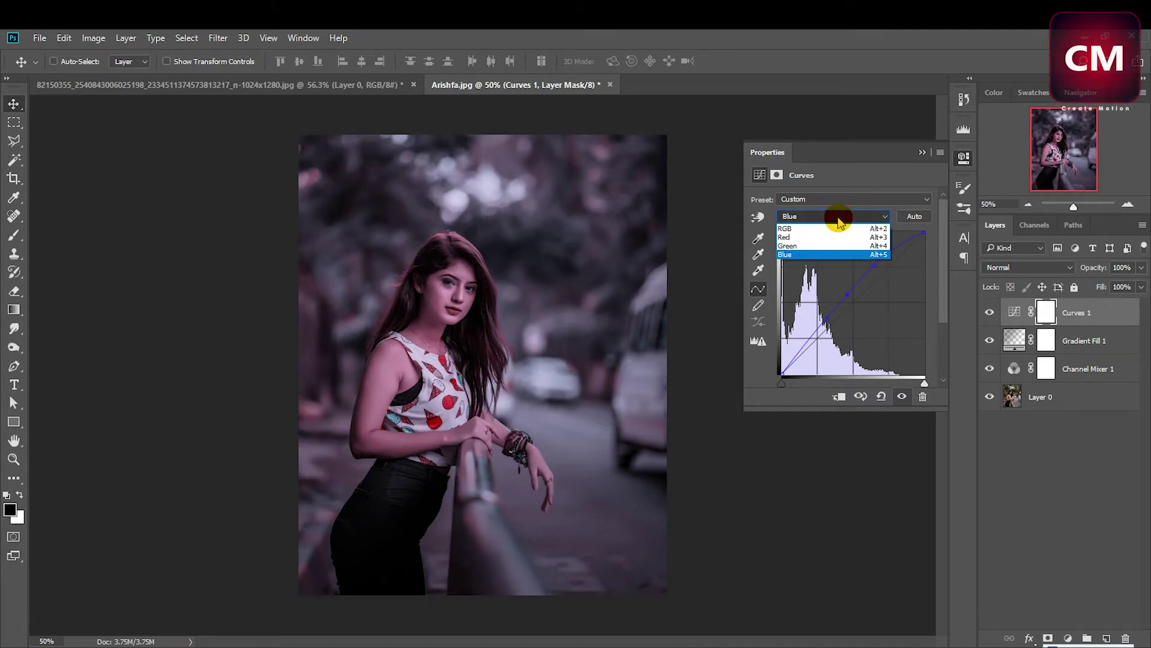
click(833, 246)
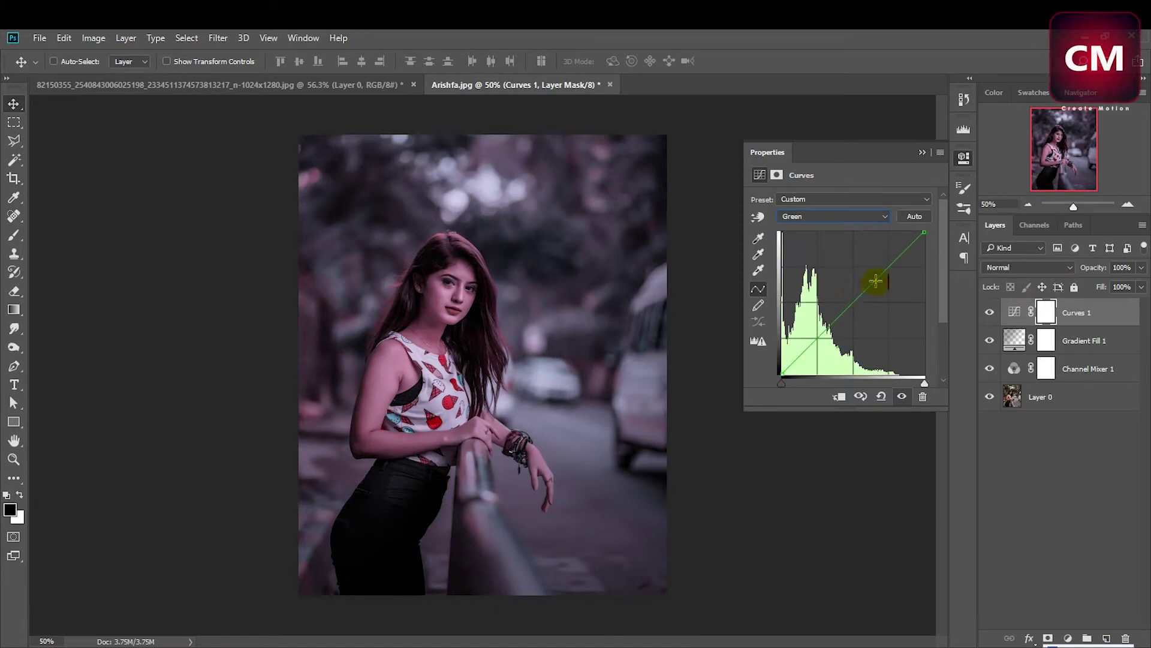
drag(884, 275, 878, 270)
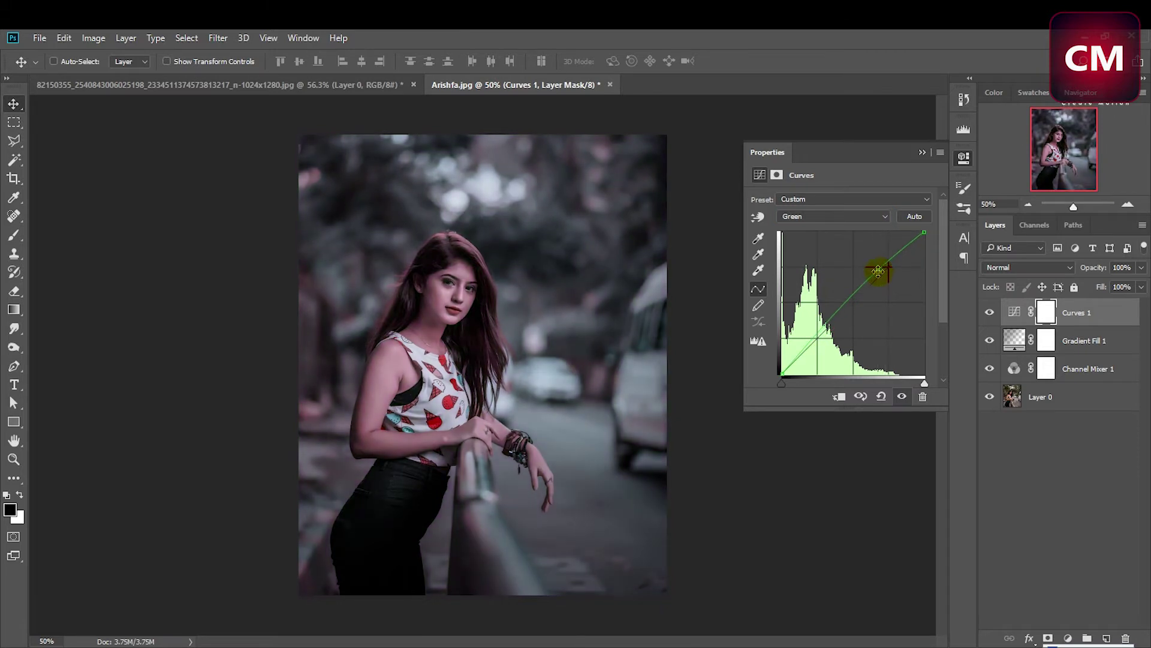
mouse_move(831, 326)
mouse_down()
mouse_move(821, 328)
mouse_move(850, 296)
mouse_up()
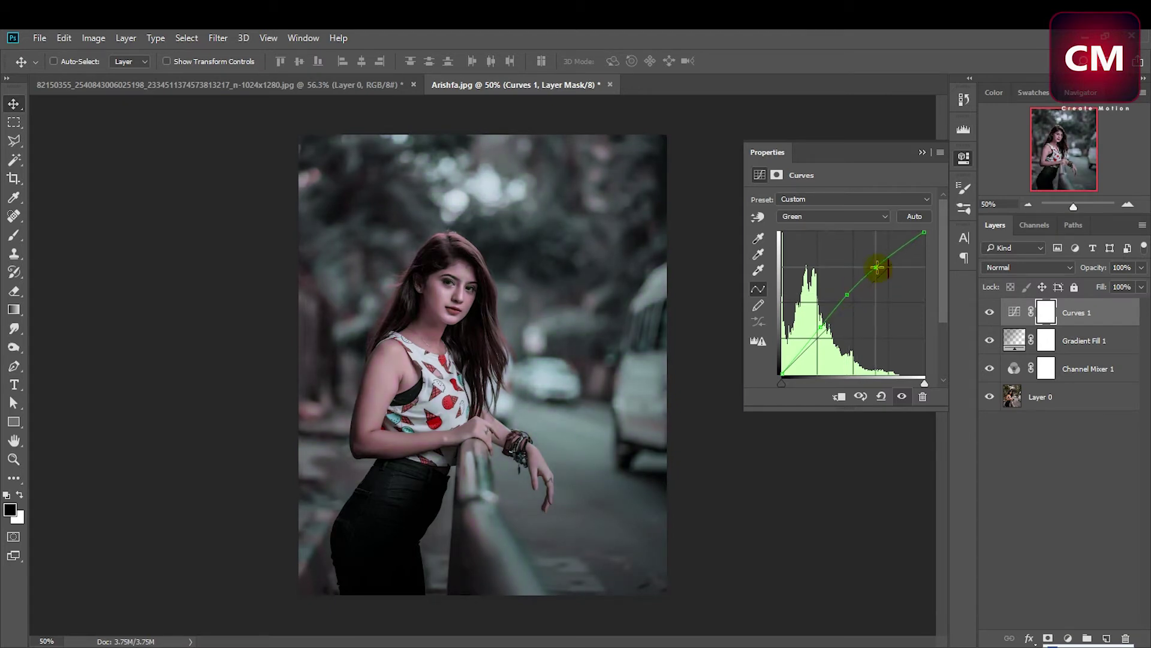
Step: Pull the Red channel curve down toward cyan
click(835, 221)
click(828, 232)
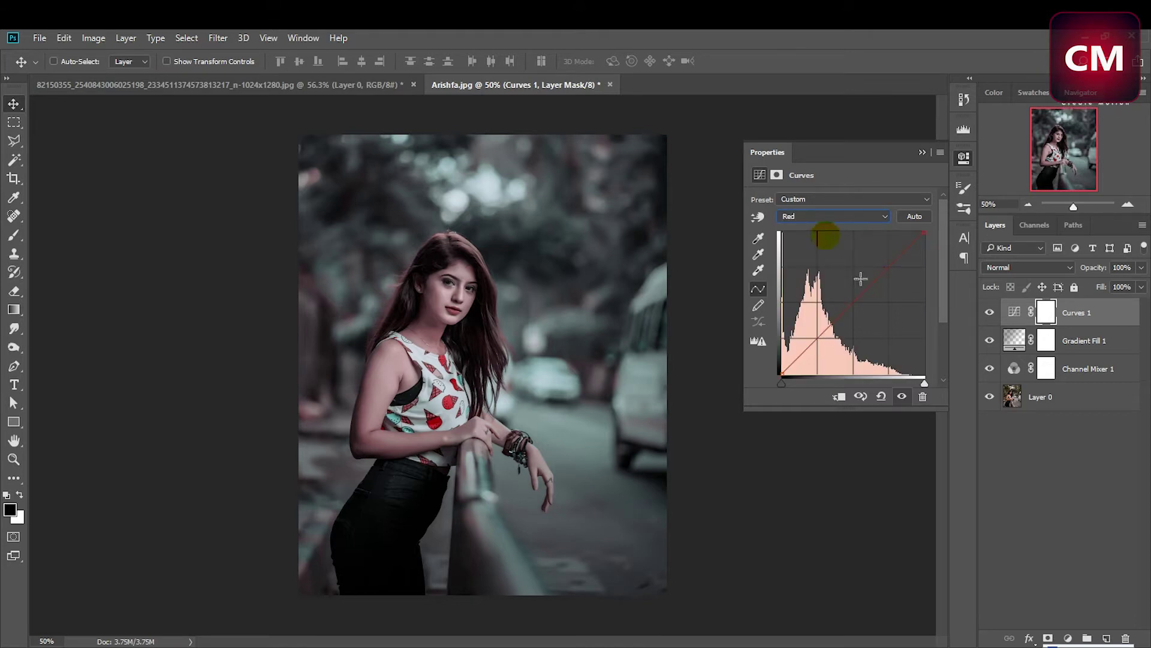
click(885, 277)
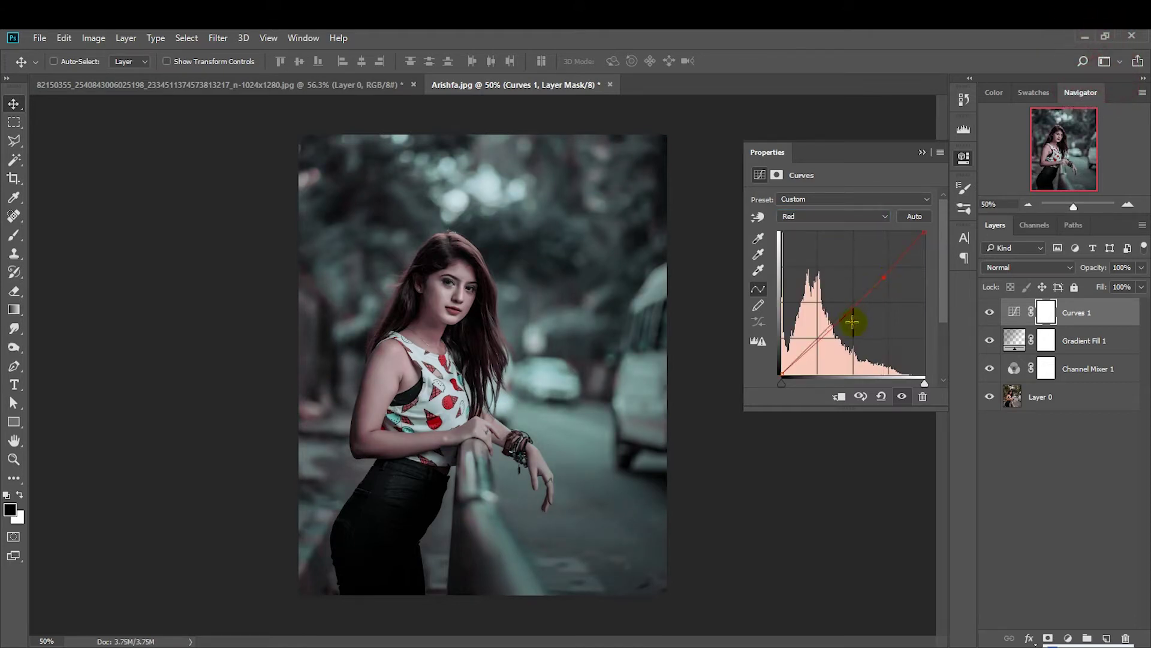
drag(823, 335, 833, 339)
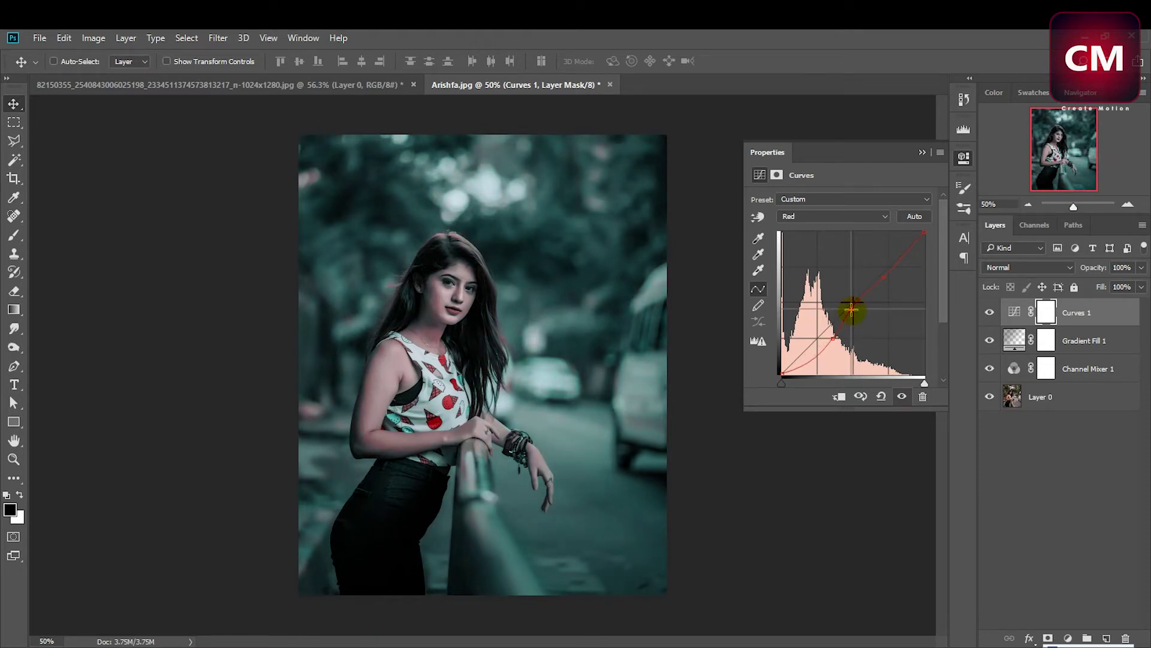
click(852, 309)
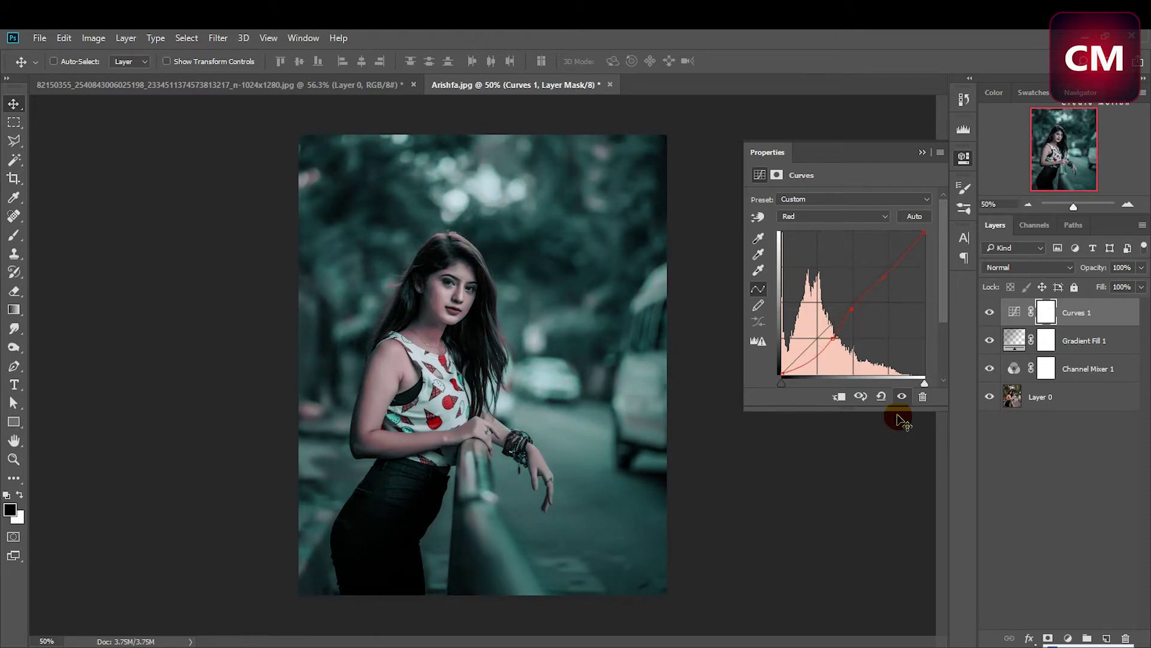
click(964, 159)
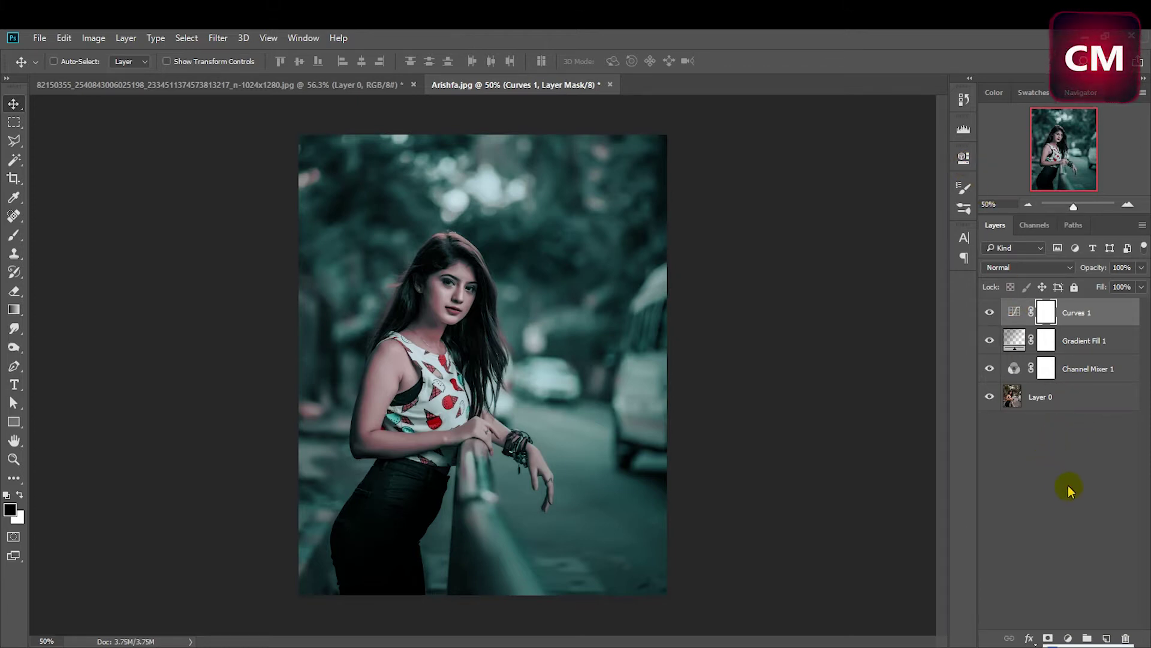
Step: Add a Brightness/Contrast layer above Curves 1 with brightness 10 and contrast 49
click(1068, 638)
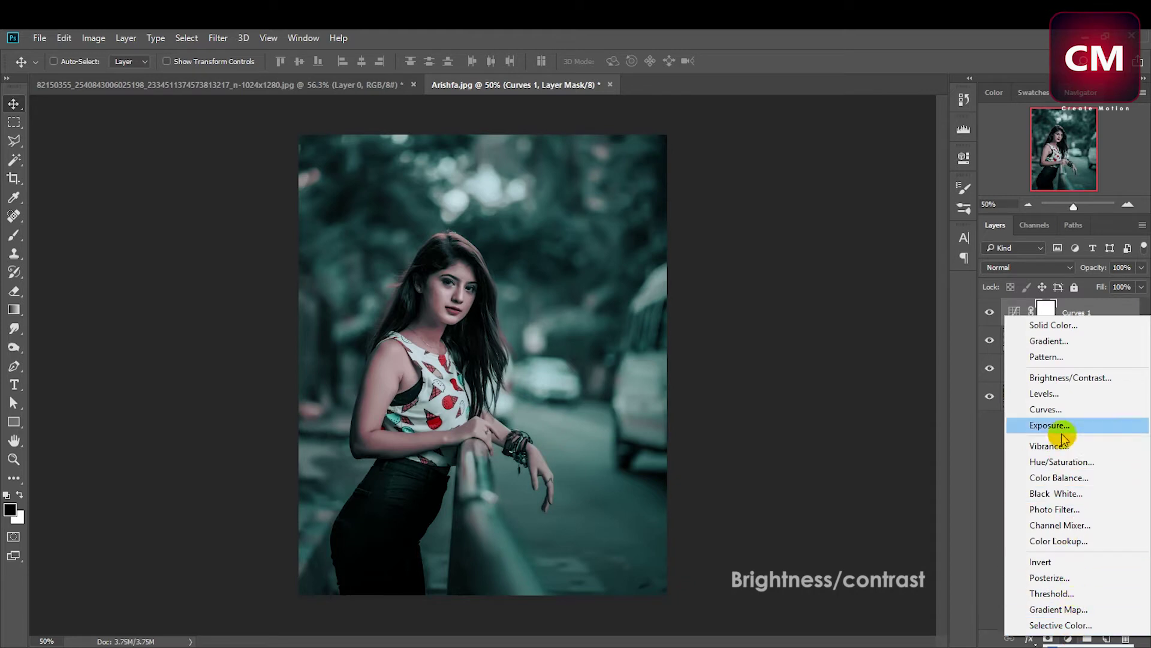
click(1078, 383)
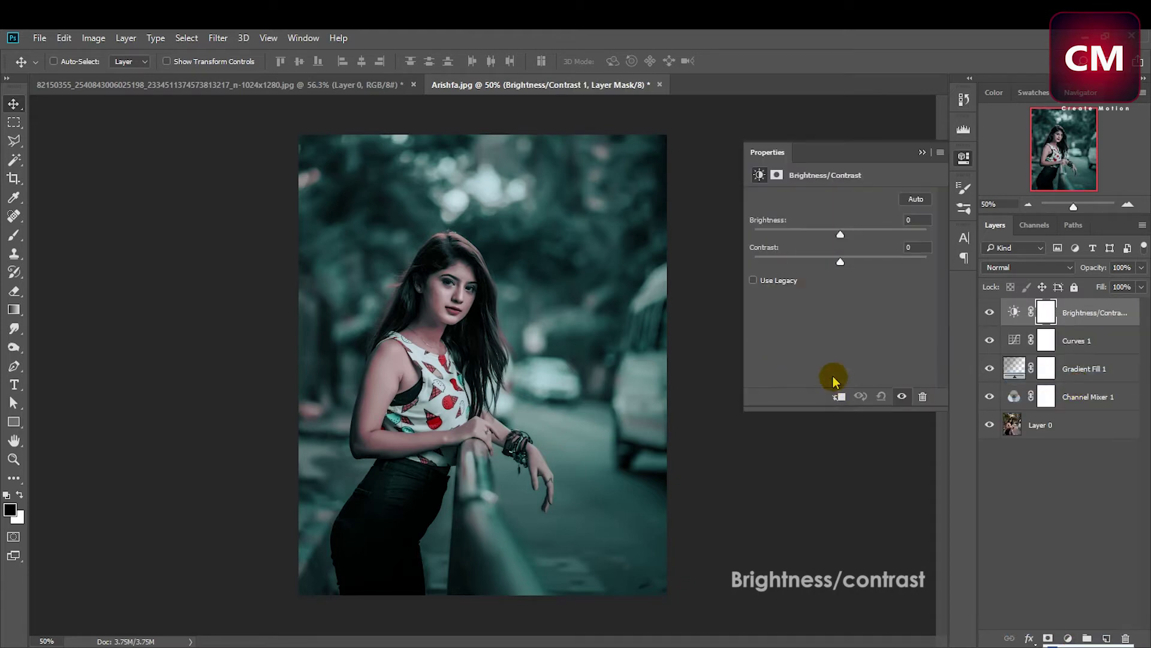
mouse_move(840, 262)
mouse_down()
mouse_move(887, 262)
mouse_move(846, 236)
mouse_move(877, 264)
mouse_up()
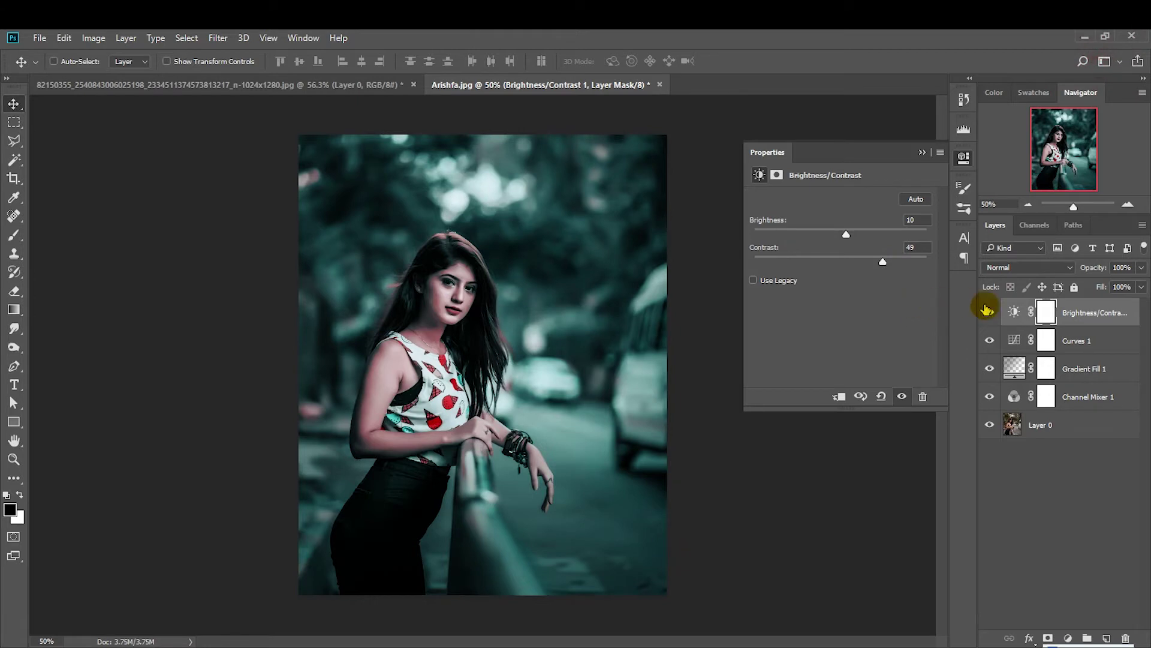
click(964, 158)
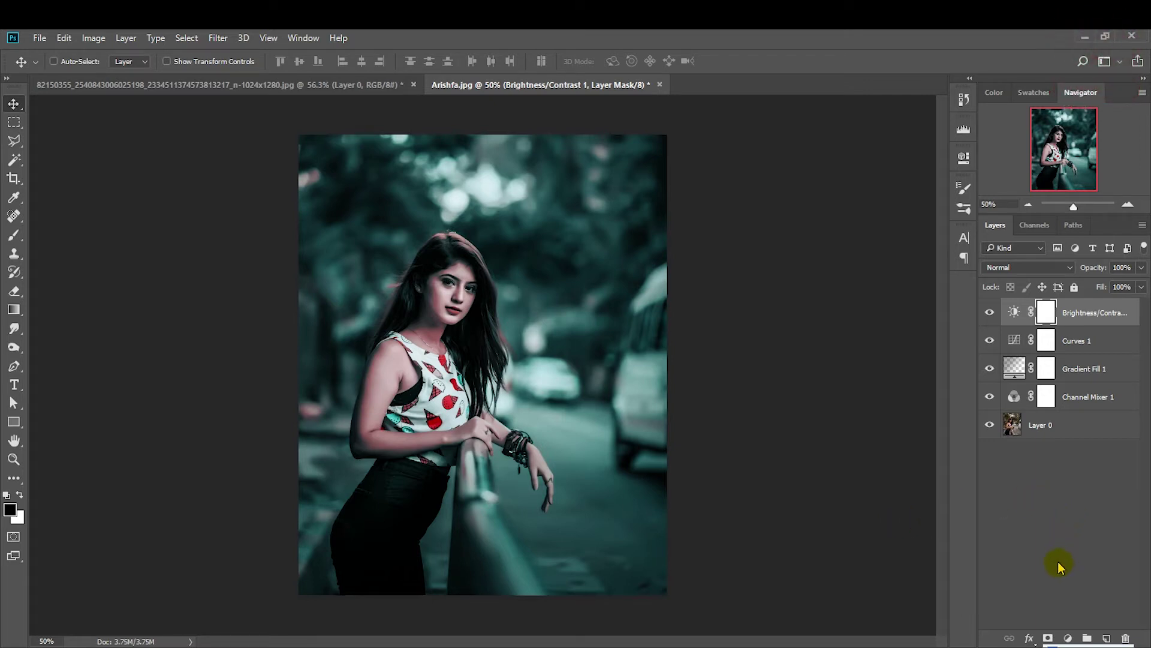
click(1068, 638)
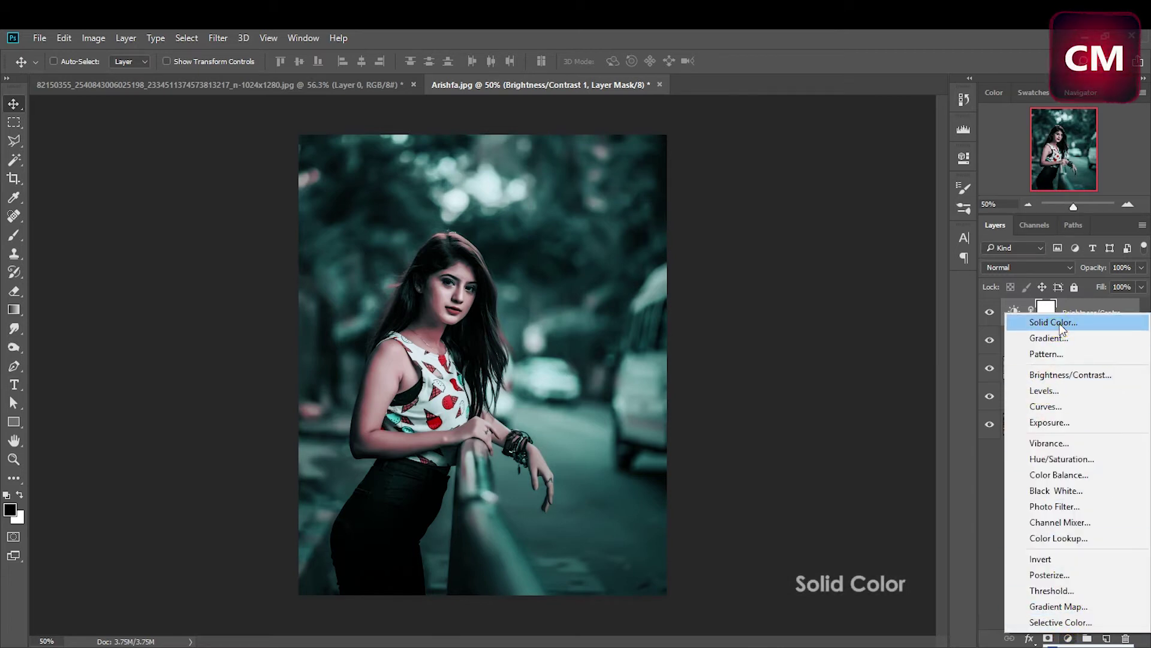
Step: Add a dark navy Solid Color fill layer in Lighten mode, toggling its visibility to compare
click(1046, 323)
click(824, 231)
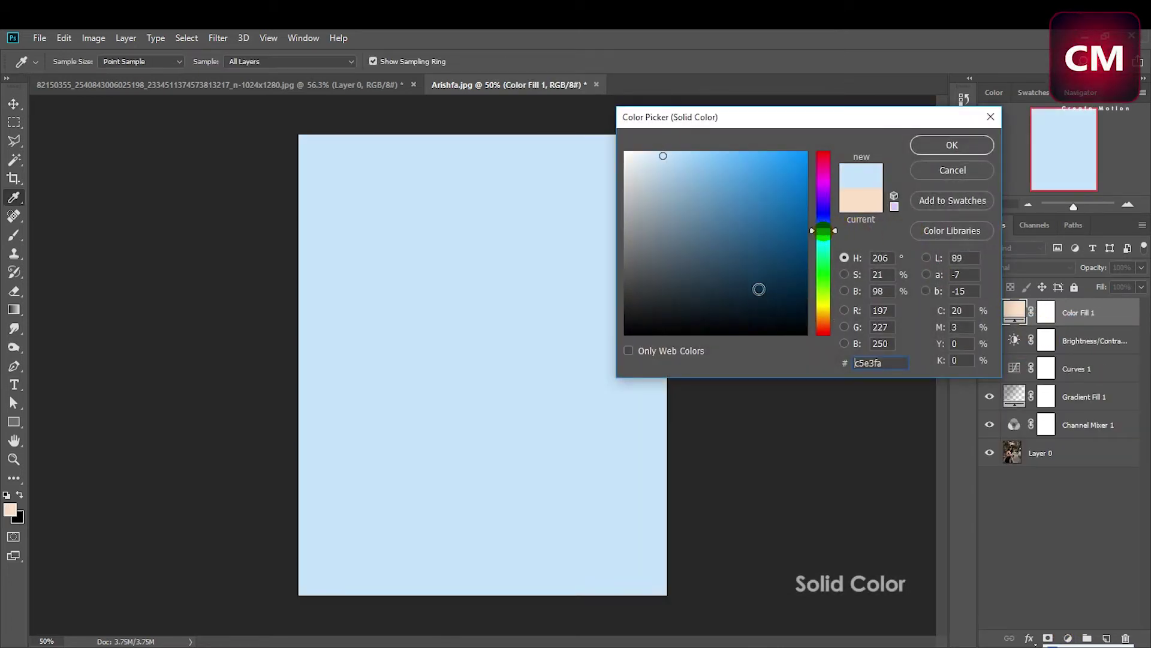
click(718, 316)
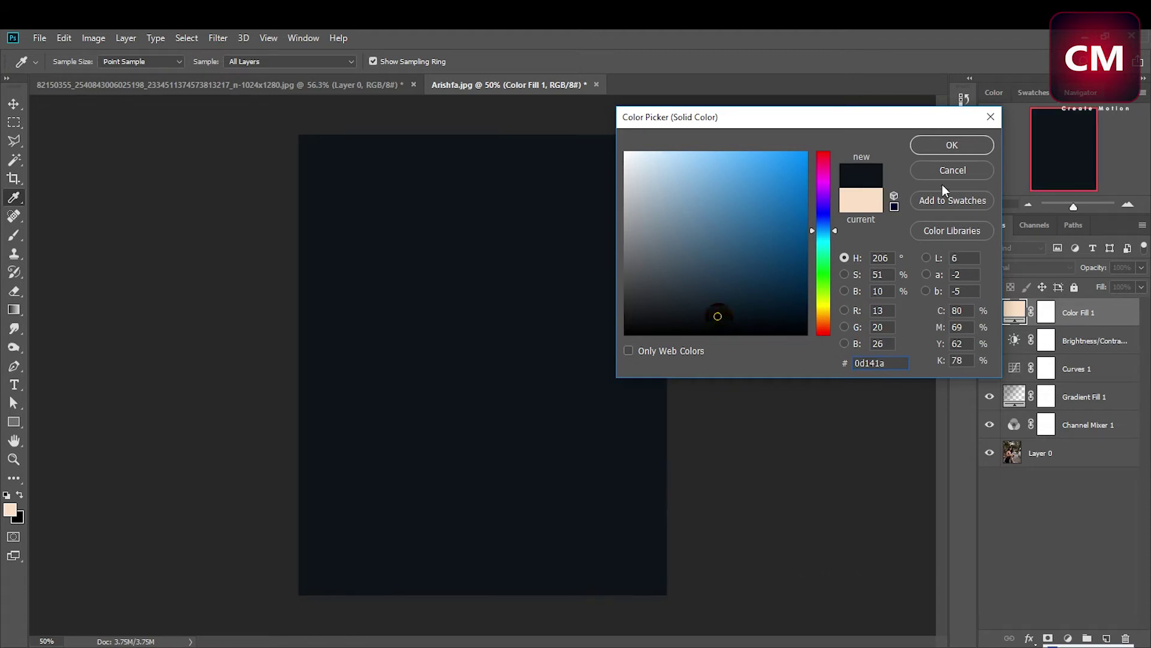
click(957, 146)
click(1054, 270)
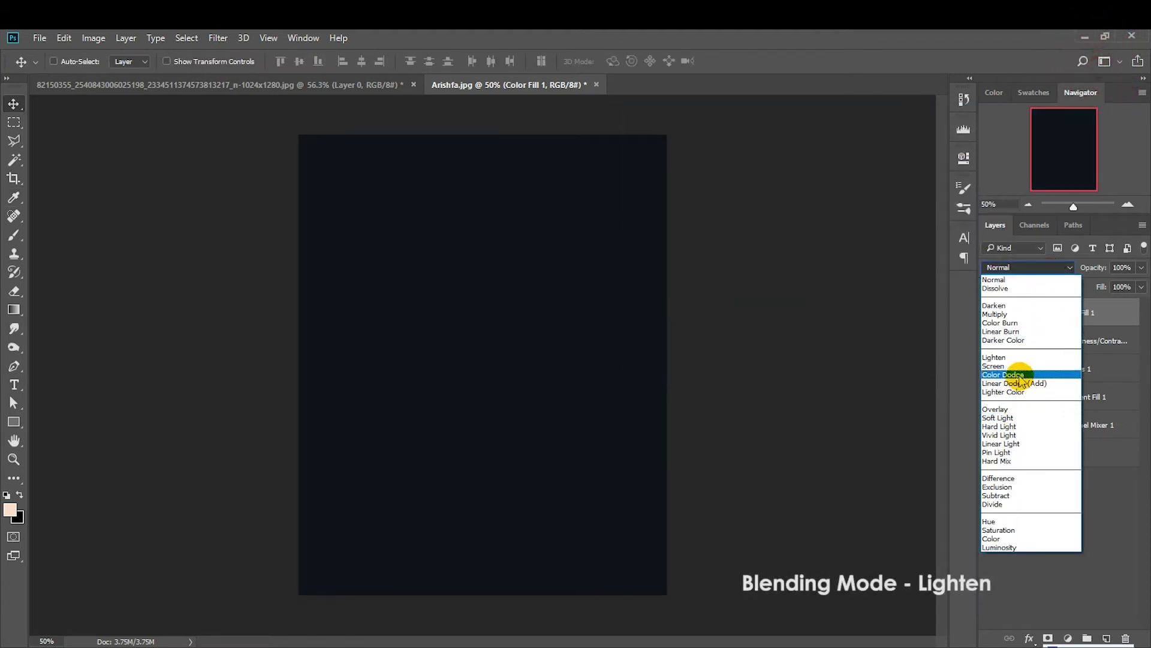
click(1011, 358)
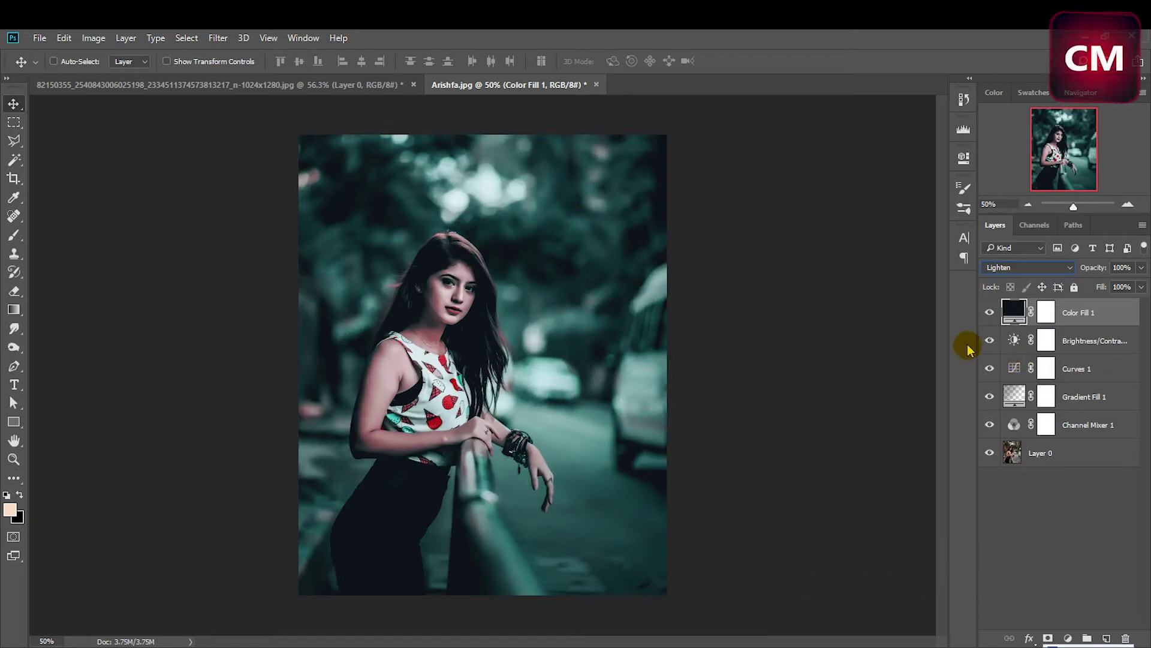
click(990, 313)
click(990, 312)
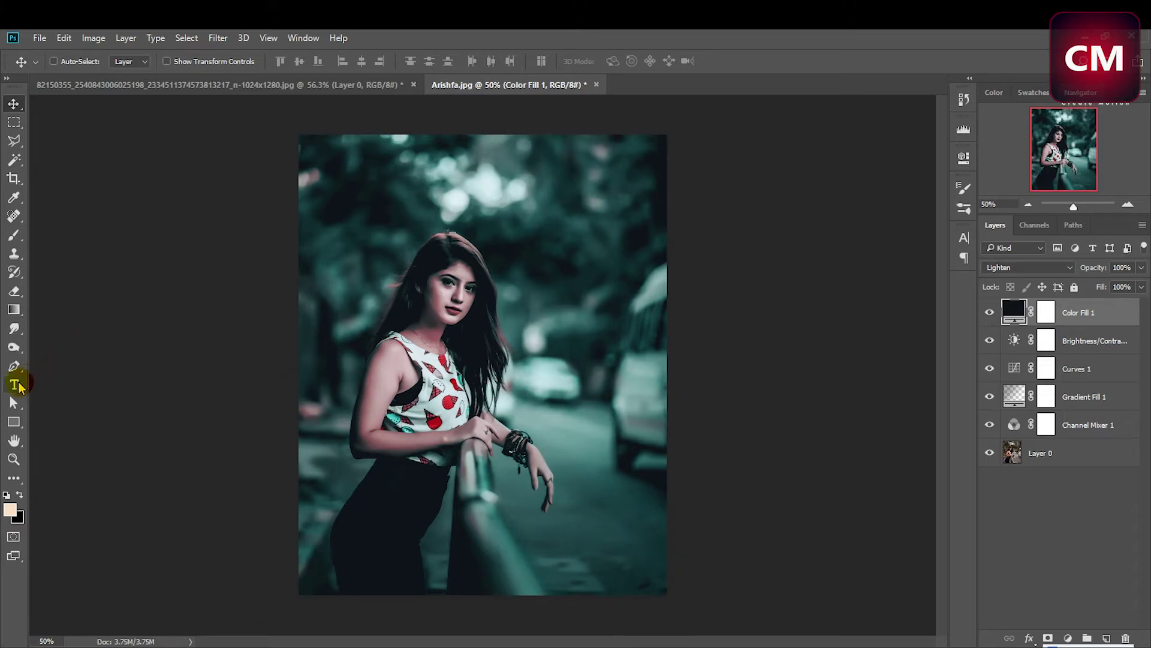
Step: Place cream 'Miyaawon' text right of the woman and enlarge it about threefold
click(15, 384)
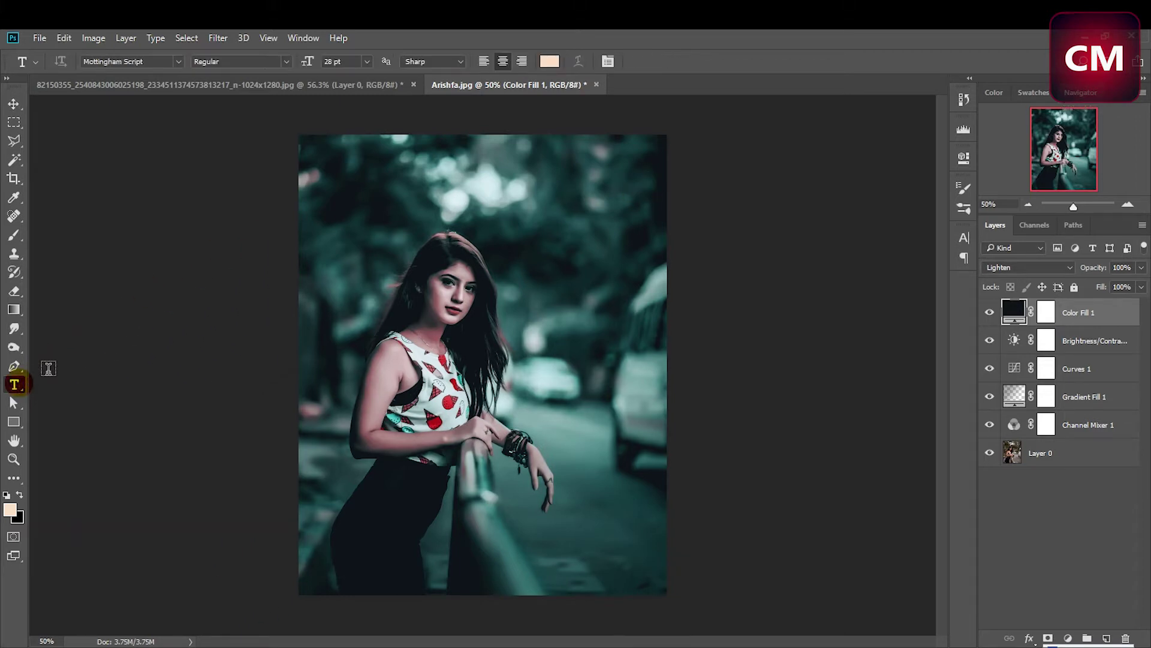
click(531, 408)
text(Miyaawon)
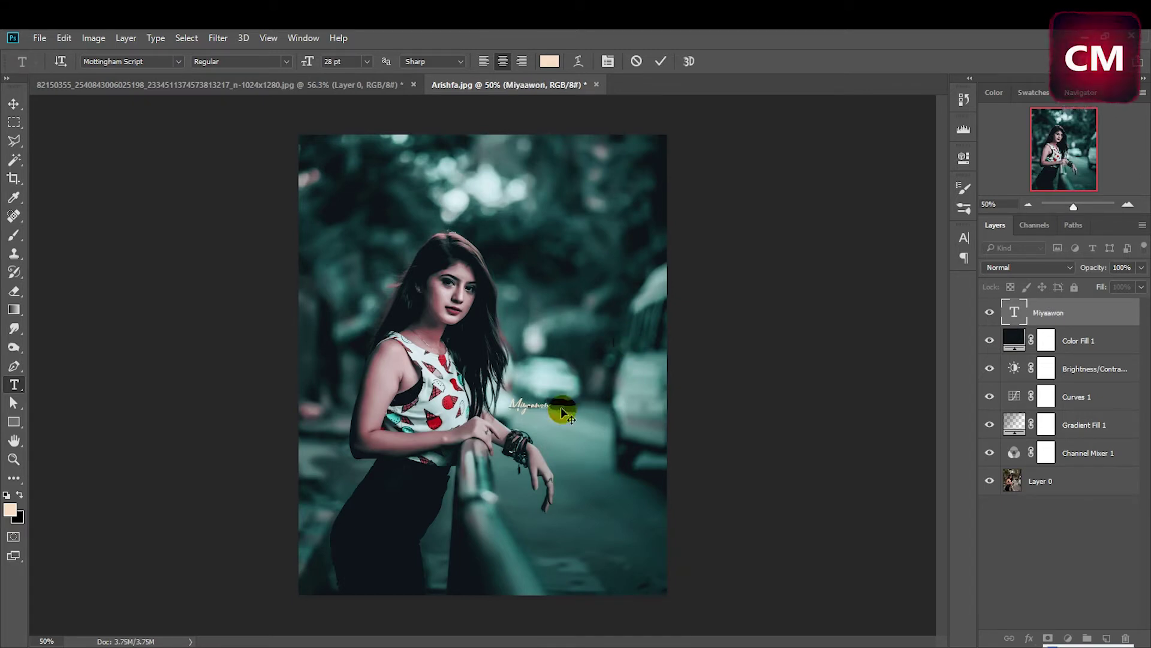
click(14, 104)
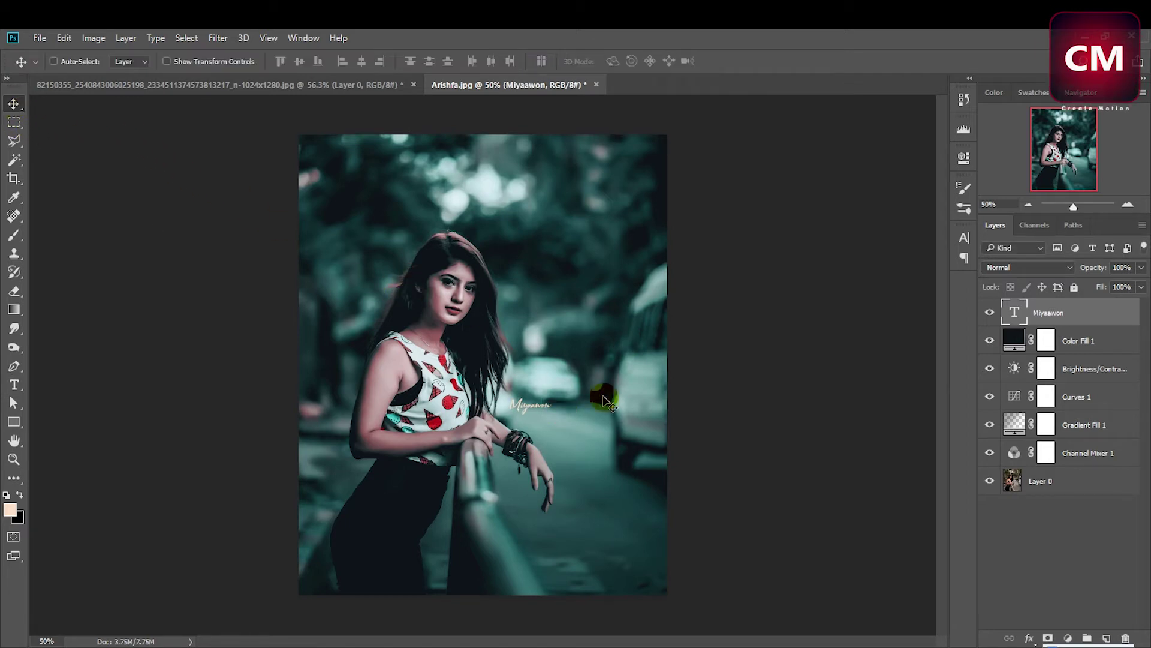
key(ctrl+t)
drag(552, 393, 636, 356)
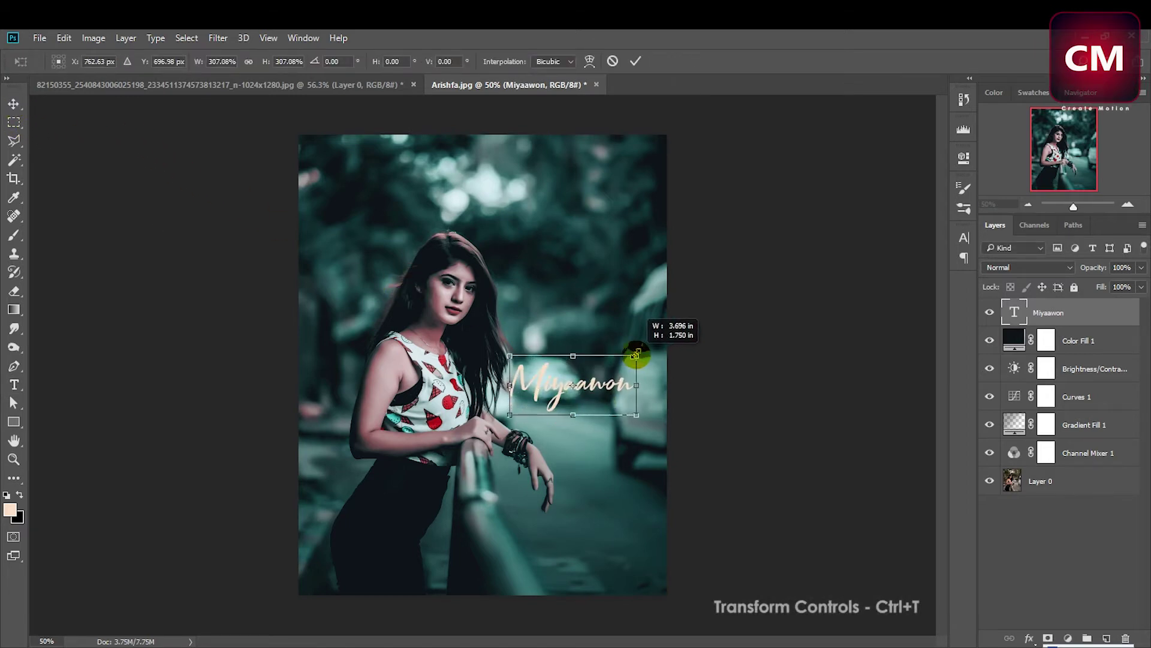
double_click(600, 397)
drag(607, 389, 611, 404)
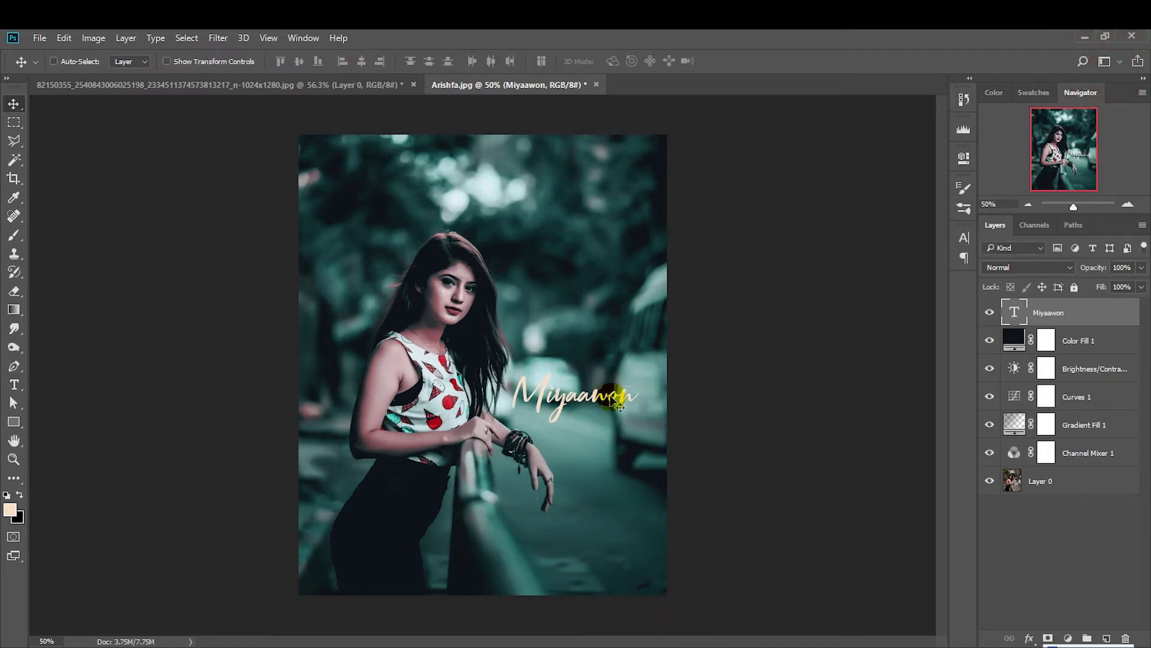
Step: Delete a letter from the text so it reads 'Miyaawn'
click(14, 384)
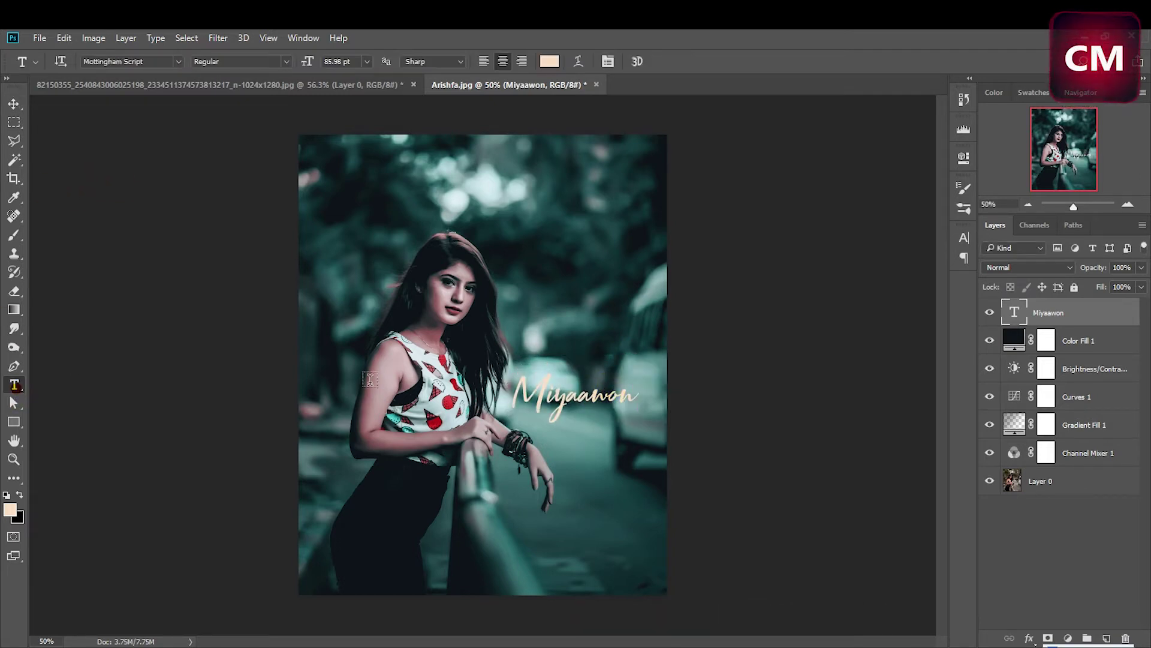
click(623, 396)
key(BackSpace)
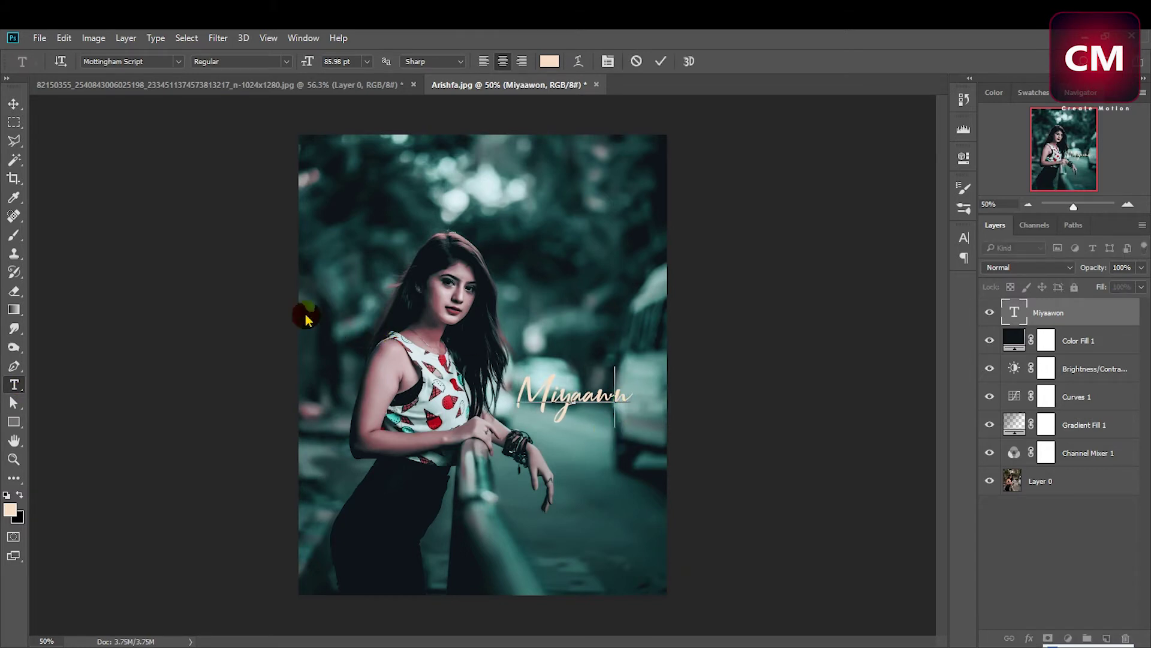
Step: Move the Miyaawn text toward the bottom and shrink it to about two-thirds size
click(13, 105)
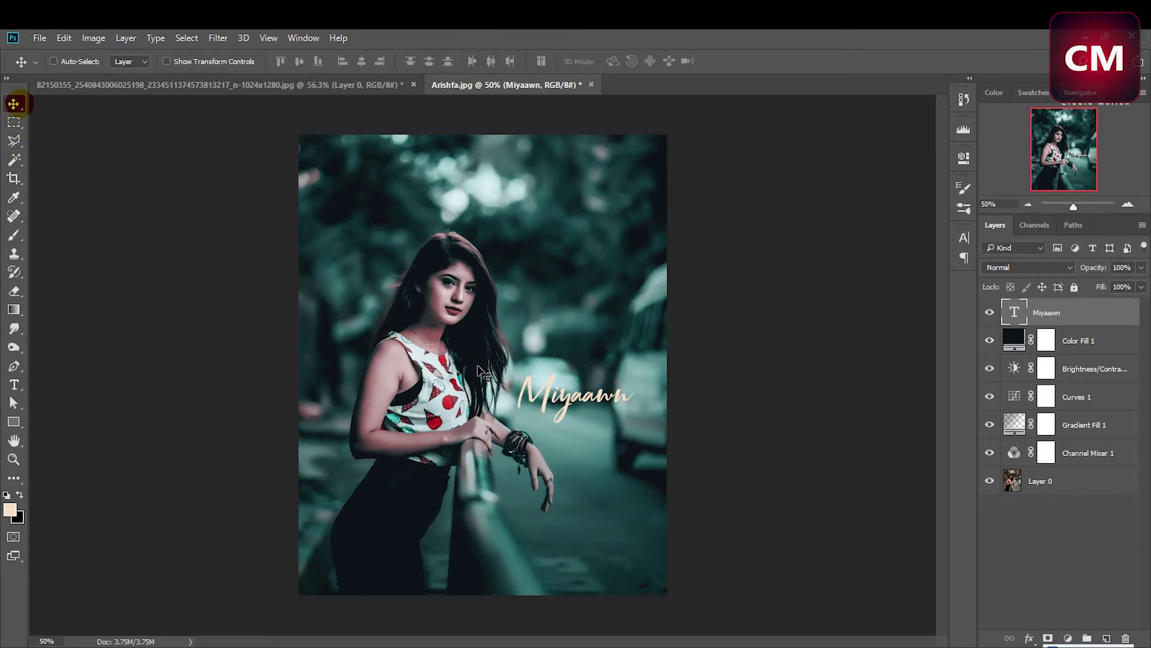
mouse_move(582, 397)
mouse_down()
mouse_move(613, 525)
mouse_move(563, 536)
mouse_up()
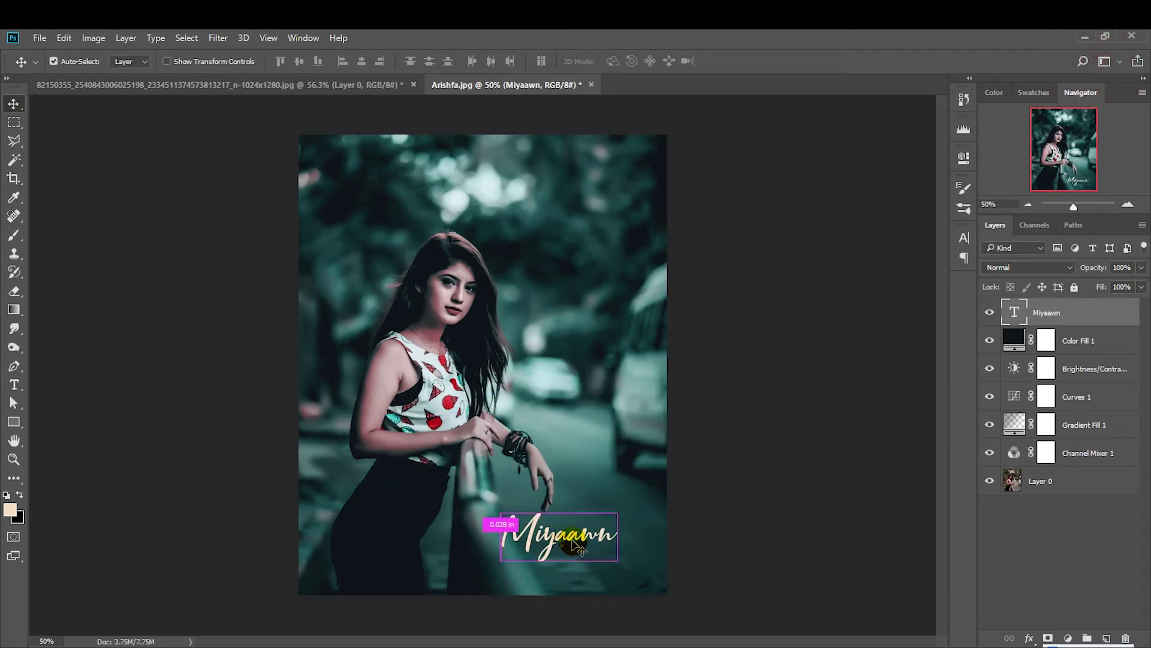
key(ctrl+t)
drag(616, 508, 576, 528)
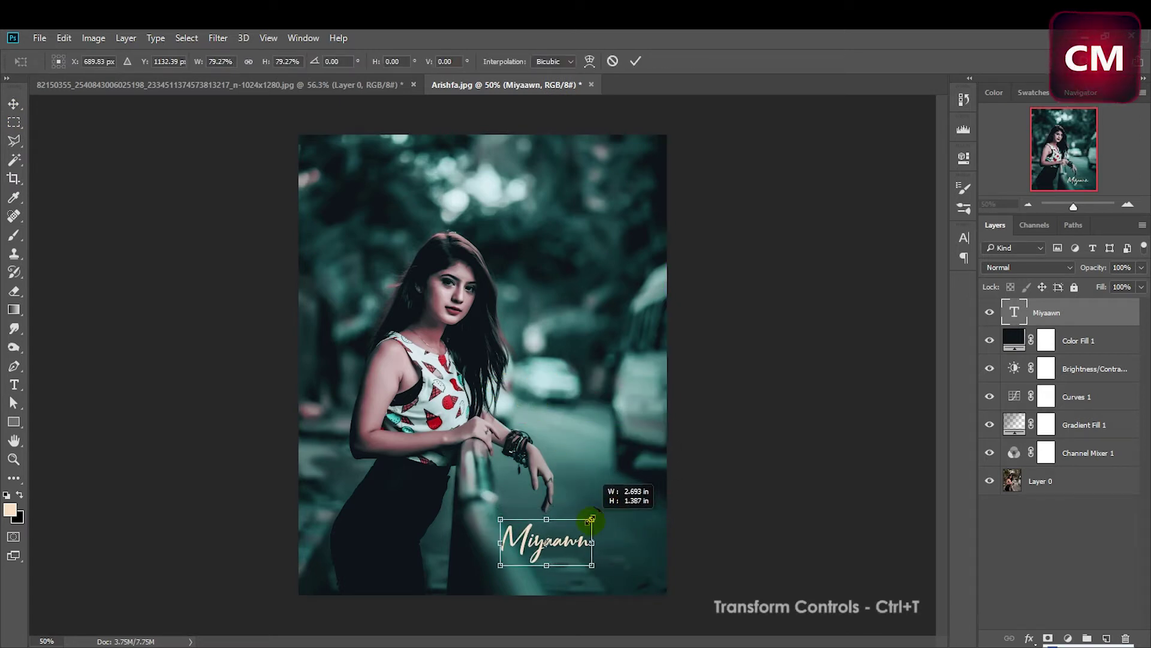
double_click(553, 552)
drag(552, 552, 558, 530)
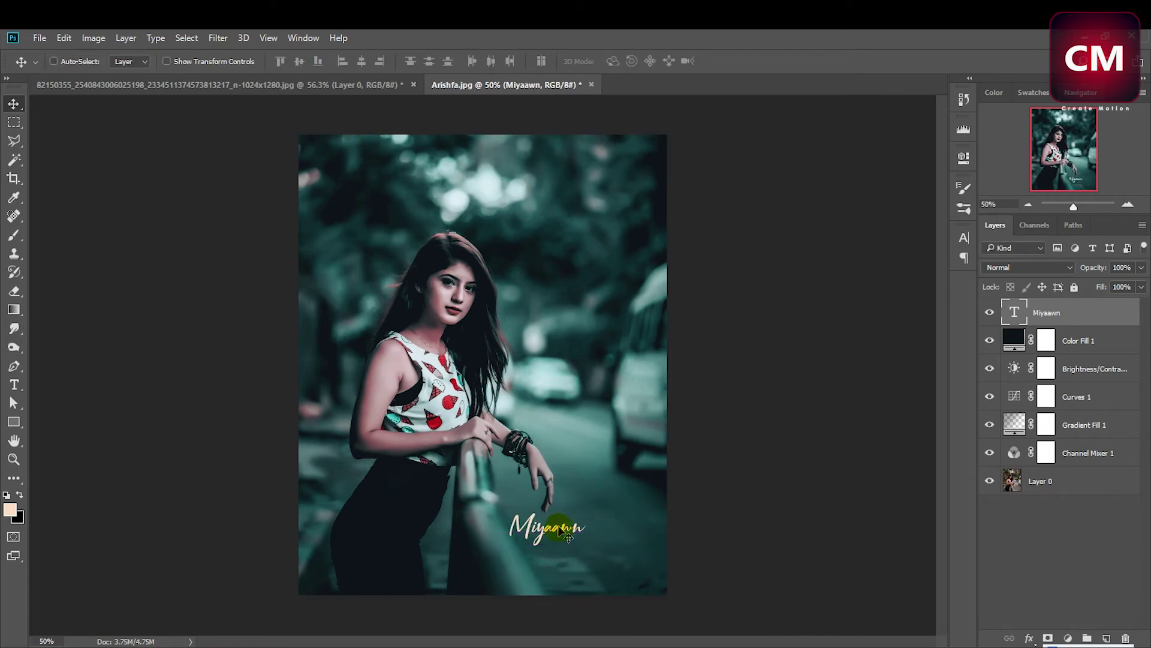
Step: Add a second text line with the signature name just below Miyaawn
click(15, 385)
click(574, 558)
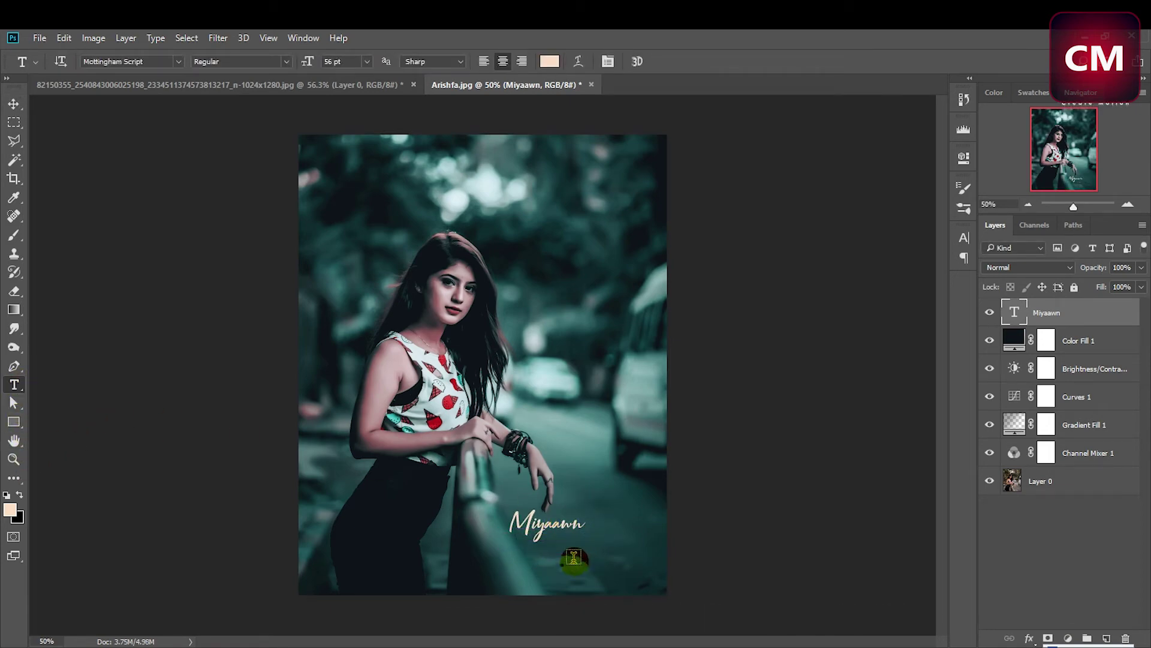
click(560, 550)
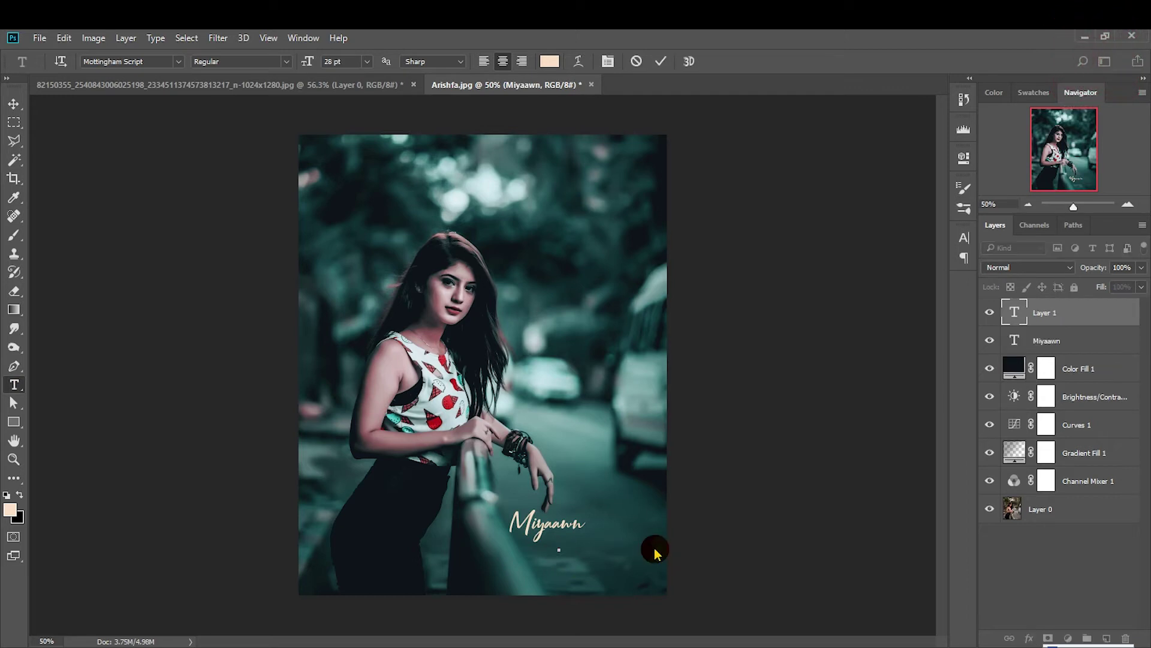
text(Arishfa Khan)
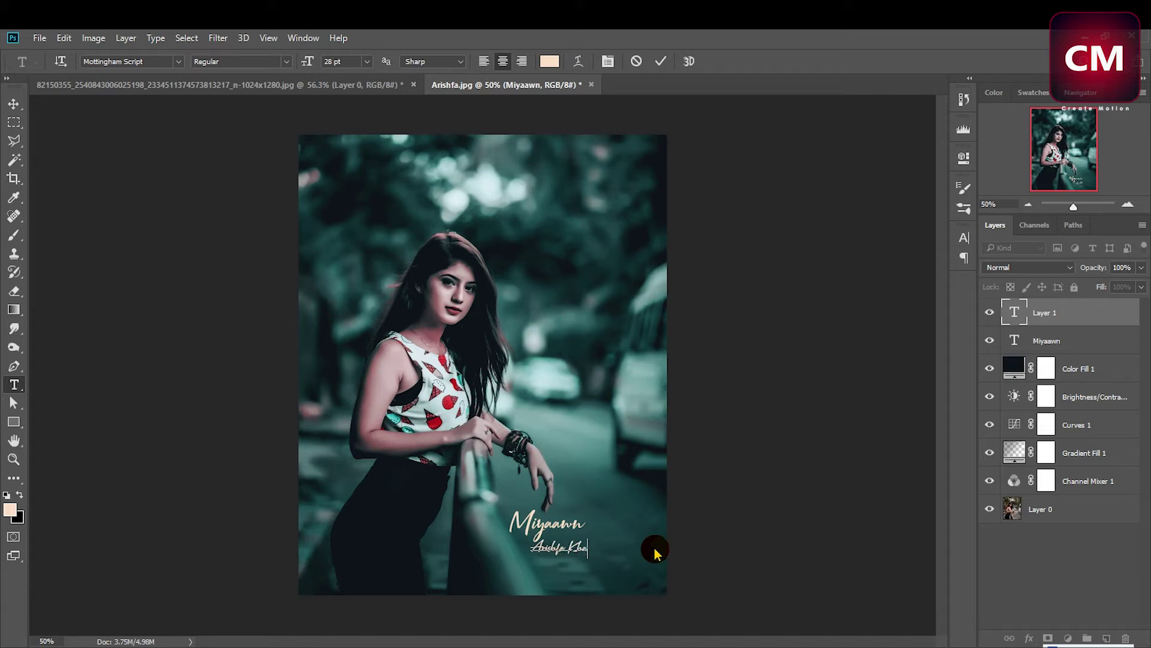
click(14, 103)
Step: Enlarge the signature text and nudge it right and slightly up
key(ctrl+t)
mouse_move(590, 539)
mouse_down()
mouse_move(637, 523)
mouse_move(614, 536)
mouse_up()
key(Return)
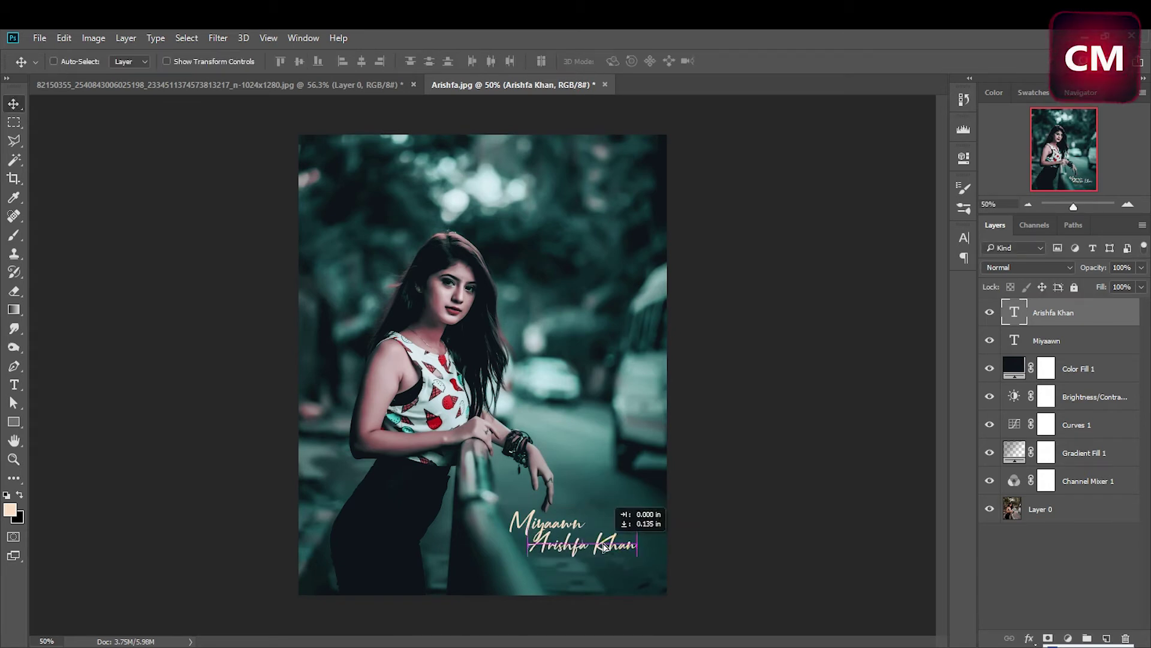
key(shift+Right)
key(shift+Right)
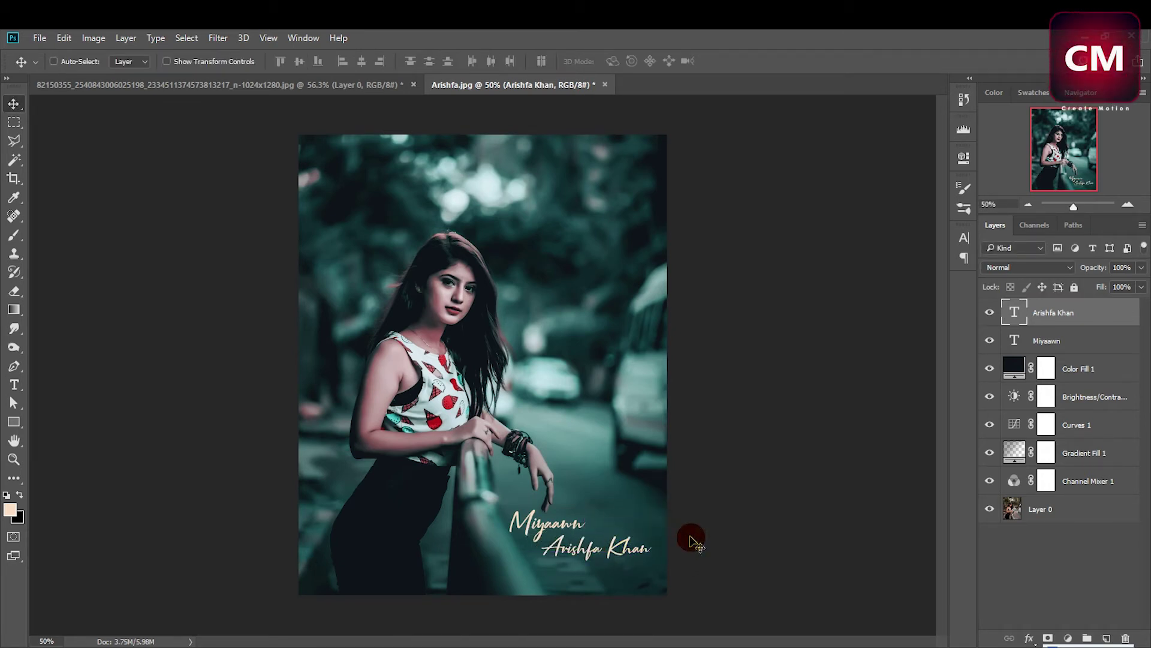
key(shift+Right)
key(shift+Right)
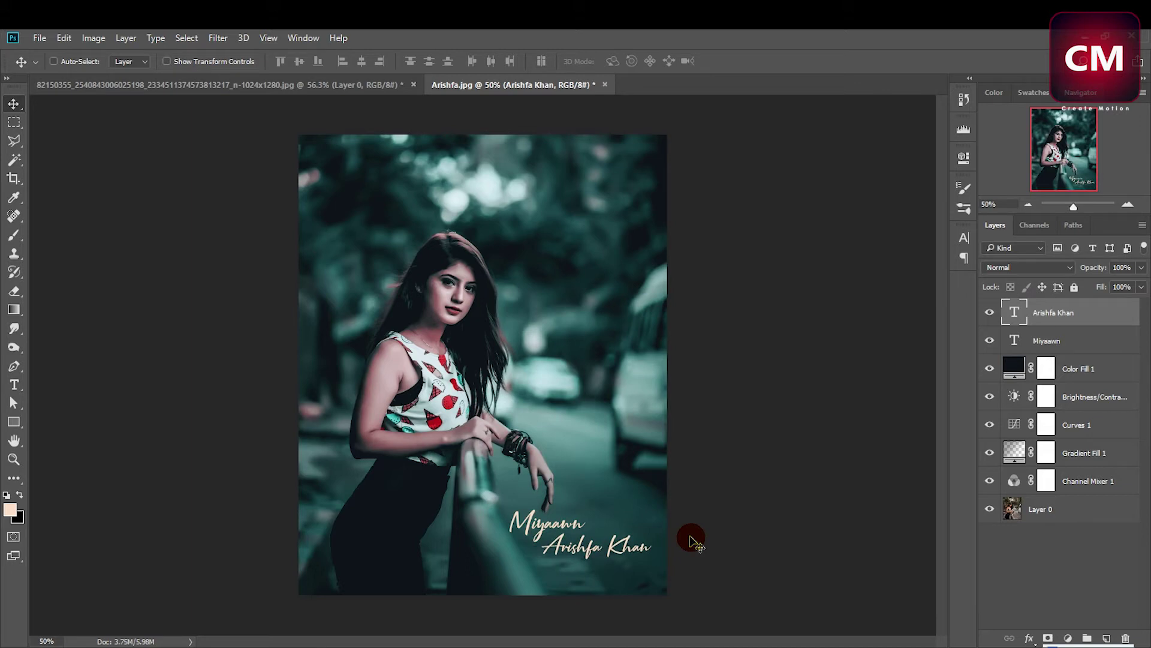
key(Up)
key(Up)
key(Up)
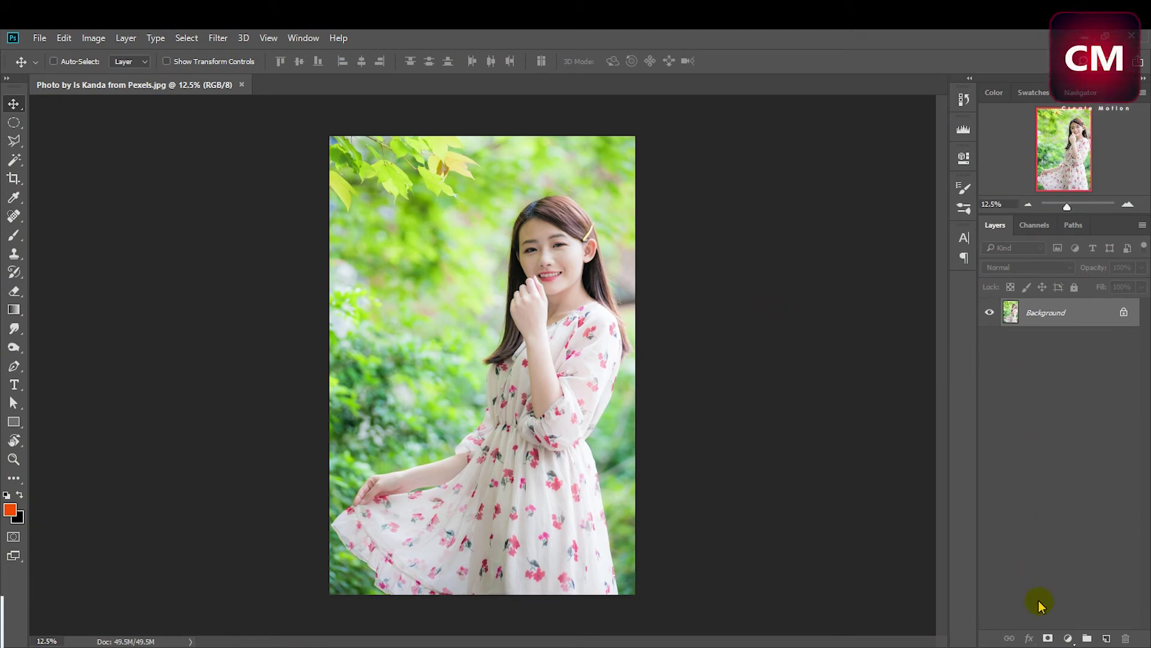
Step: Add a Channel Mixer layer with Blue output set to Green 100 and Blue 0
click(1068, 638)
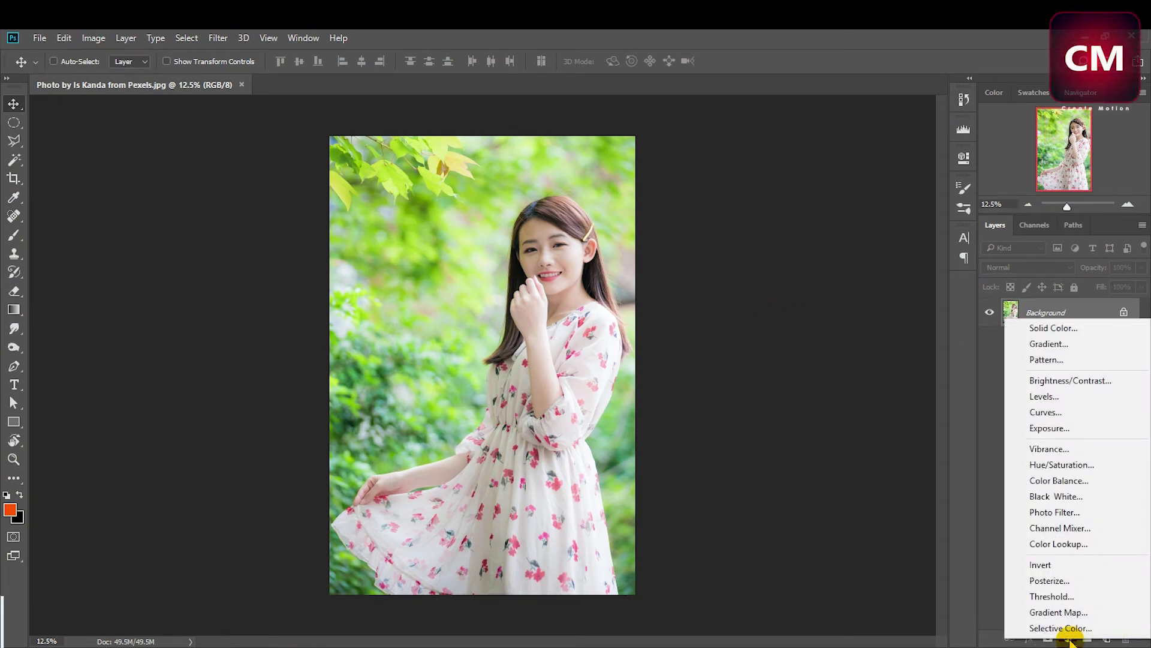
click(1066, 529)
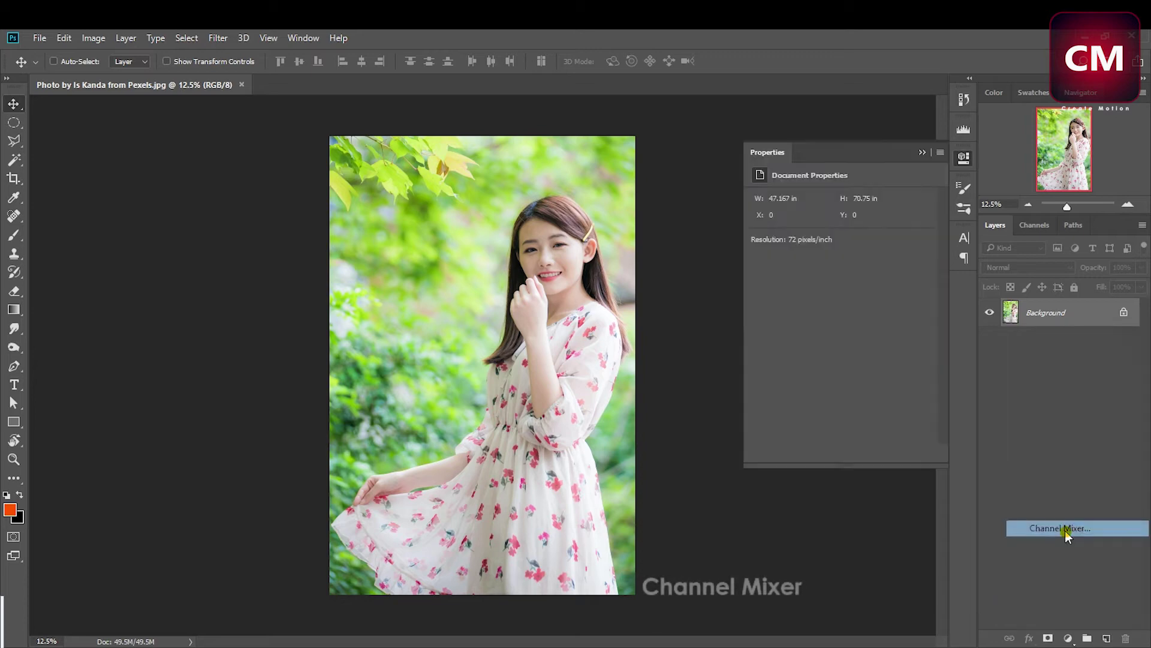
click(852, 216)
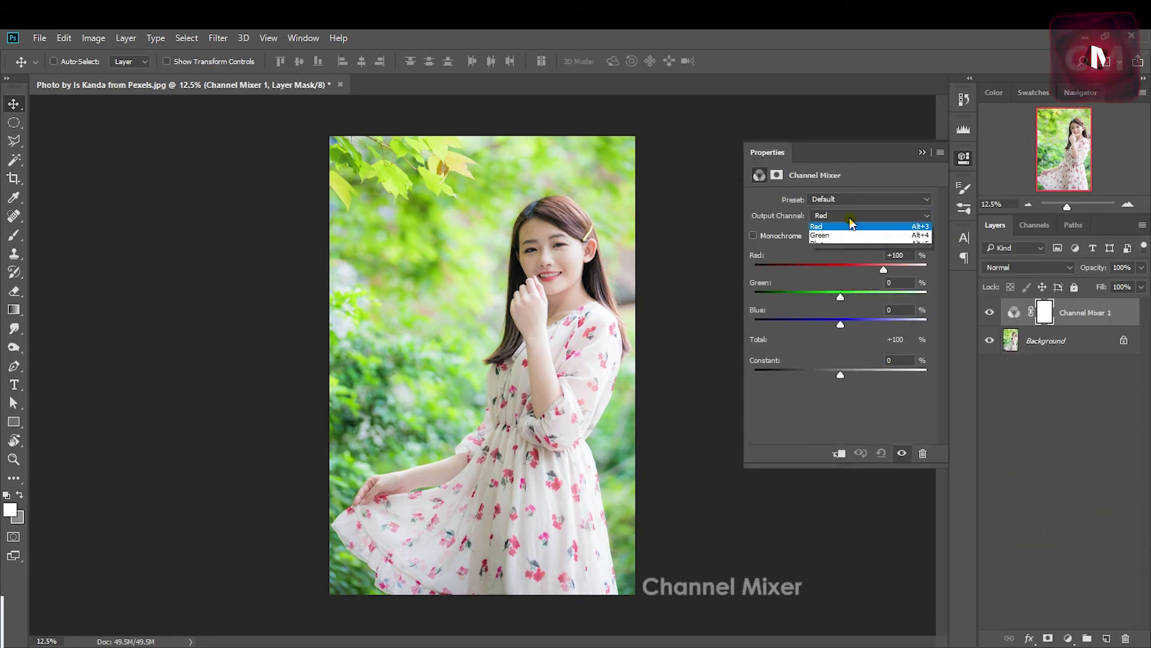
click(852, 244)
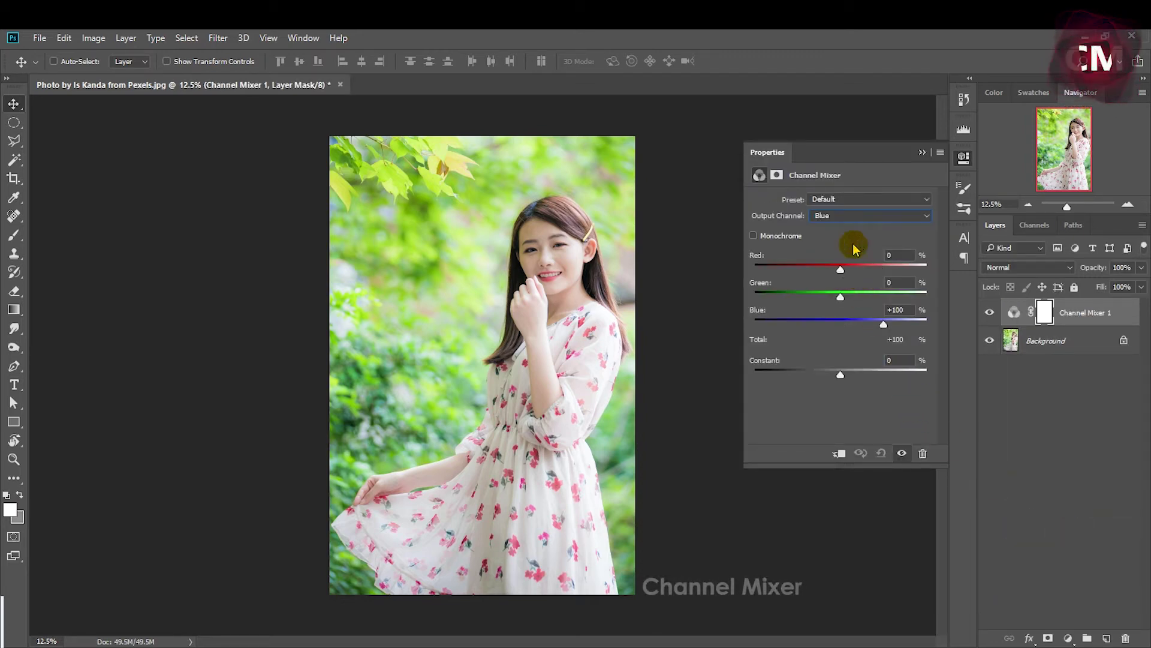
click(881, 282)
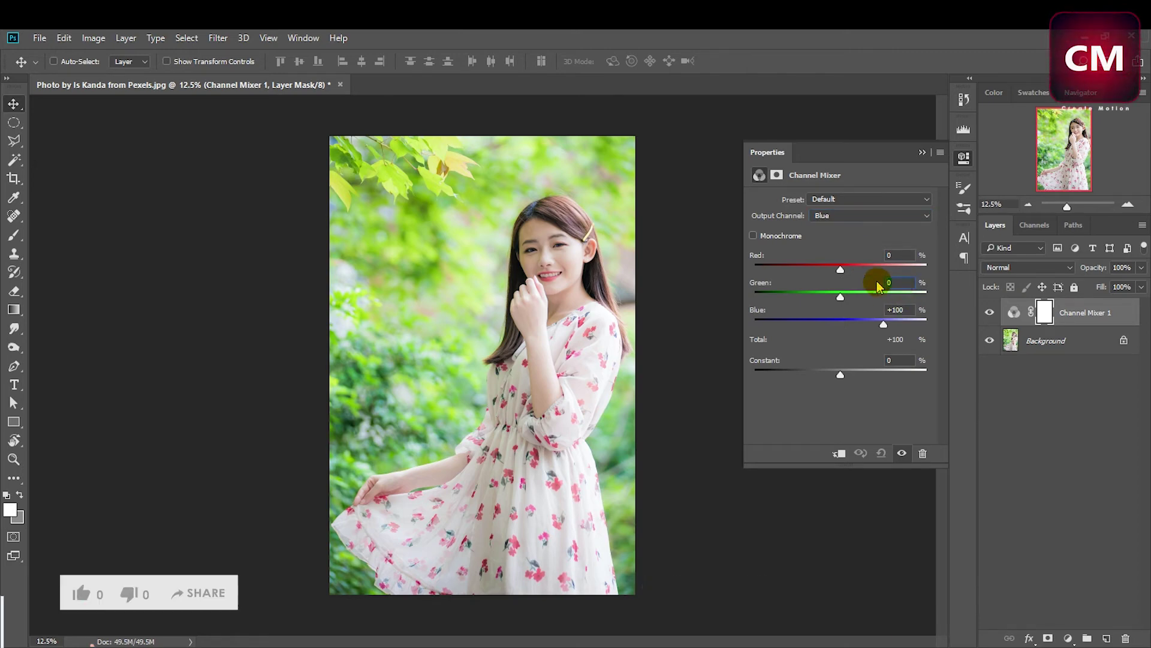
text(100)
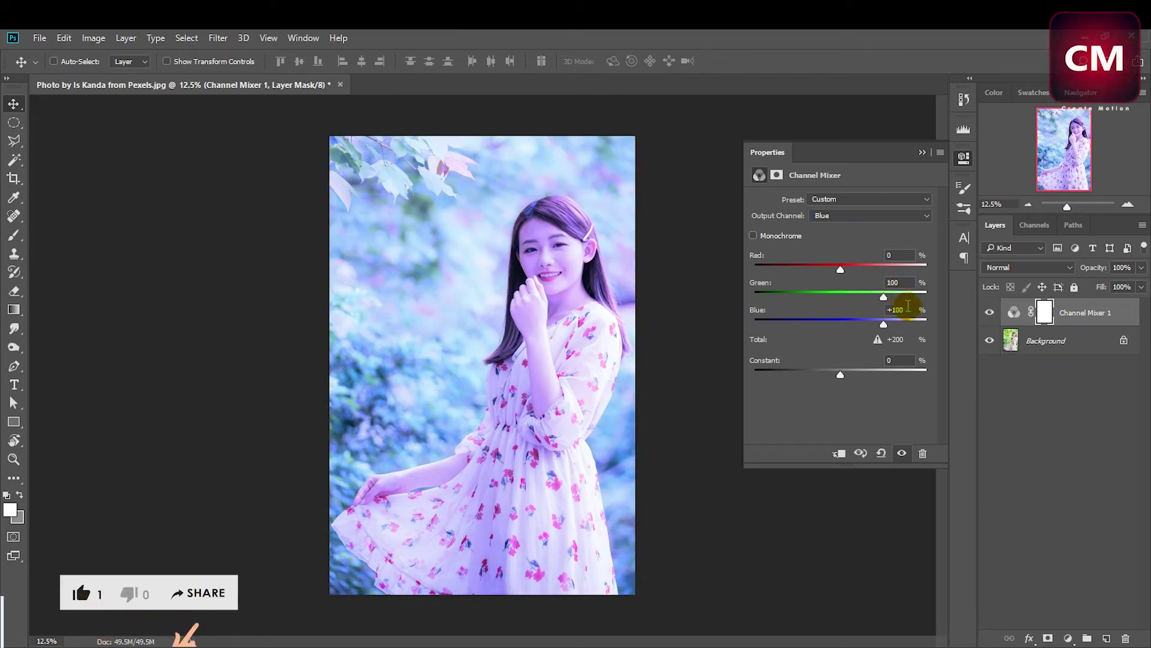
click(896, 310)
text(0)
key(Return)
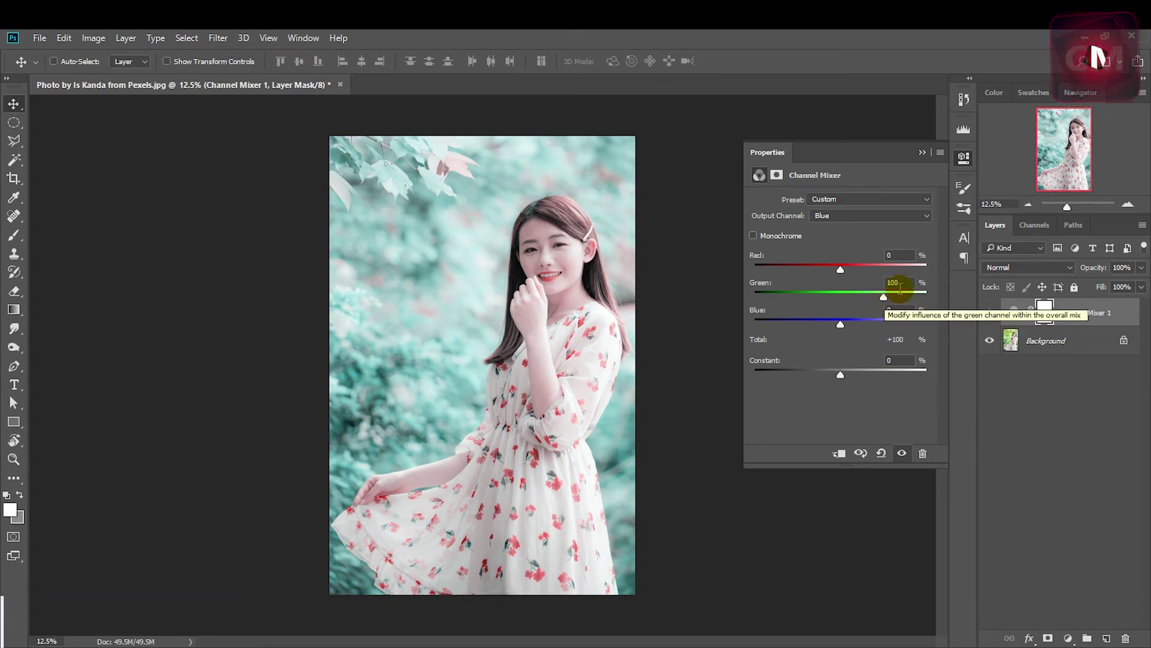
click(962, 161)
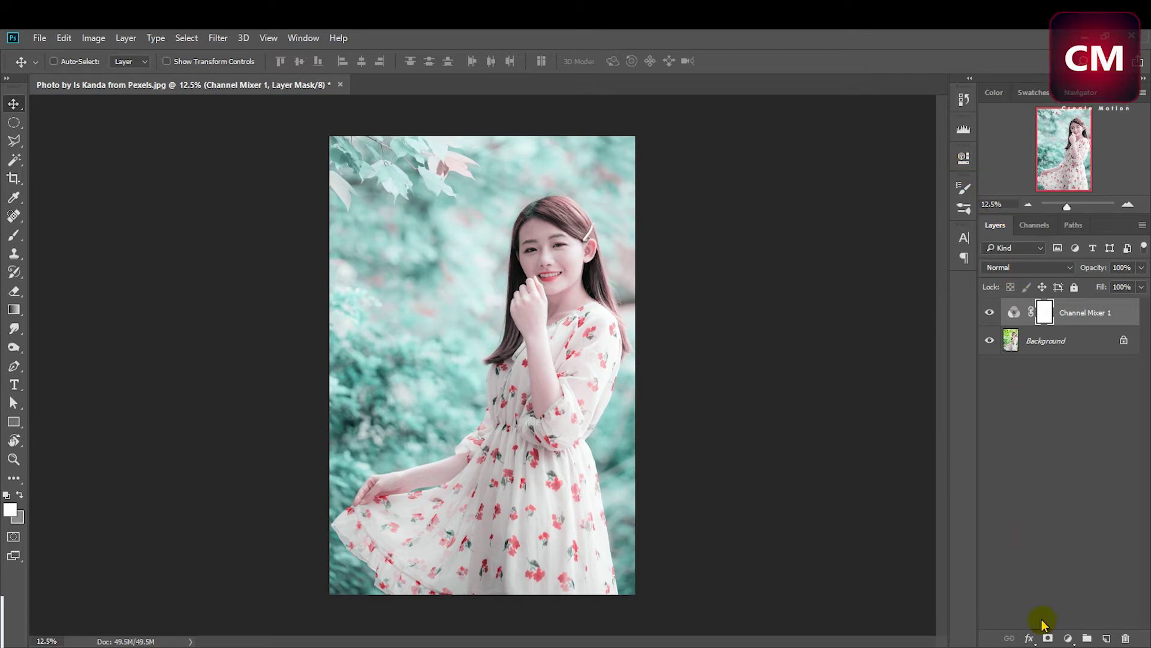
Step: Add a Hue/Saturation layer with Master hue 140 and saturation 70
click(1067, 639)
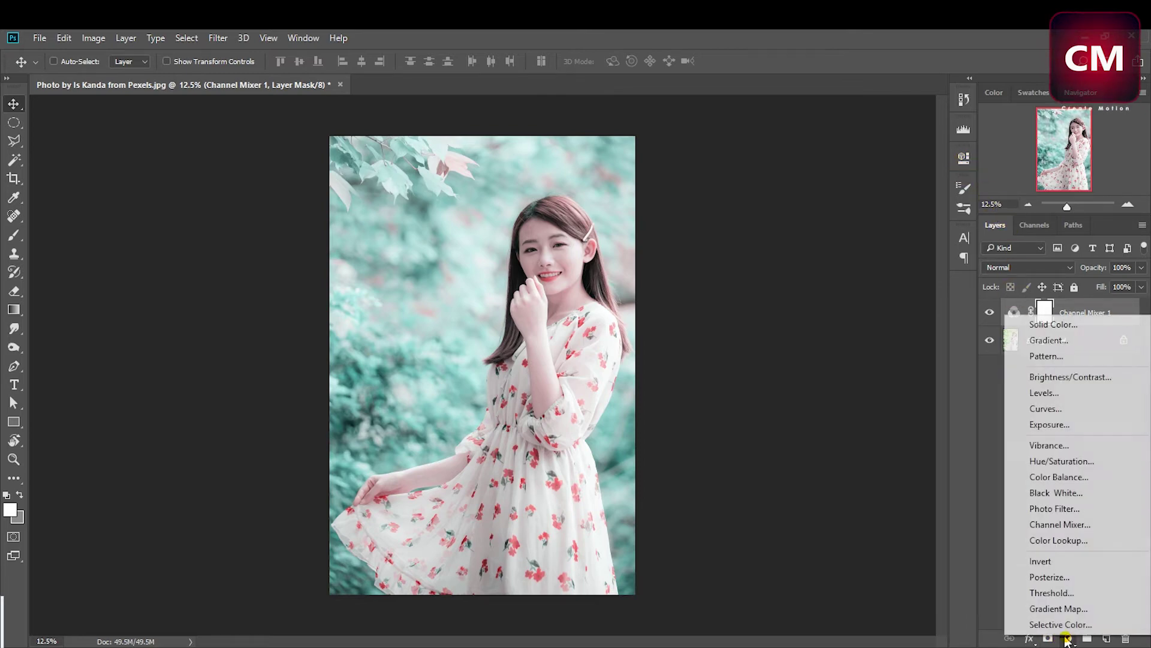
click(1060, 465)
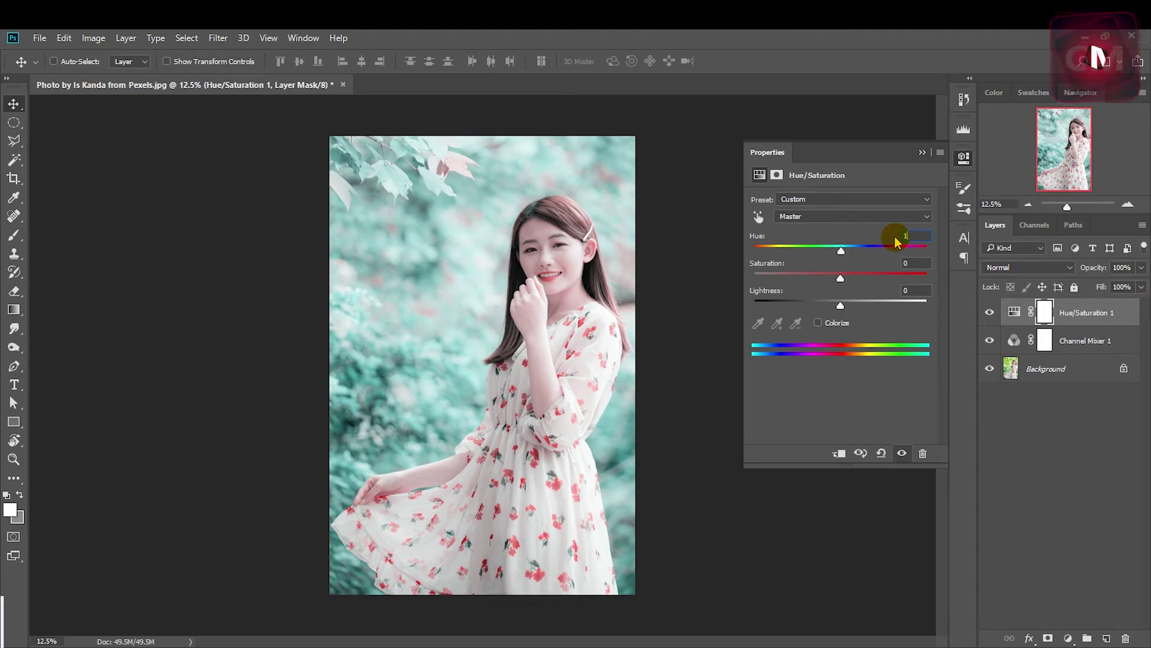
text(140)
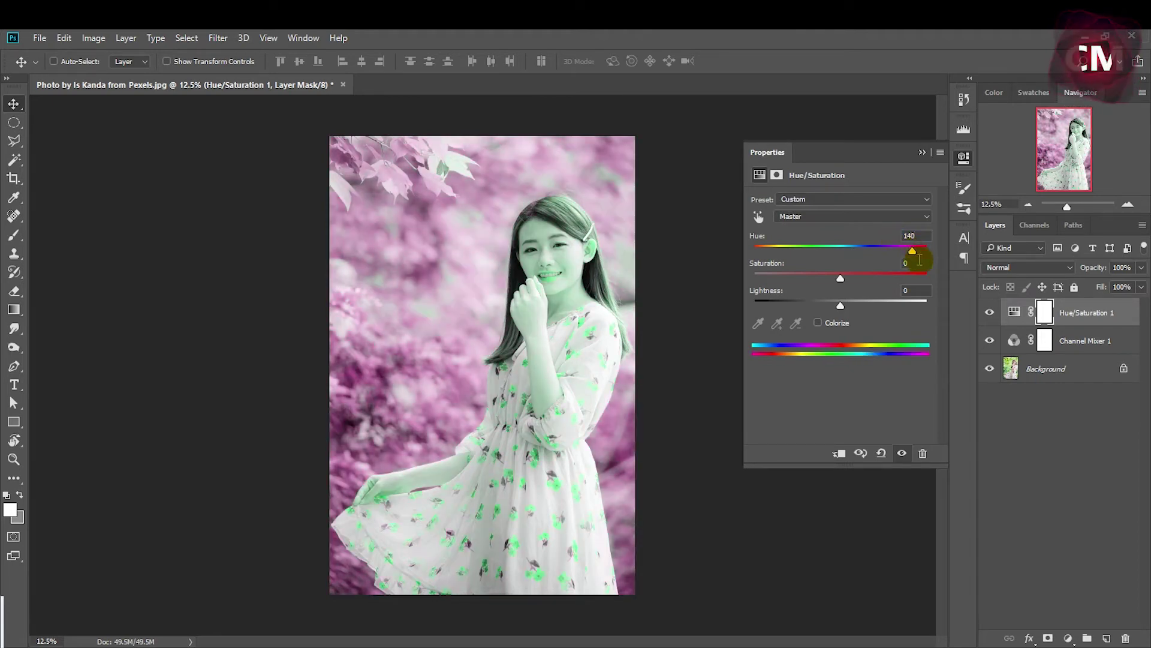
click(903, 264)
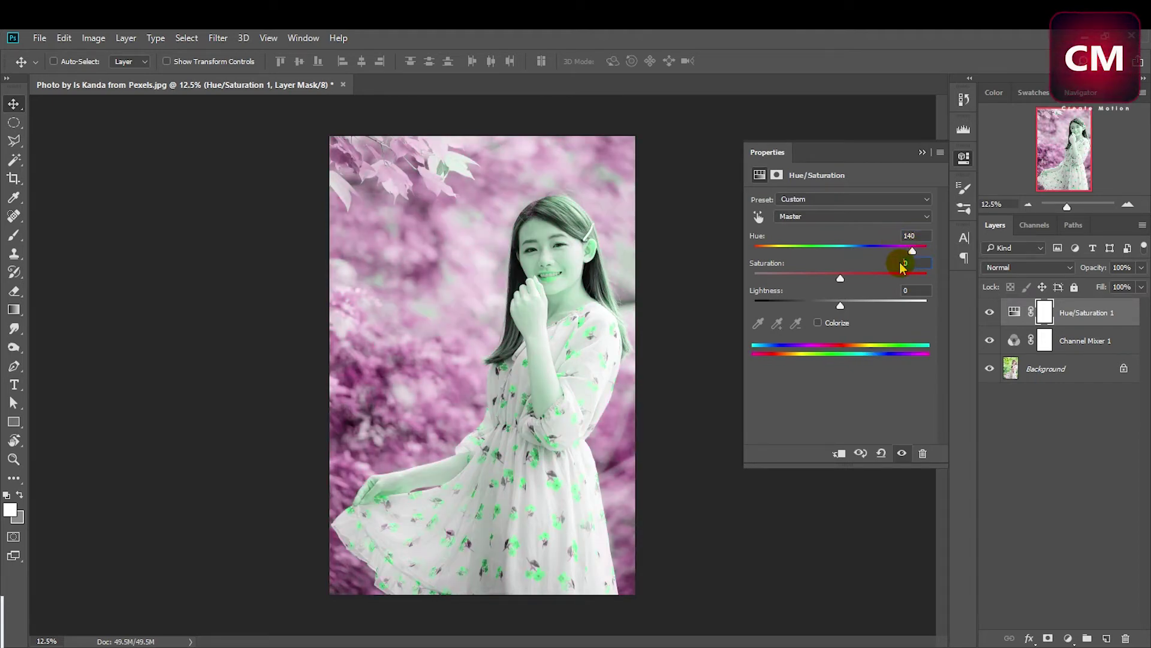
text(70)
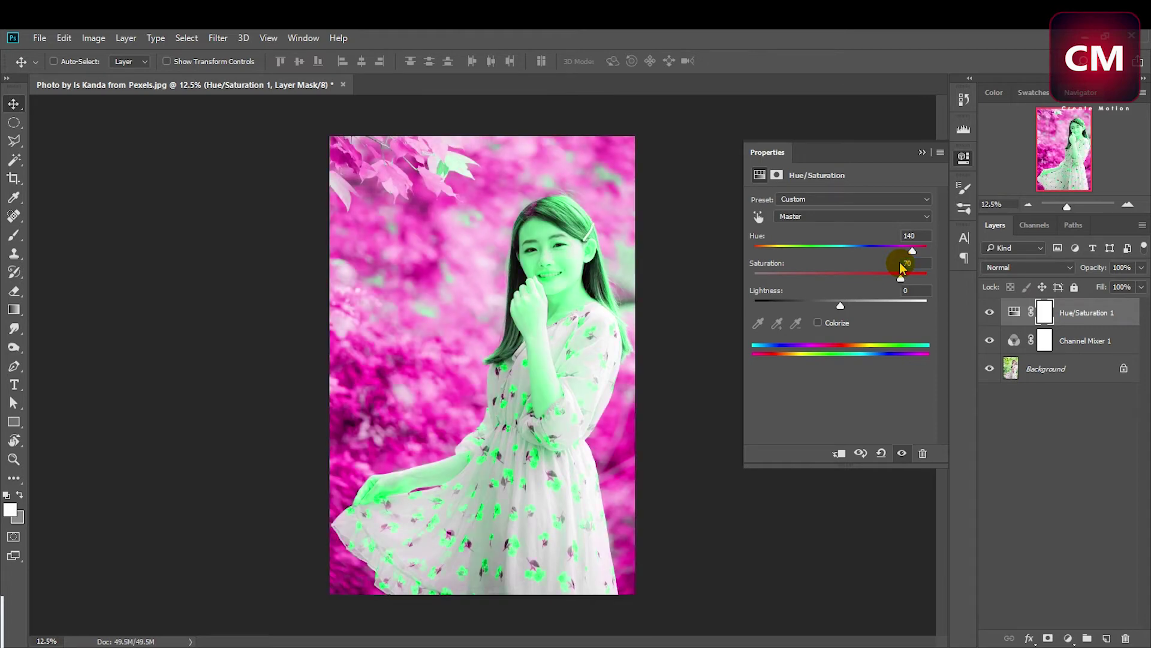
click(915, 292)
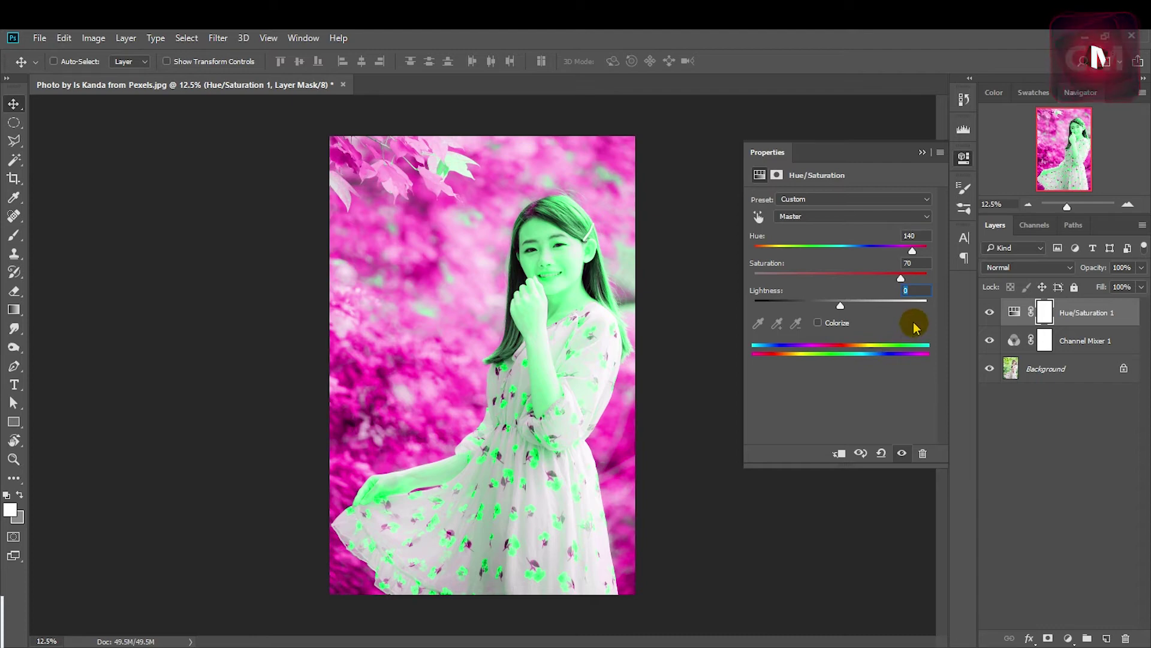
text(3)
Step: Set the Reds range to hue 180, saturation -35 and lightness -30
click(827, 217)
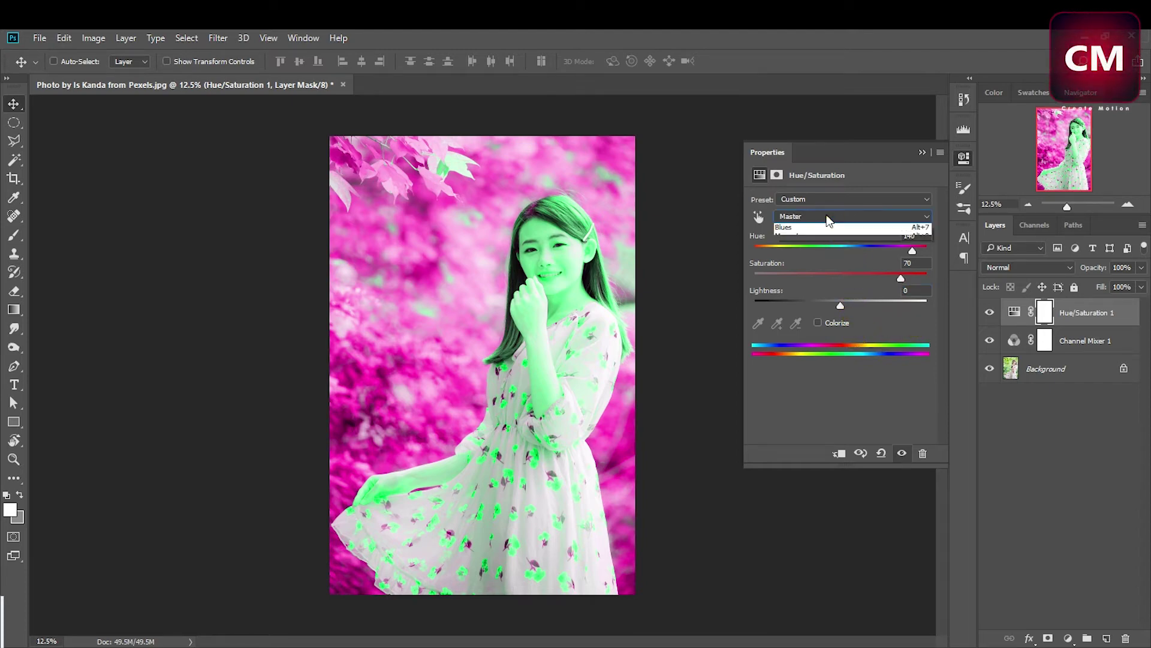
click(826, 234)
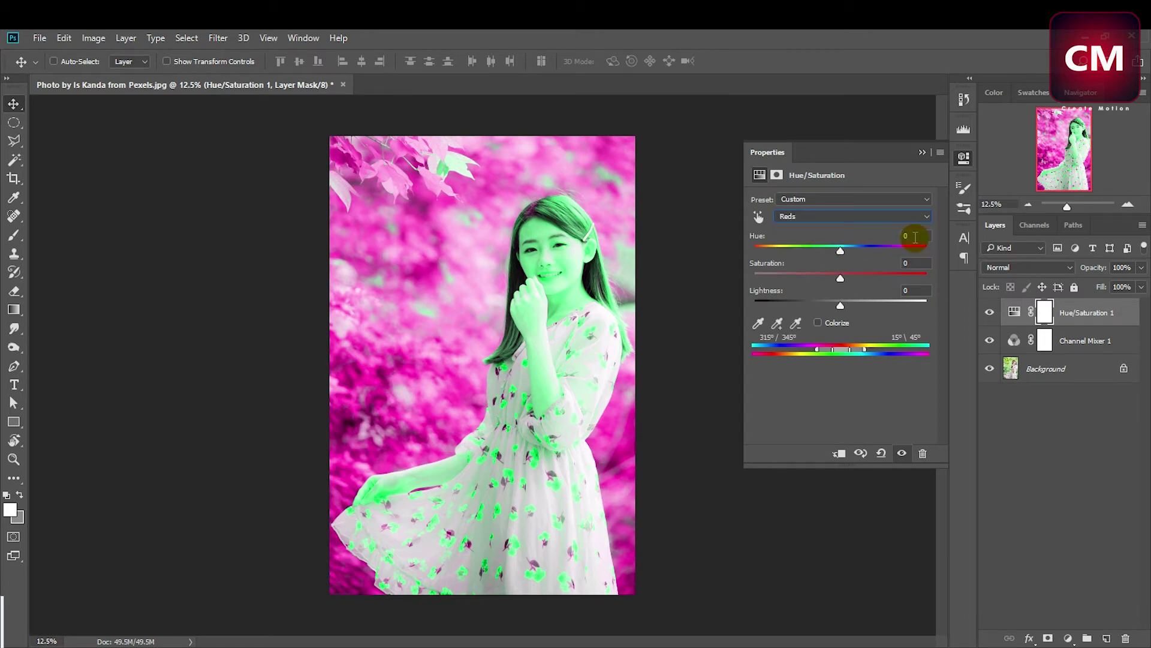
click(915, 235)
text(180)
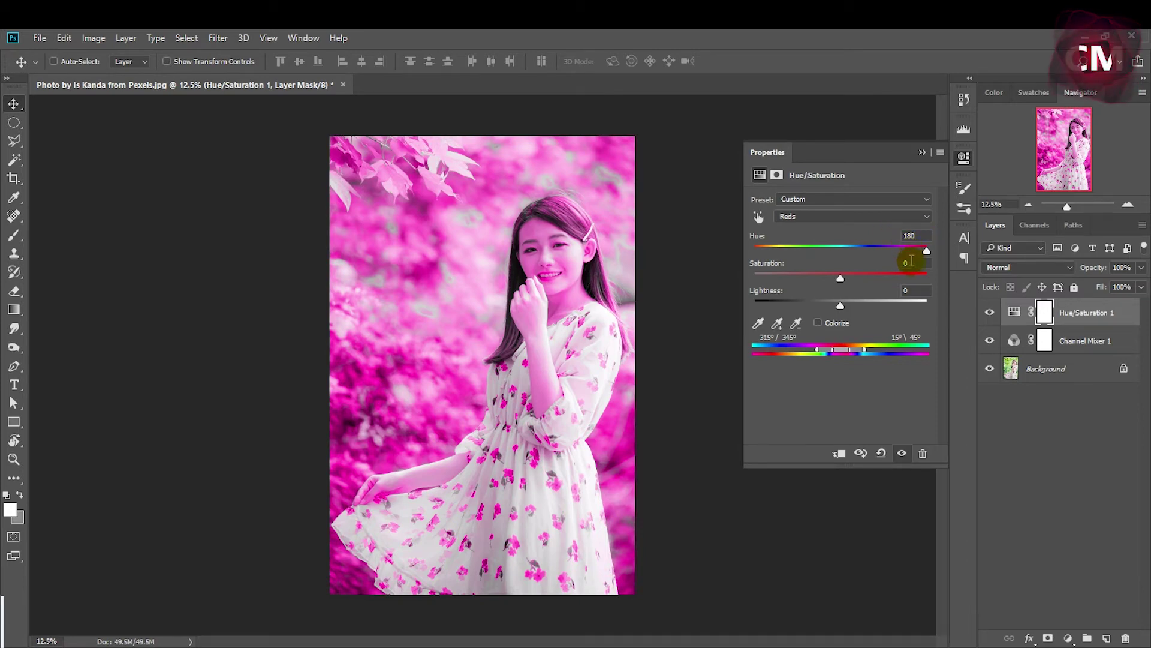
click(911, 263)
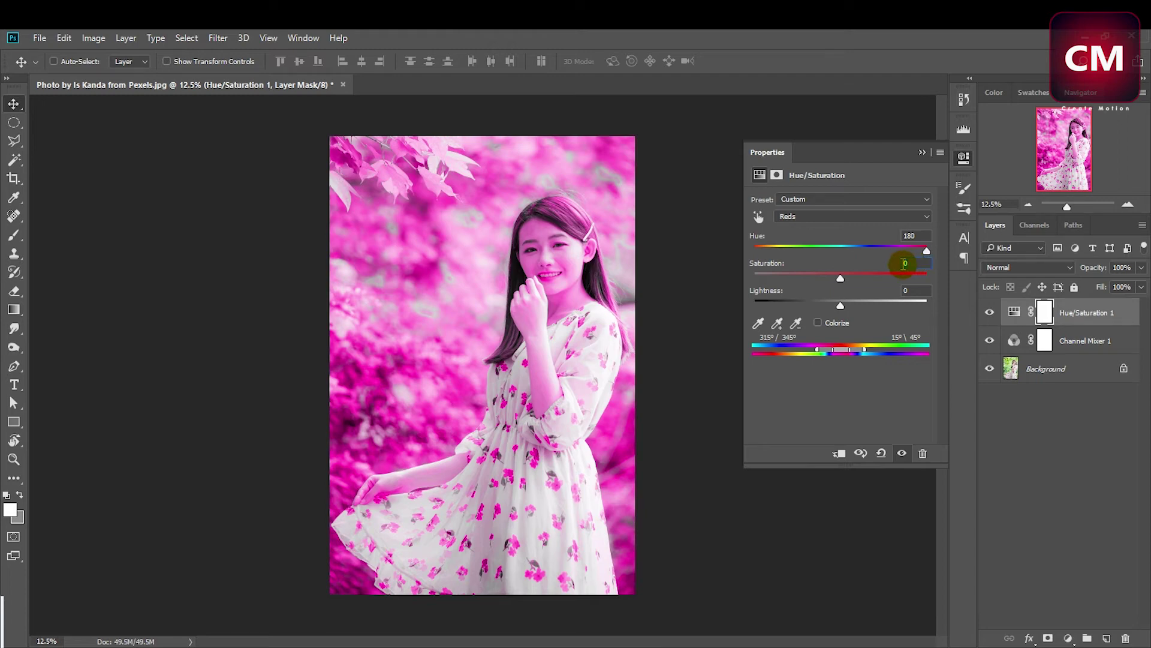
text(5)
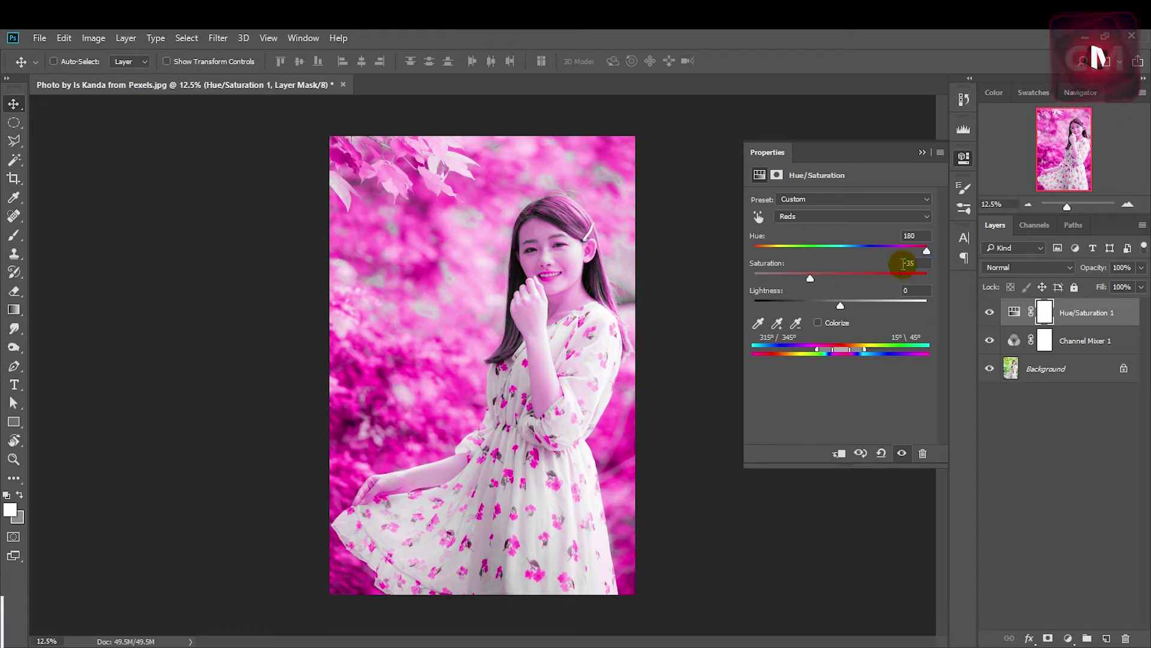
click(911, 290)
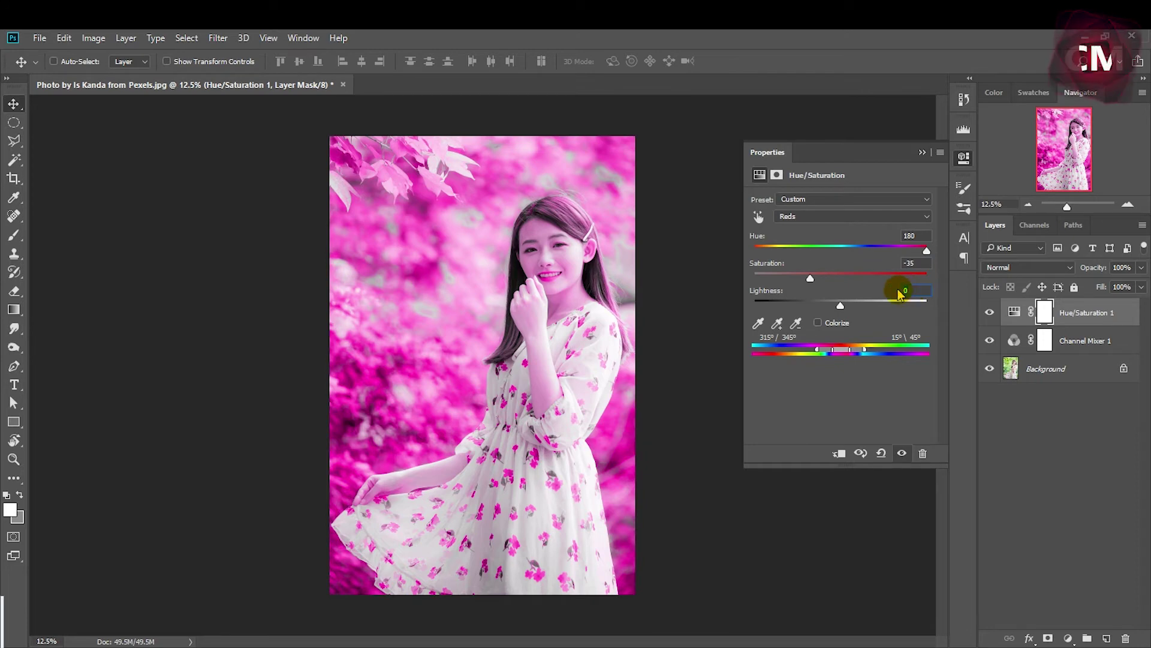
text(-30)
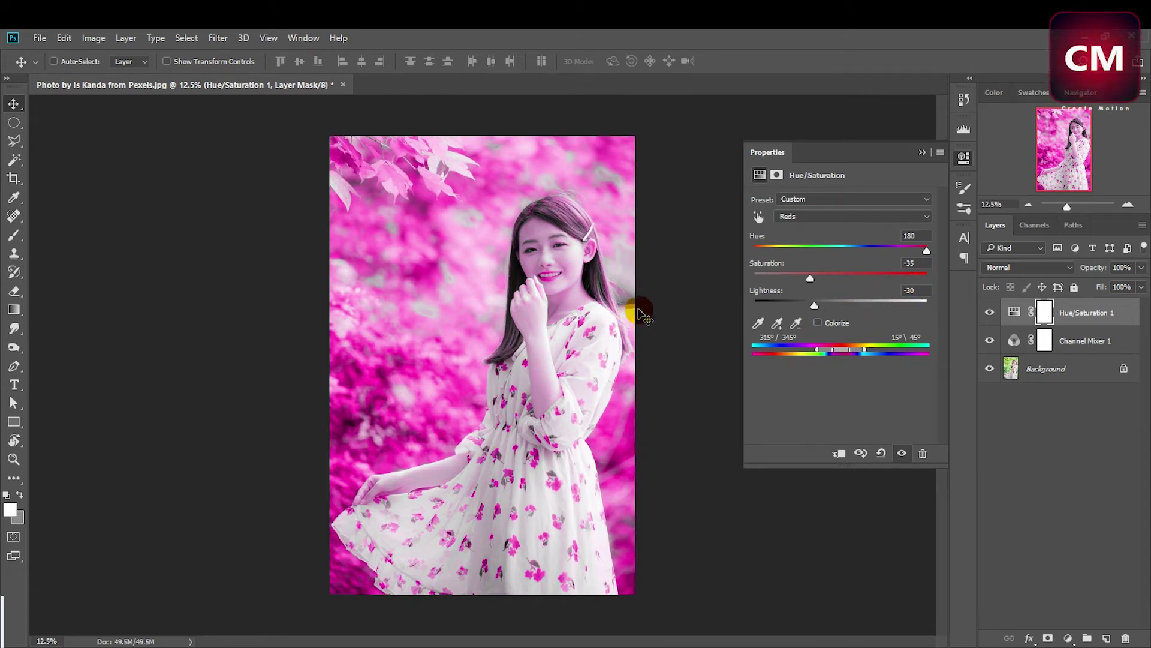
click(964, 159)
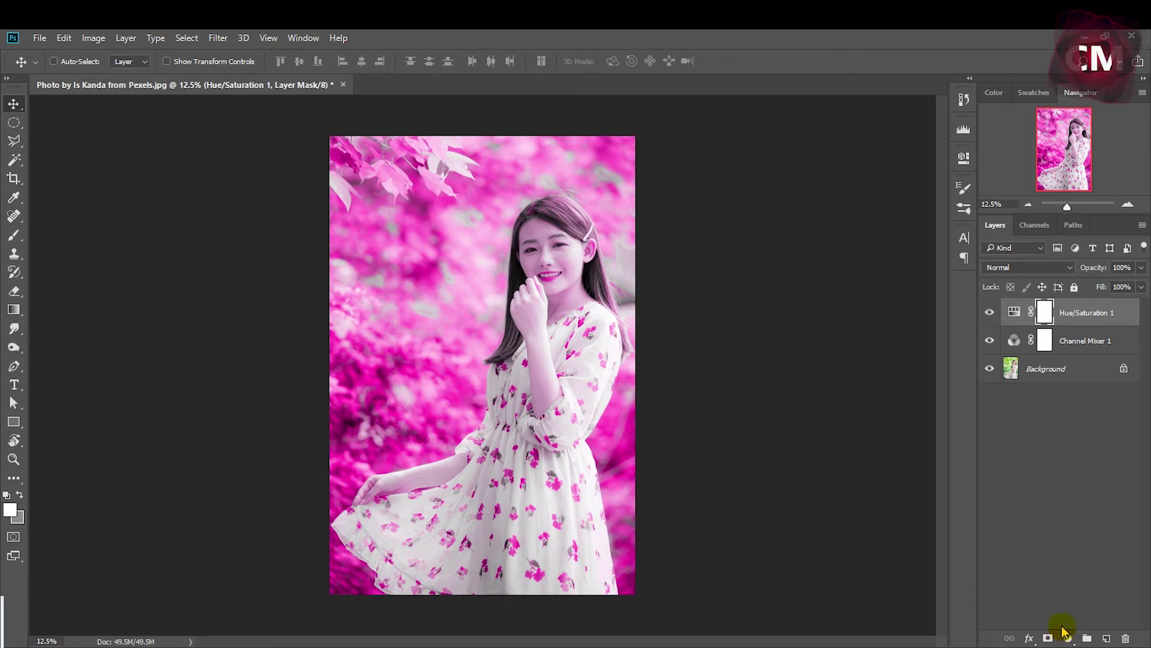
Step: Add a Vibrance layer with vibrance set to 70
click(1069, 640)
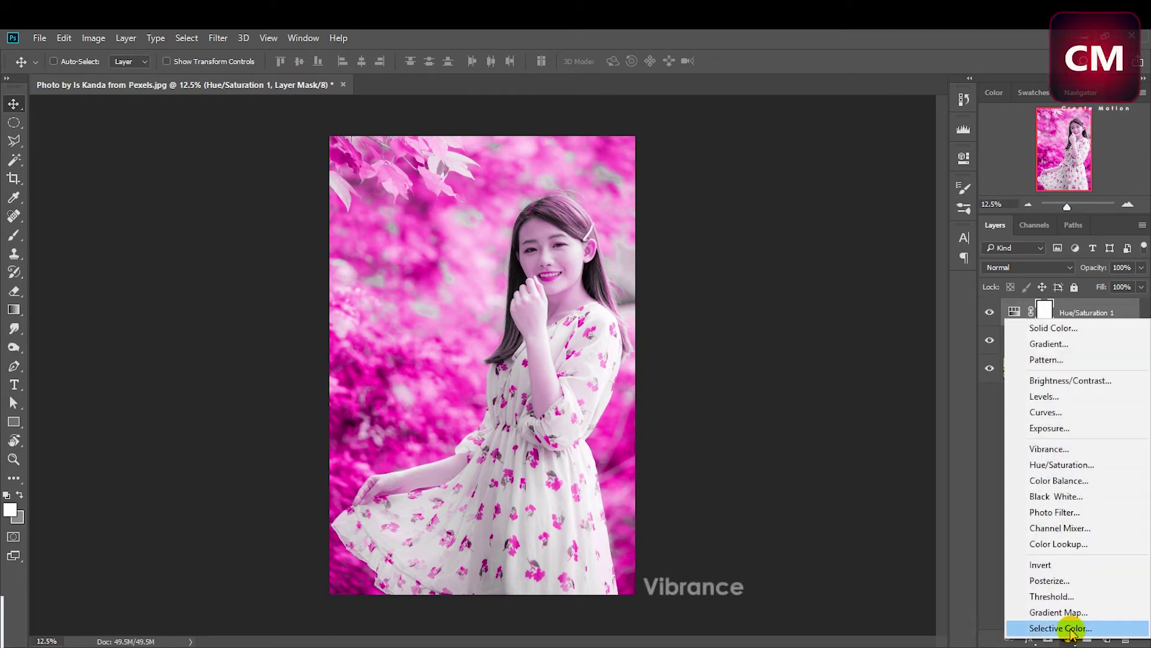
click(1064, 456)
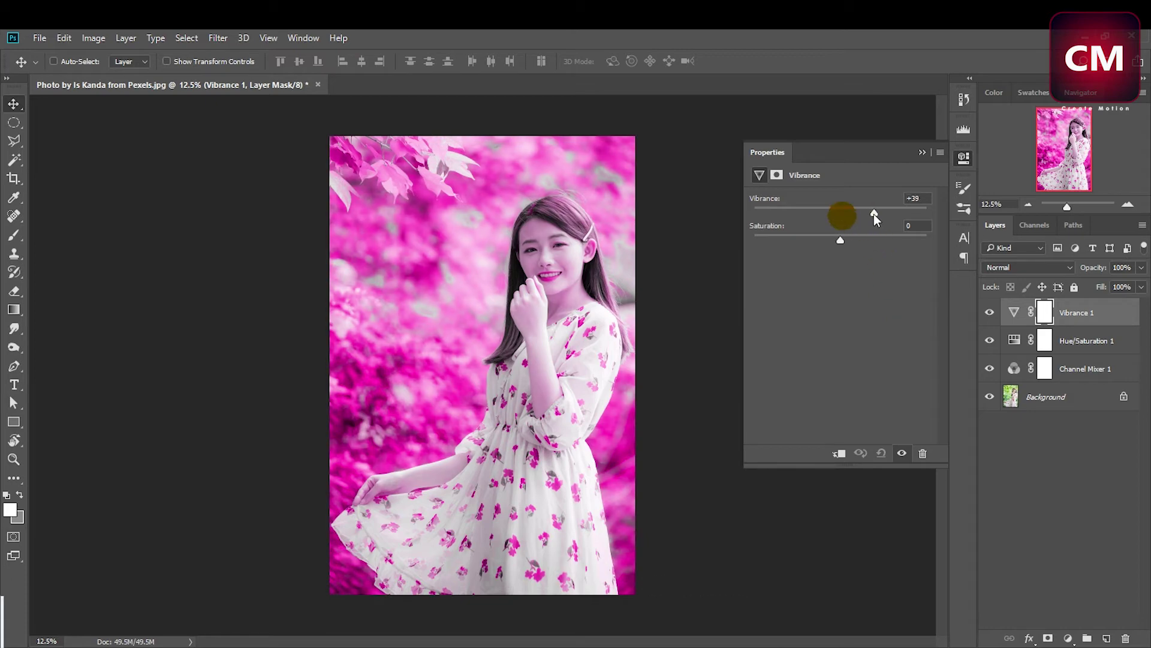
mouse_move(875, 214)
mouse_down()
mouse_move(934, 214)
mouse_move(882, 214)
mouse_up()
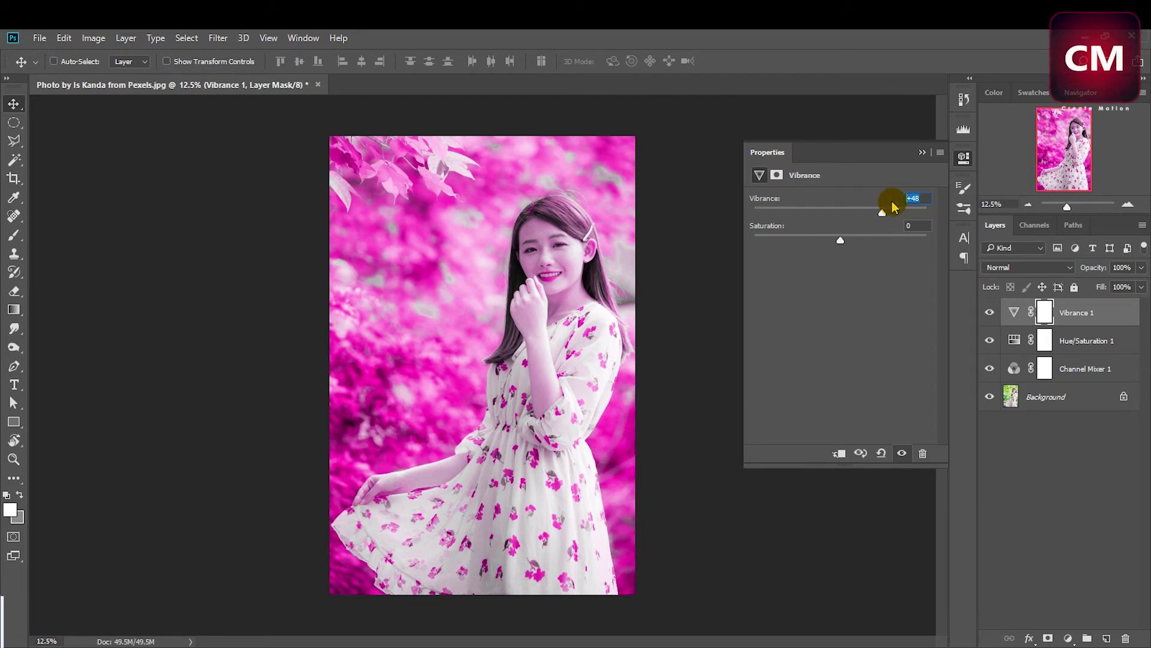
text(70)
click(964, 160)
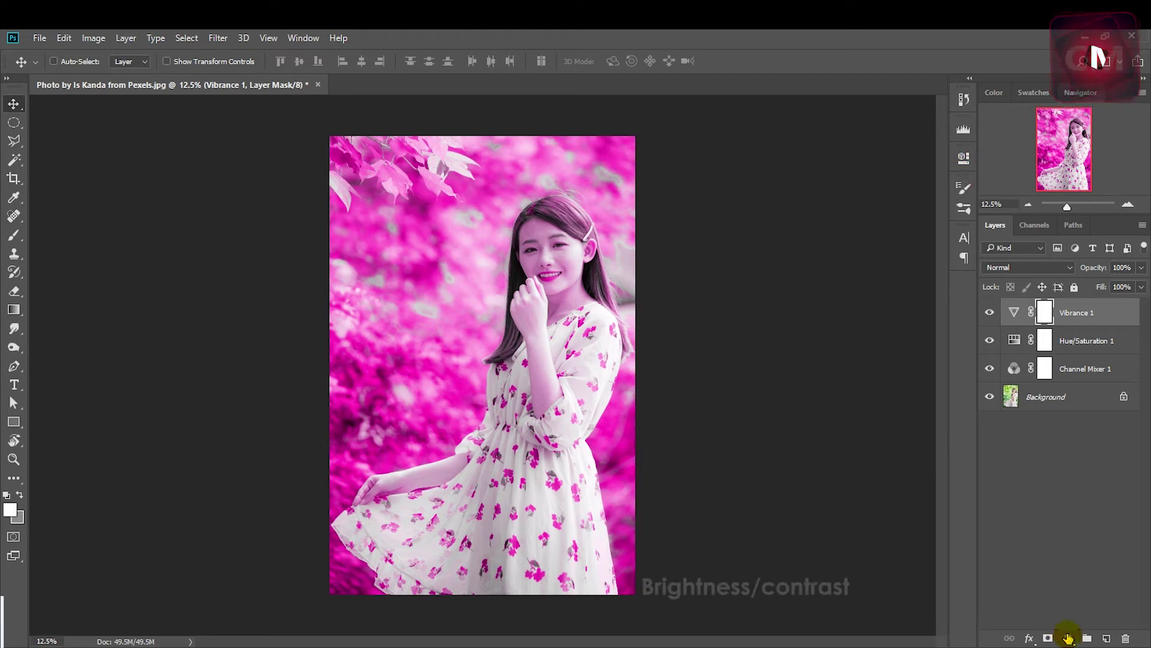
Step: Add a Brightness/Contrast layer with brightness 20 and contrast 5
click(1068, 638)
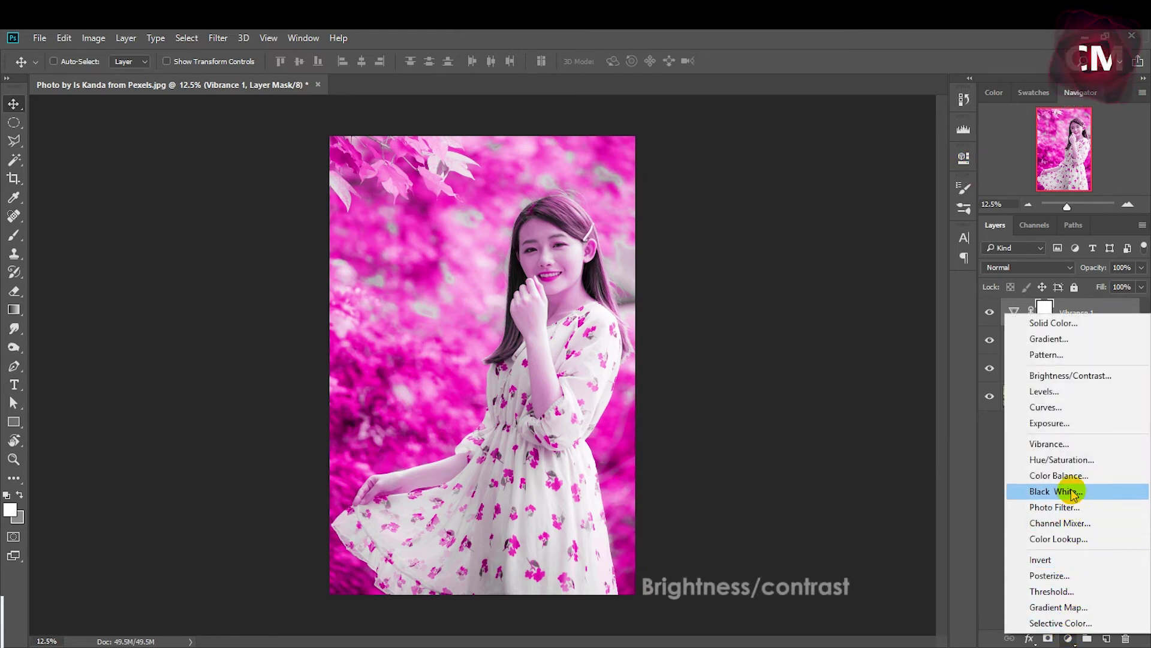
click(1070, 376)
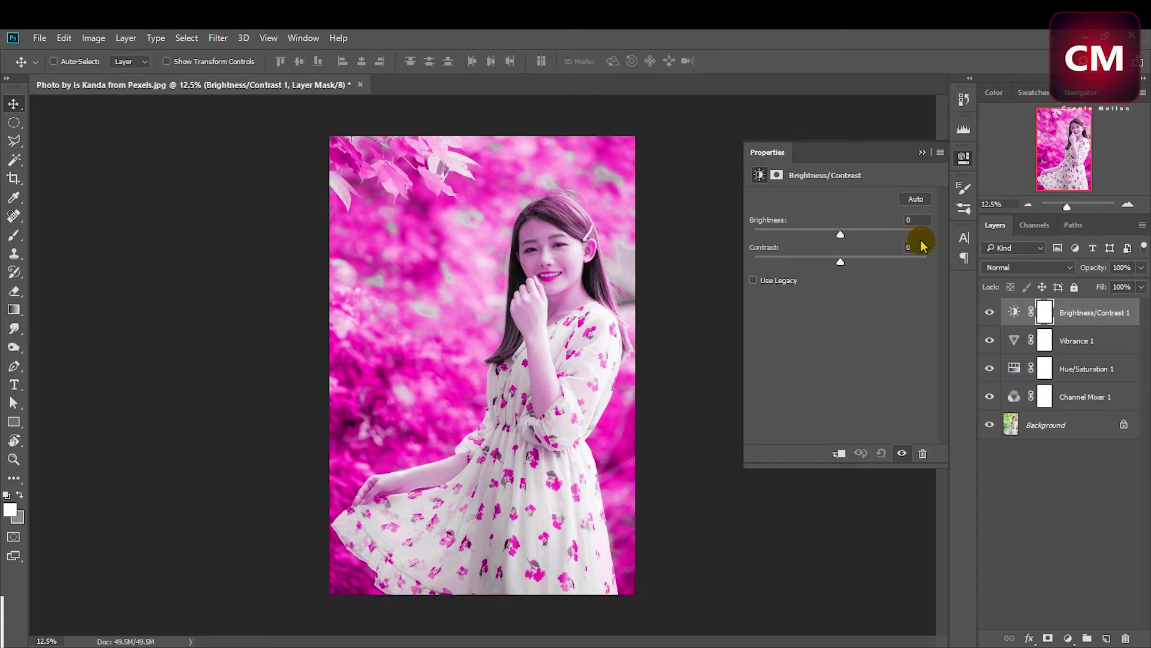
drag(840, 233, 848, 266)
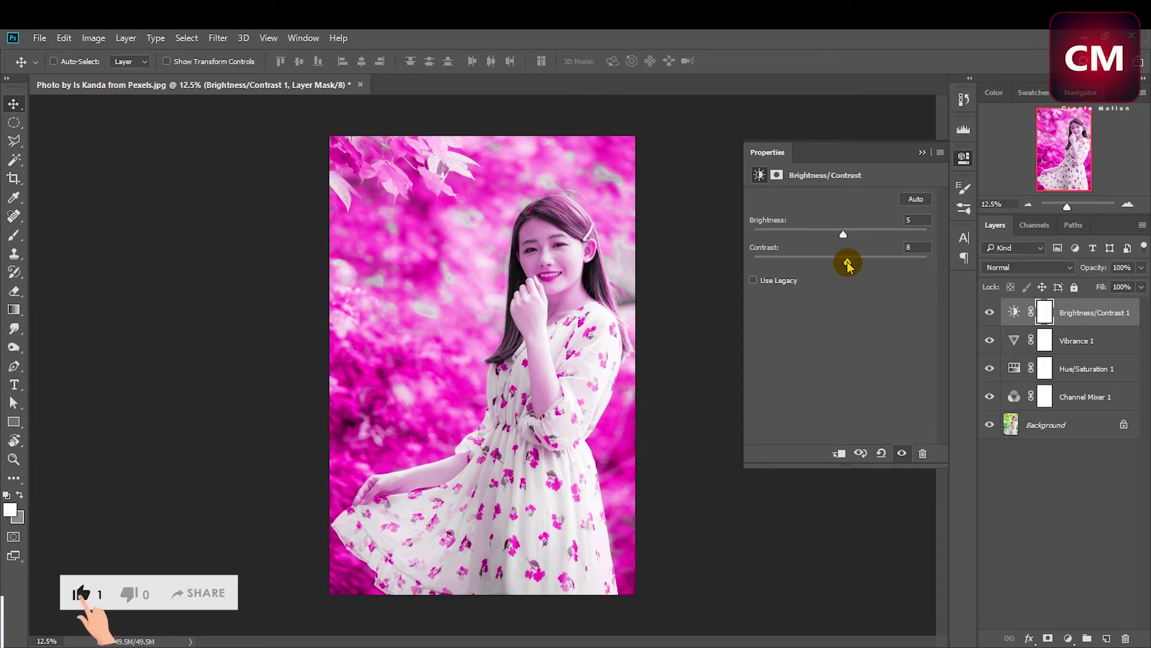
double_click(916, 247)
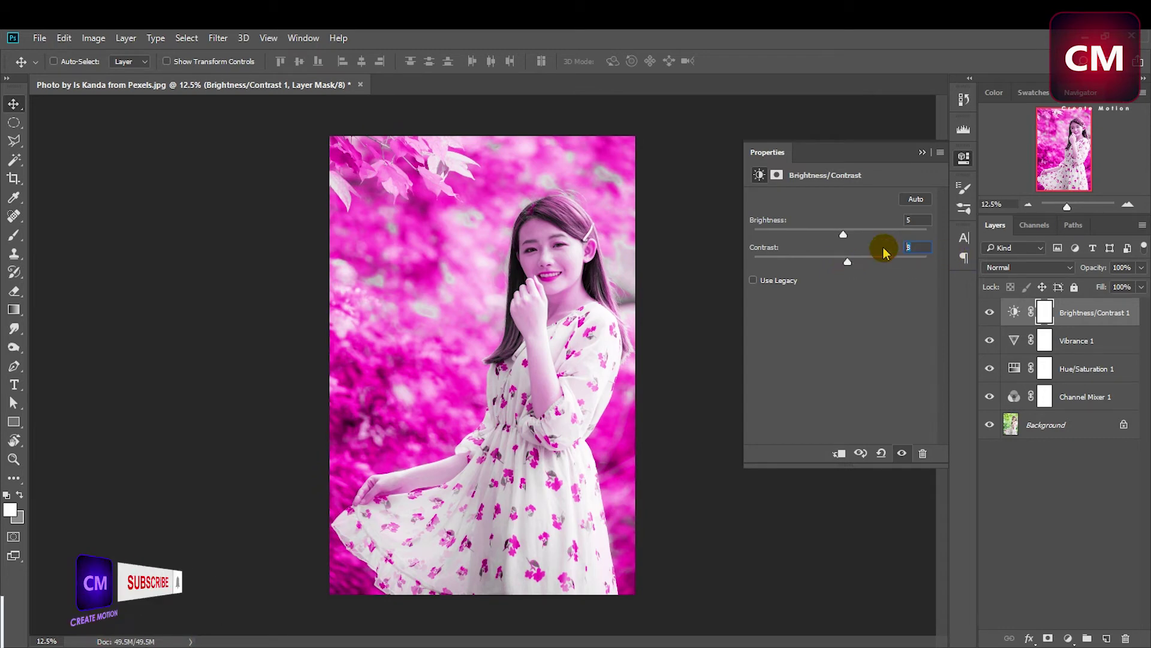
text(5)
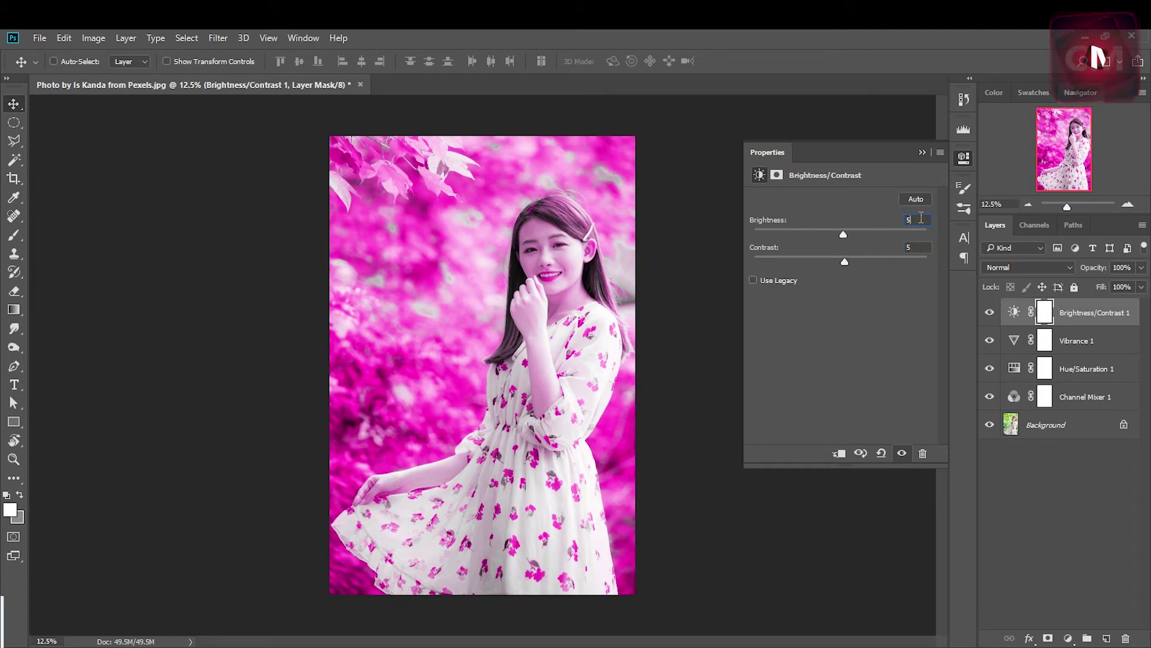
double_click(906, 221)
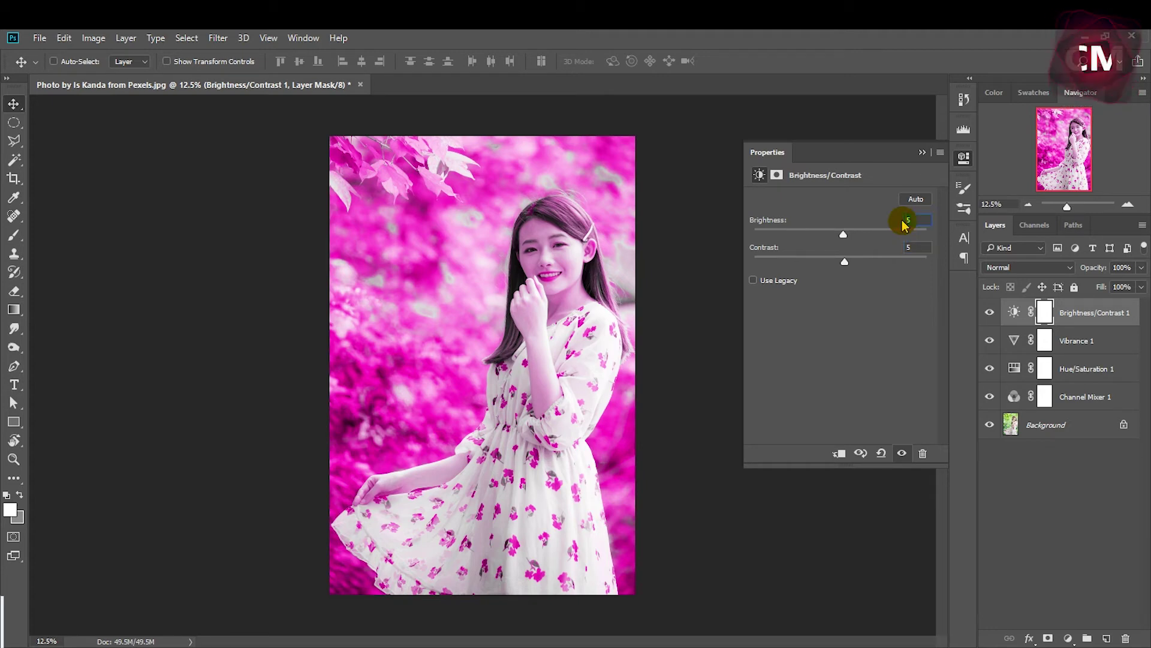
text(20)
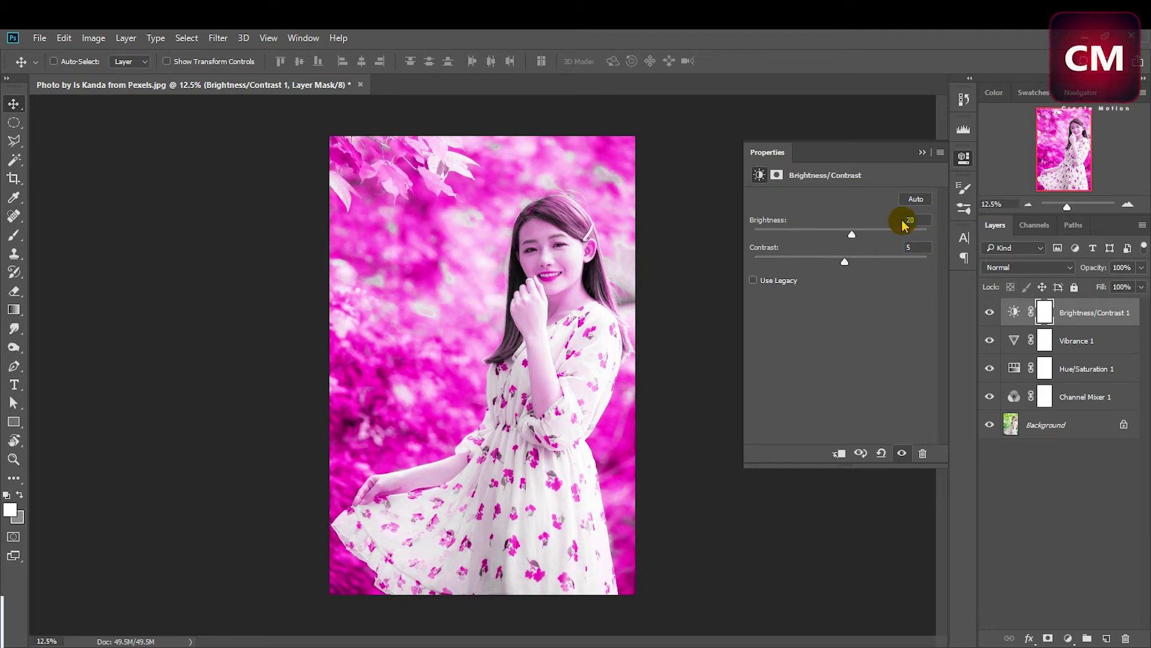
click(964, 157)
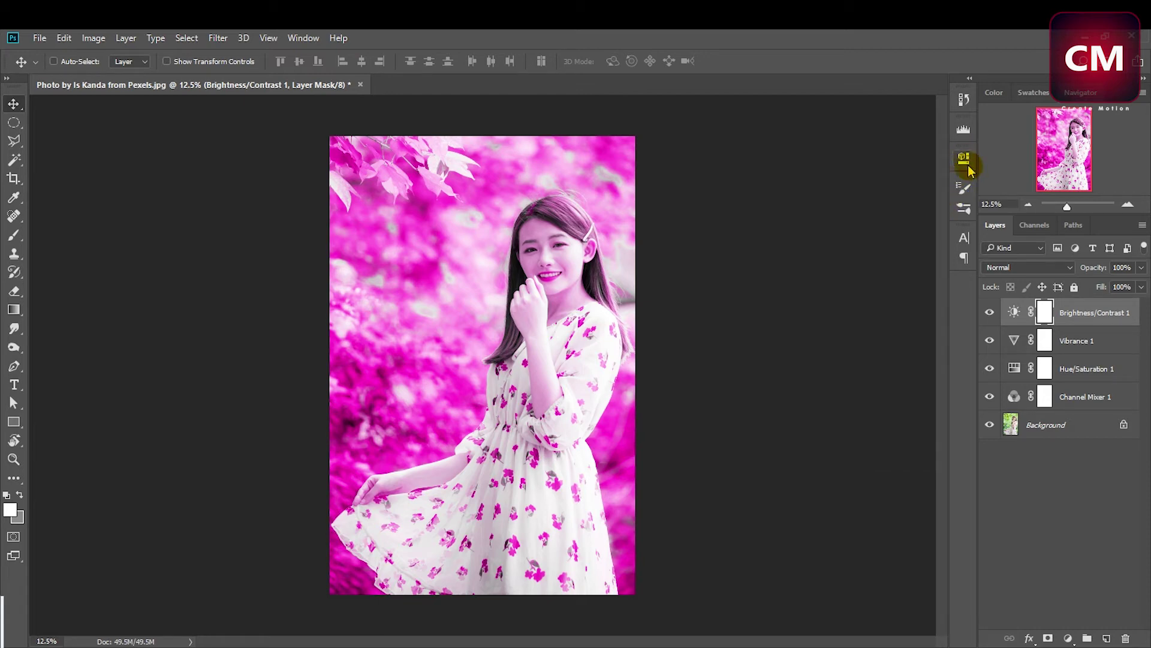
Step: Add a Curves layer with a lower point pulled down, keeping highlights near the diagonal
click(1068, 639)
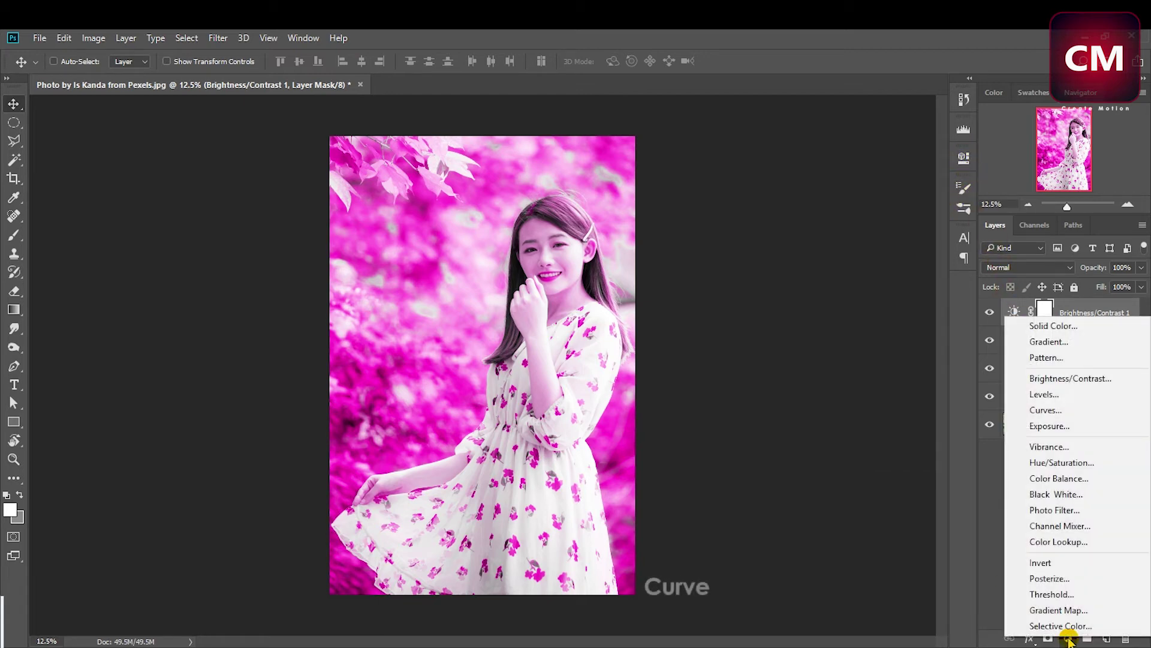
click(1047, 410)
drag(876, 281, 827, 340)
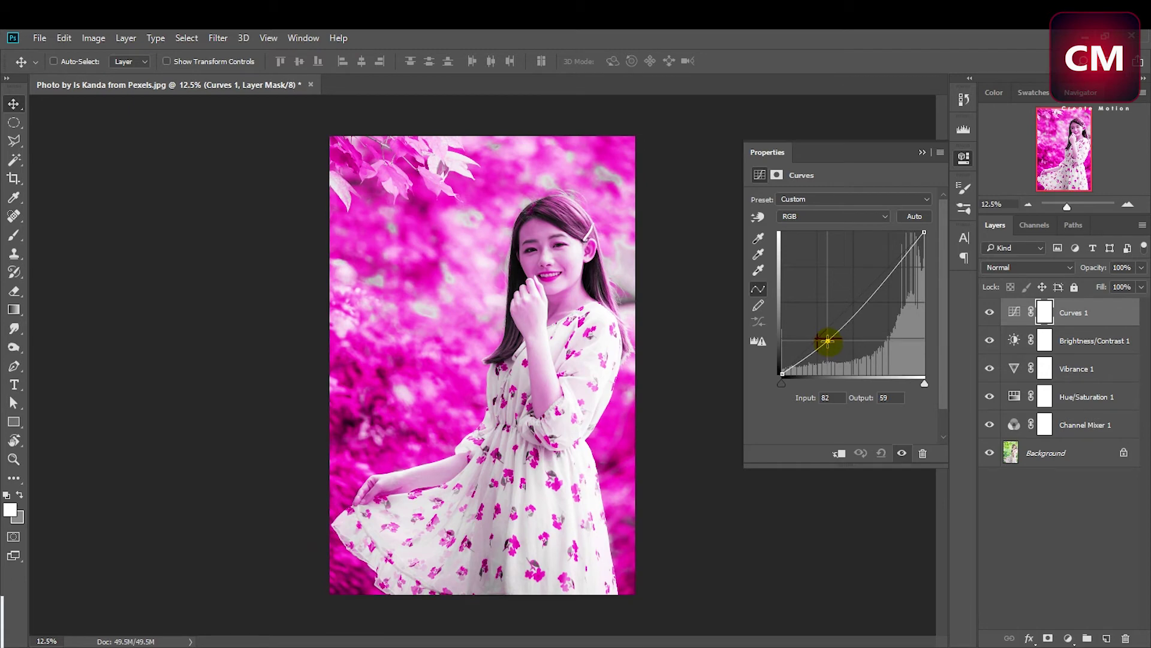
drag(900, 263, 907, 264)
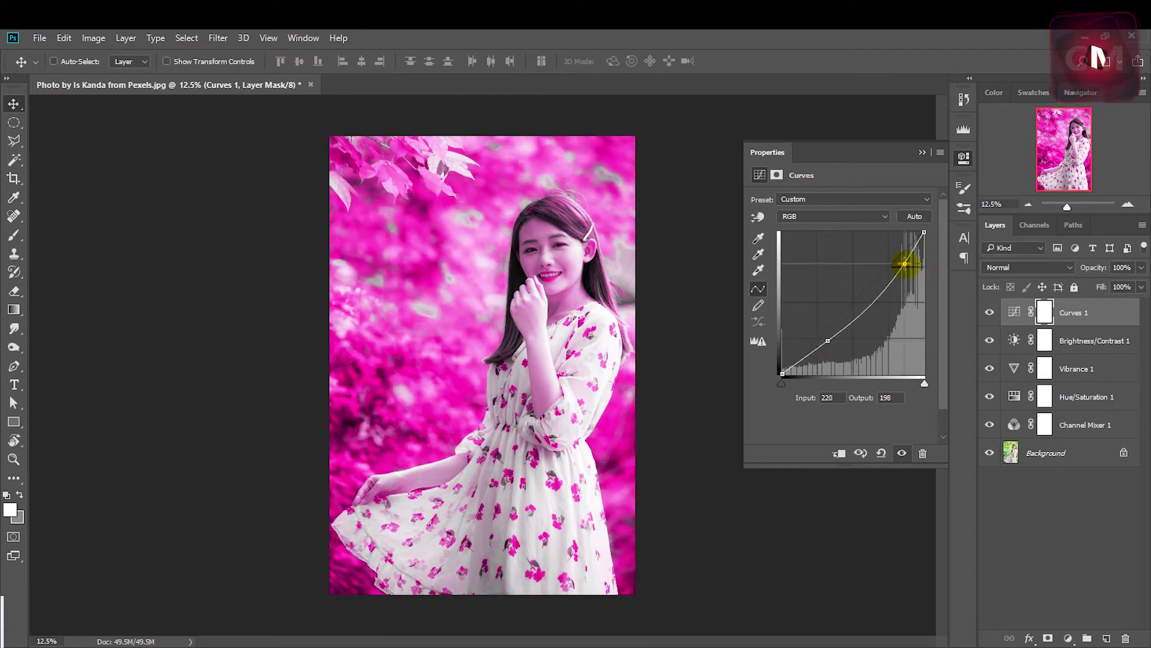
drag(906, 264, 905, 261)
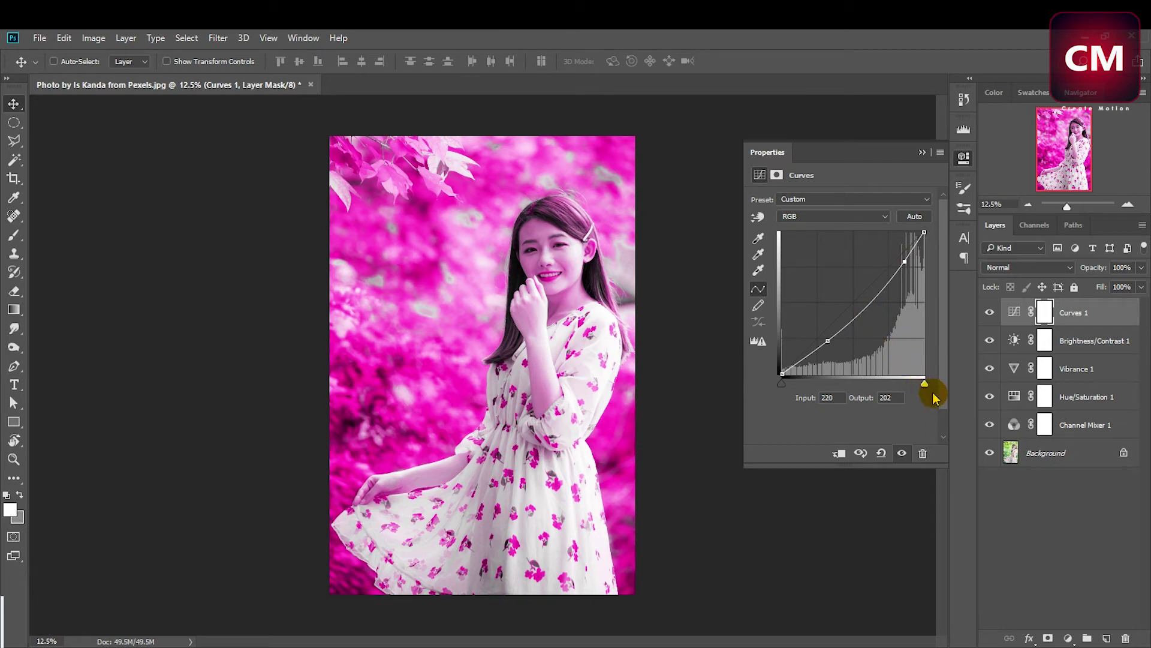
click(962, 160)
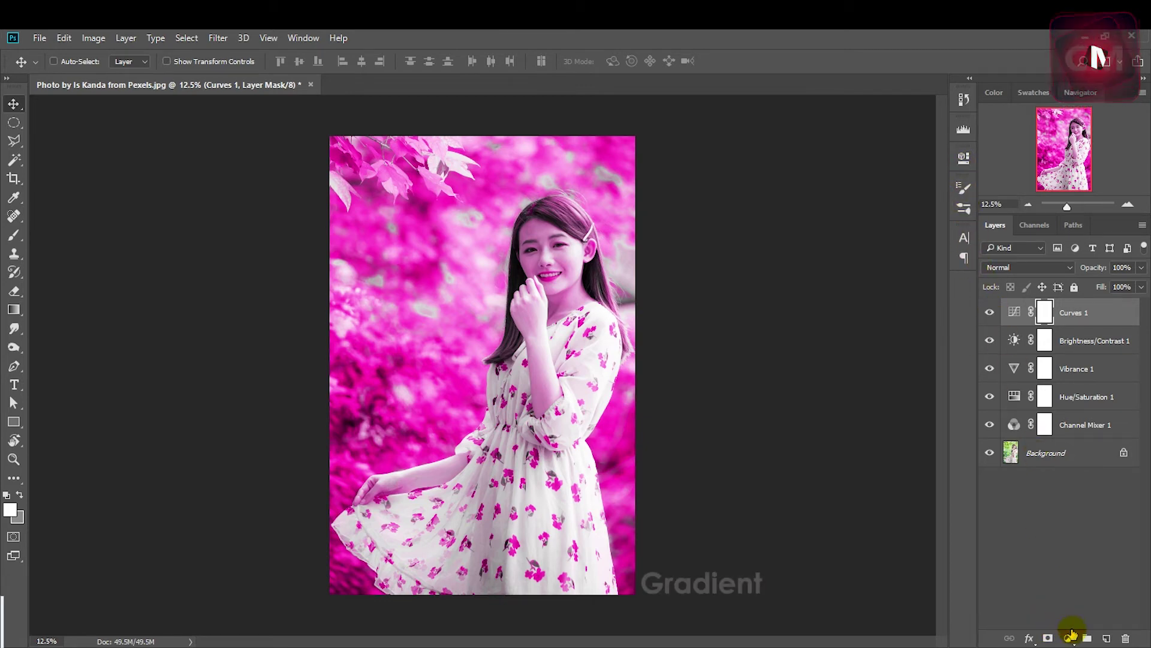
Step: Add a radial Gradient Fill layer with its left colour stop set to black
click(1068, 638)
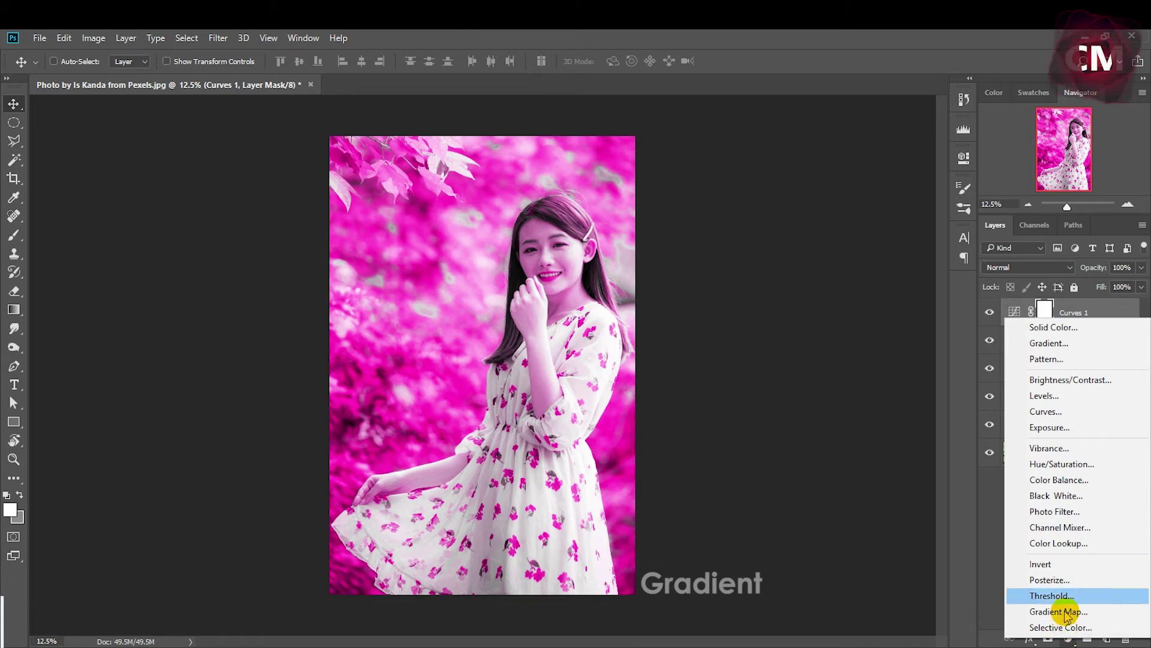
click(1060, 346)
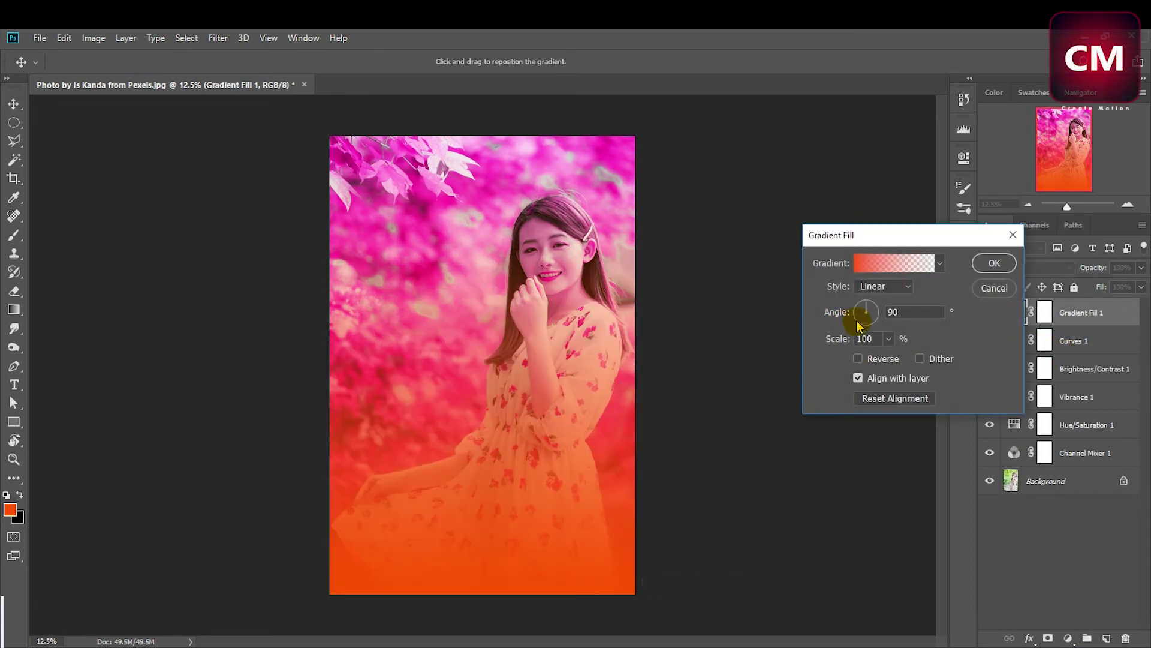
click(890, 286)
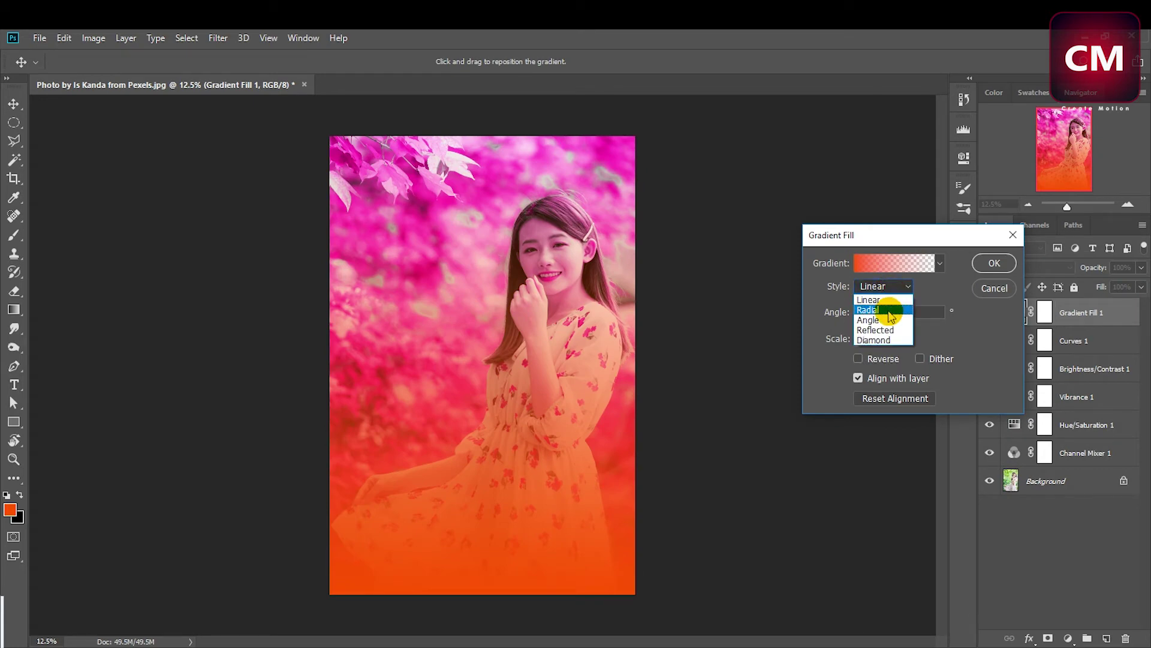
click(893, 312)
click(898, 265)
click(660, 437)
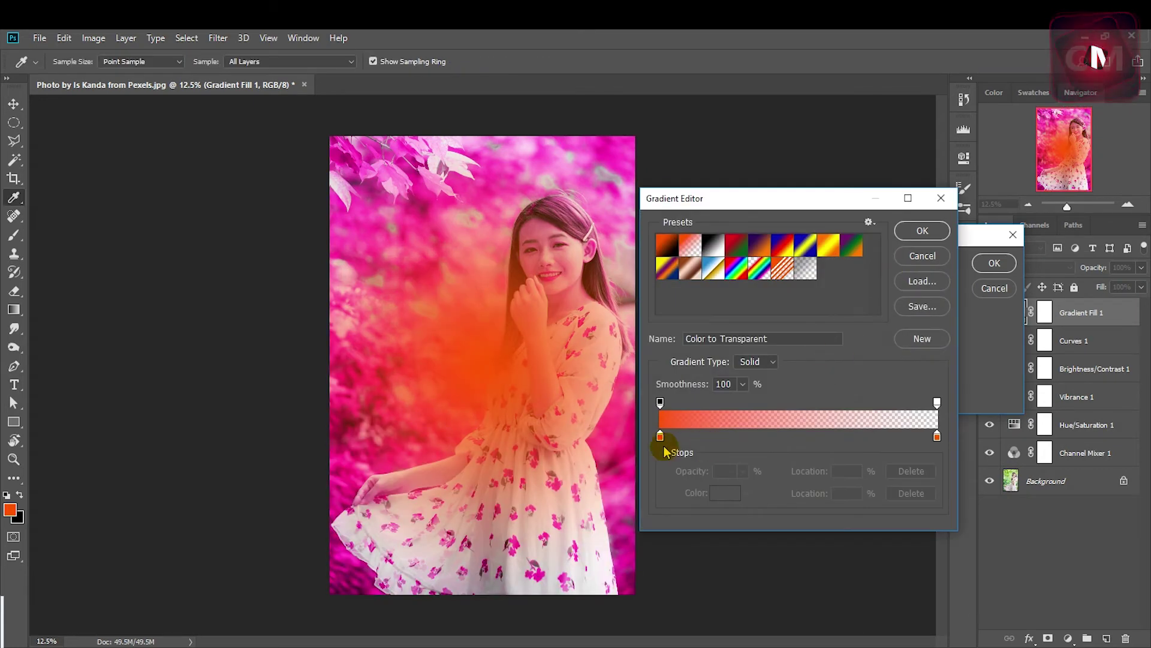
click(719, 495)
drag(458, 304, 392, 338)
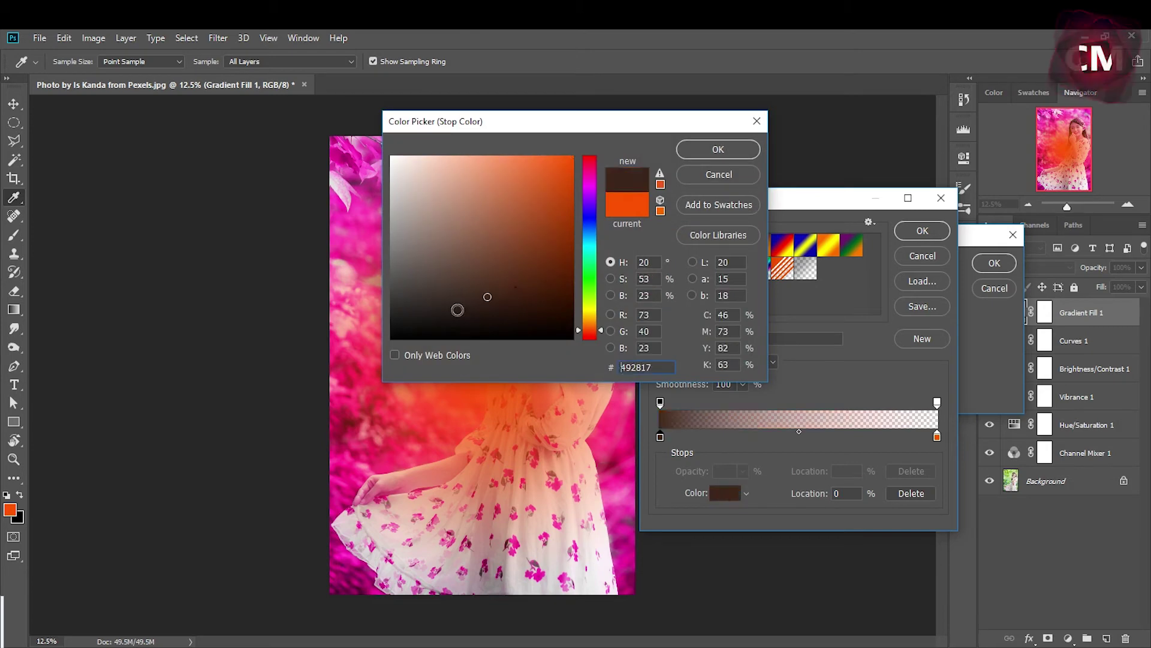
click(697, 151)
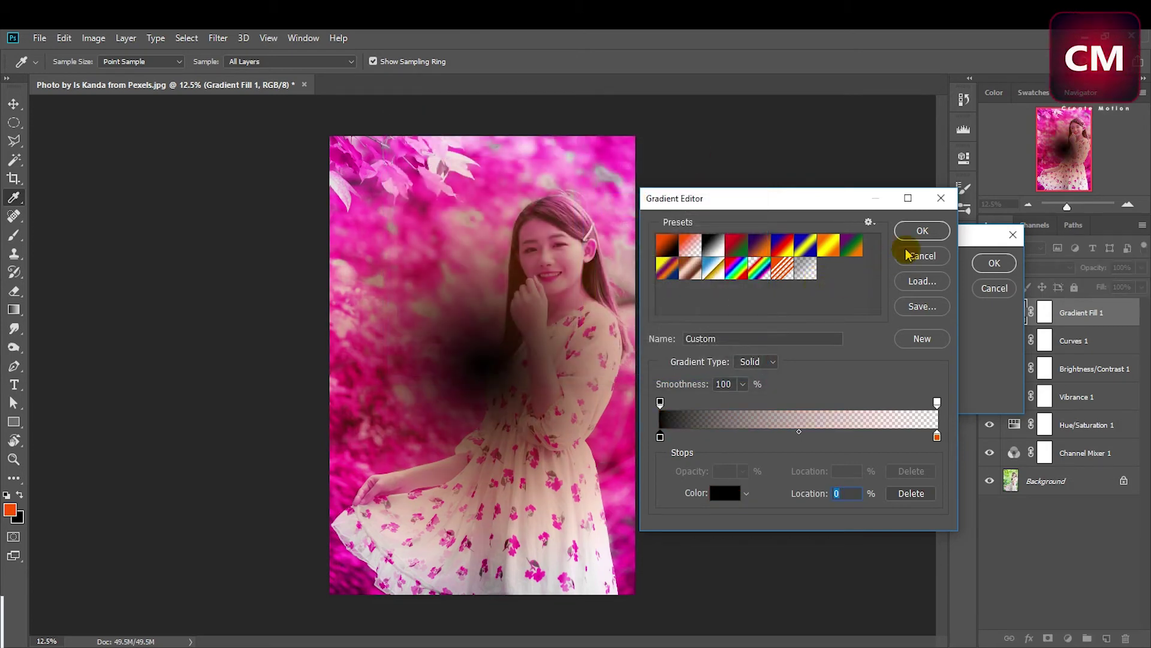
click(920, 234)
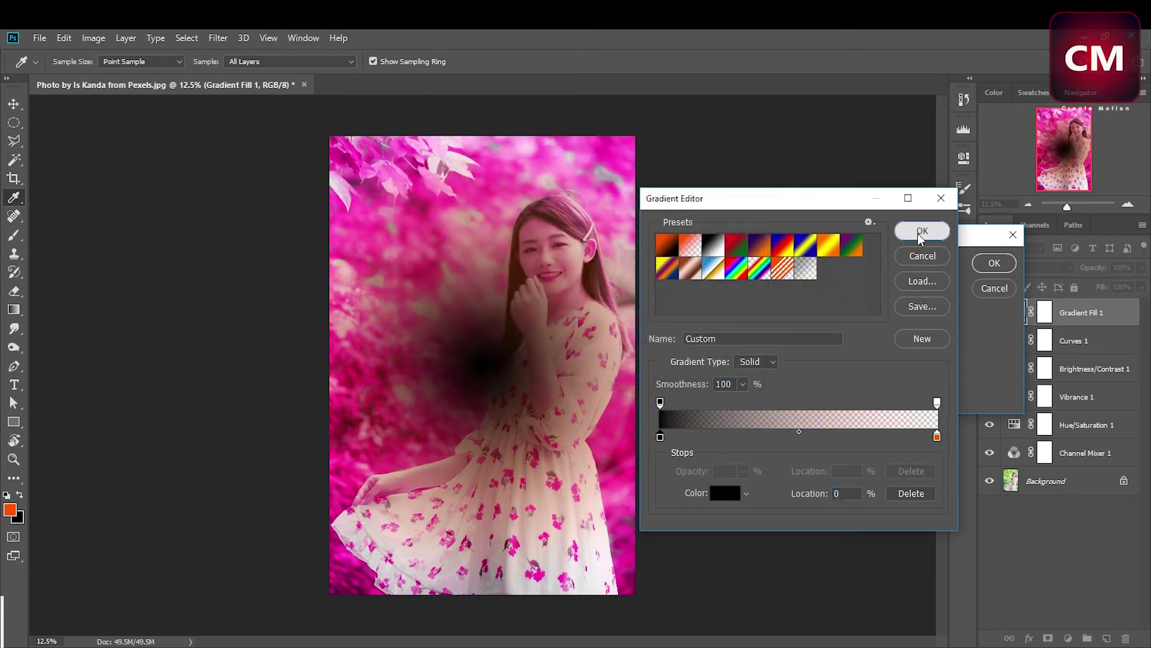
Step: Keep the radial style, centre the gradient on the face and reverse it into a vignette
click(888, 287)
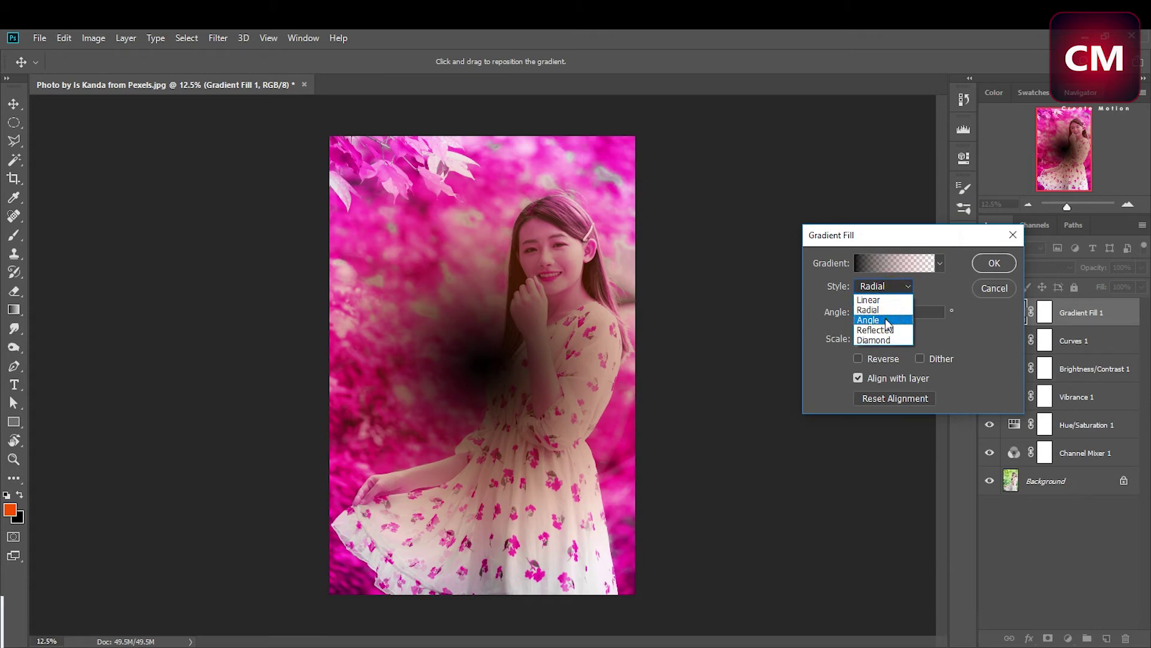
click(892, 319)
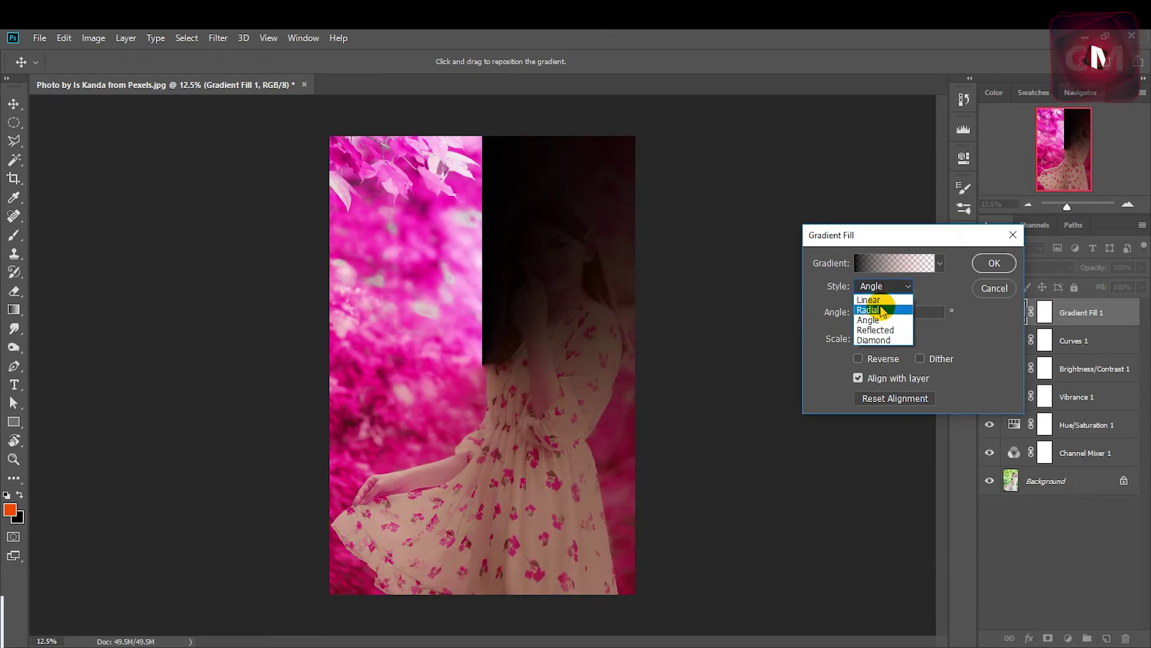
click(876, 310)
drag(492, 360, 545, 276)
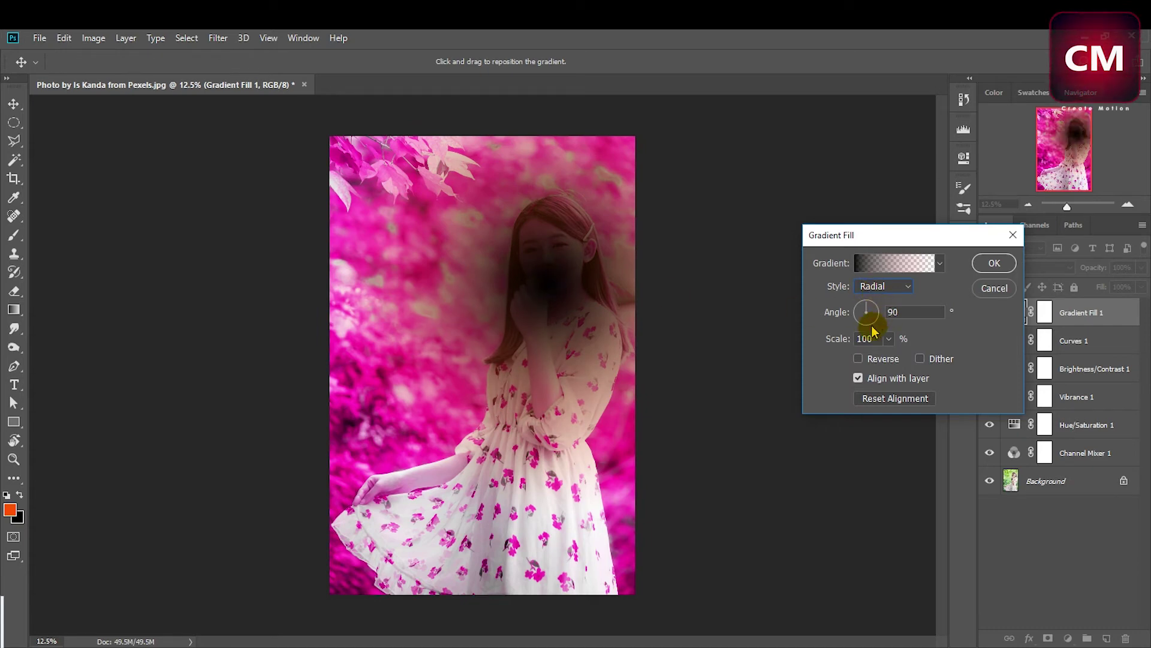
click(880, 360)
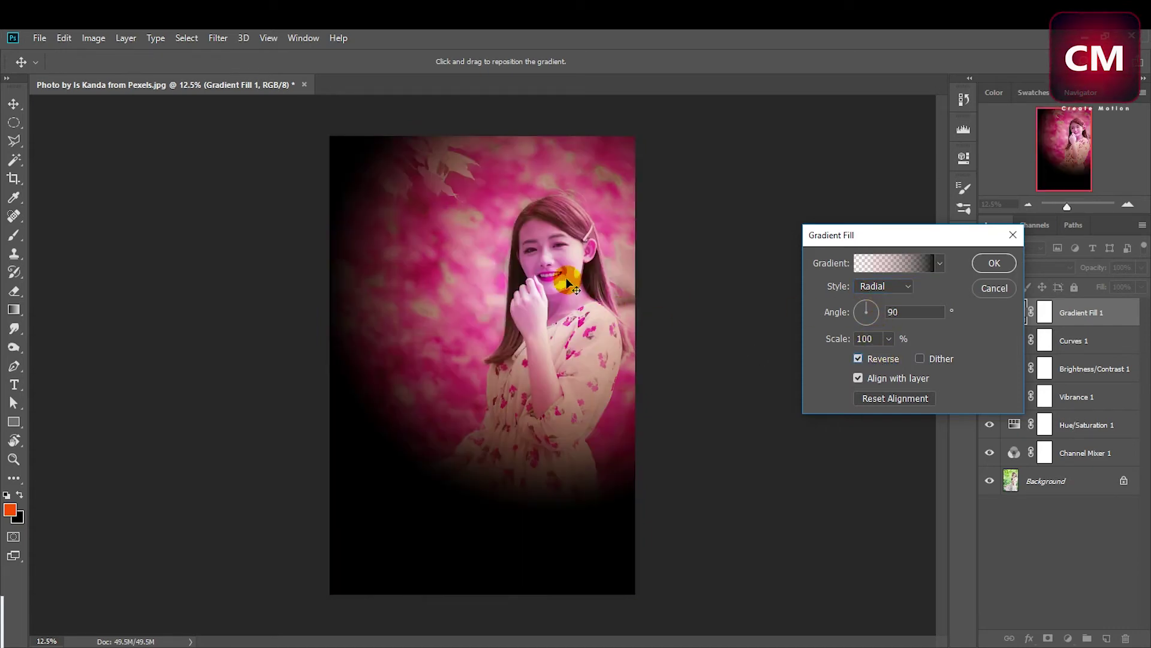
drag(567, 282, 552, 282)
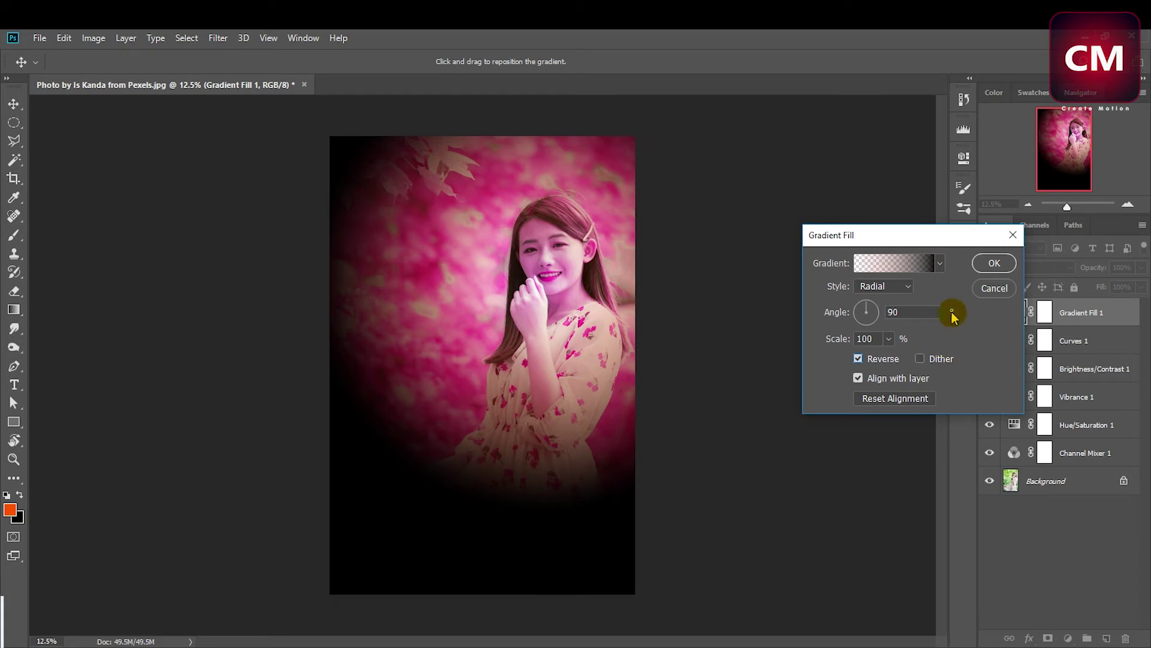
Step: Switch to the Neutral Density preset gradient at 140% scale
click(918, 264)
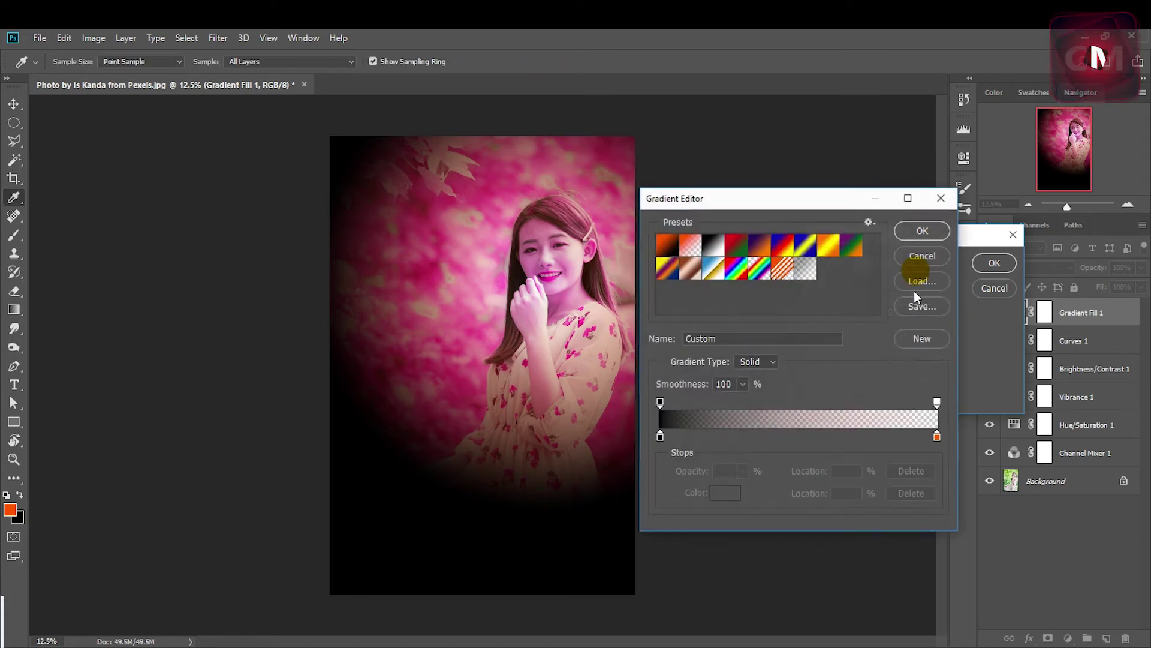
click(805, 268)
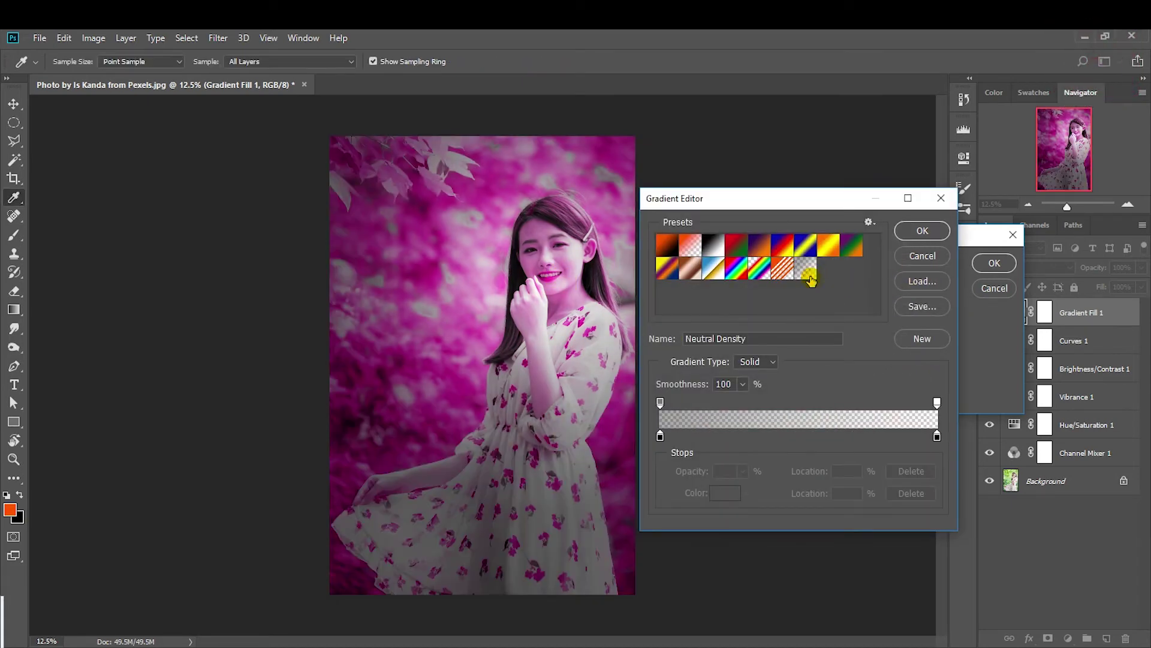
click(927, 240)
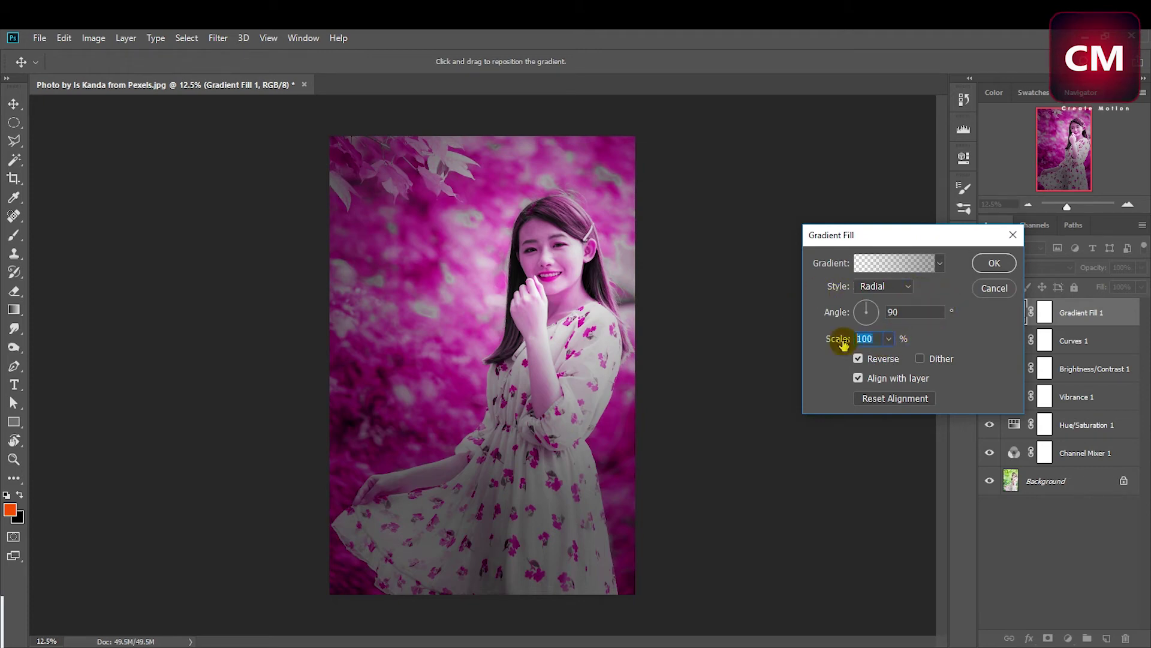
drag(842, 342, 866, 341)
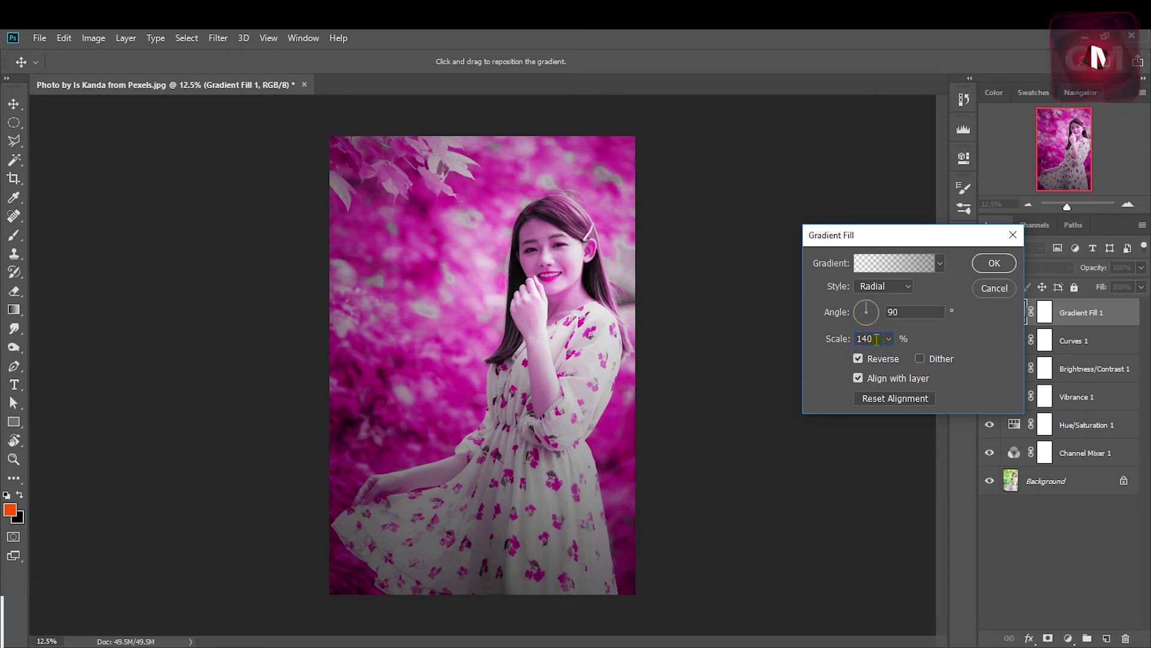
click(994, 264)
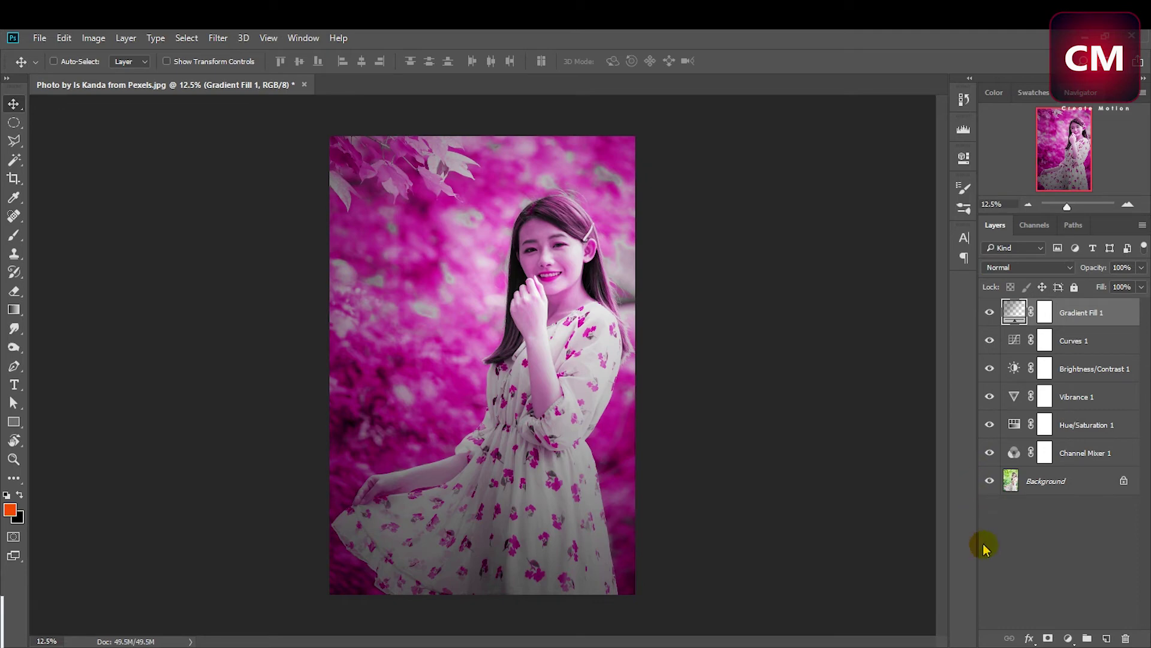
Step: Add a Color Fill layer filled with a very dark purple
click(1068, 638)
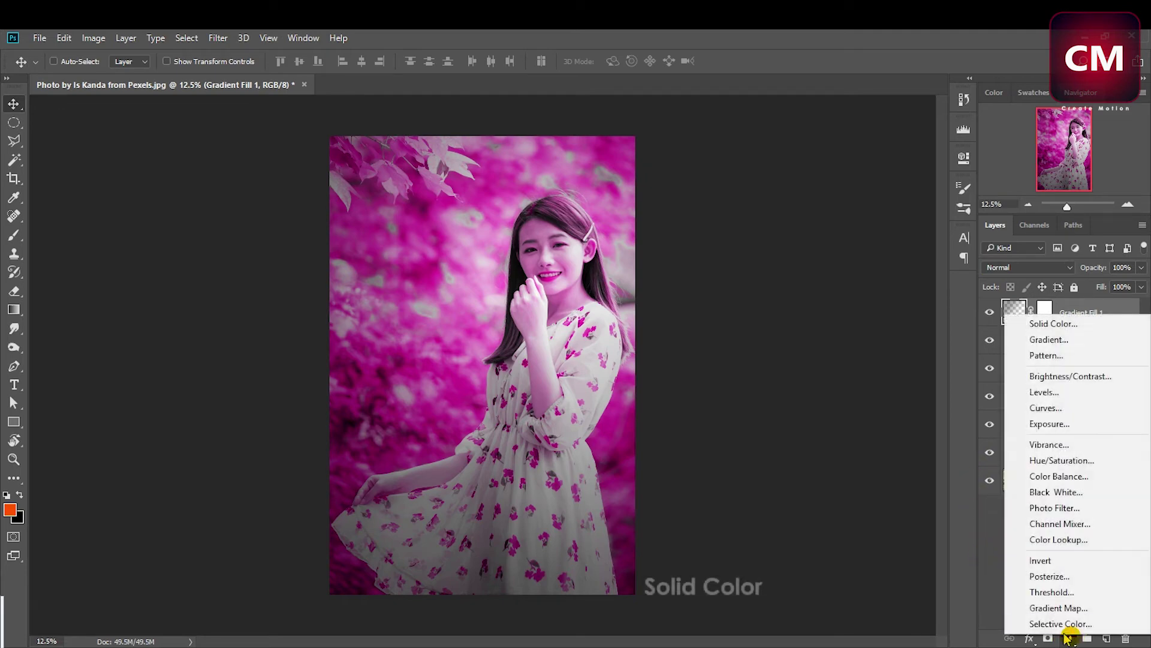
click(1059, 324)
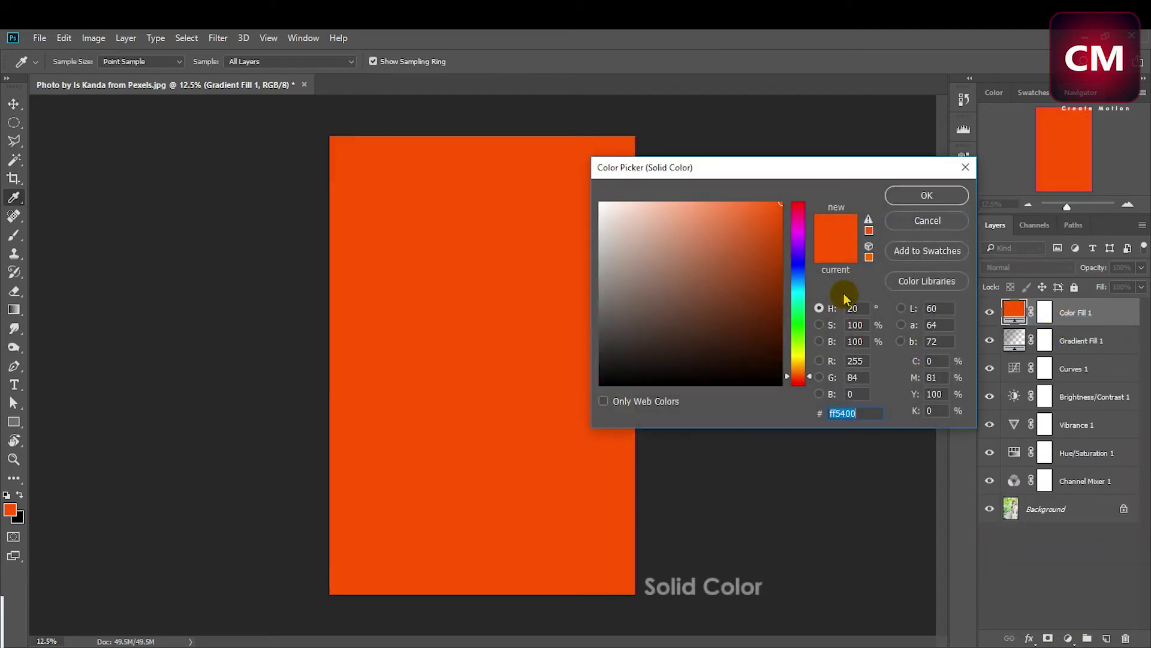
click(797, 237)
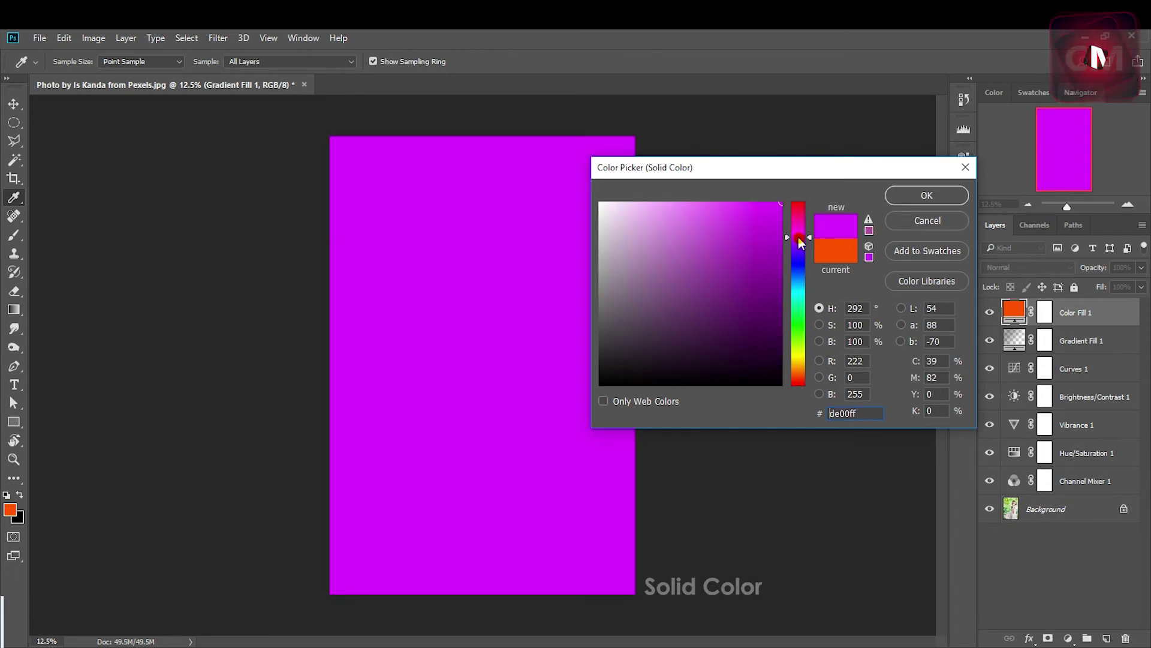
click(766, 357)
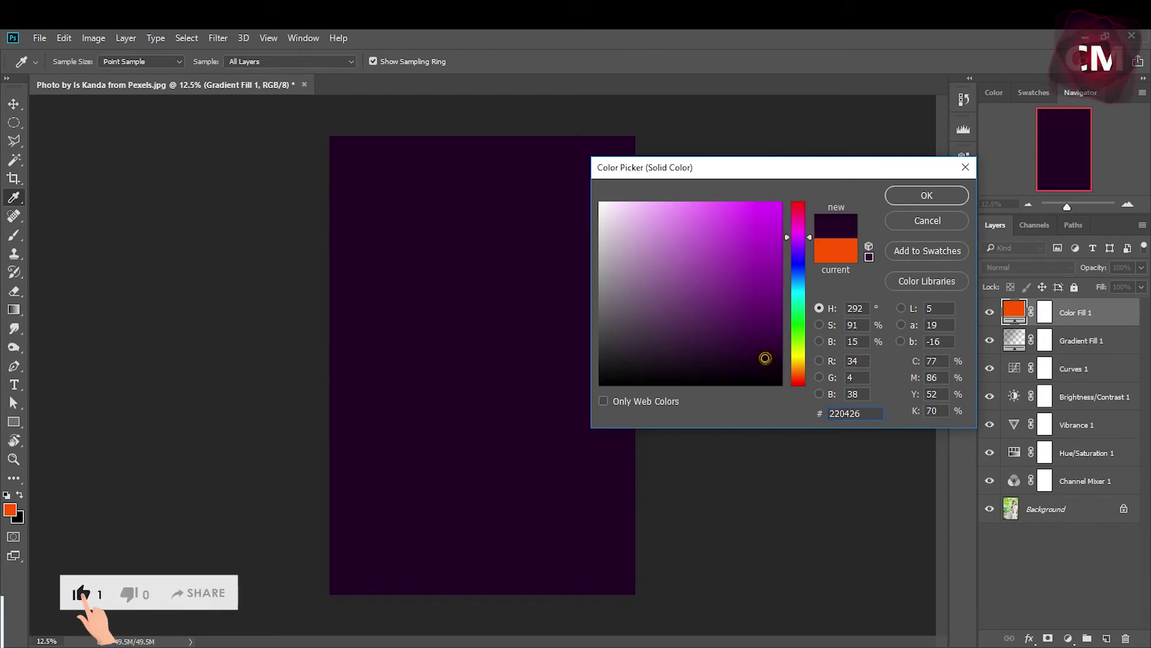
drag(766, 355, 767, 353)
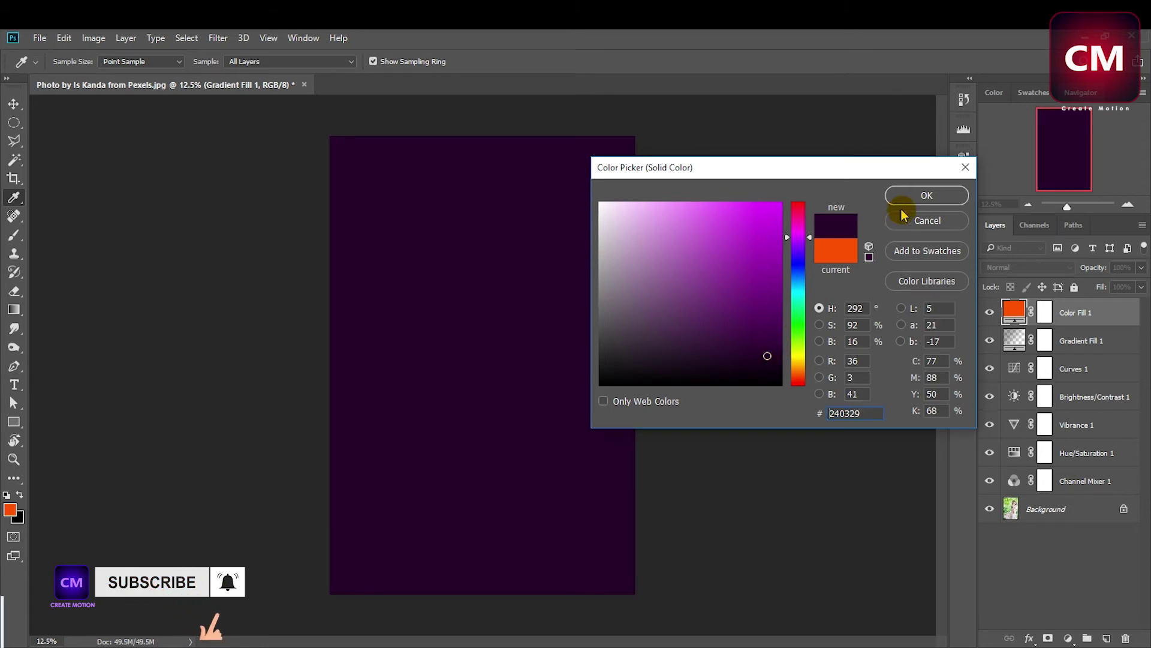
click(916, 197)
Step: Set the Color Fill 1 layer's blend mode to Lighten
click(1021, 271)
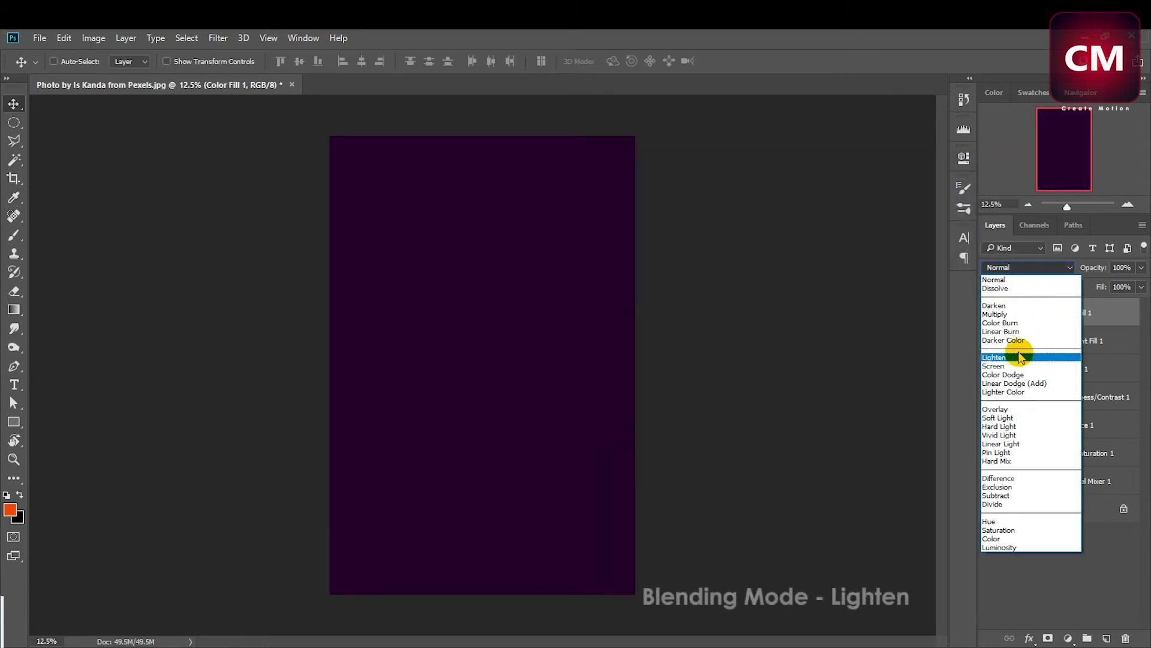
click(1019, 357)
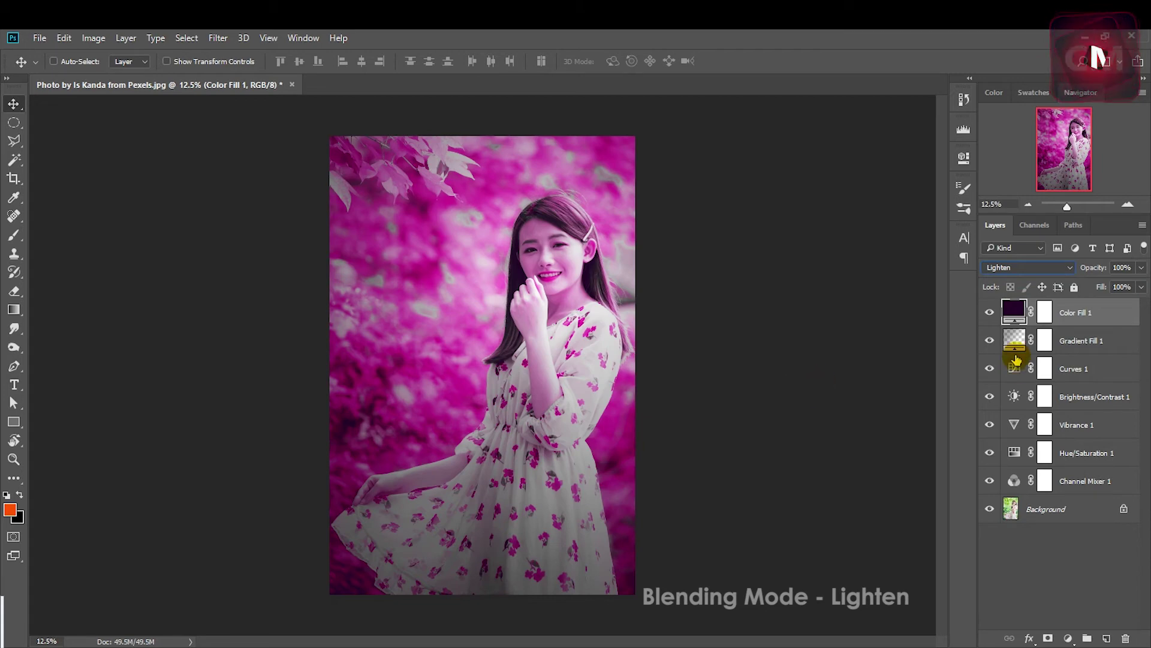
click(990, 313)
click(989, 313)
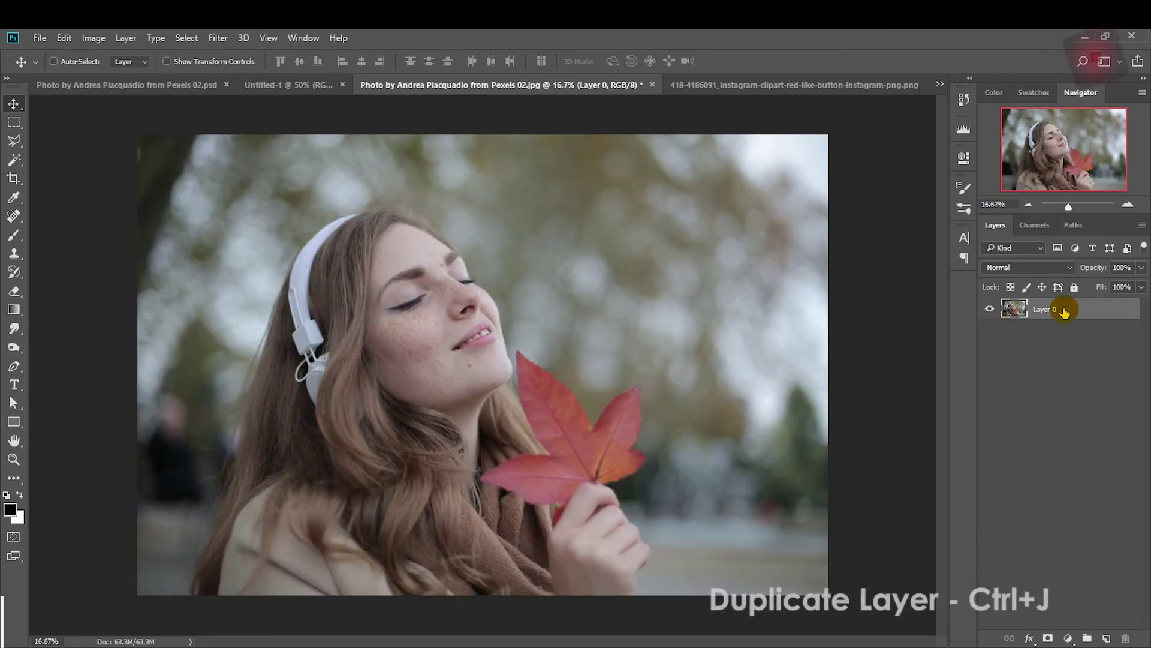
Step: Duplicate the headphone portrait layer as Woman01
right_click(1064, 308)
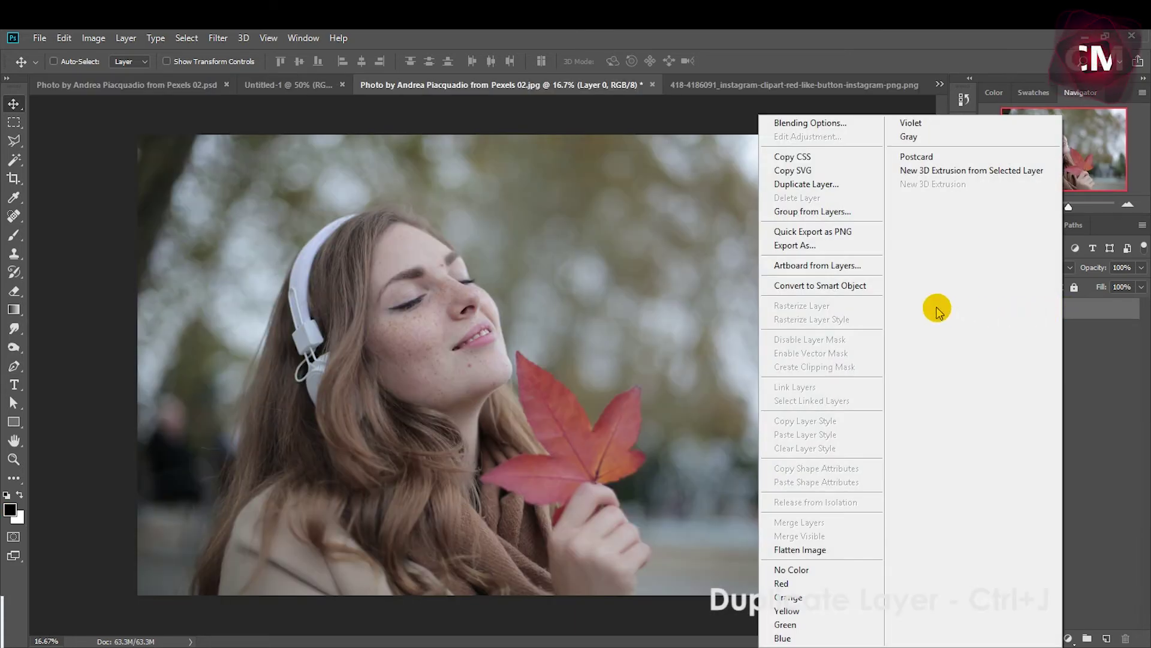
click(831, 186)
text(Woman0)
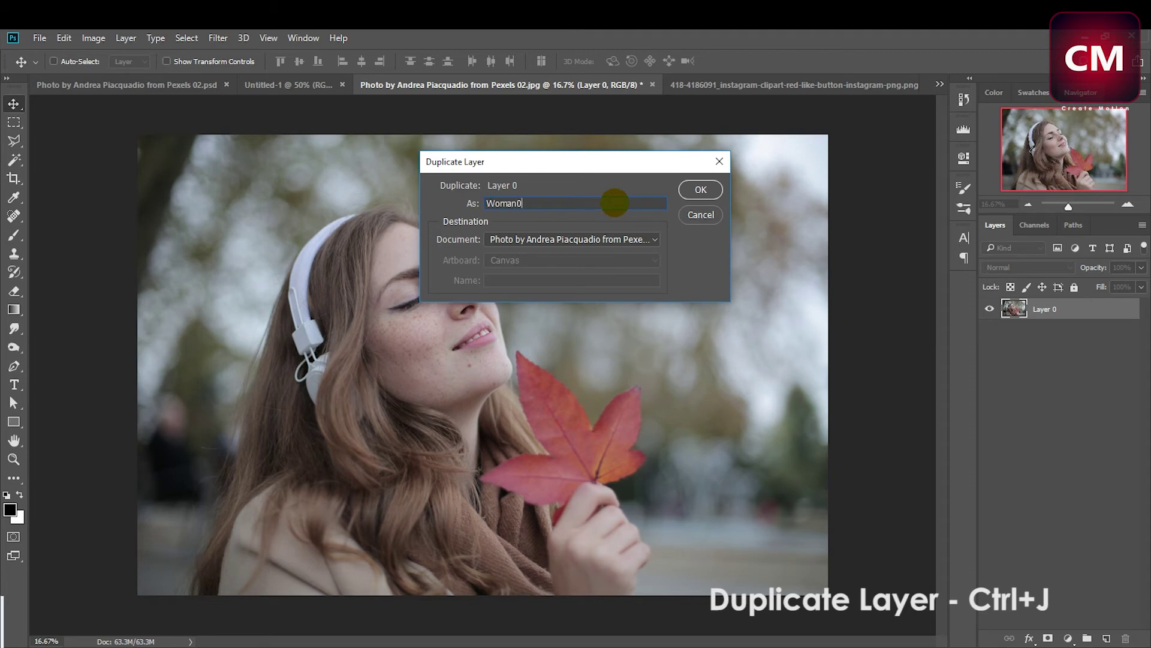
text(1)
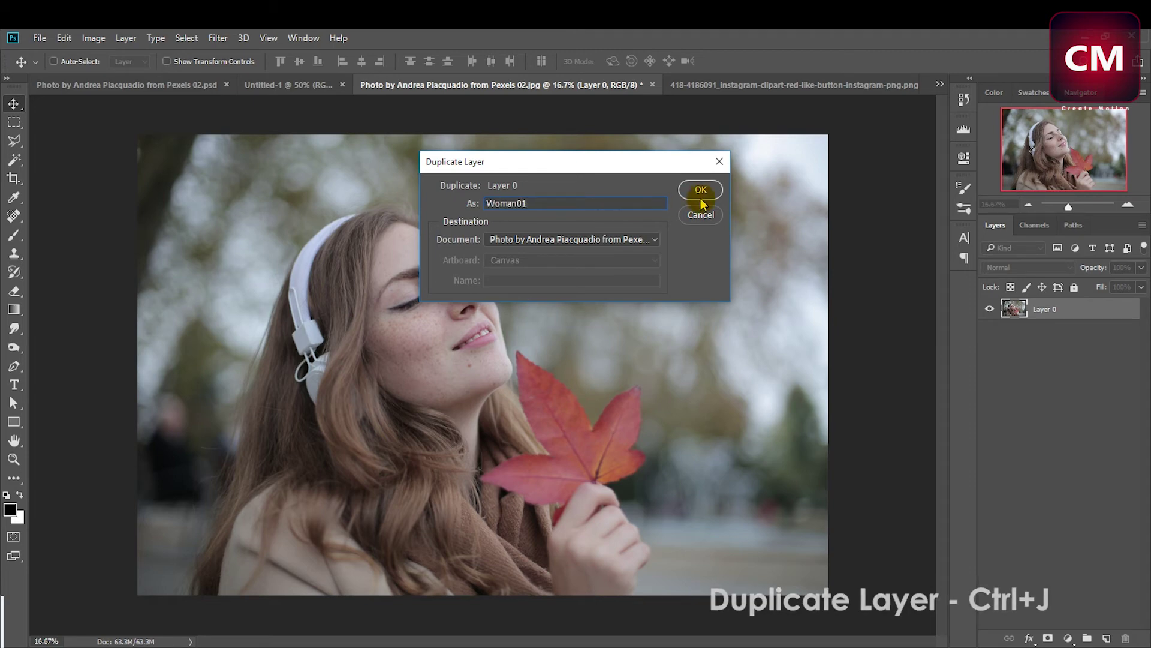
click(701, 190)
Step: Rename the original Layer 0 to Bg and select Woman01
double_click(1044, 330)
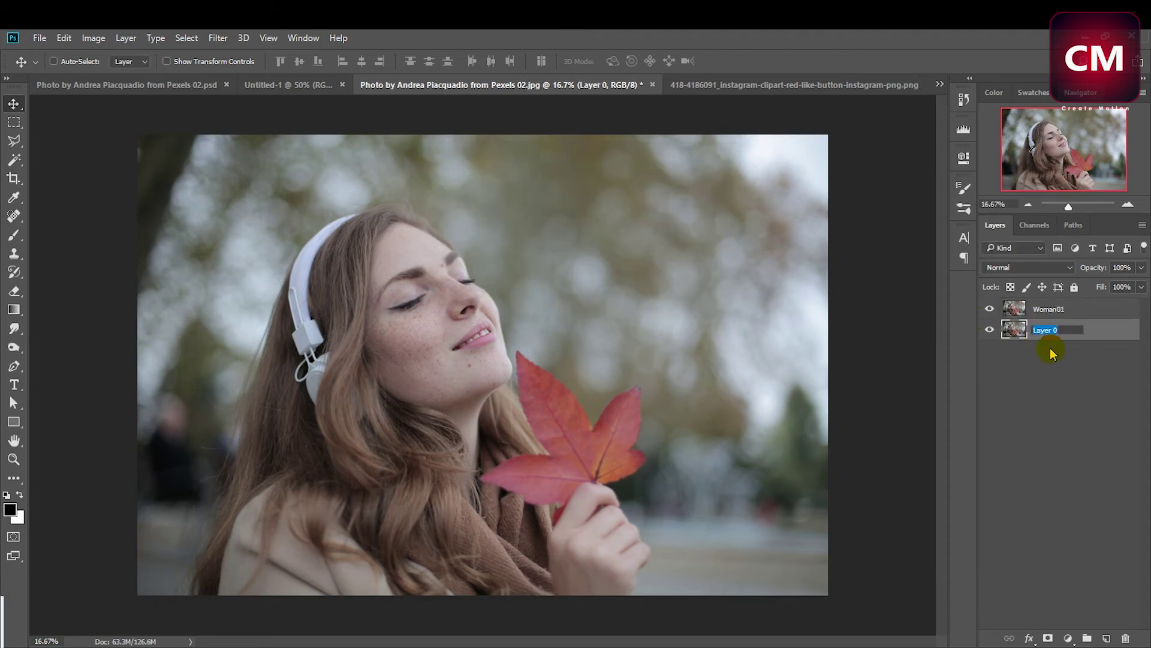
text(Bg)
key(Return)
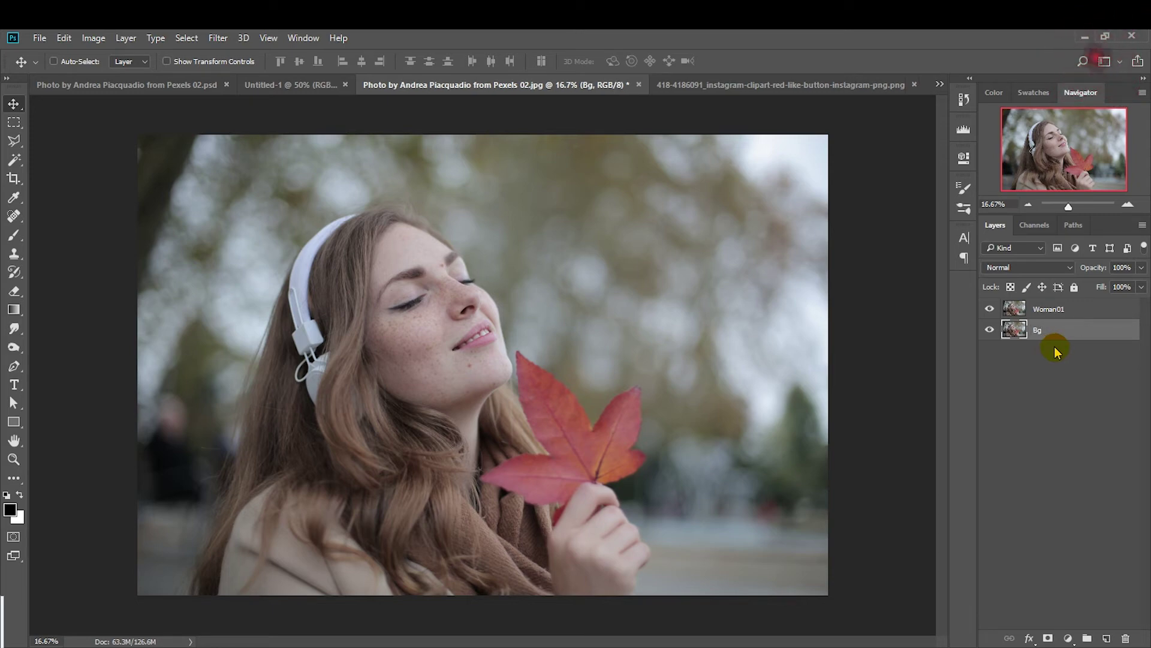
click(1013, 309)
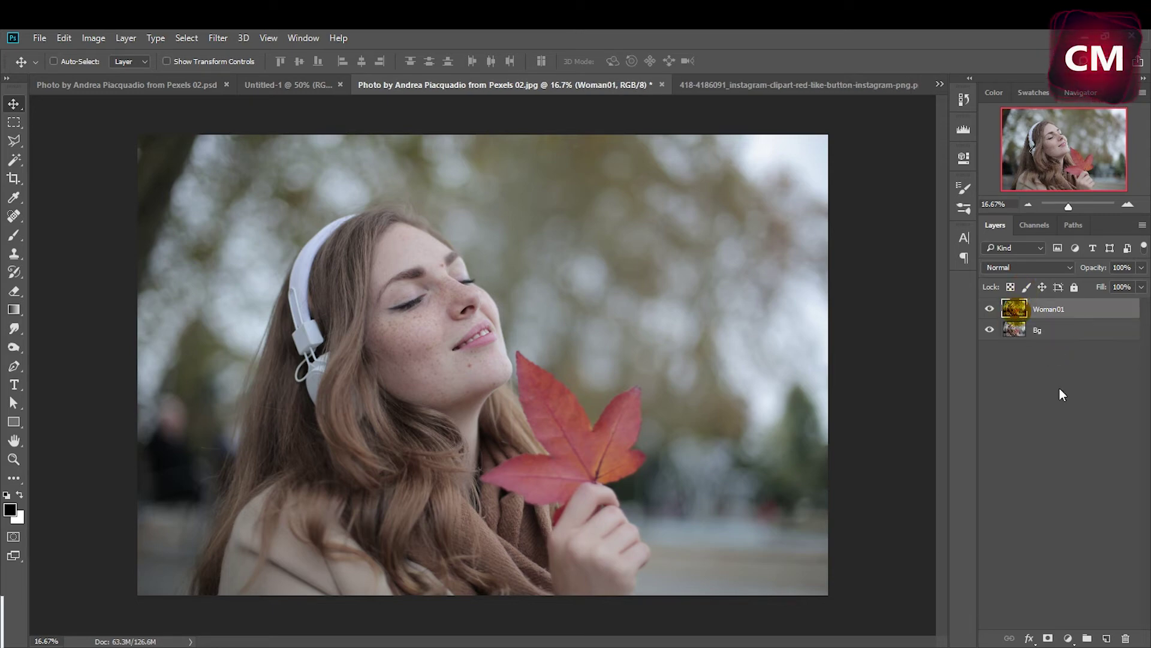
click(1068, 638)
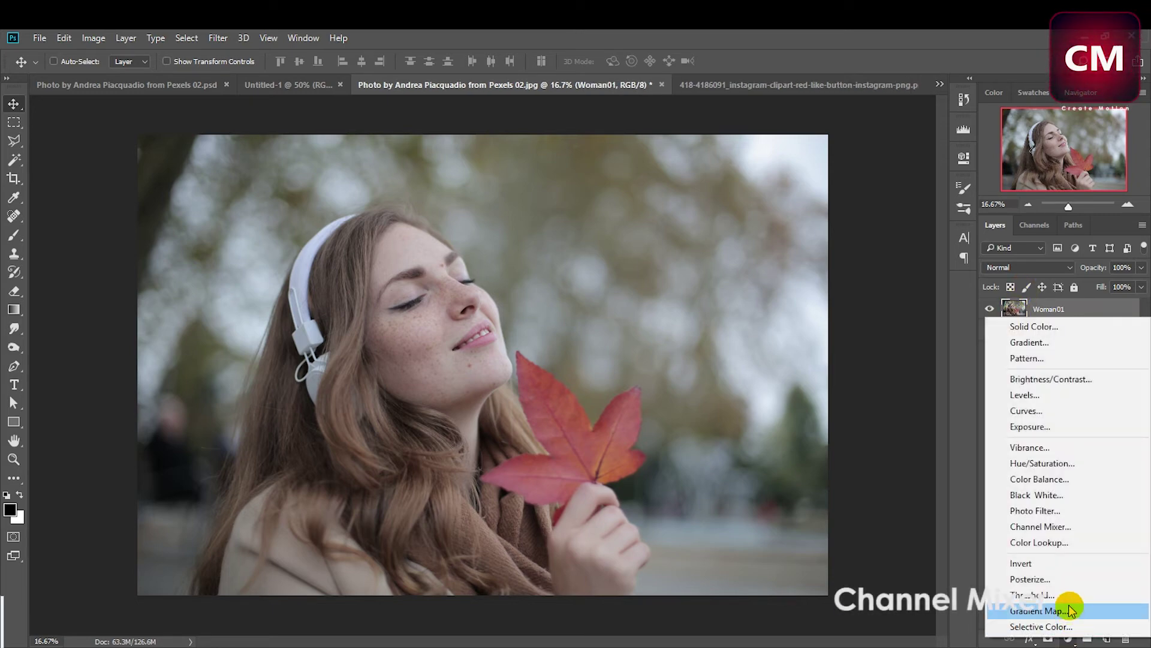
Step: Add a Channel Mixer layer with Red output mixing Red 197, Green -33, Blue 200
click(1057, 527)
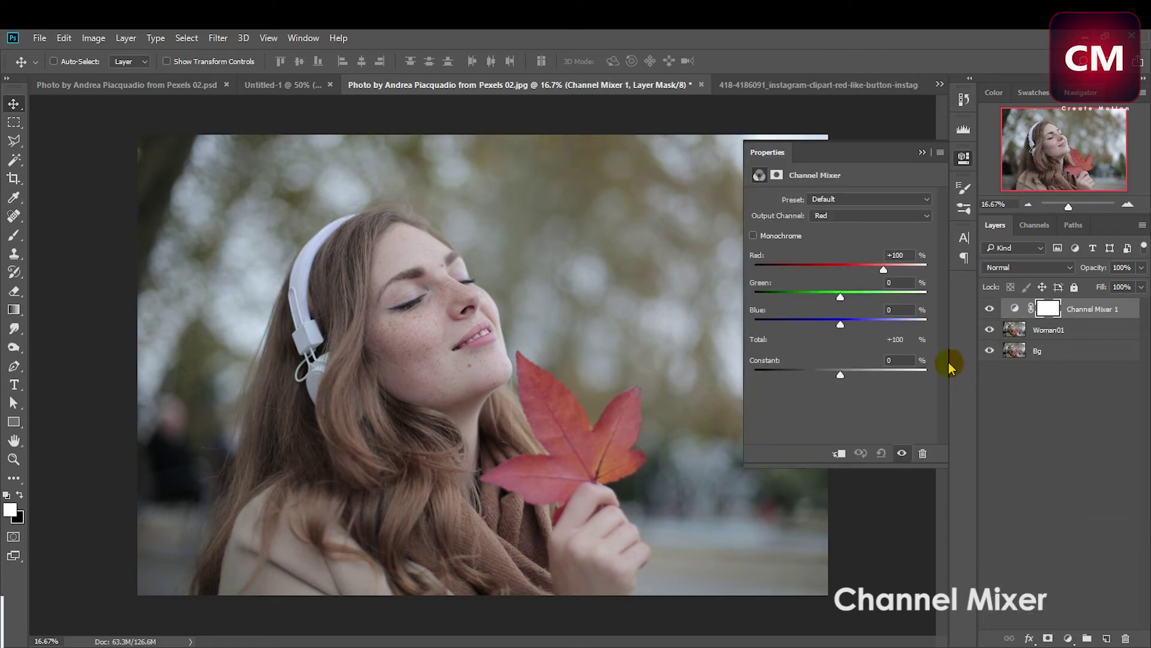
click(911, 256)
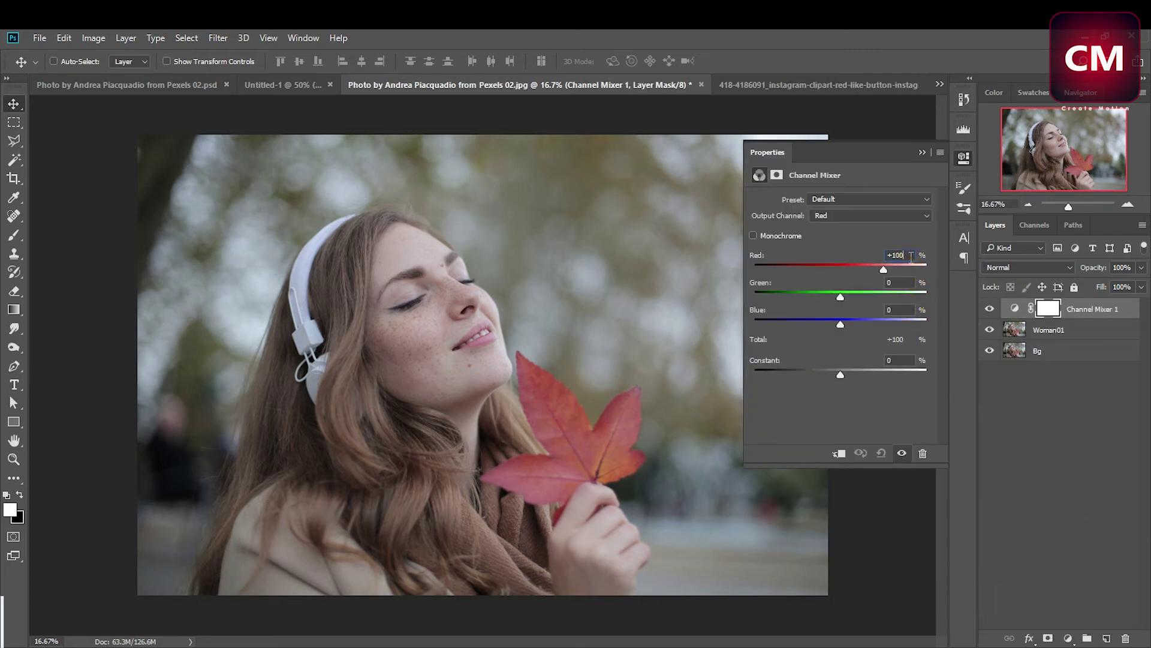
click(846, 216)
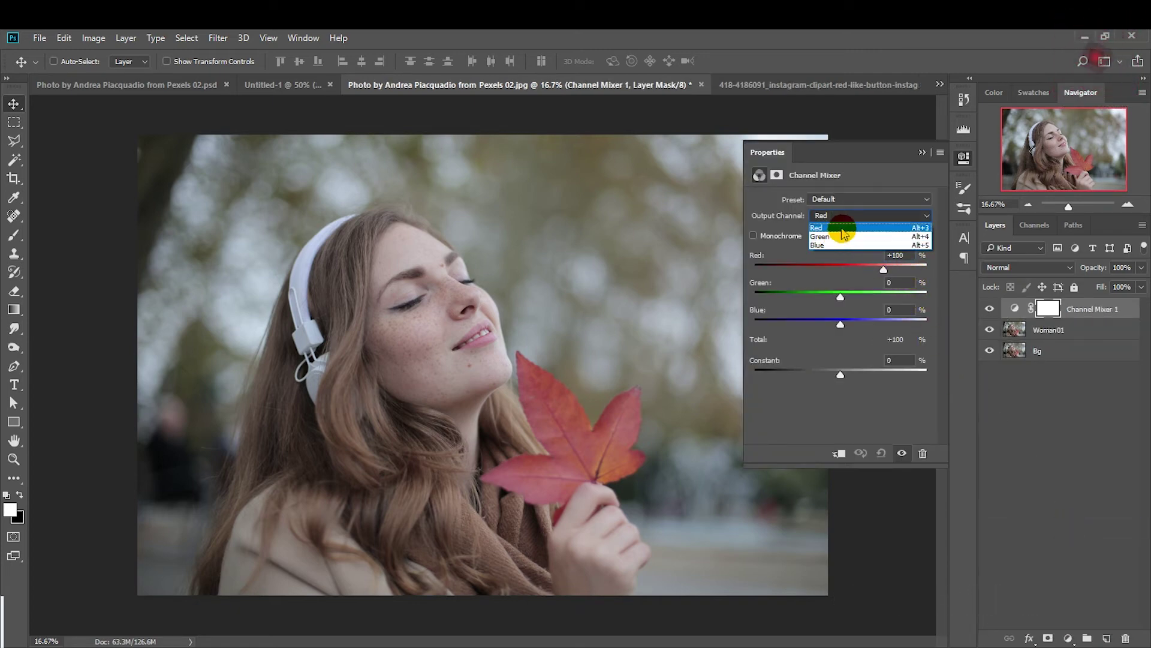
click(843, 228)
click(894, 257)
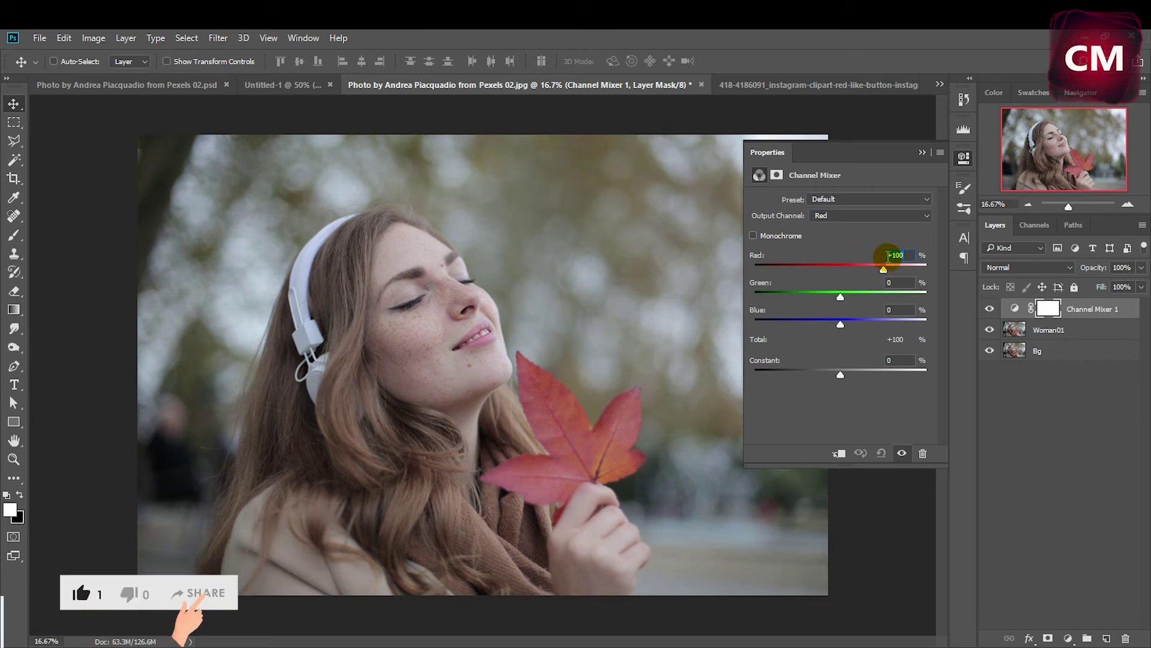
text(197)
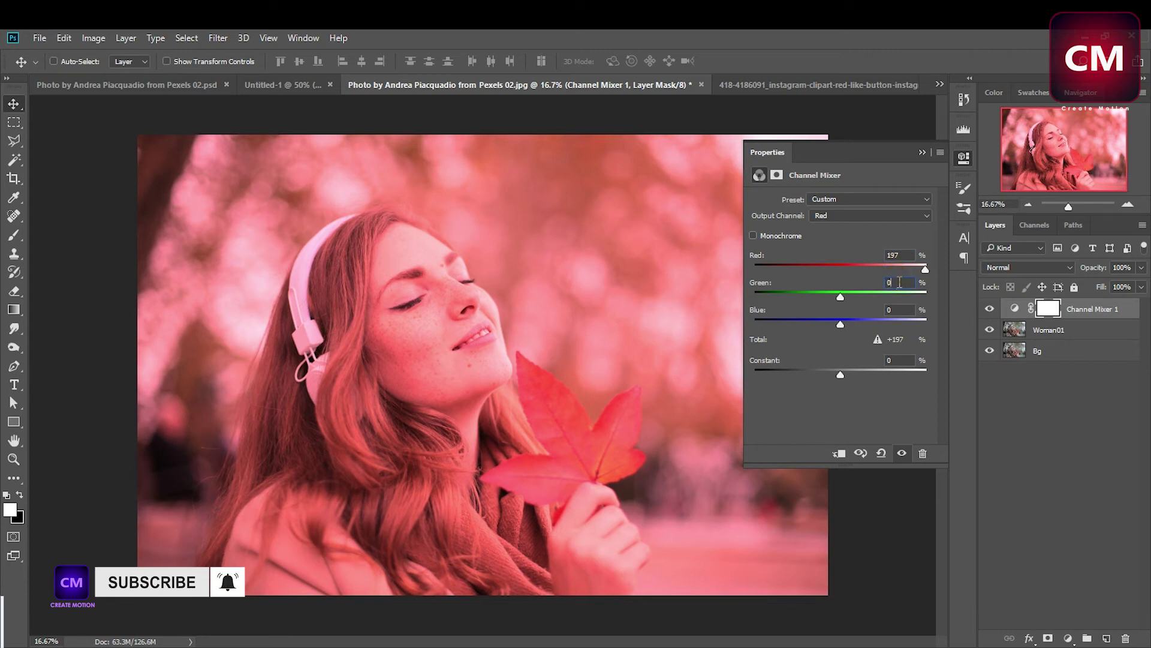
text(-33)
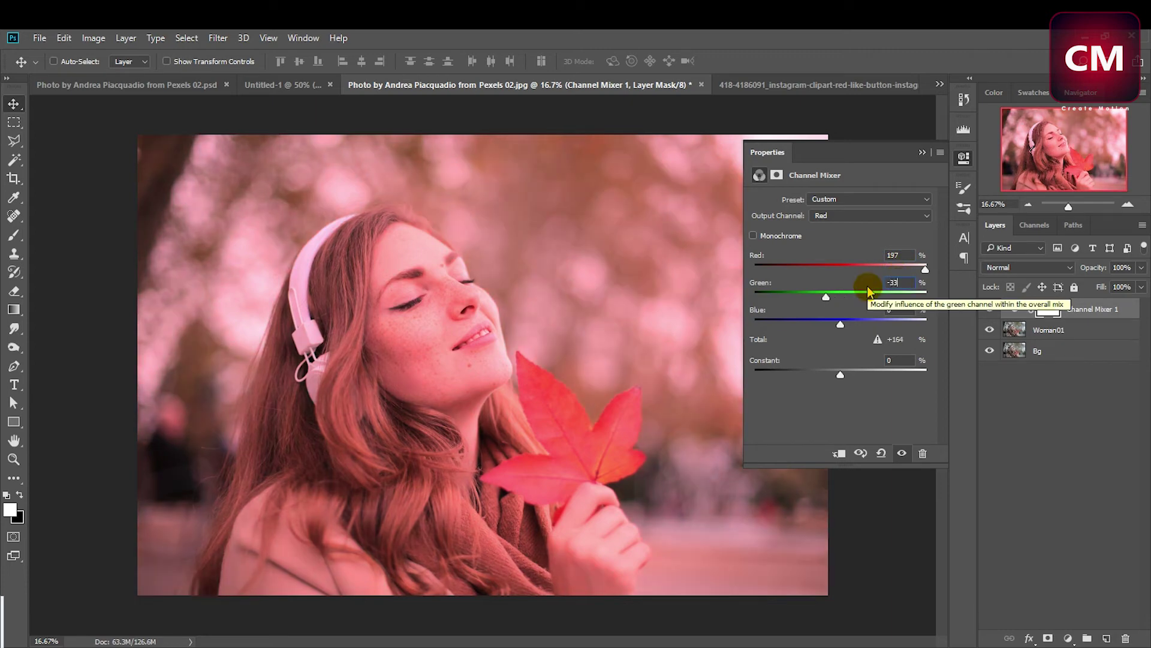
click(903, 309)
text(10)
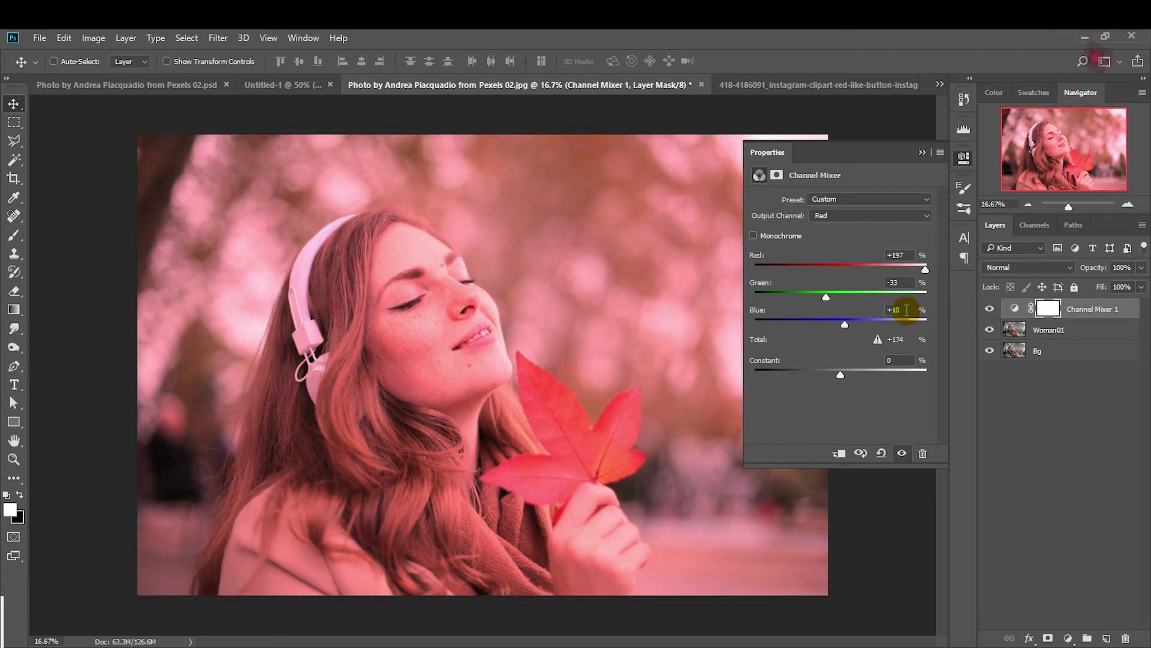
text(200)
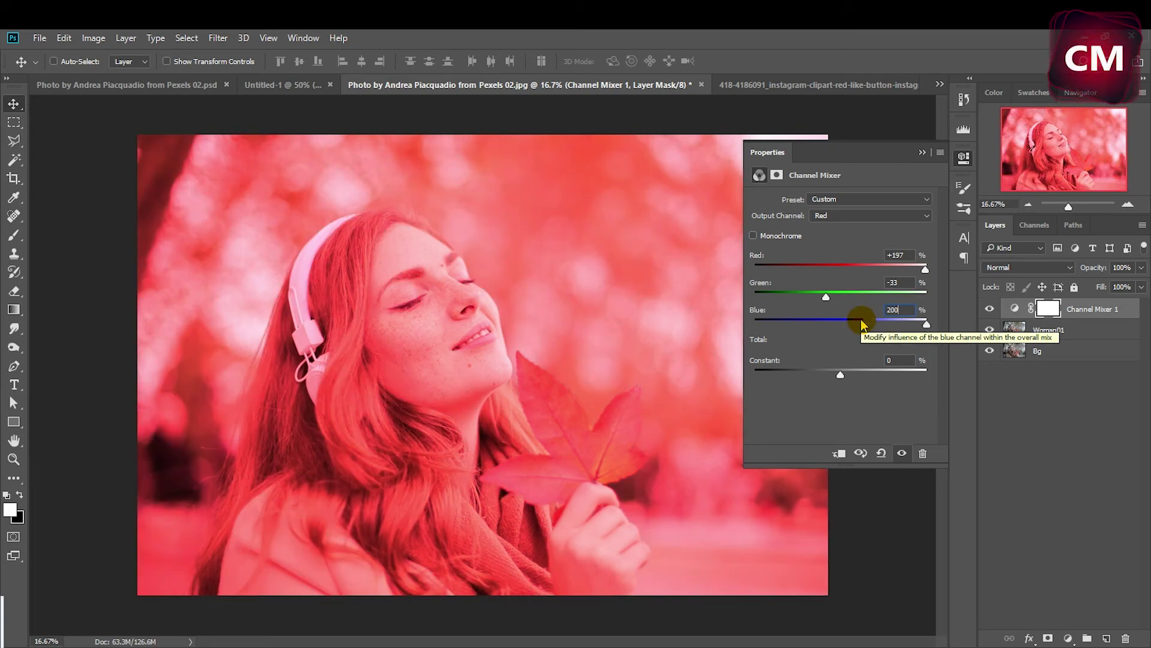
Step: Add a Brightness/Contrast layer with brightness -55 and contrast 100
click(964, 158)
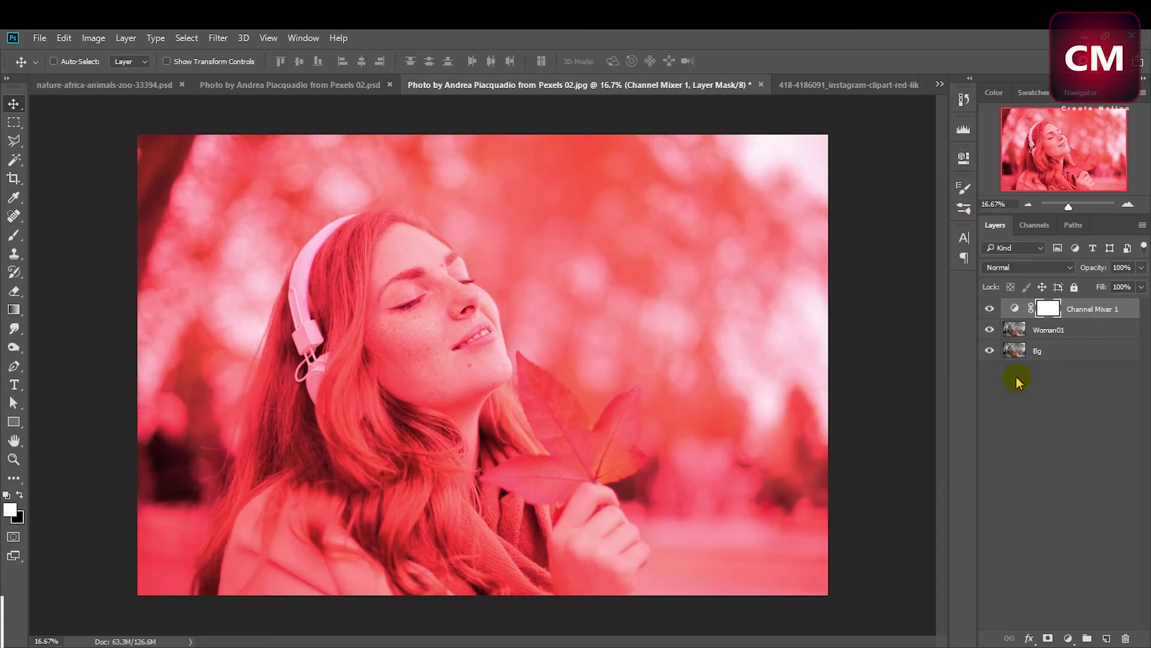
click(1064, 632)
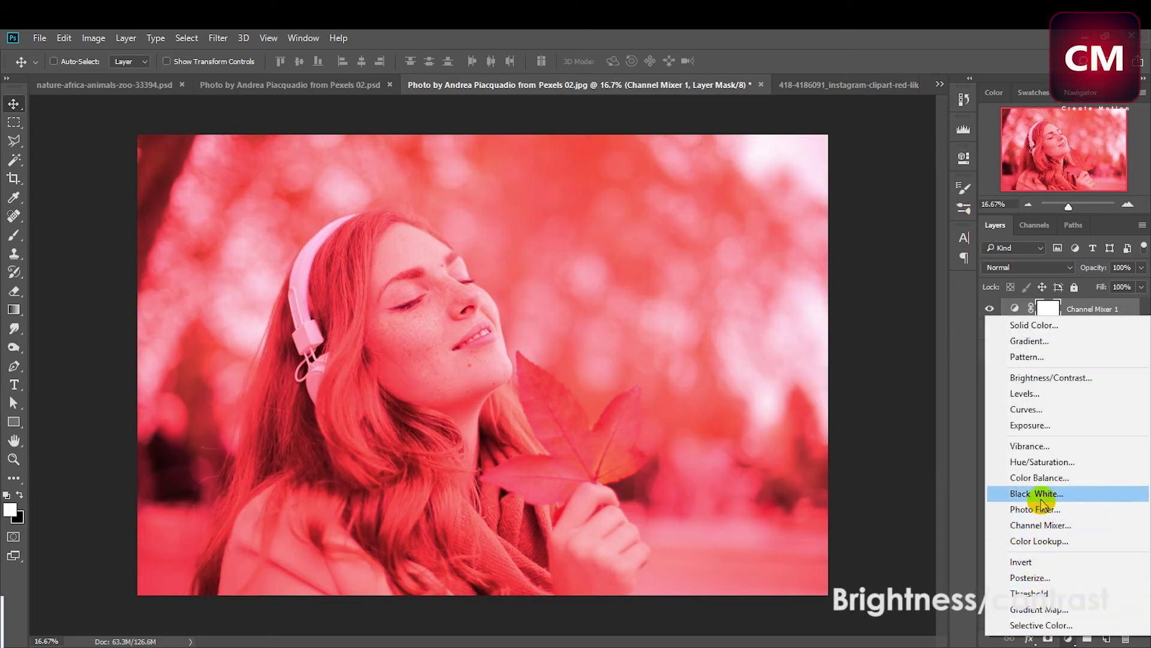
click(1051, 377)
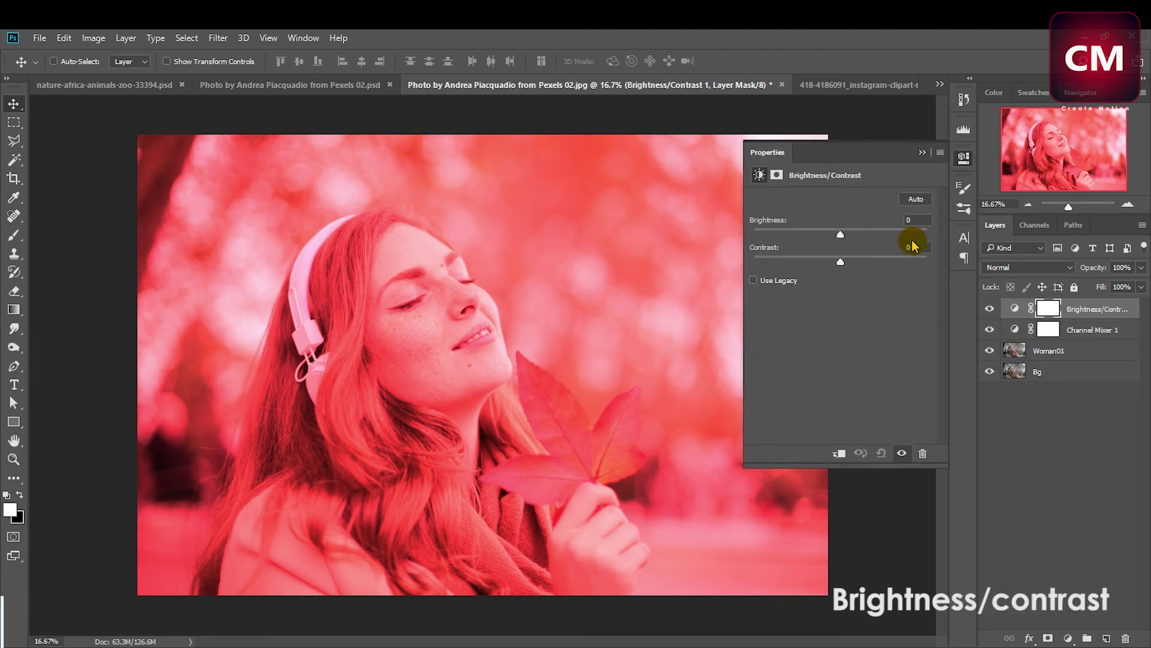
click(916, 220)
text(-)
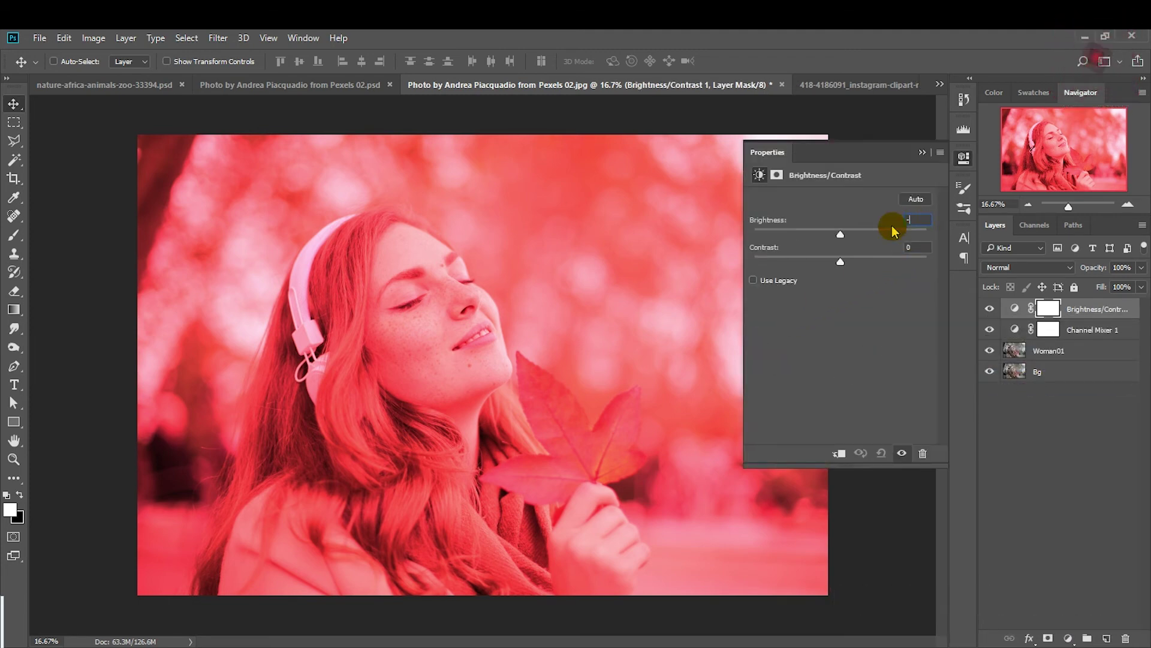
text(55)
key(Return)
text(1)
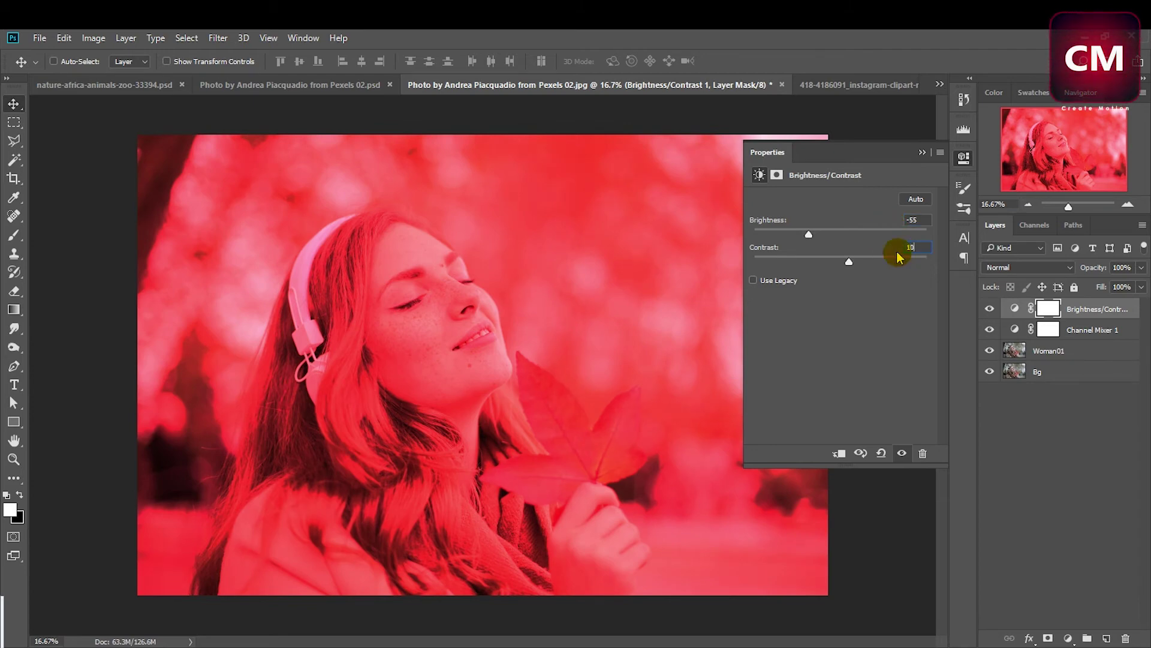
text(0)
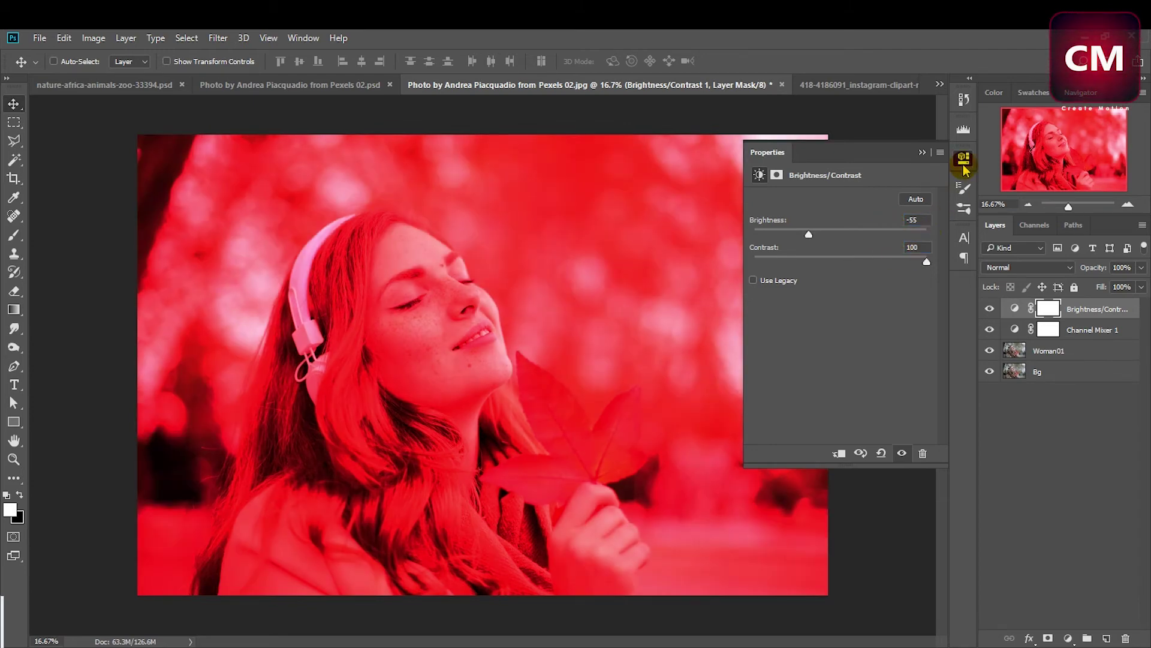
click(966, 162)
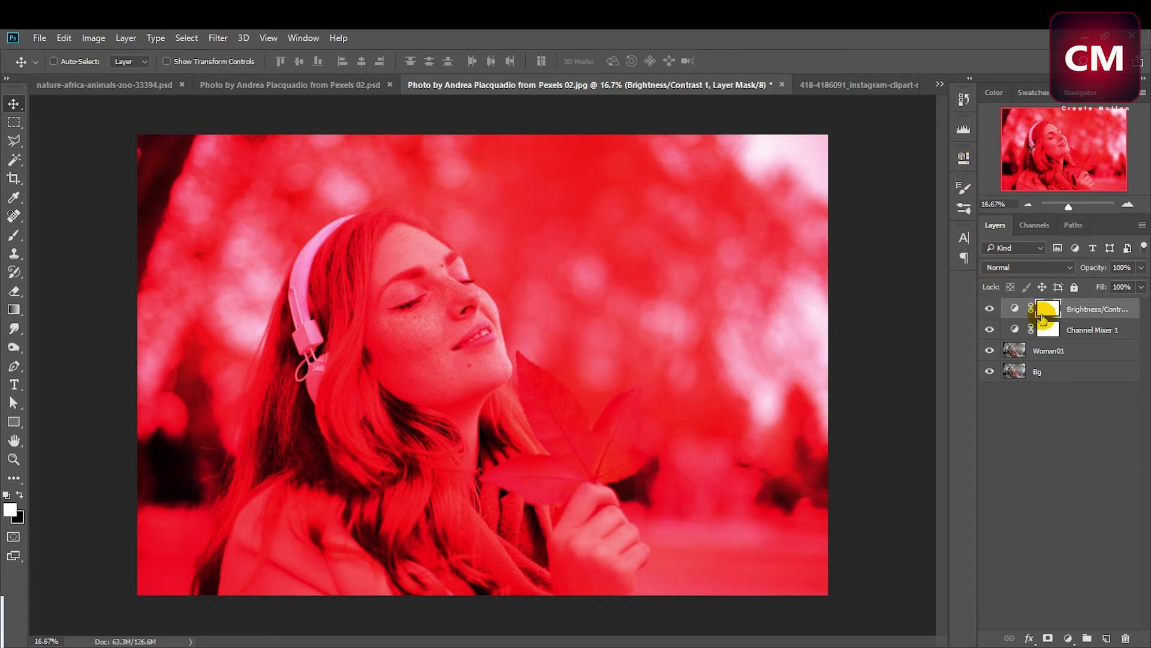
Step: Add a Vibrance layer with vibrance raised to +100
click(1068, 637)
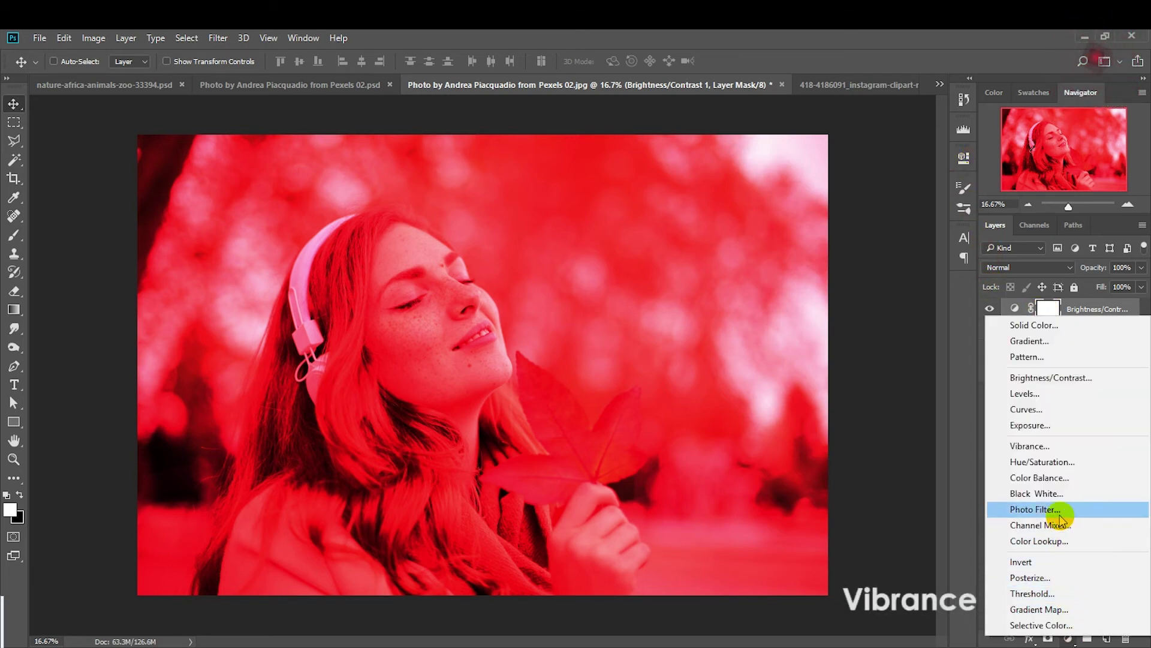
click(1056, 453)
drag(840, 213, 936, 213)
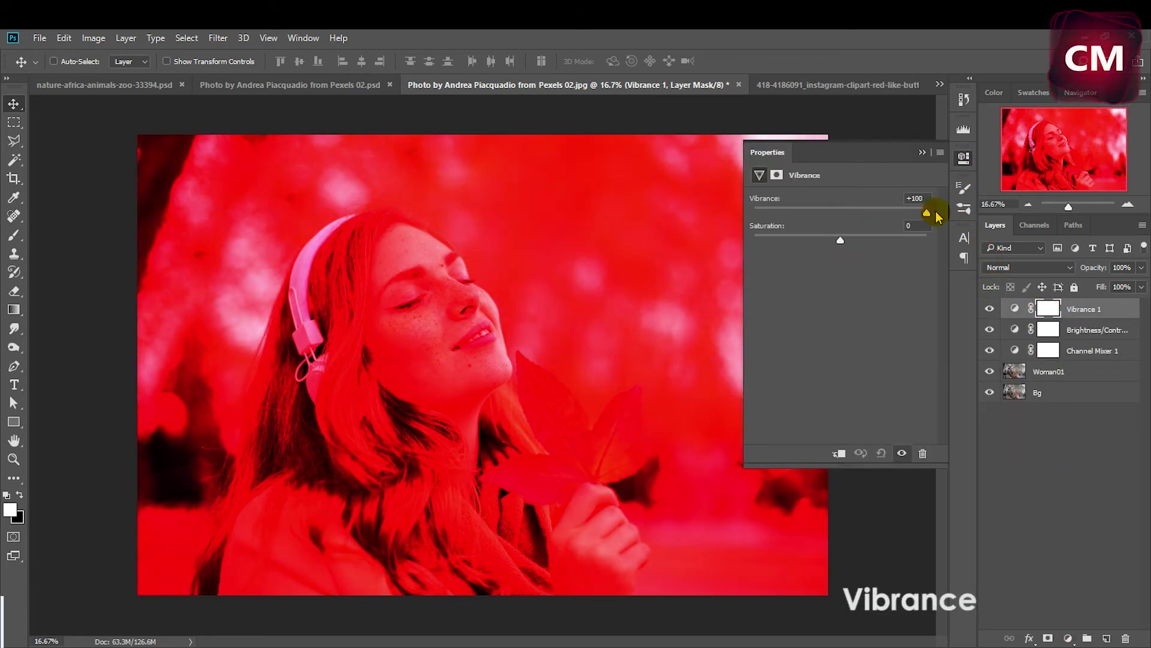
click(960, 159)
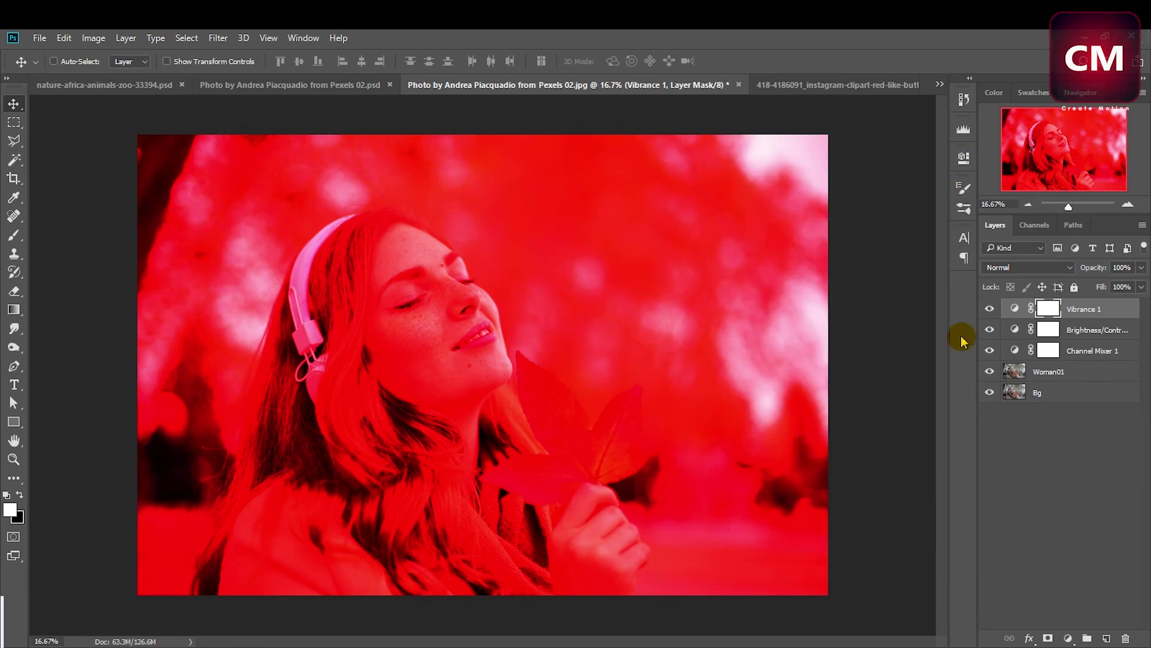
Step: Set the Woman01 layer's blend mode to Multiply
click(1014, 372)
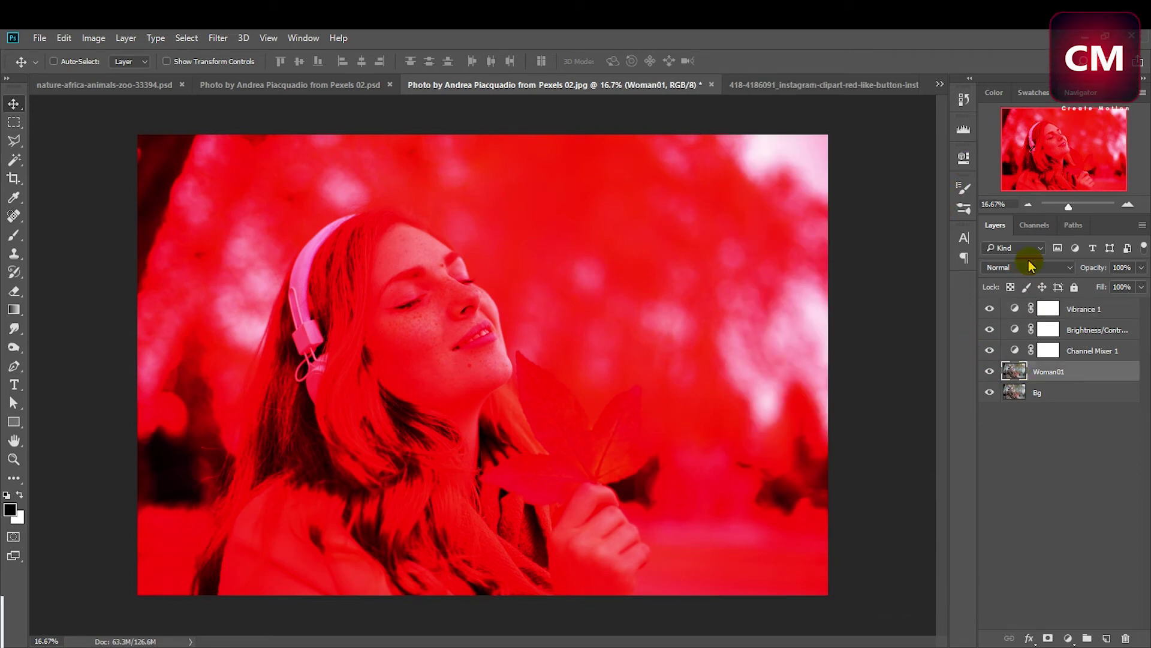
click(1031, 265)
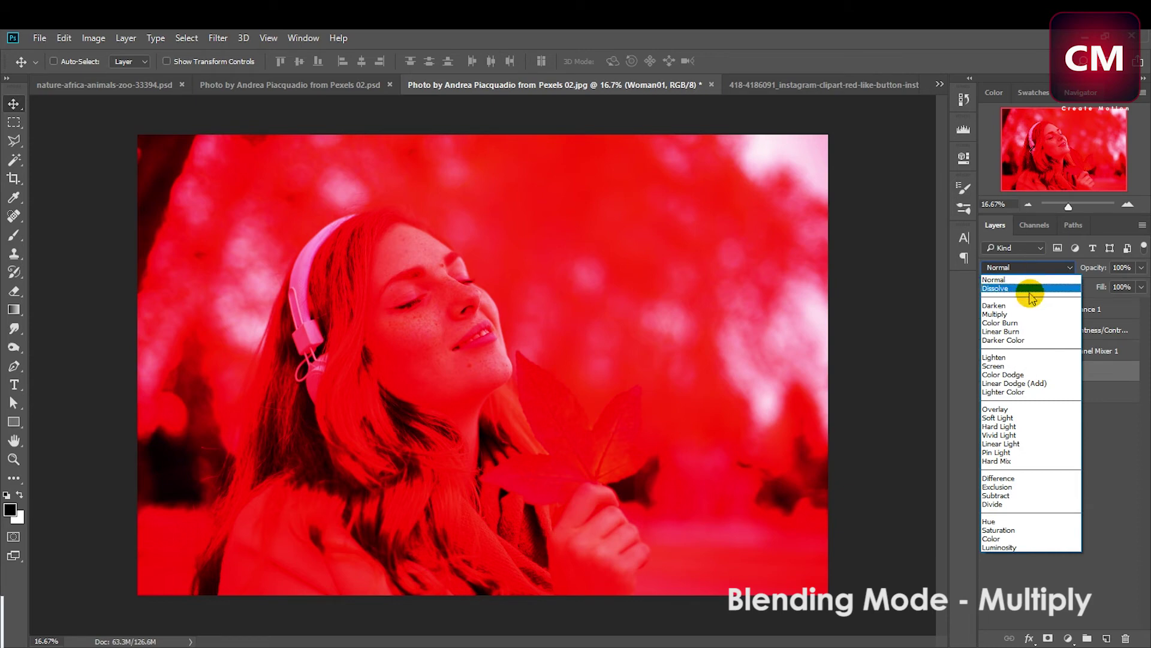
click(1027, 314)
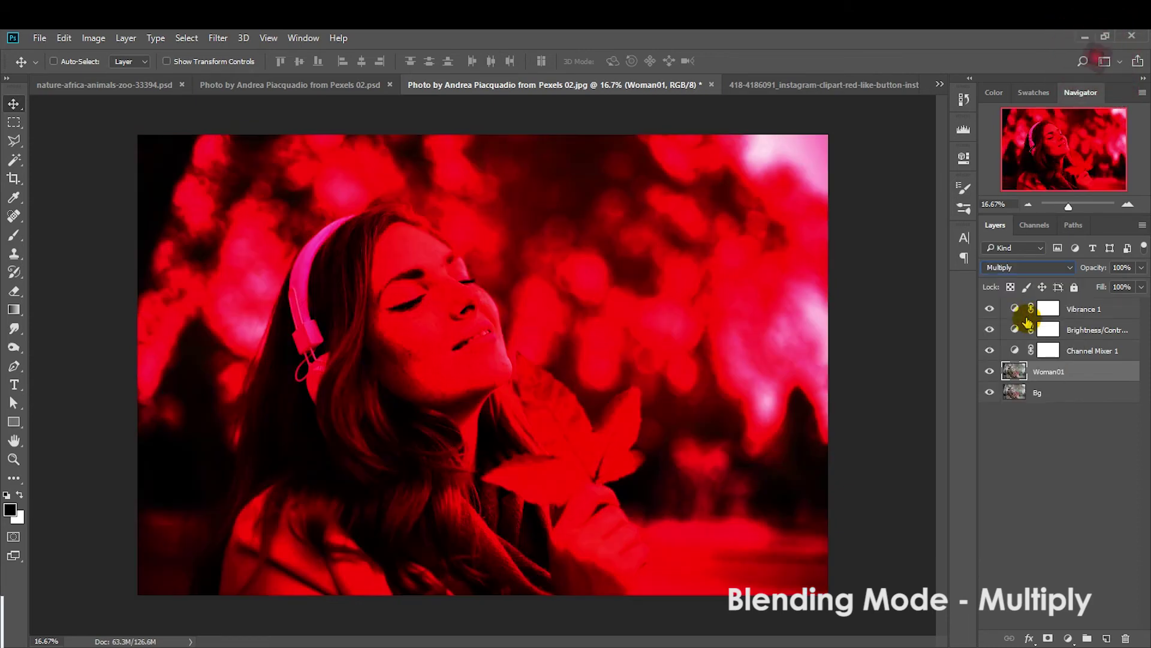
Step: Add a Brightness/Contrast layer with brightness about -80 and contrast 45
click(1068, 638)
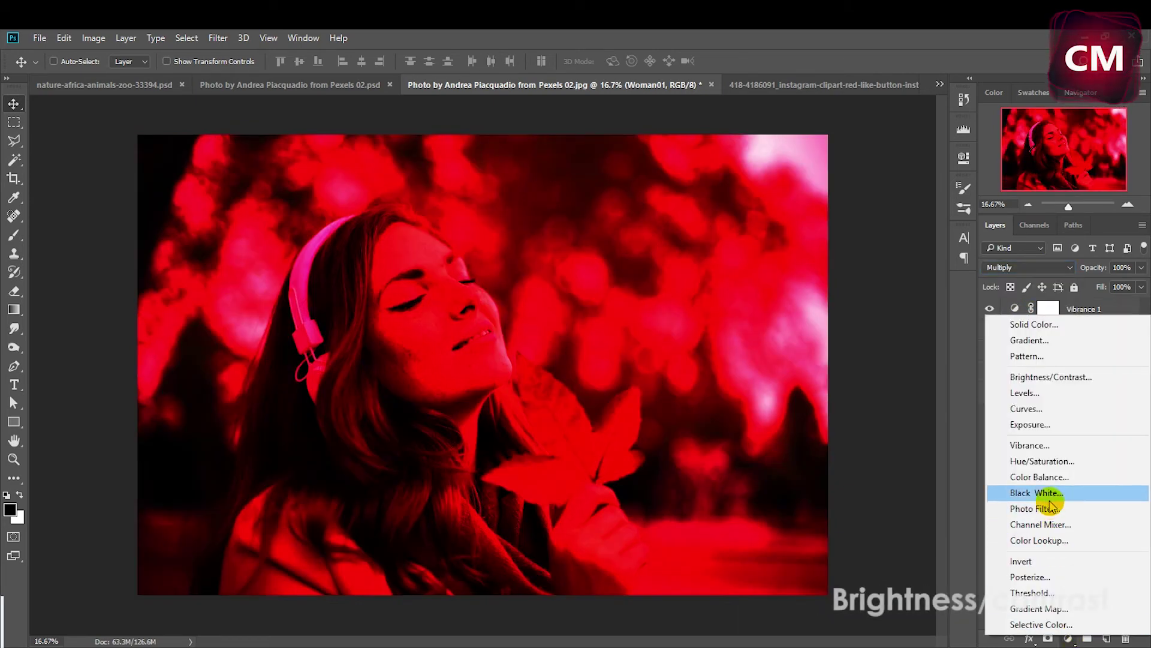
click(1056, 378)
drag(840, 239, 793, 240)
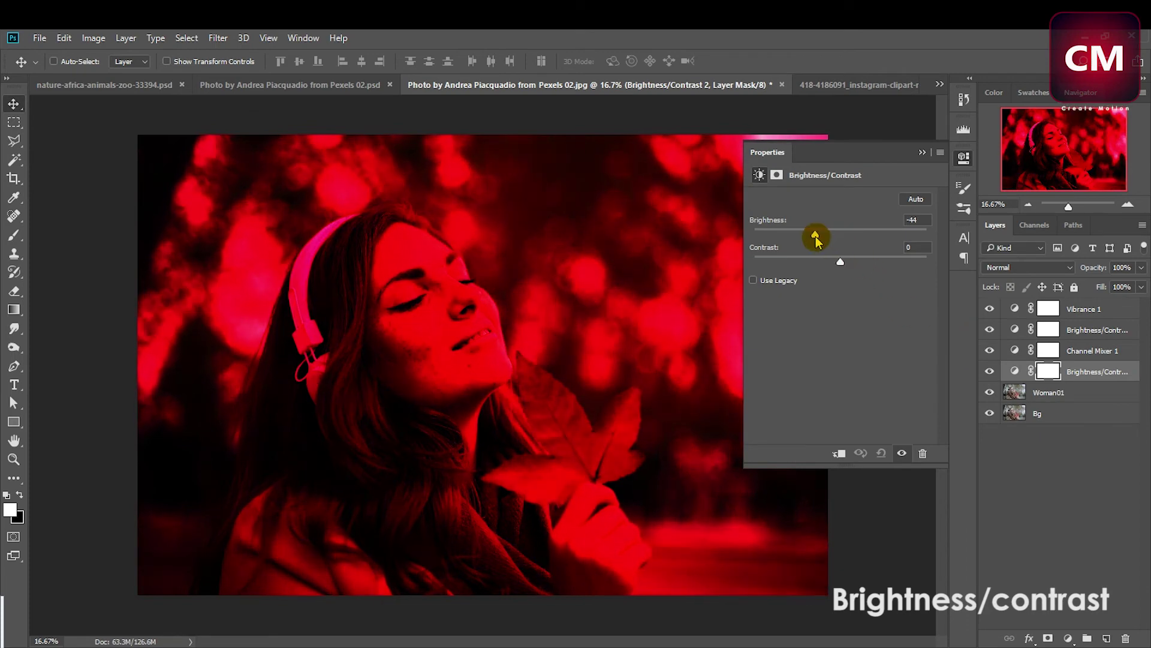
drag(868, 268, 879, 265)
drag(787, 238, 791, 238)
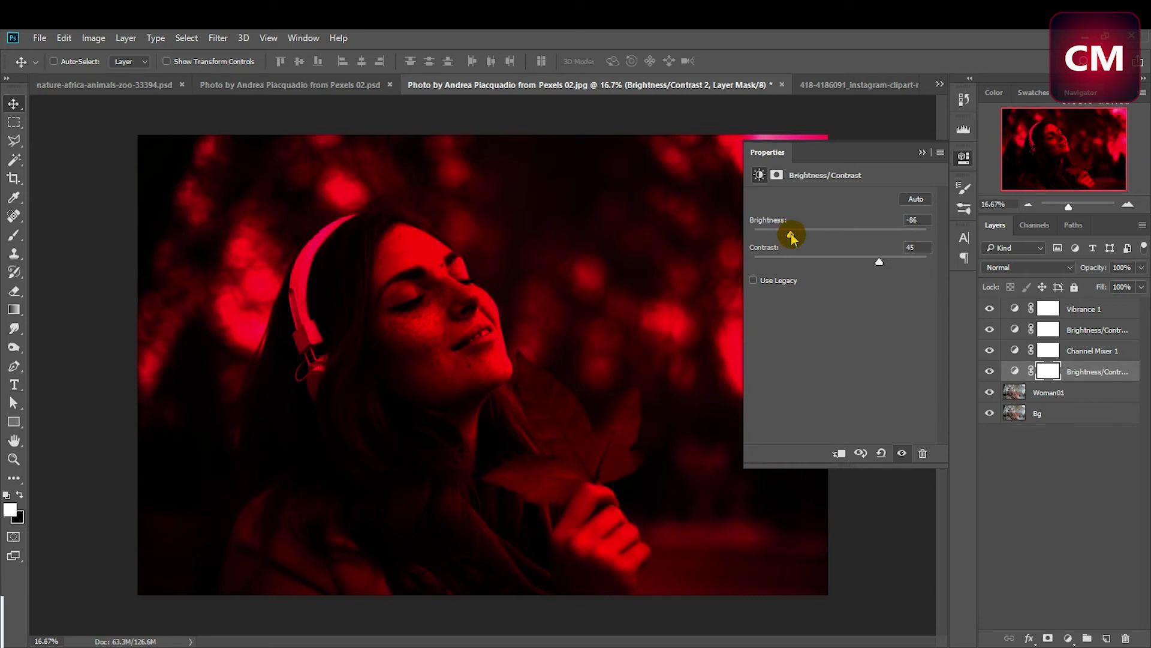
click(963, 158)
Step: Add a Curves layer above Vibrance 1 with an S-curve deepening the shadows
click(1049, 309)
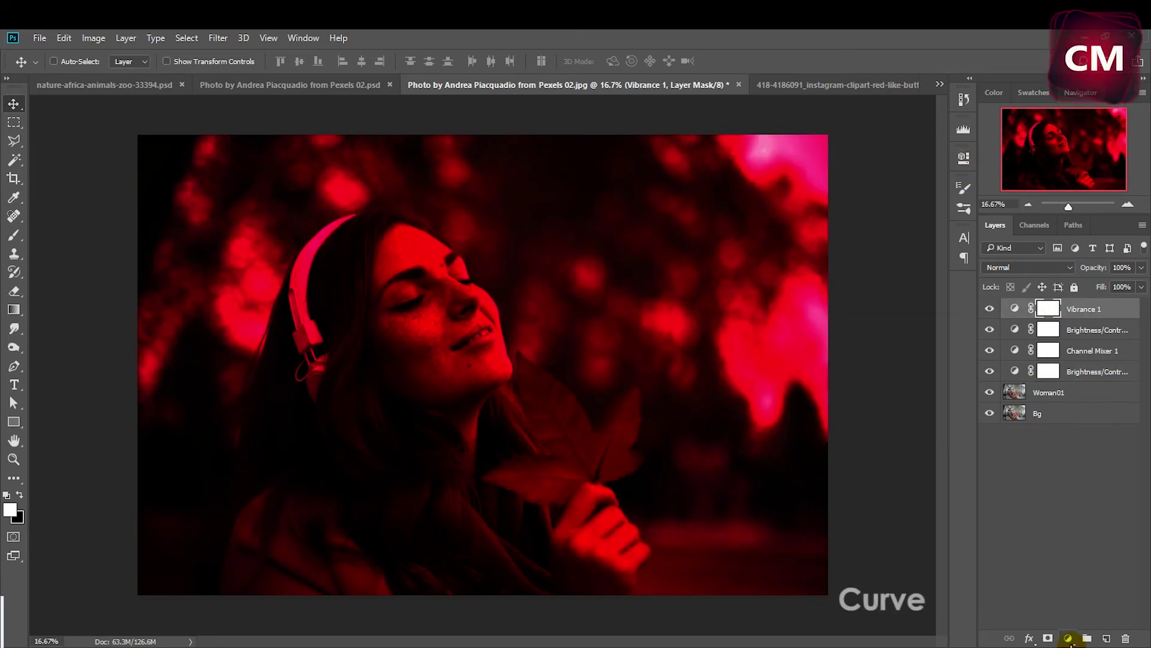
click(1068, 638)
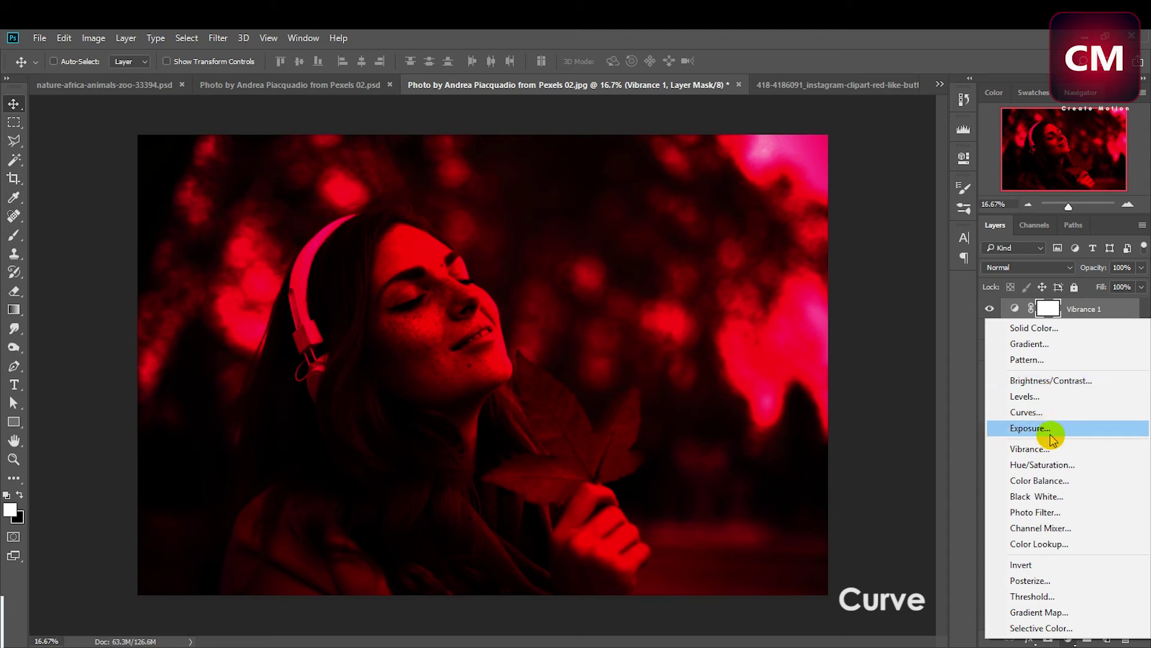
click(1054, 412)
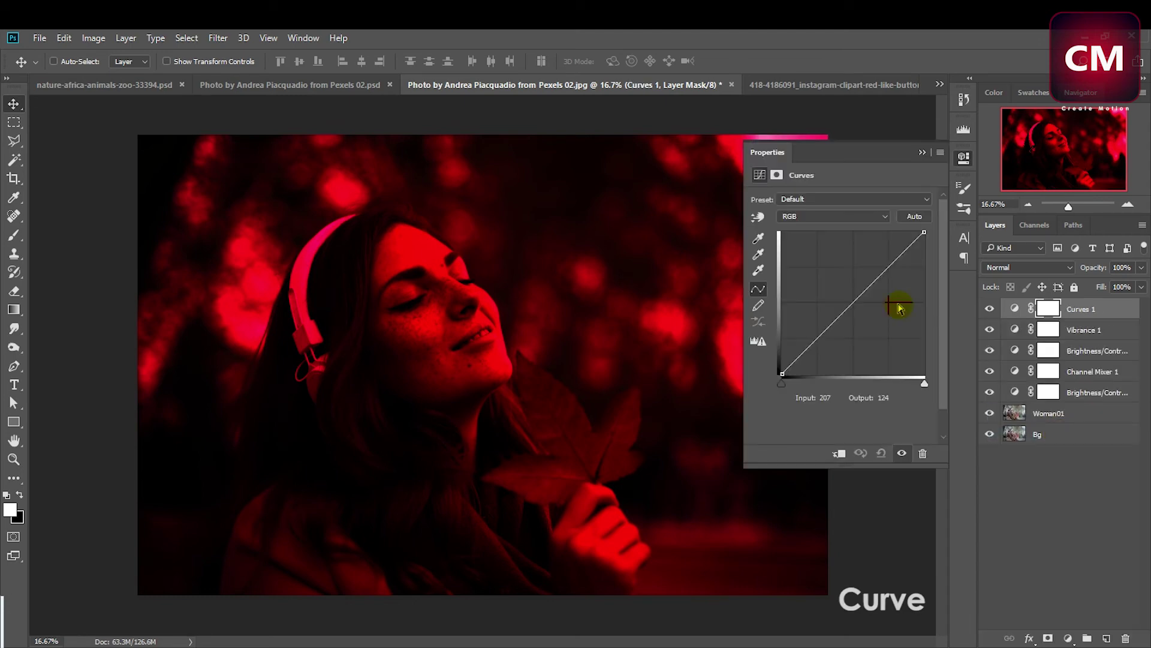
mouse_move(861, 296)
mouse_down()
mouse_move(878, 304)
mouse_move(905, 270)
mouse_up()
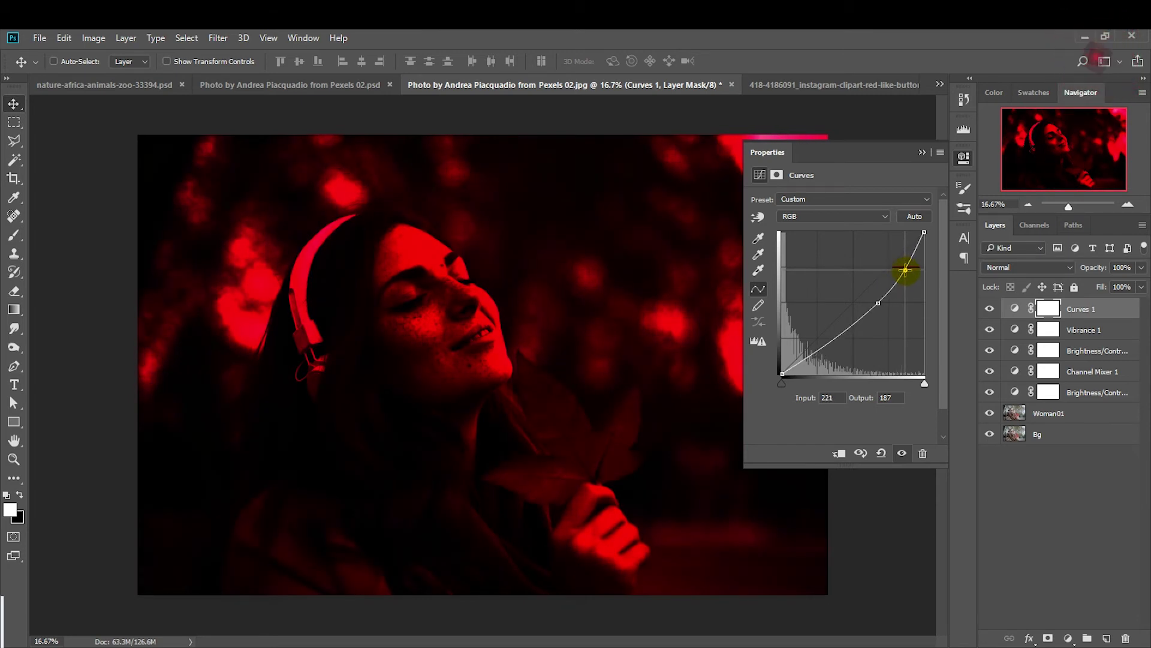
drag(833, 343, 833, 347)
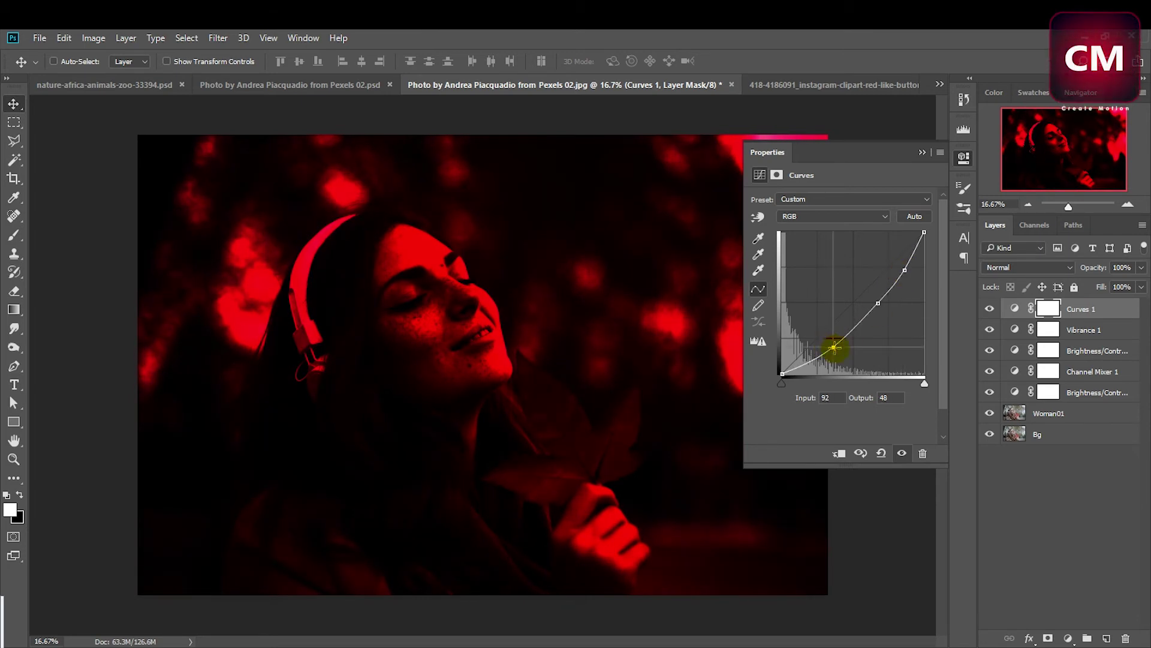
click(965, 157)
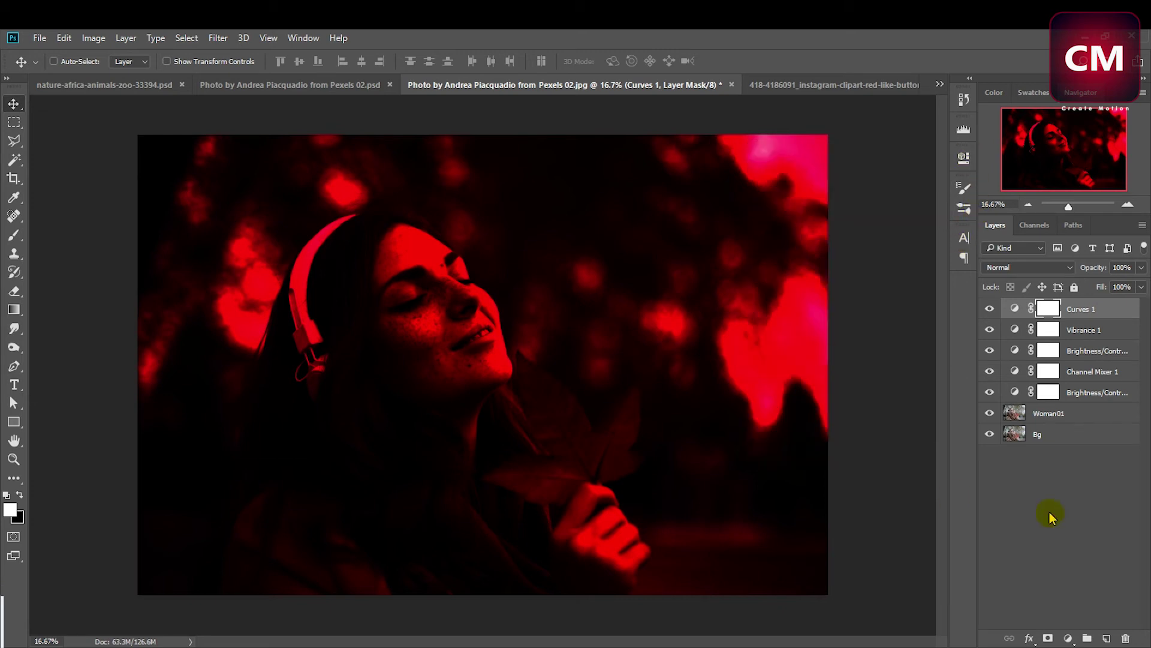
Step: Add a Glow01 layer and draw an elliptical selection over the woman's face
click(1107, 638)
text(Glow01)
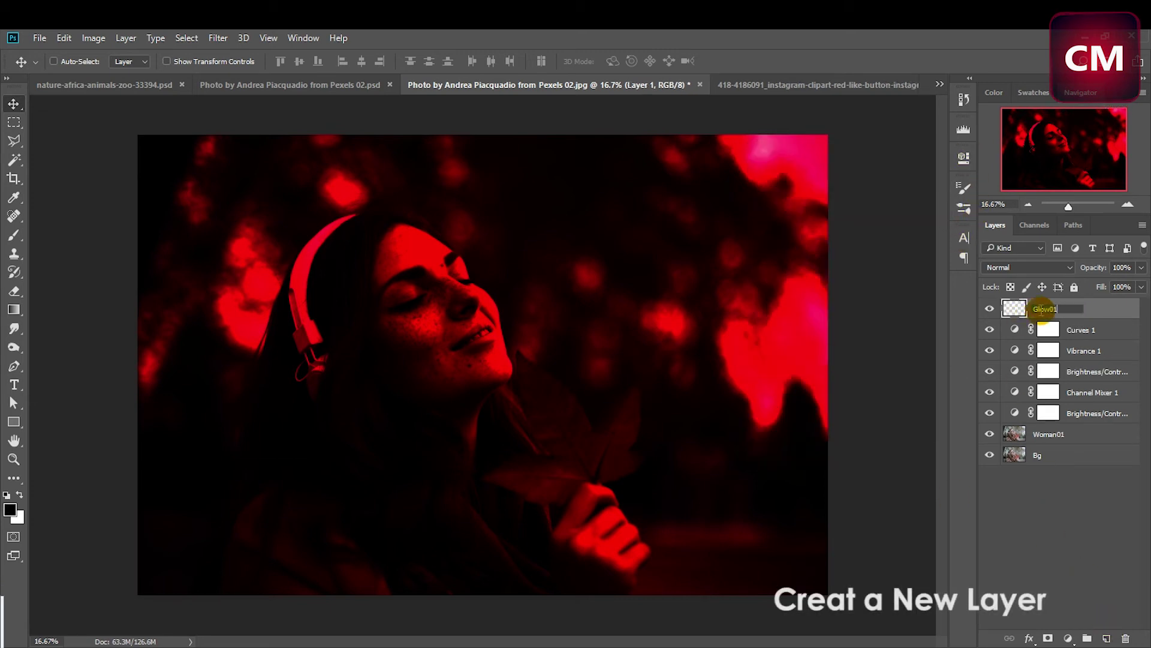
key(Return)
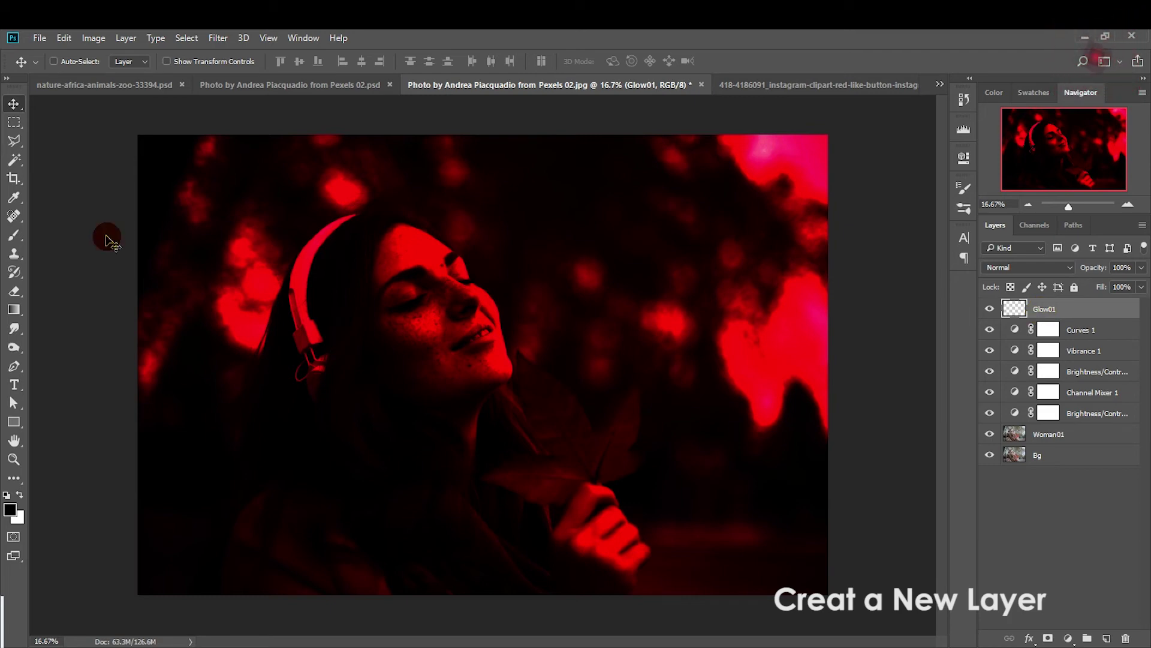
click(14, 122)
click(55, 136)
drag(395, 234, 564, 400)
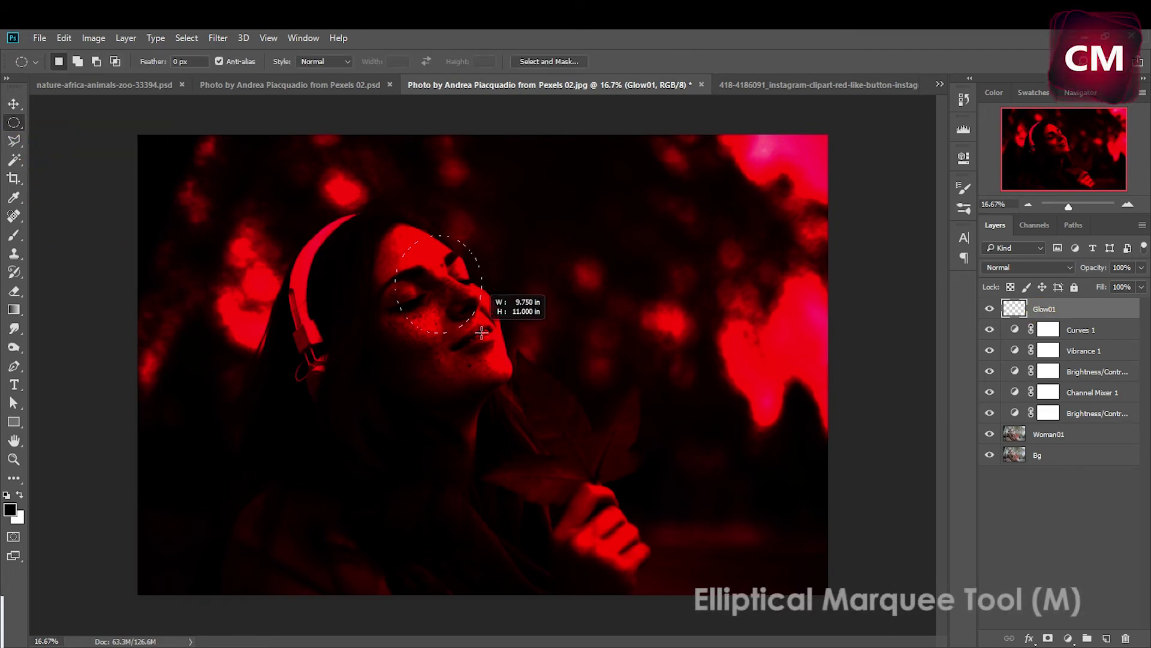
Step: Fill the circular selection with white and deselect it
click(19, 495)
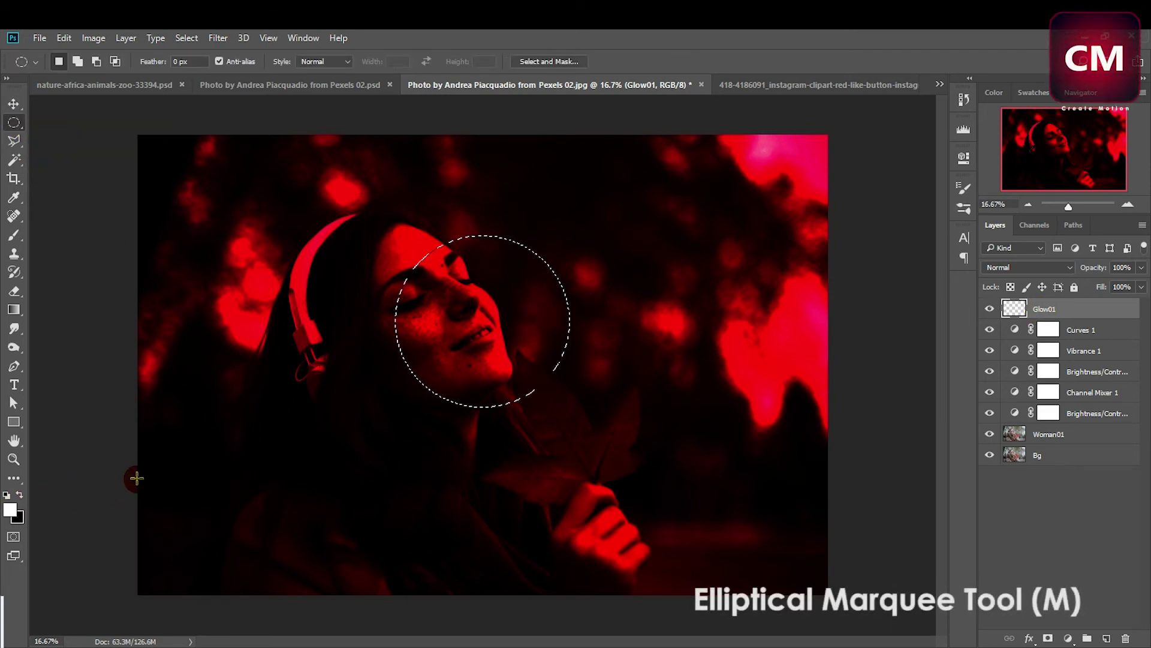
click(13, 309)
click(54, 319)
click(443, 305)
click(13, 104)
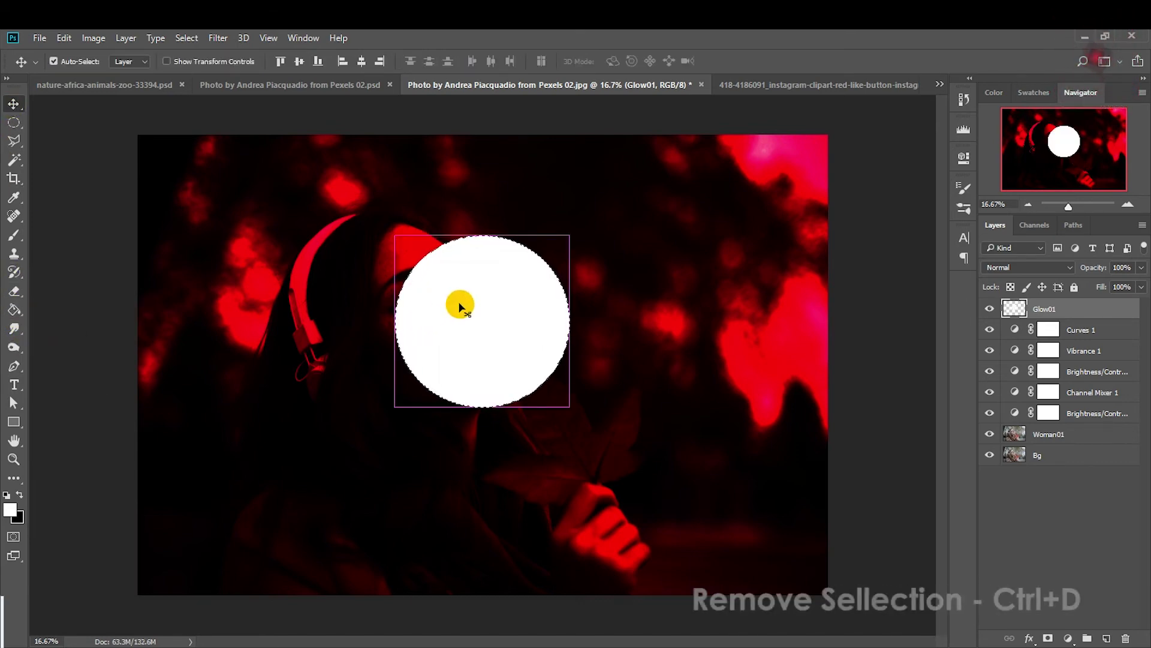
key(ctrl+d)
Step: Gaussian-blur the white circle heavily (~355) and blend Glow01 in Overlay
click(218, 38)
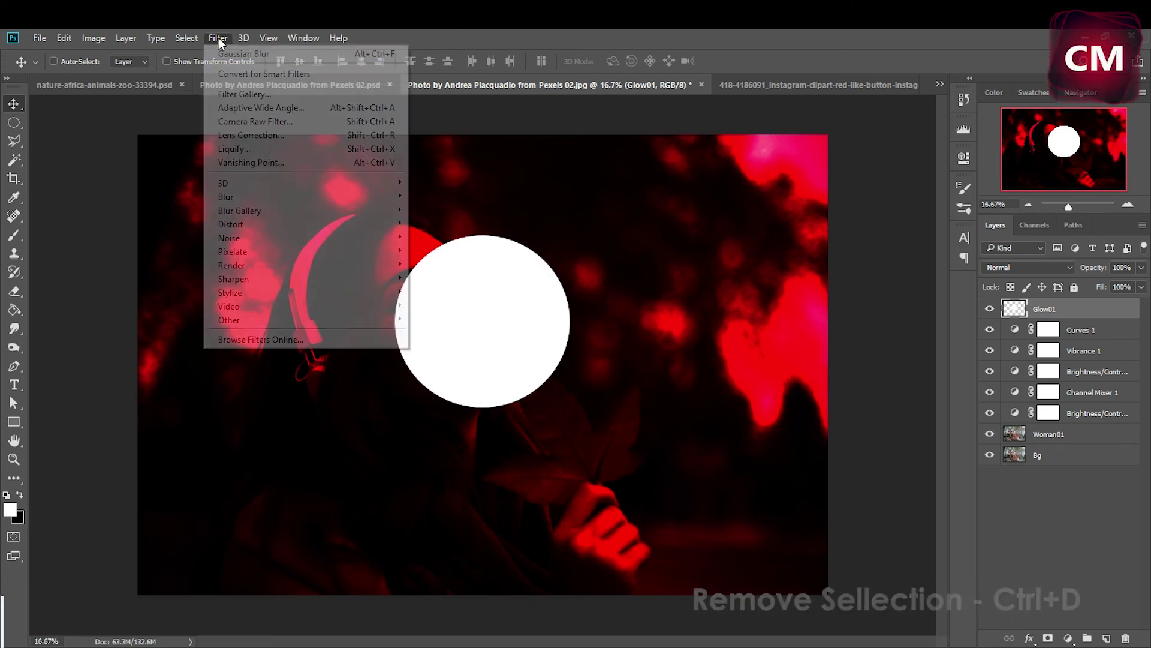
click(450, 249)
drag(684, 412, 765, 413)
click(829, 221)
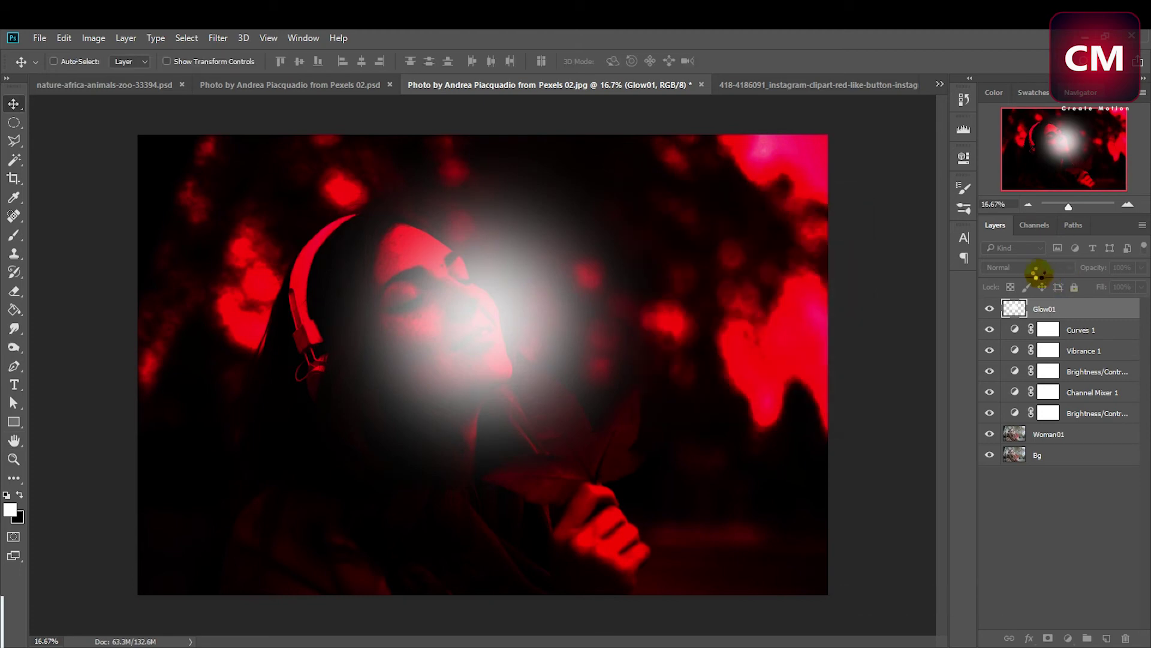
click(1036, 268)
click(1026, 406)
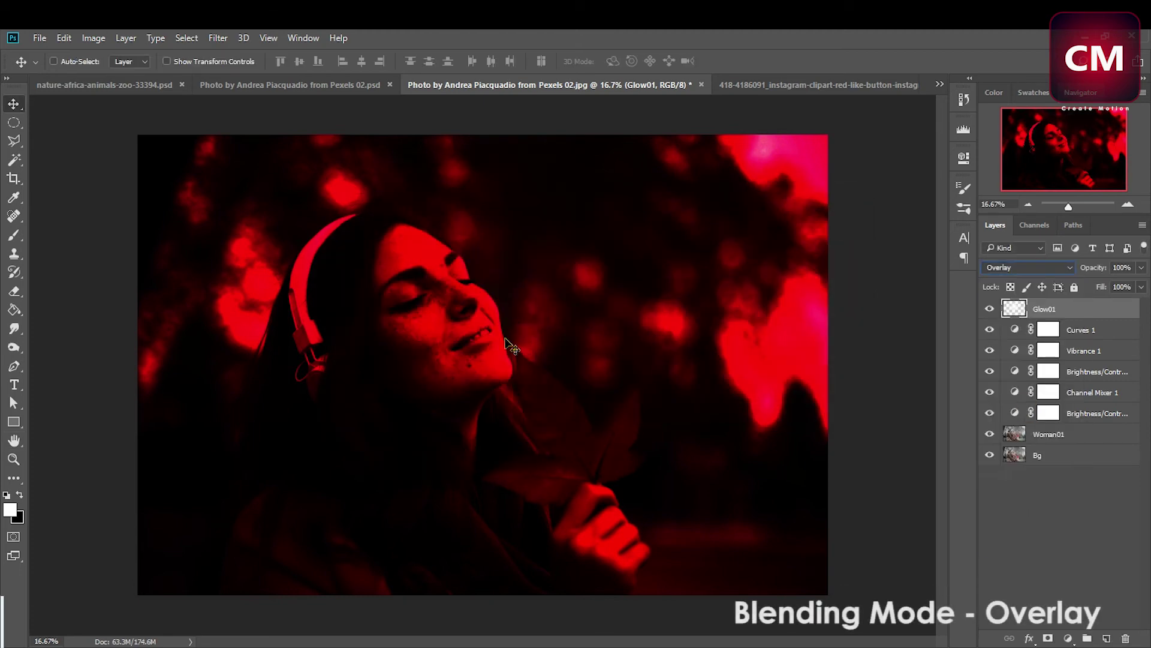
click(989, 309)
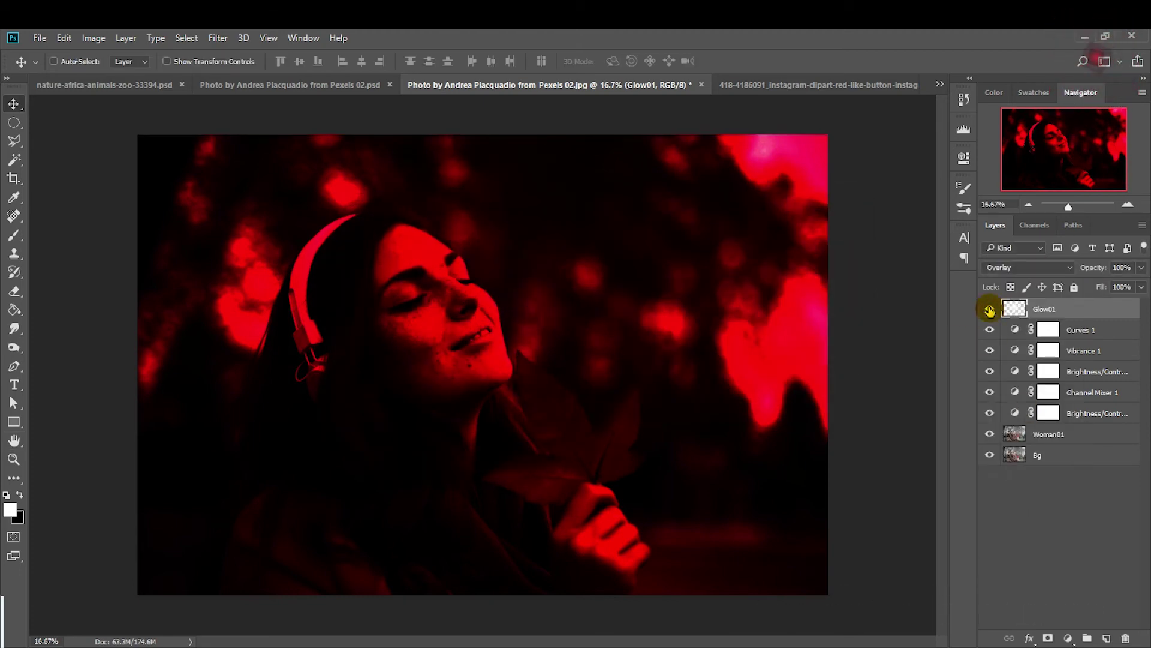
Step: Set black as foreground colour and add a new layer named Black
key(d)
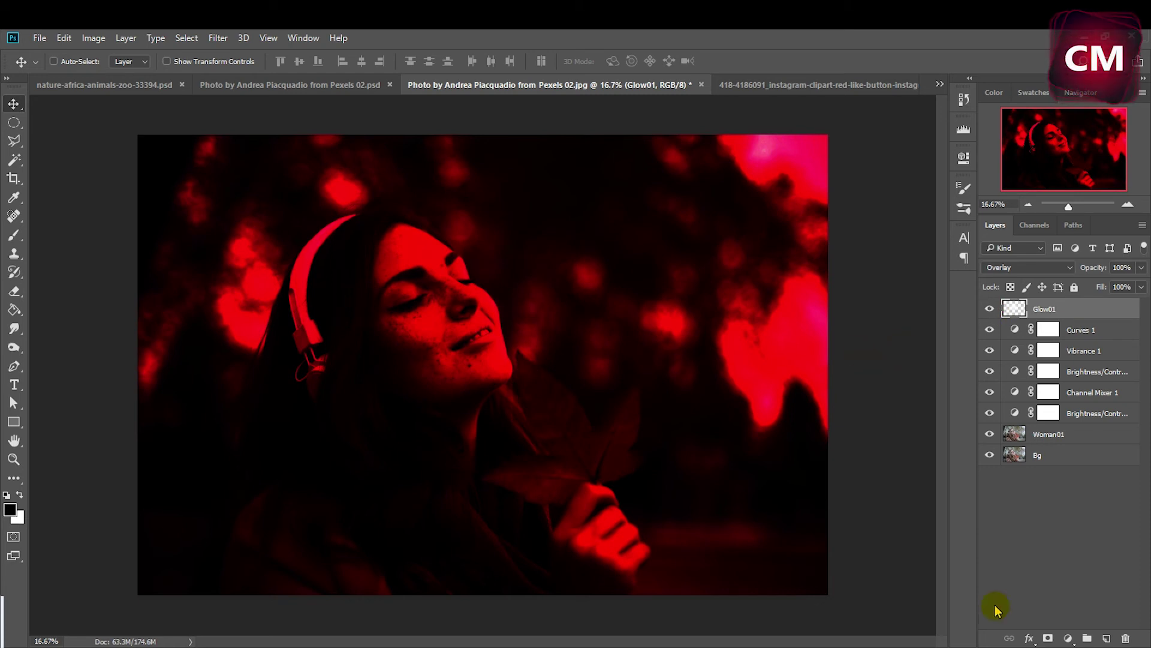
click(1109, 639)
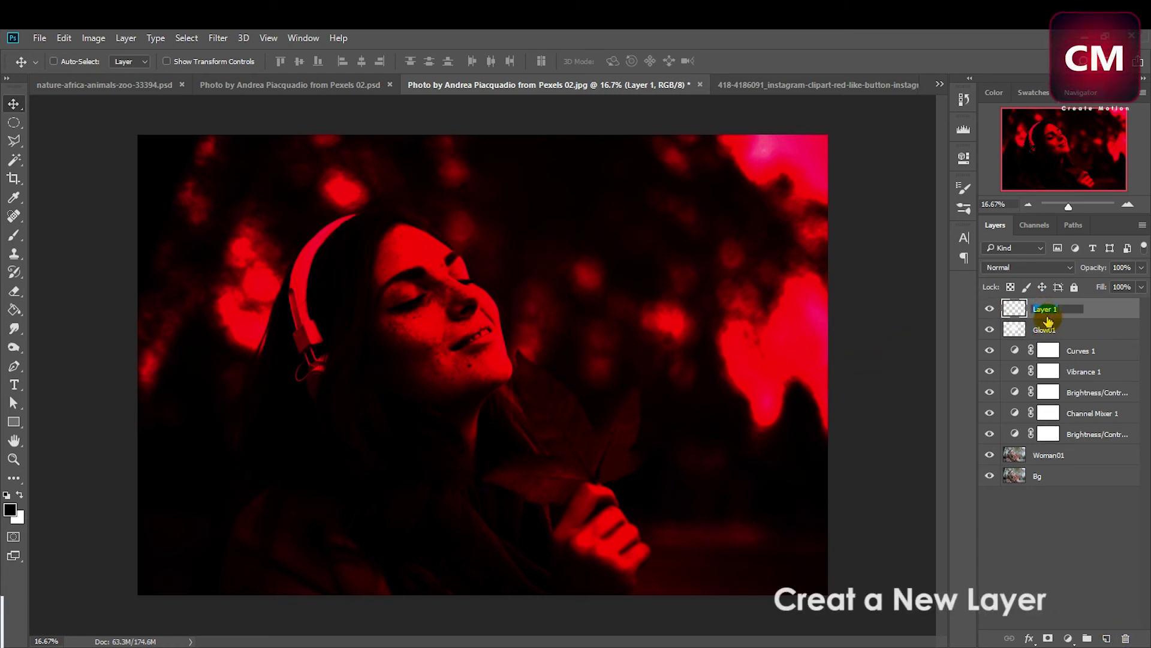
text(Black)
key(Return)
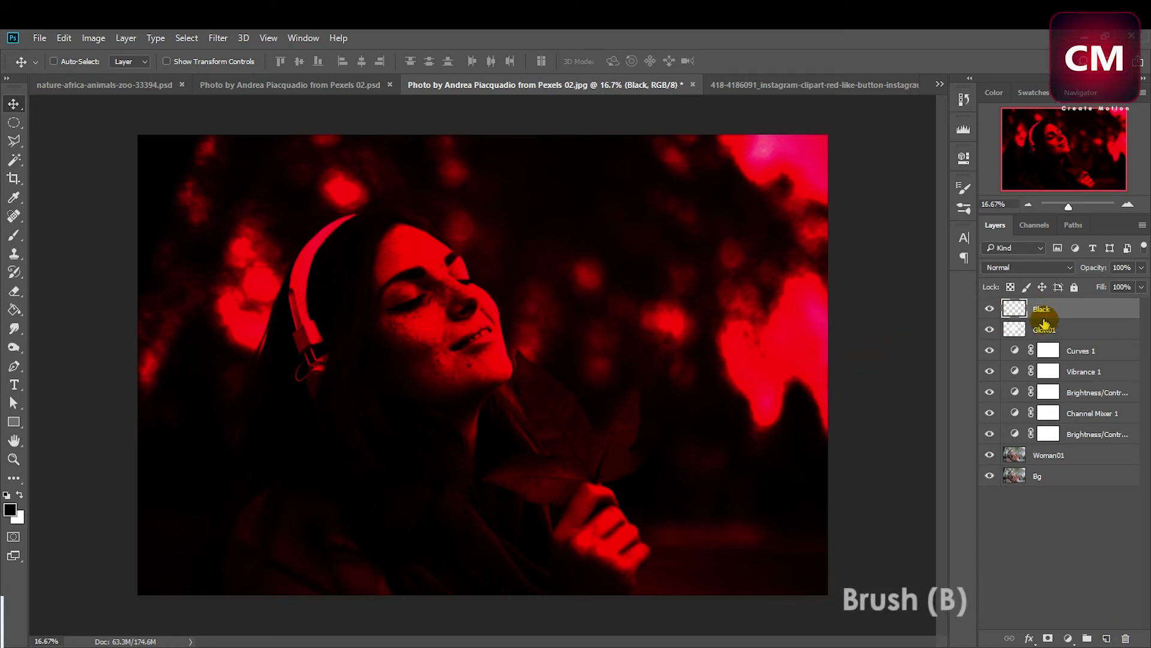
Step: Brush black over the bright right-side glow, lower-right streak and upper-left bokeh
key(b)
mouse_move(719, 159)
mouse_down()
mouse_move(830, 147)
mouse_move(802, 199)
mouse_up()
drag(828, 257, 725, 229)
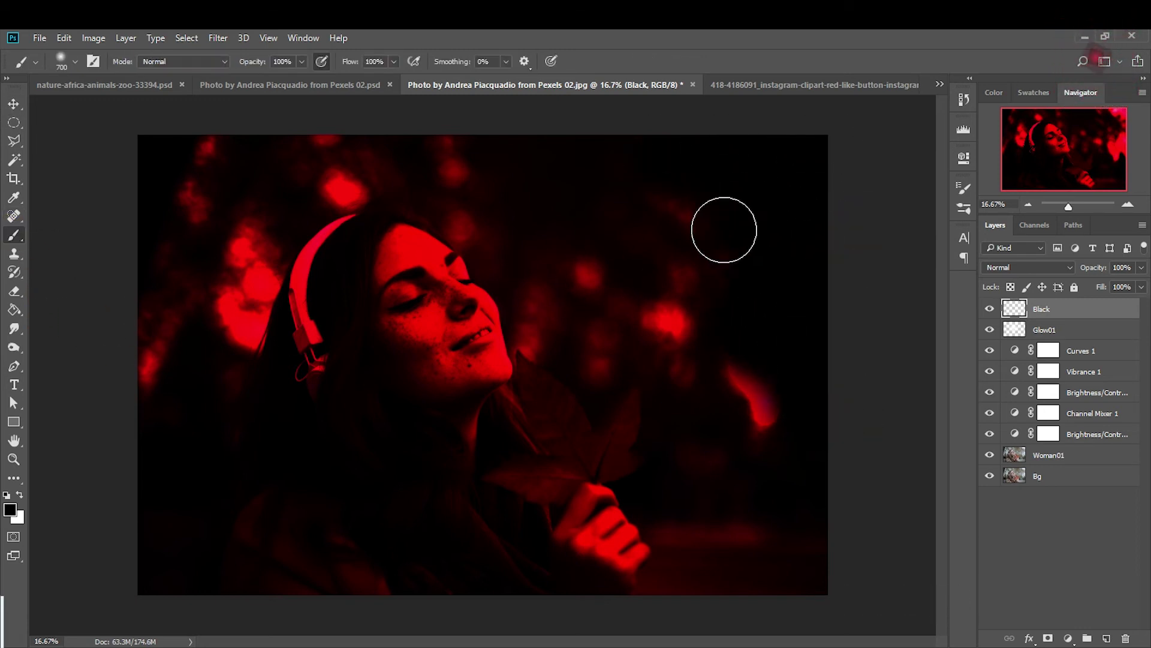
key(bracketright)
key(bracketright)
key(bracketright)
drag(786, 308, 730, 290)
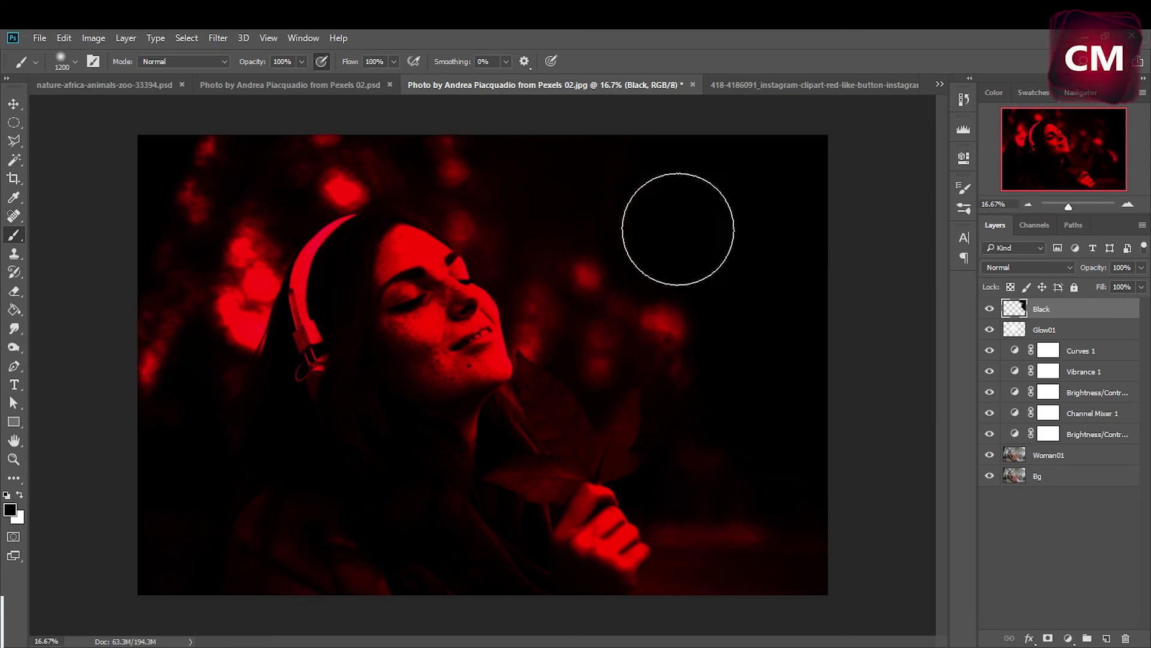
mouse_move(318, 128)
mouse_down()
mouse_move(147, 288)
mouse_move(146, 347)
mouse_move(189, 351)
mouse_move(200, 295)
mouse_up()
key(bracketleft)
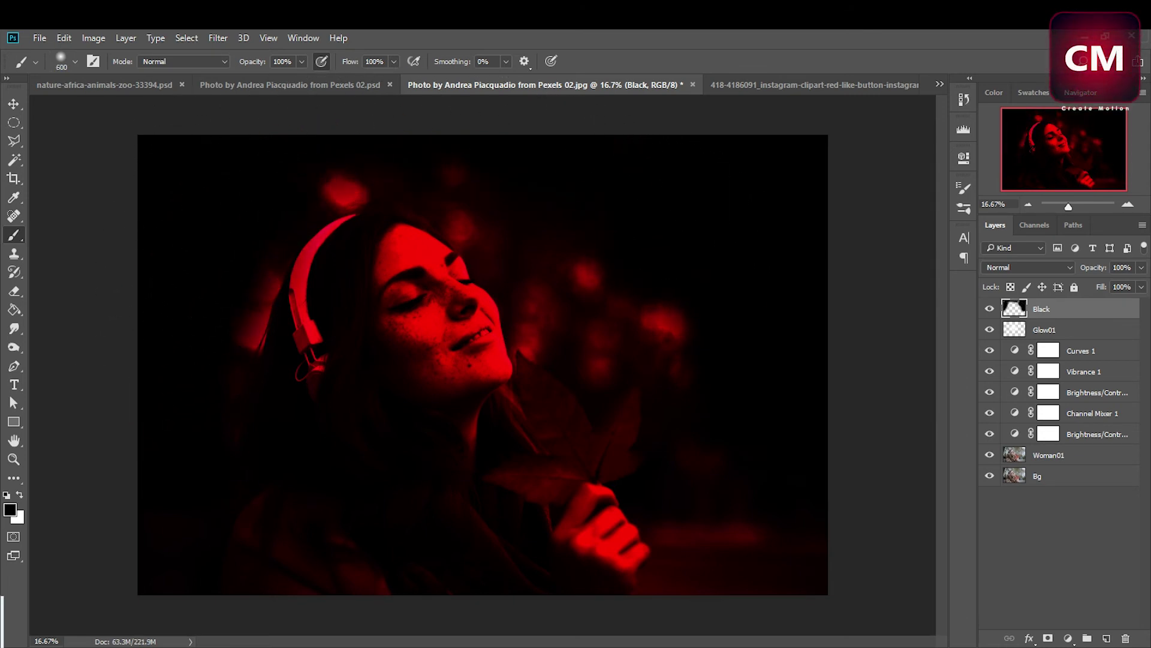
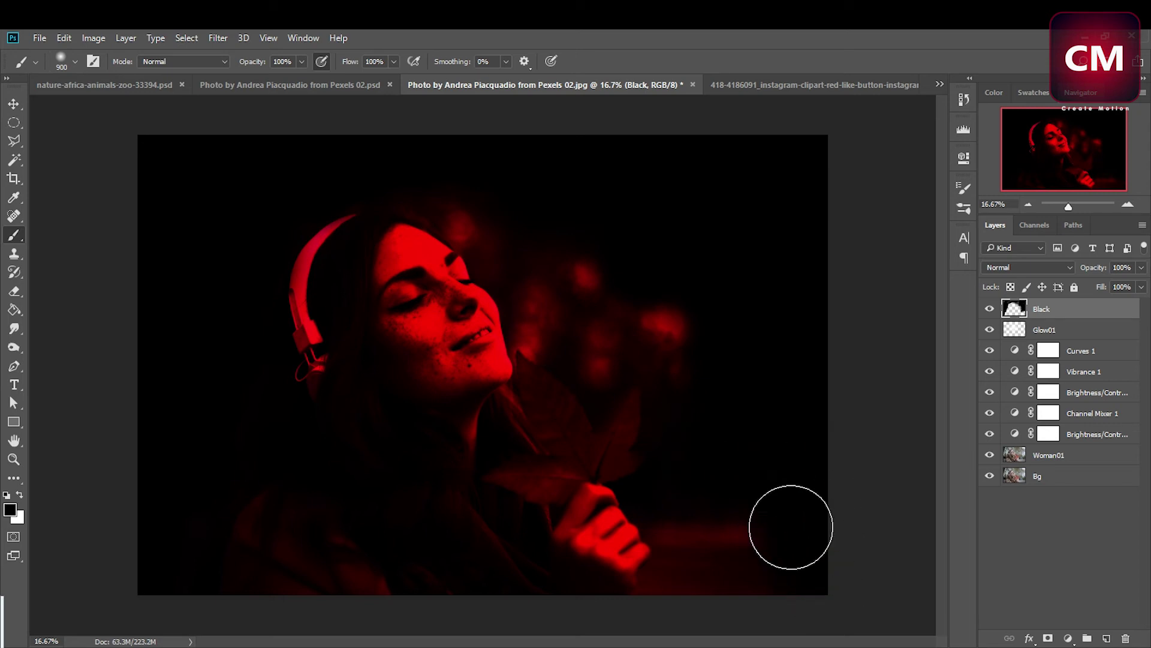
Step: Paint black over the stray red glow on the right and lower-left edges with a larger brush
drag(791, 527, 709, 518)
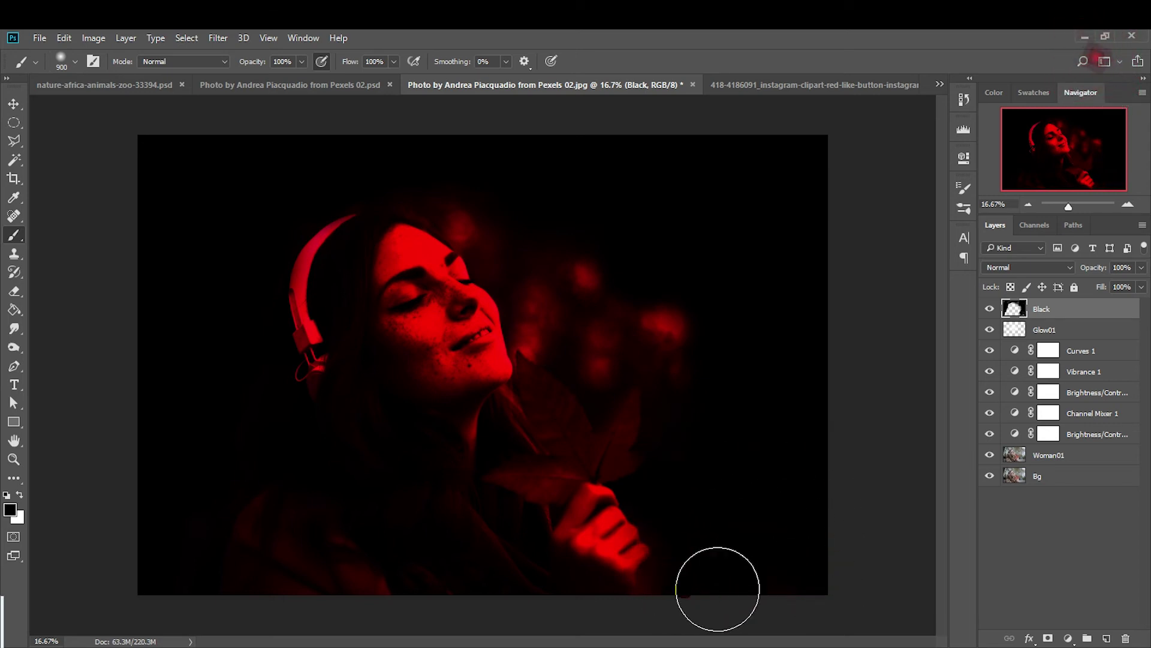
key(bracketright)
key(bracketright)
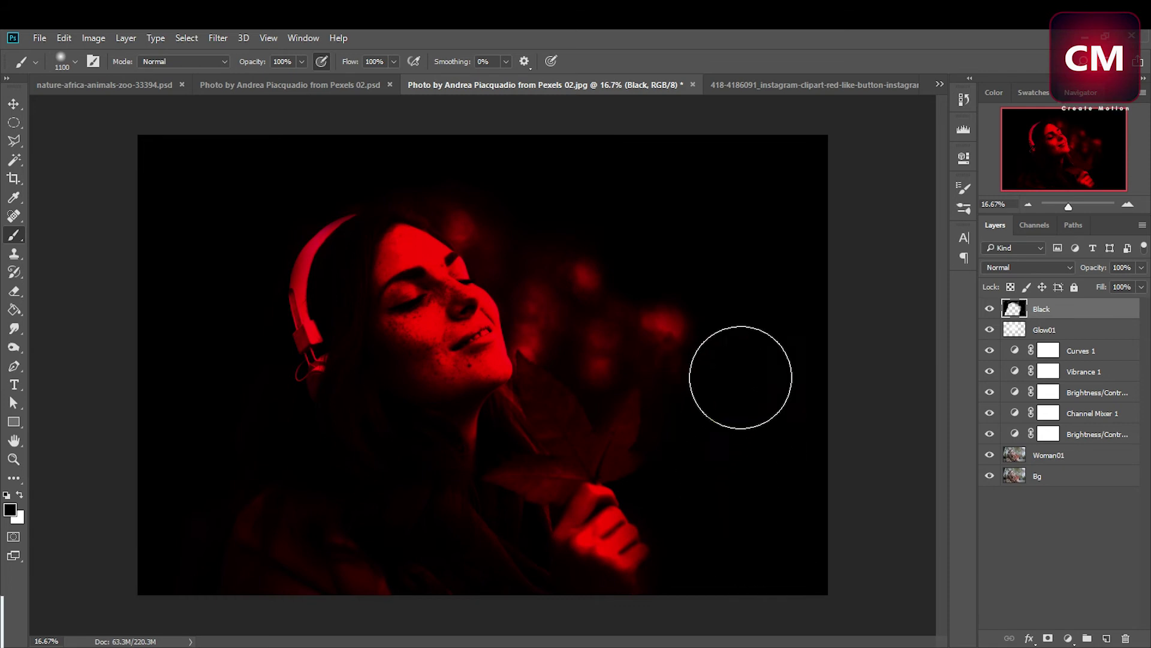
click(684, 325)
key(bracketright)
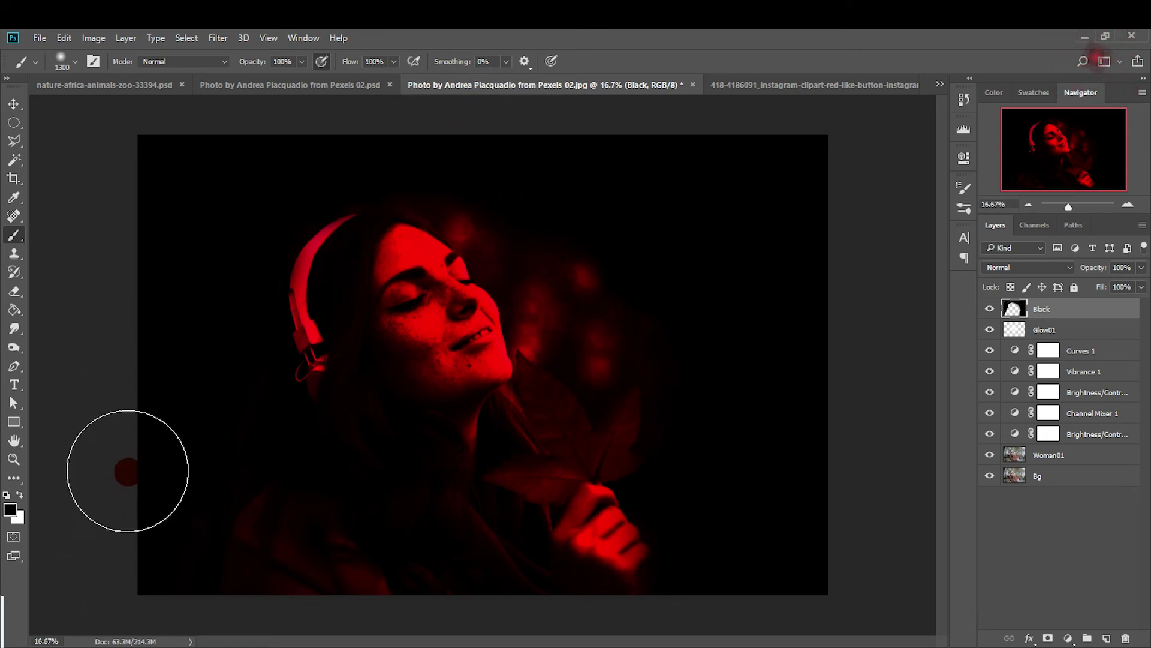
click(13, 103)
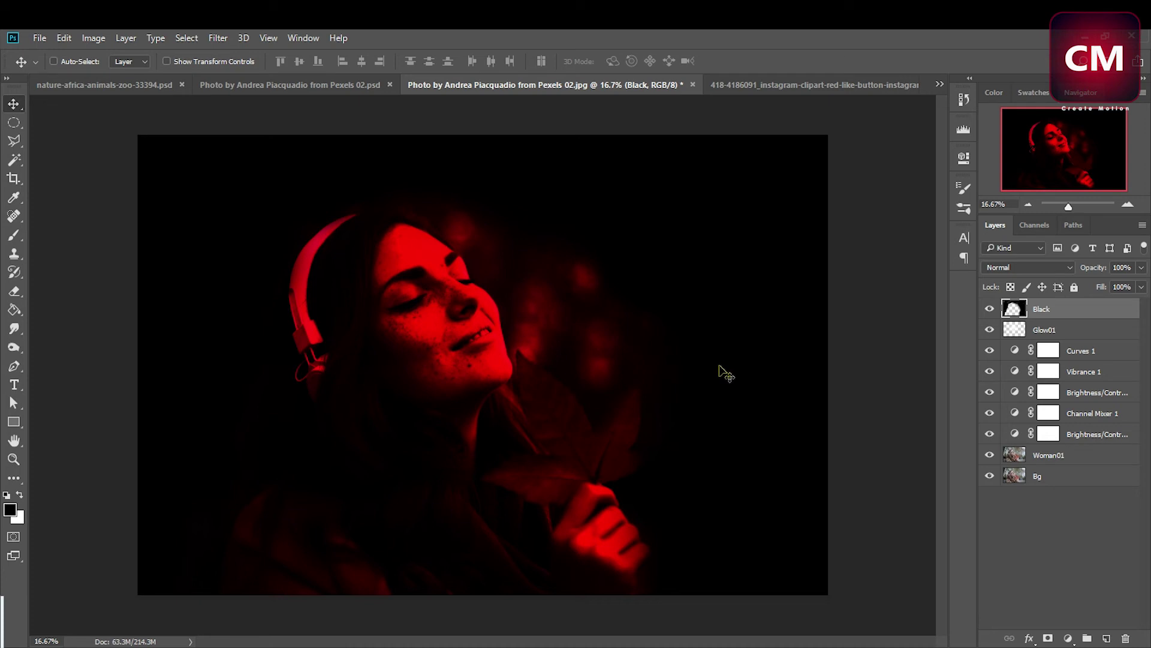
Step: Bring the like-heart icon into the portrait as Layer 1, below the colour adjustments
click(765, 85)
mouse_move(583, 324)
mouse_down()
mouse_move(511, 90)
mouse_move(589, 297)
mouse_move(541, 294)
mouse_up()
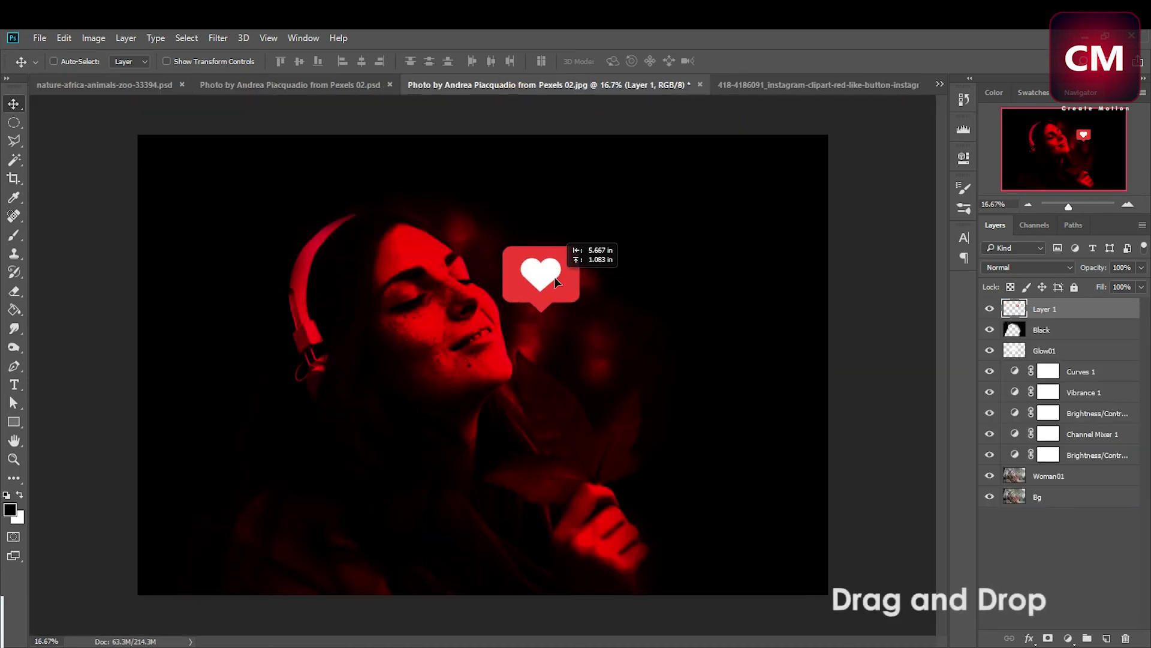
drag(986, 324, 1035, 465)
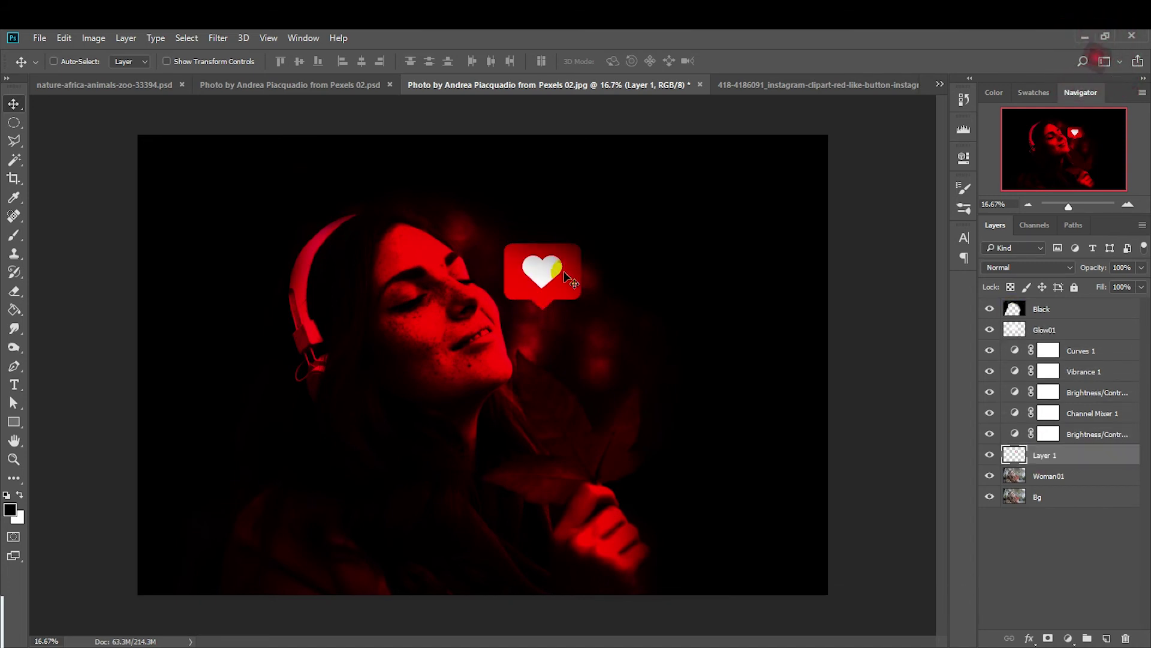
mouse_move(566, 282)
mouse_down()
mouse_move(572, 290)
mouse_move(583, 275)
mouse_up()
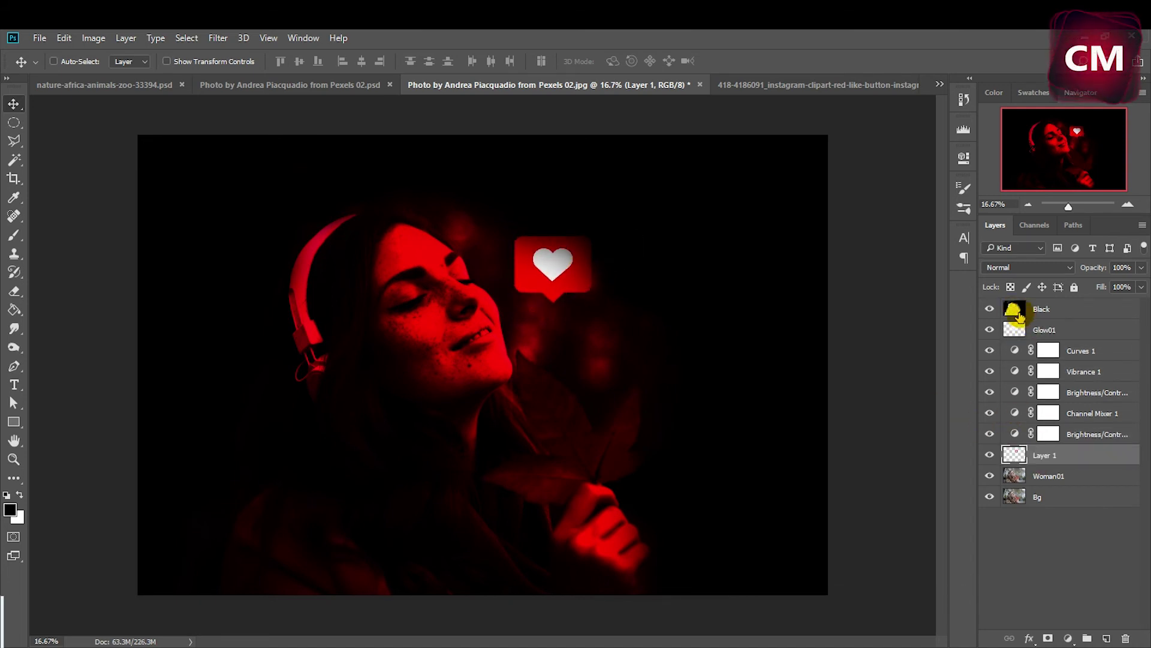
Step: Move the Black layer below the heart layer and lower its opacity
drag(1032, 335, 1052, 465)
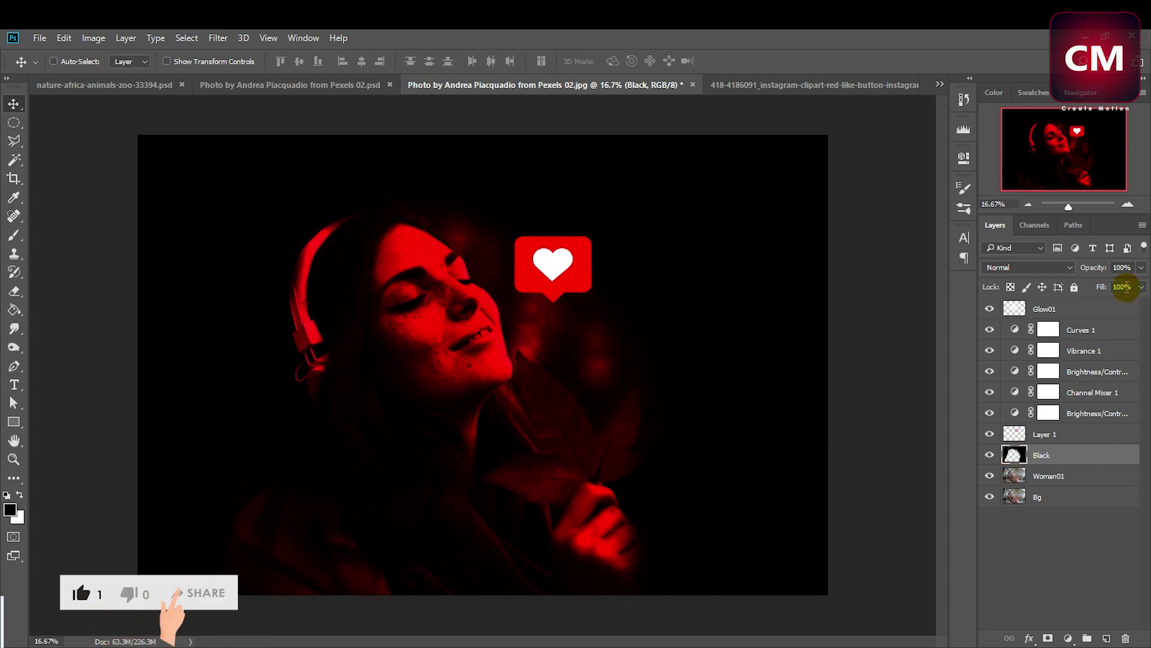
click(1141, 267)
drag(1141, 284, 1114, 286)
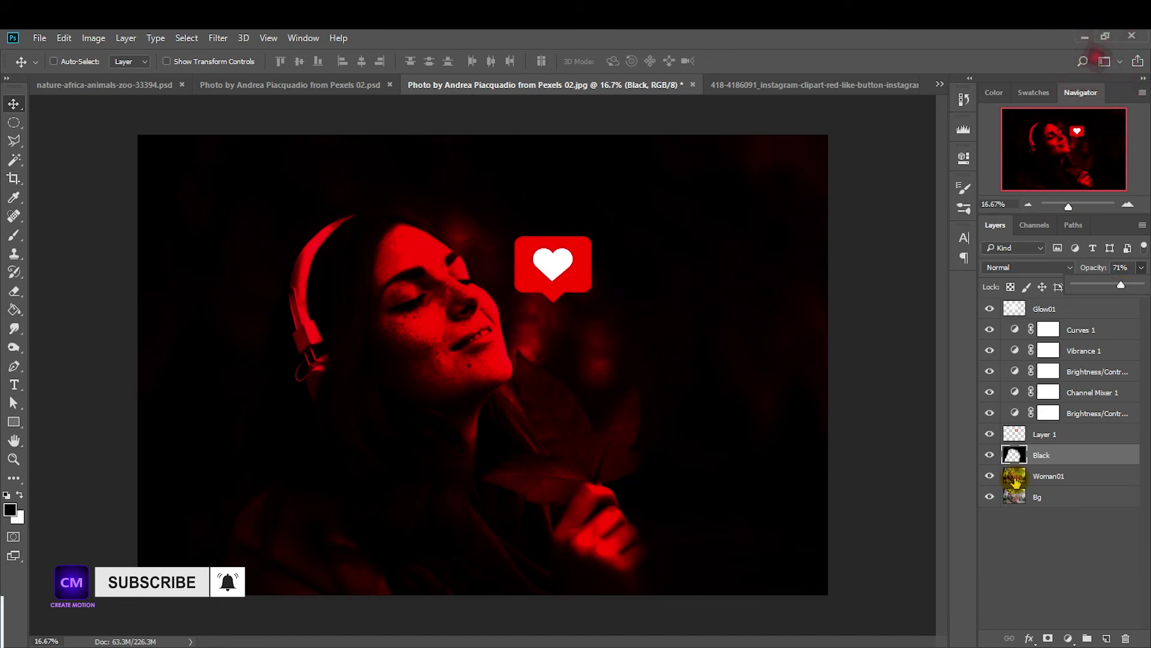
Step: Nudge the heart upward and shrink it to about three quarters size
click(1020, 436)
drag(577, 309, 578, 296)
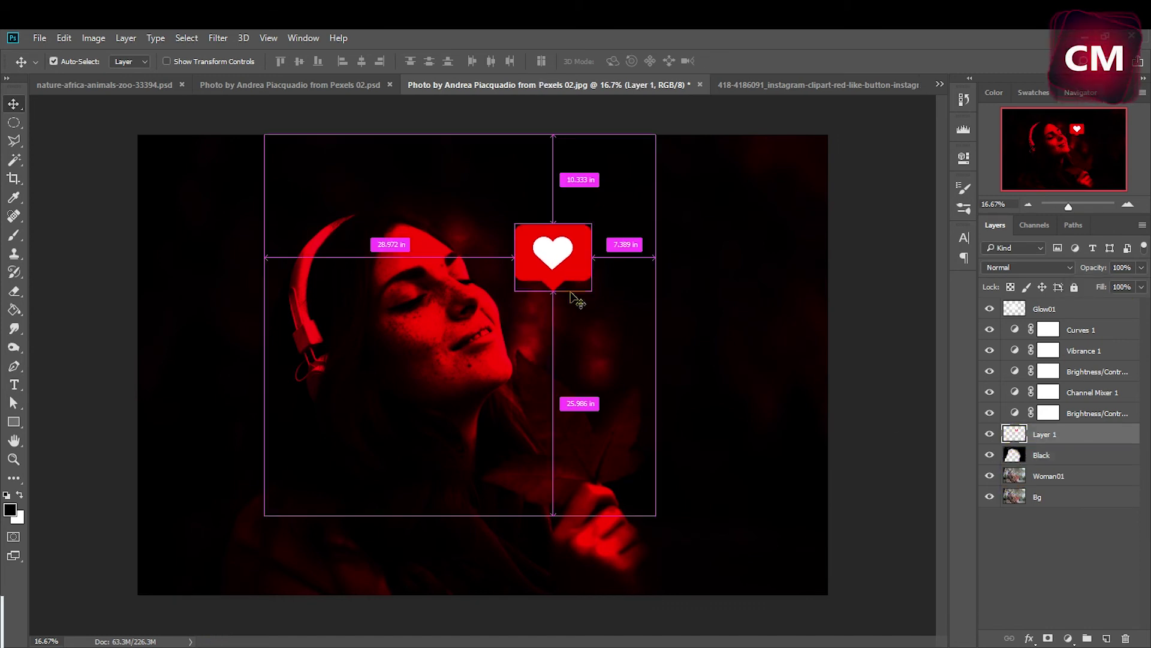
key(ctrl+t)
drag(592, 225, 550, 240)
key(Return)
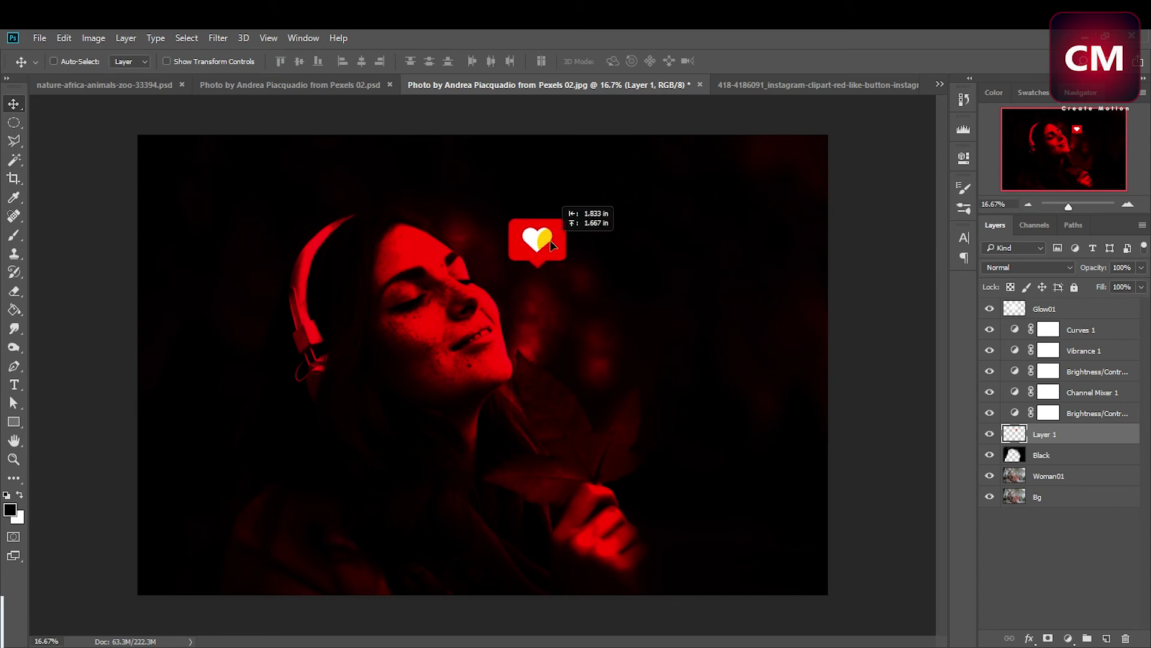
Step: Give the heart layer a red outer glow with adjusted opacity and smaller size, plus a red inner glow
double_click(1014, 434)
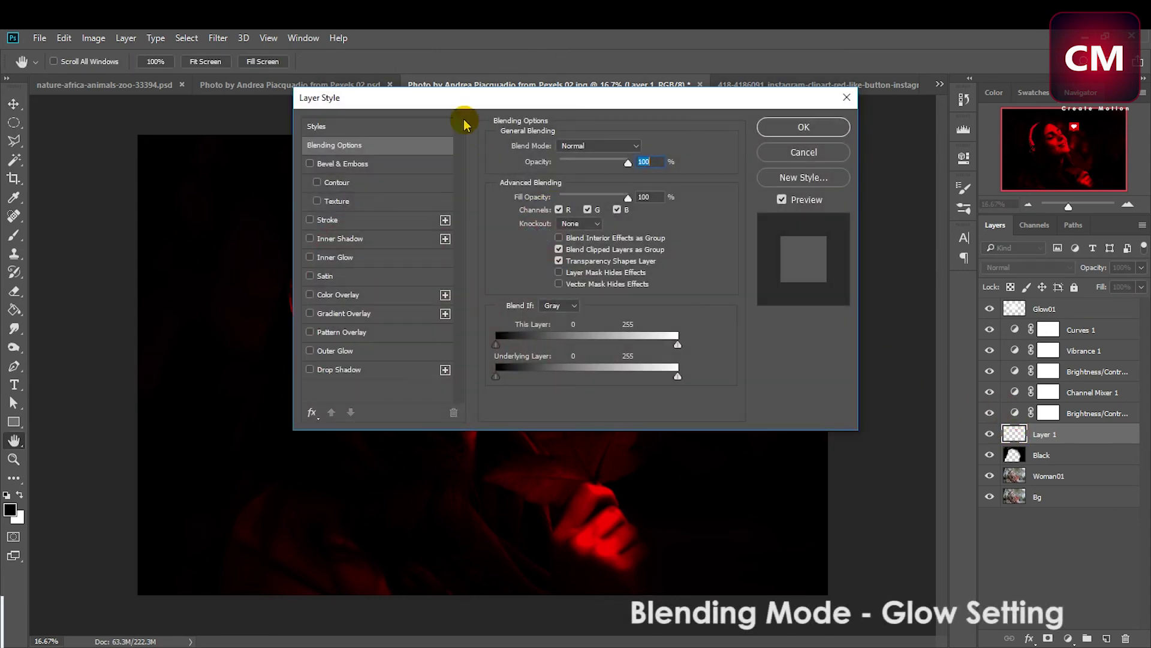
mouse_move(420, 103)
mouse_down()
mouse_move(701, 115)
mouse_move(709, 99)
mouse_up()
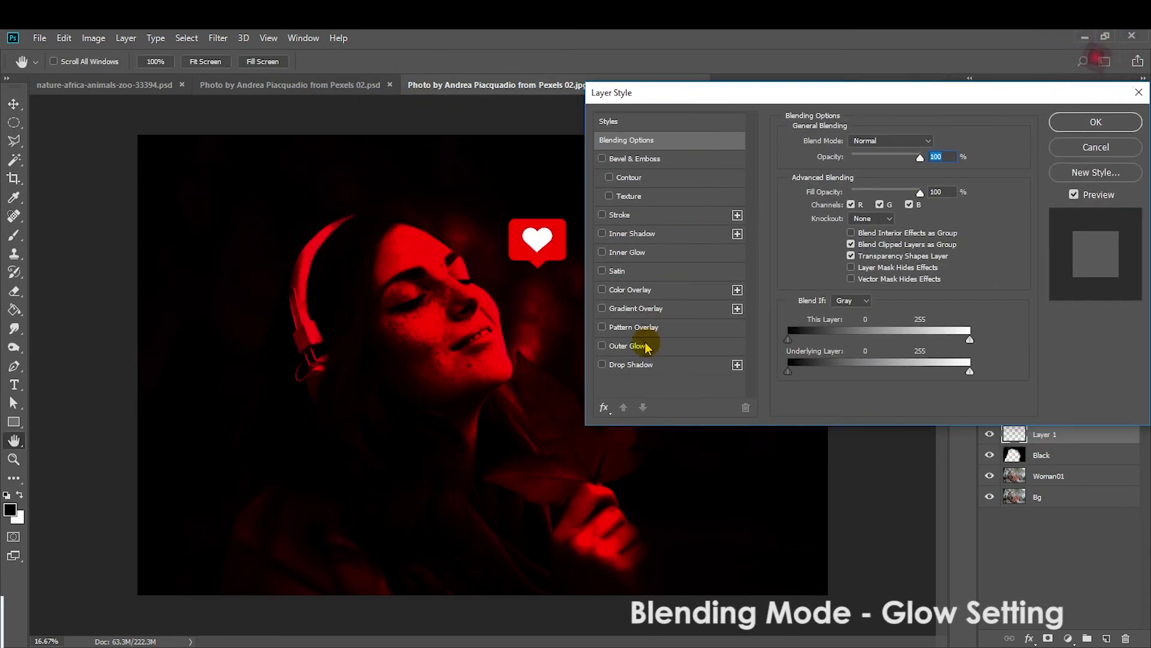
click(628, 346)
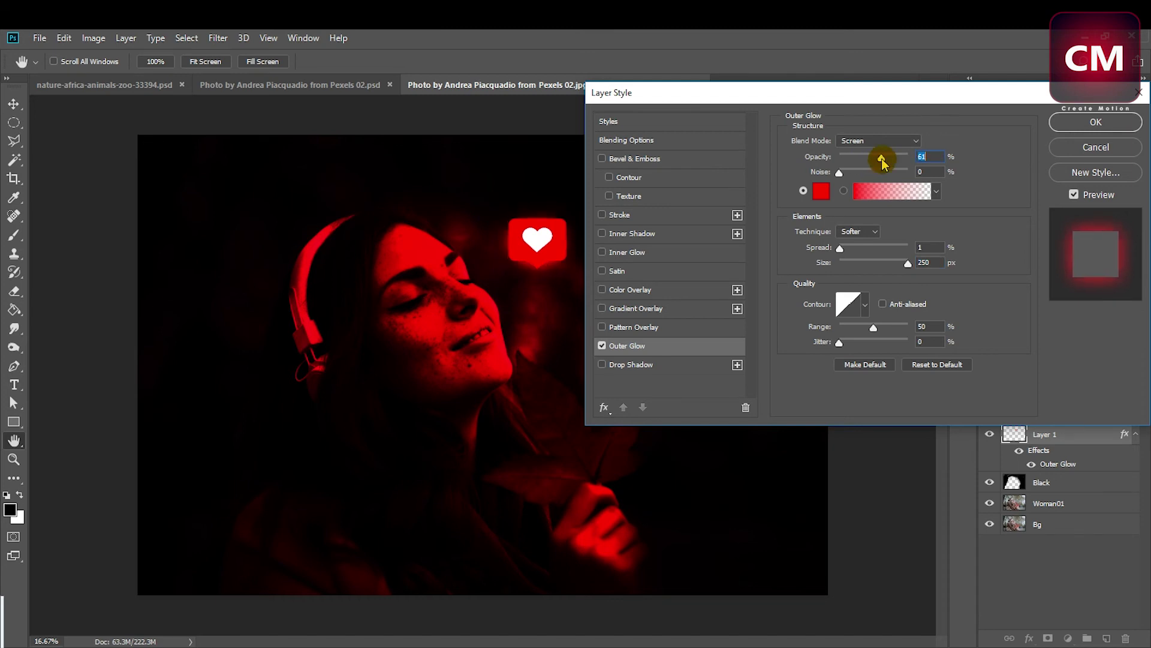
mouse_move(881, 160)
mouse_down()
mouse_move(922, 157)
mouse_move(850, 163)
mouse_move(877, 157)
mouse_up()
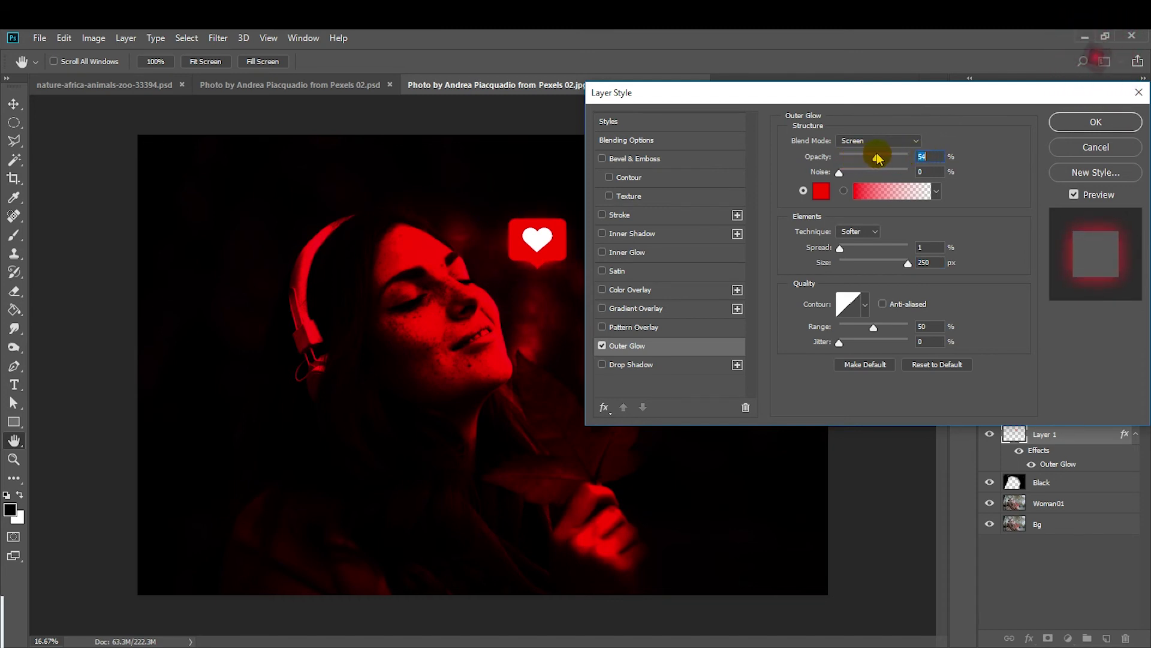
drag(907, 262, 868, 265)
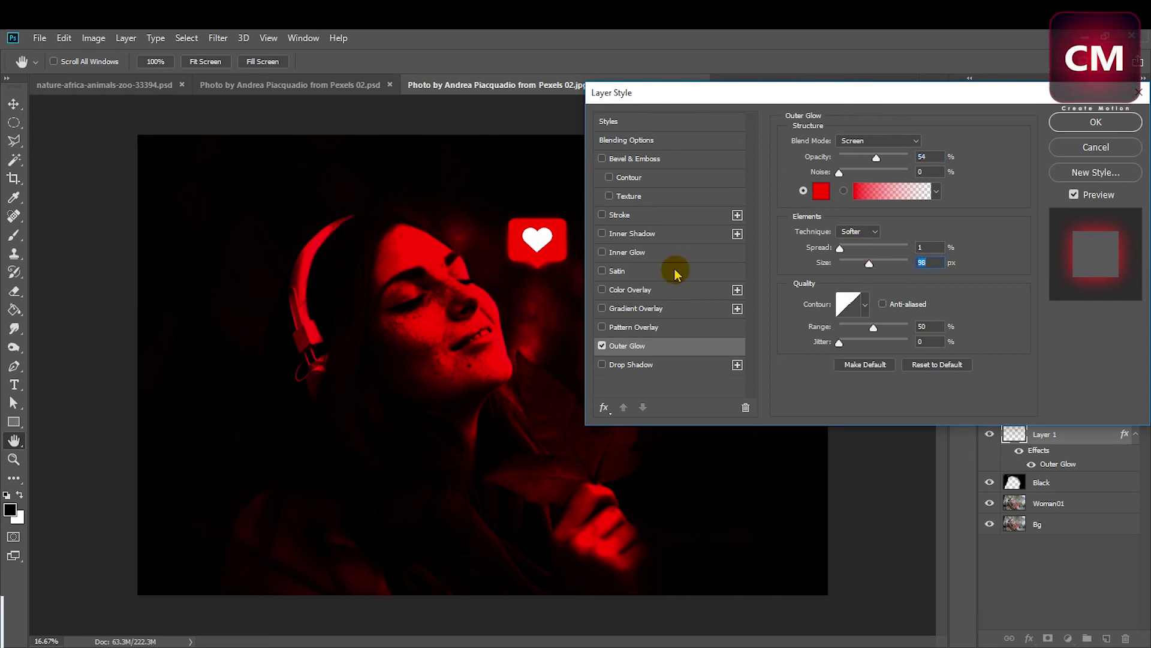
click(649, 255)
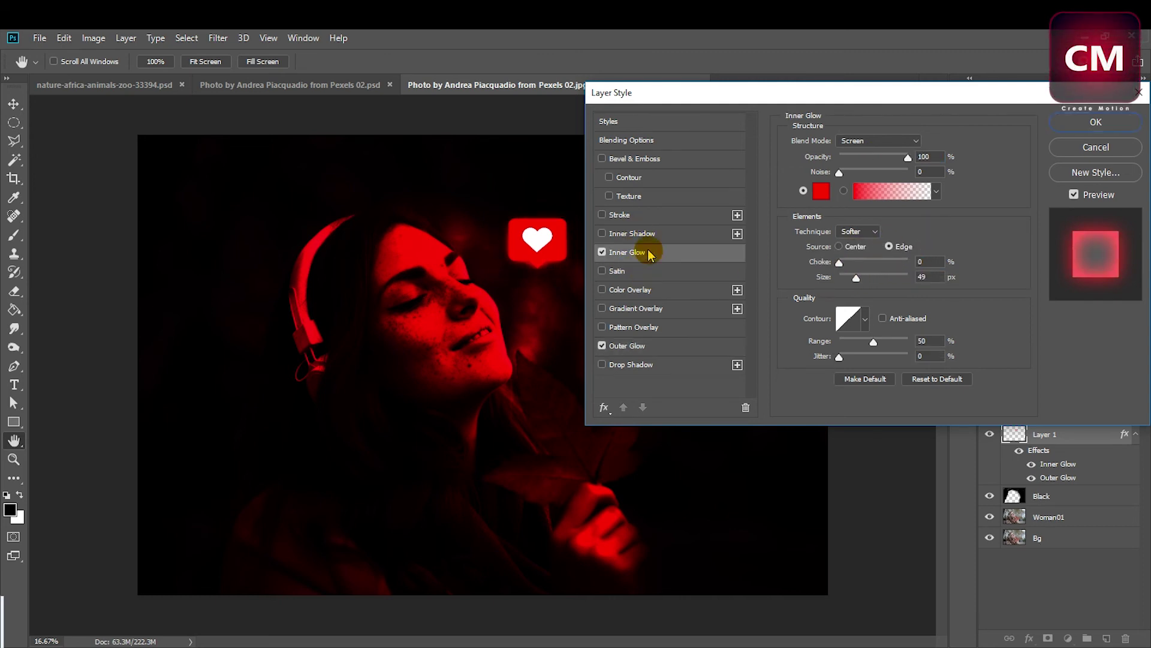
click(1096, 123)
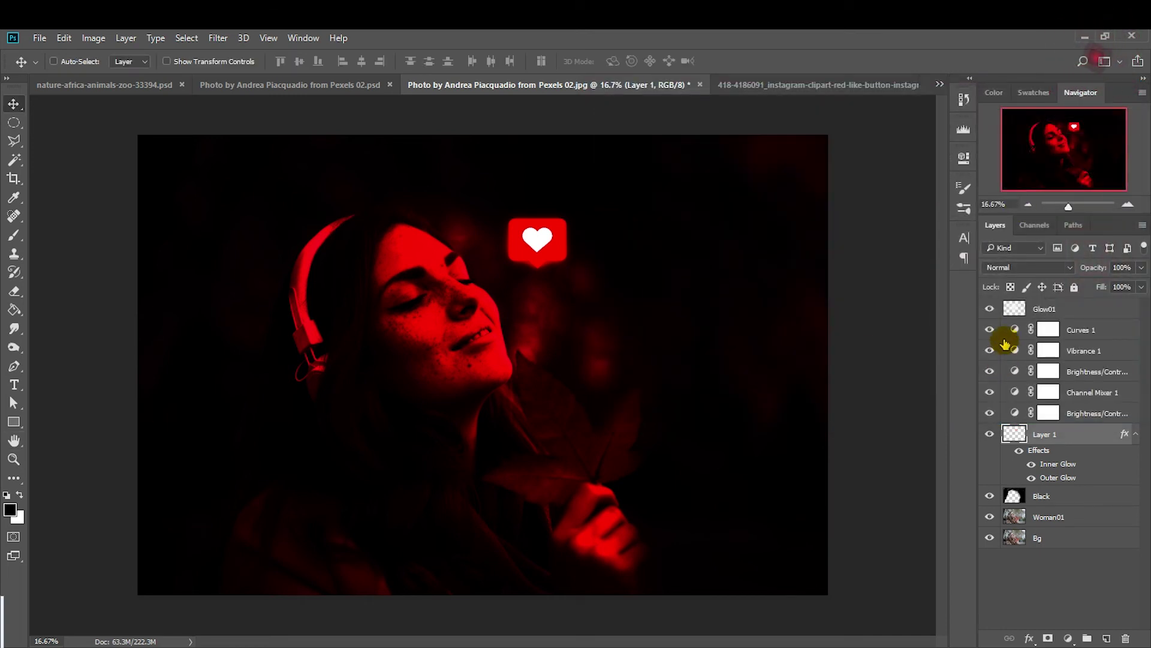
Step: Duplicate the Glow01 layer as Glow02
click(1015, 310)
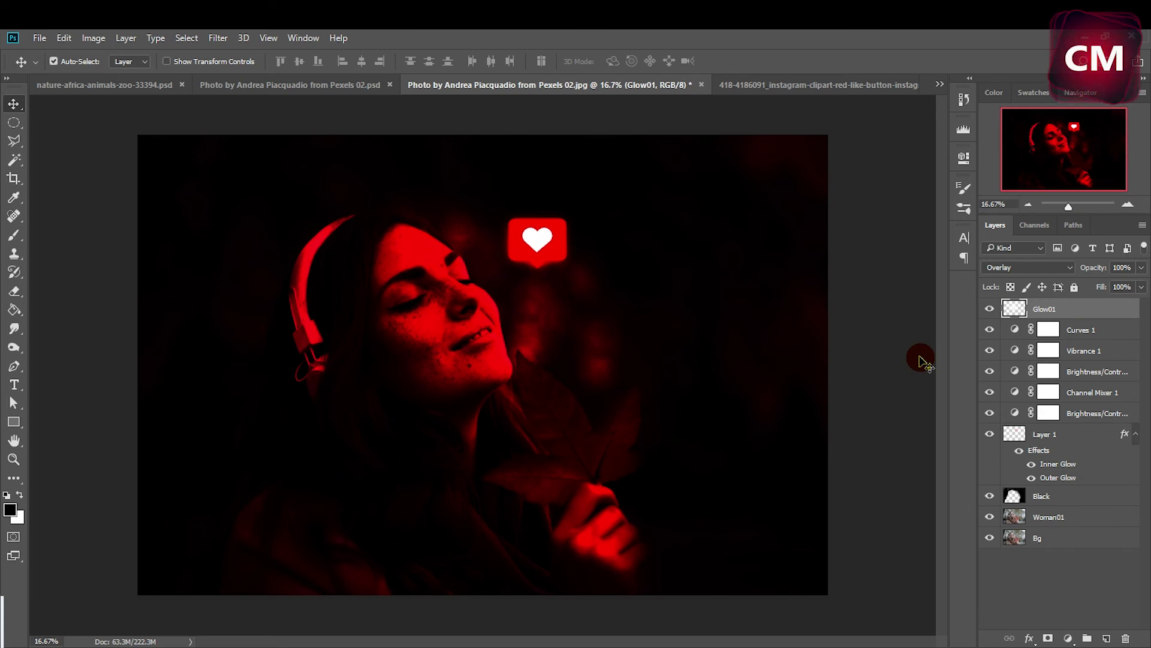
right_click(1047, 309)
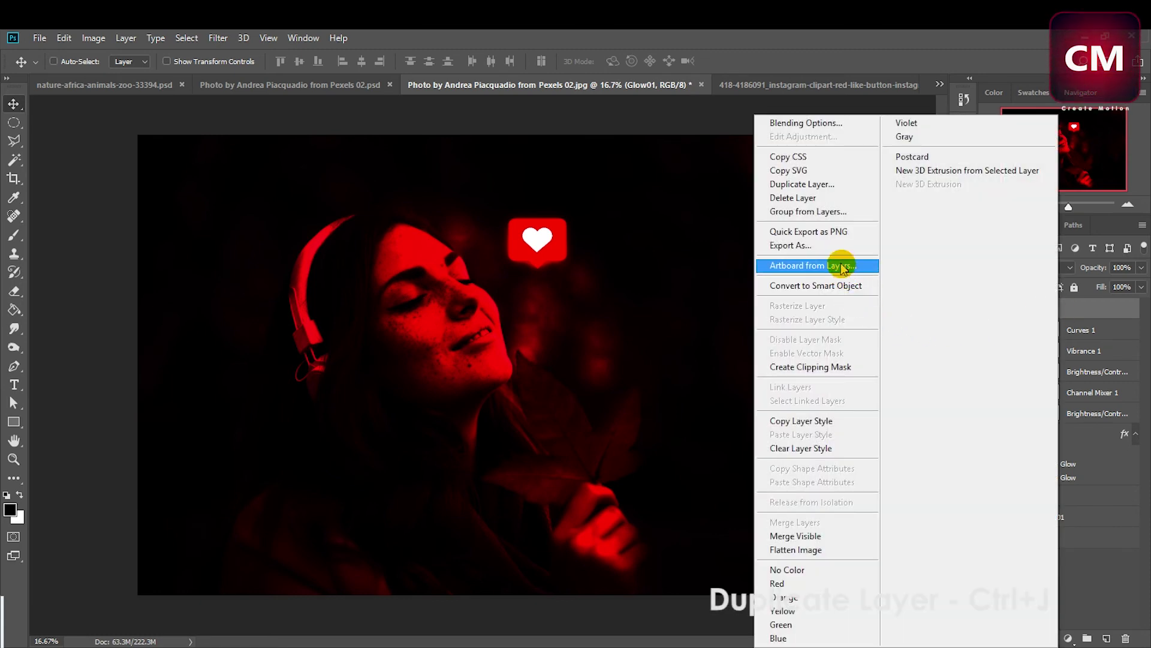
click(804, 184)
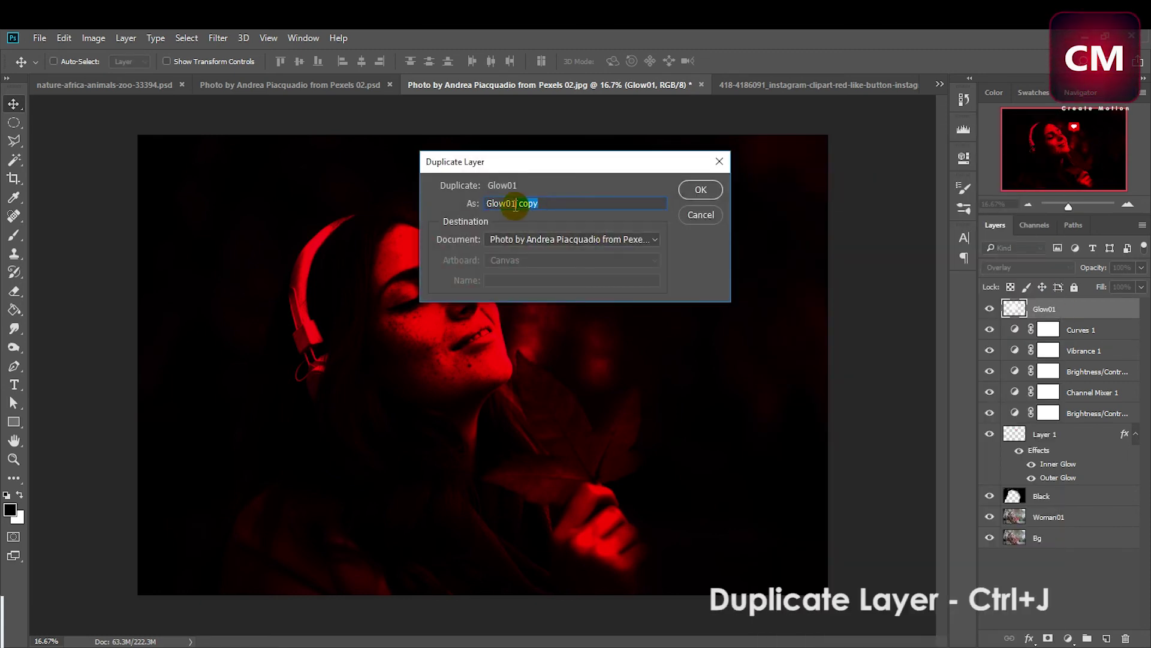
click(700, 190)
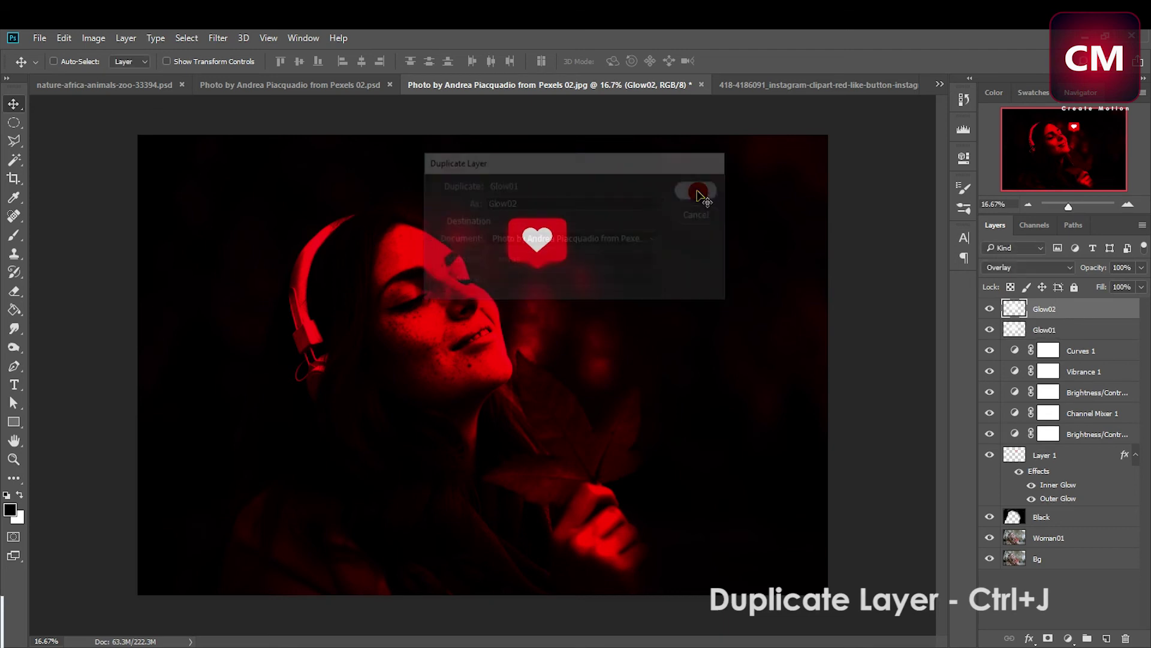
drag(444, 325, 531, 259)
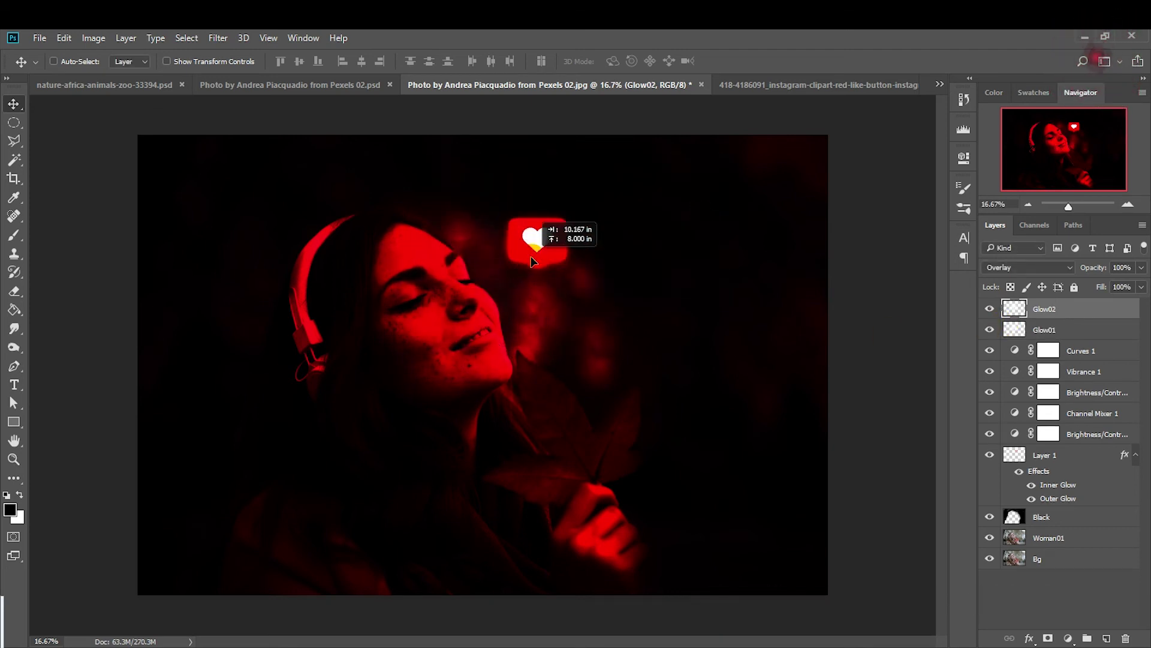
Step: Set Glow02 to Normal blending, centre it over the heart, and lower opacity to 30%
click(1019, 268)
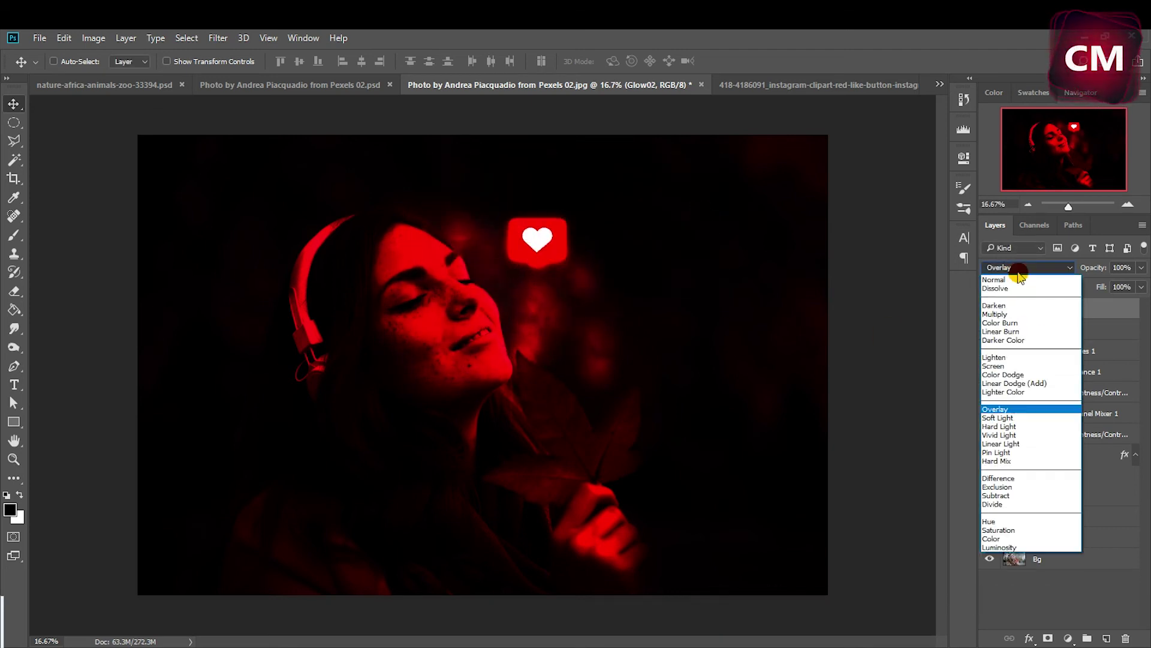
click(1020, 280)
drag(546, 240, 548, 271)
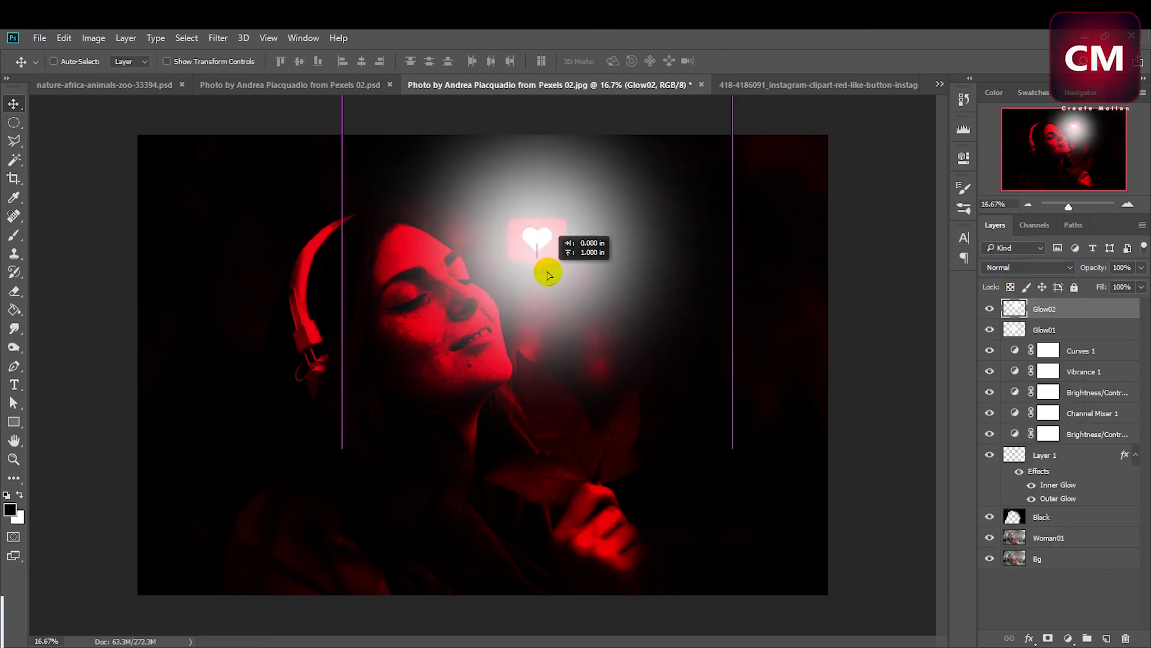
click(1009, 287)
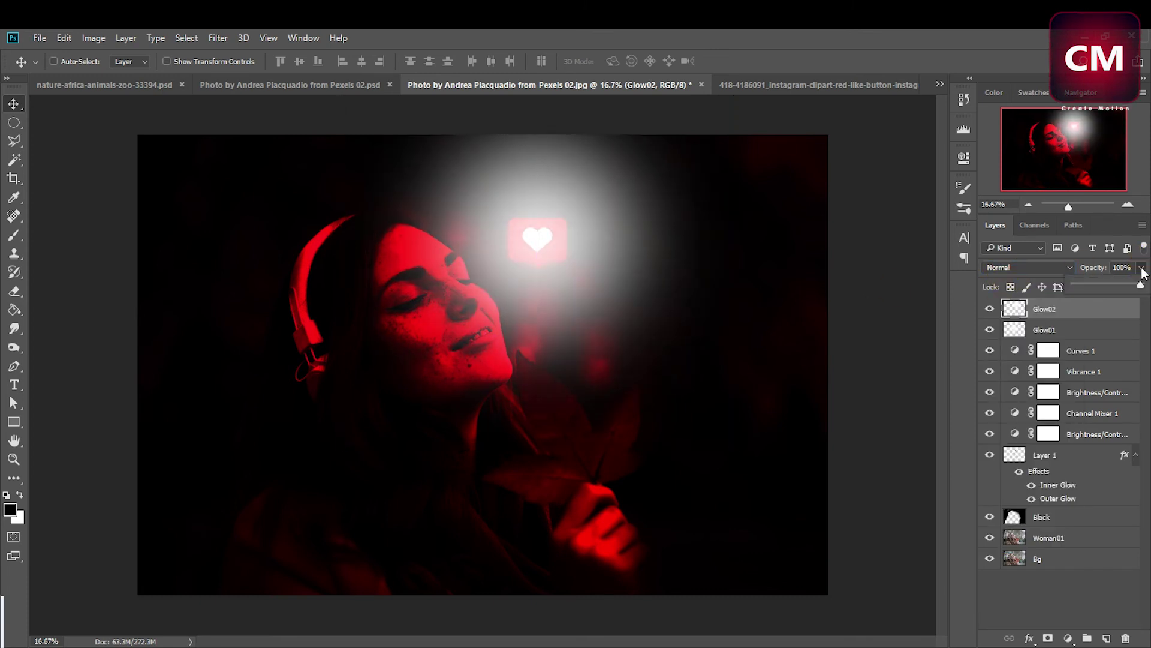
drag(1117, 287, 1096, 287)
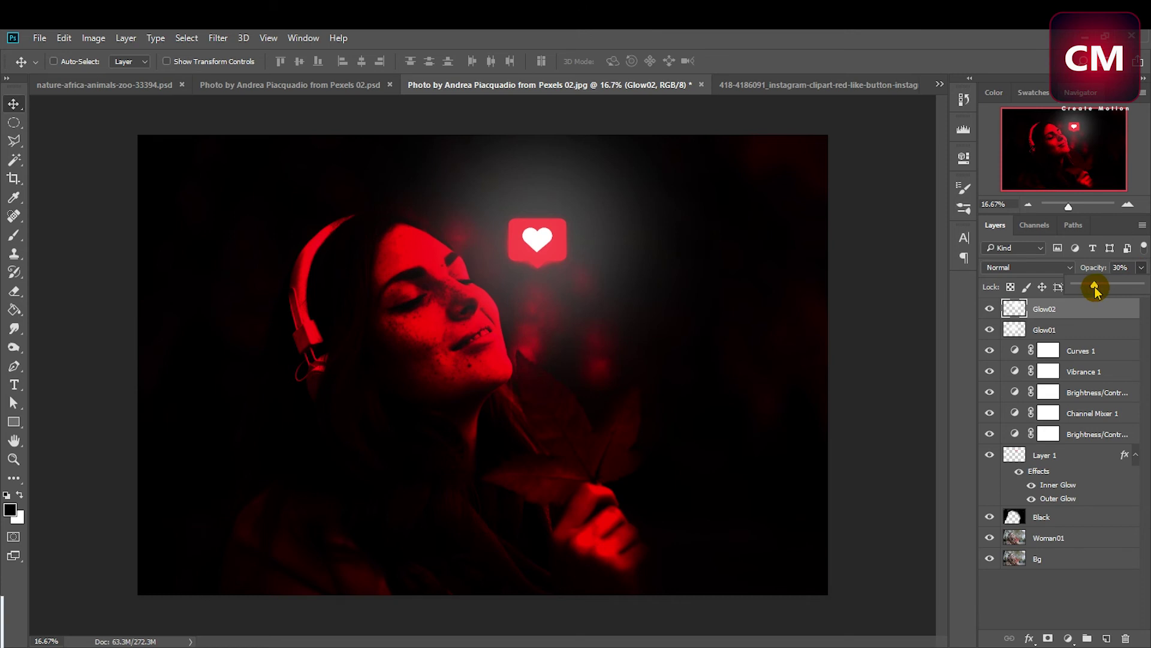
Step: Give Glow02 a red Color Overlay style and set its layer opacity to about 32%
double_click(1016, 310)
drag(699, 96, 767, 93)
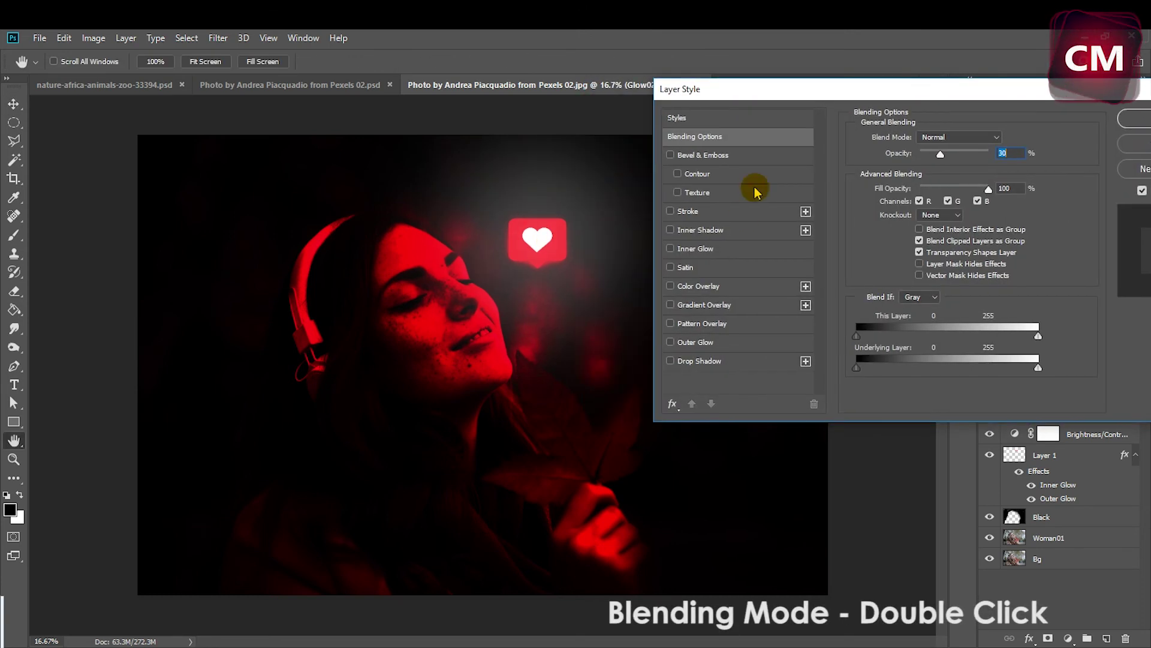
click(721, 347)
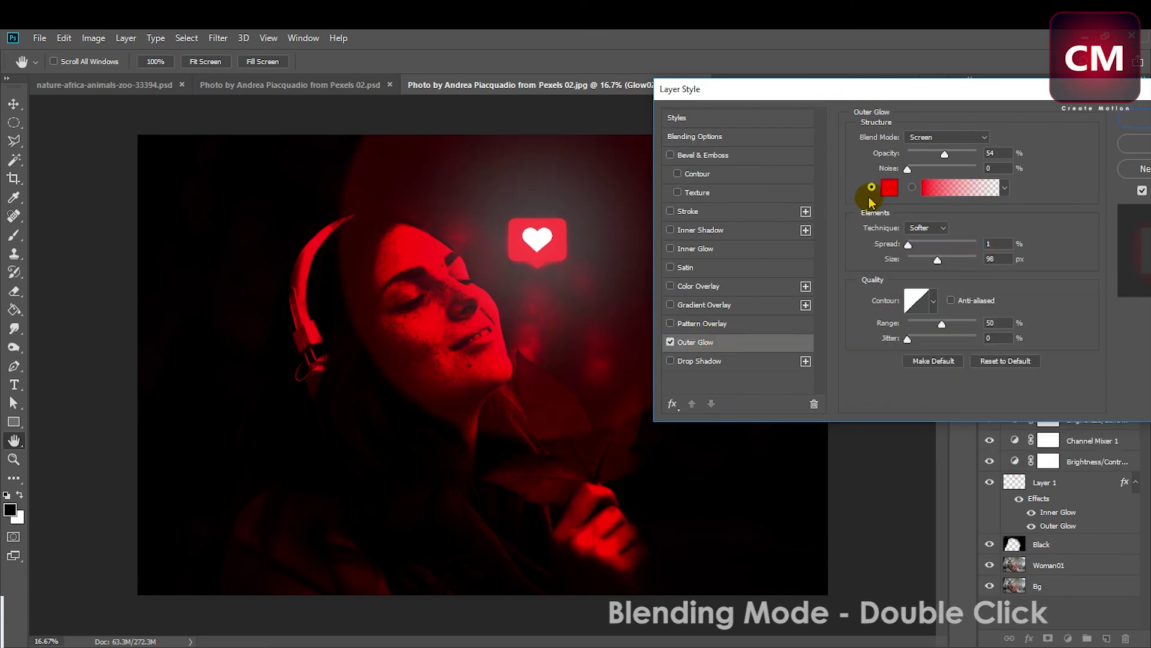
click(670, 342)
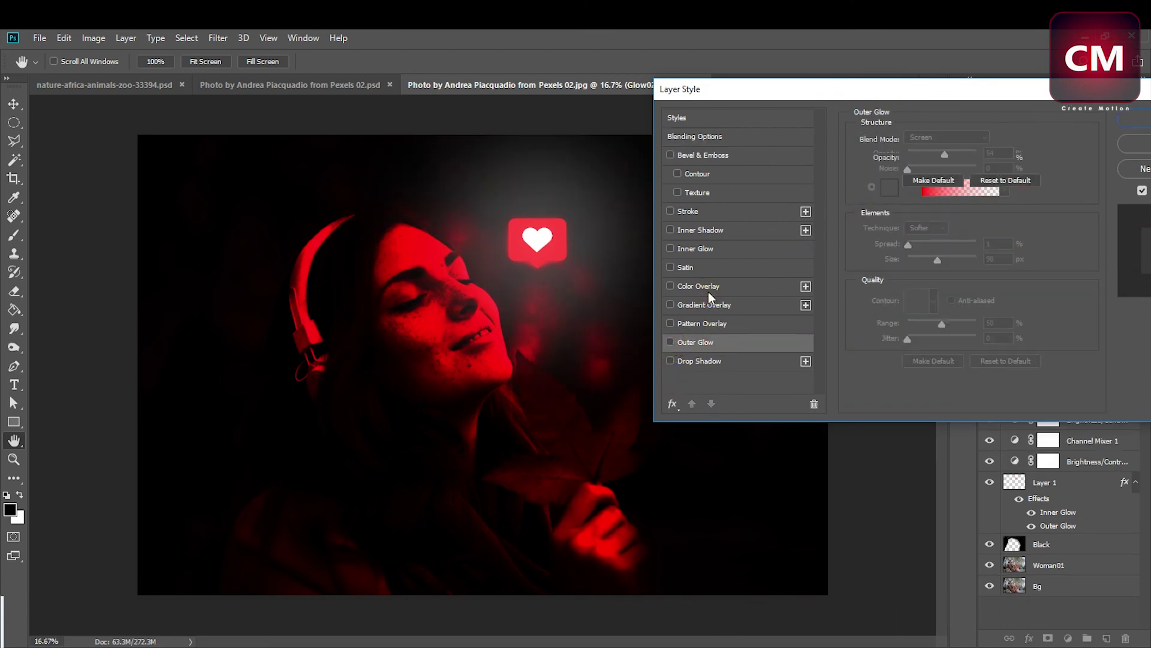
click(695, 286)
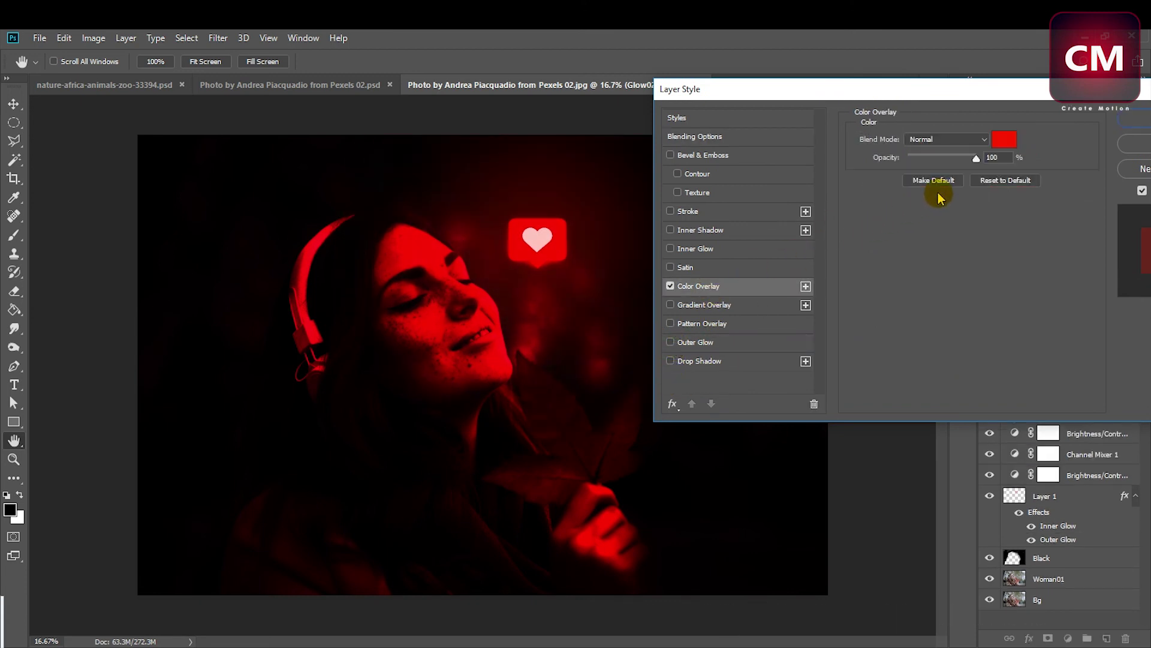
click(1135, 123)
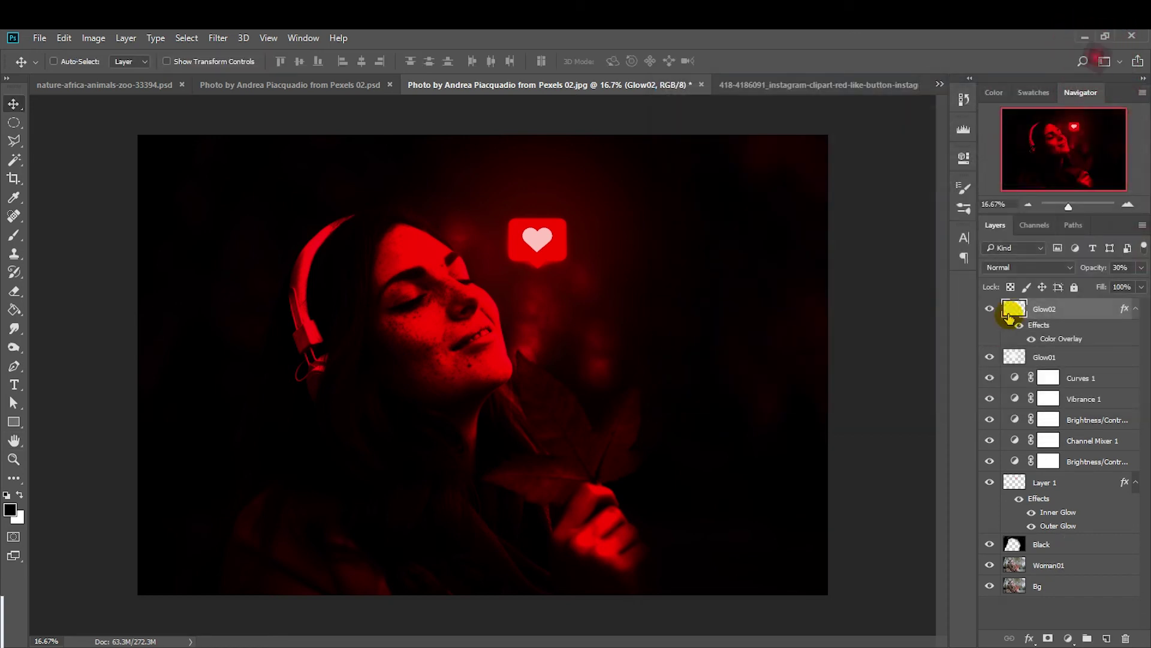
click(1136, 308)
click(1141, 267)
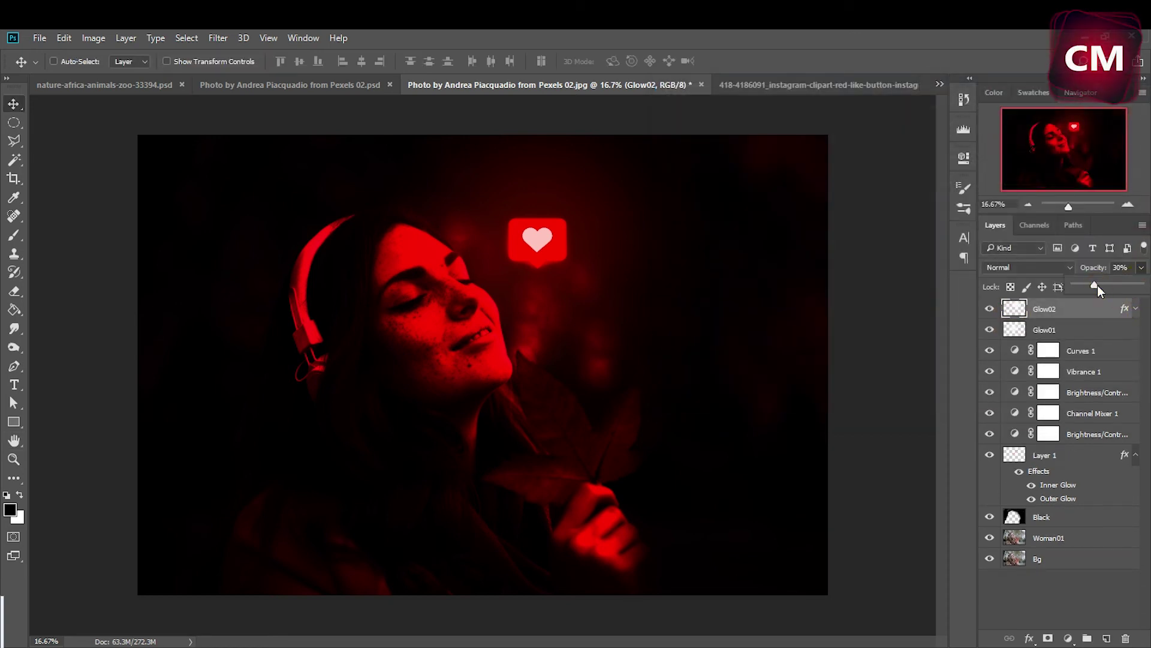
drag(1097, 285, 1105, 289)
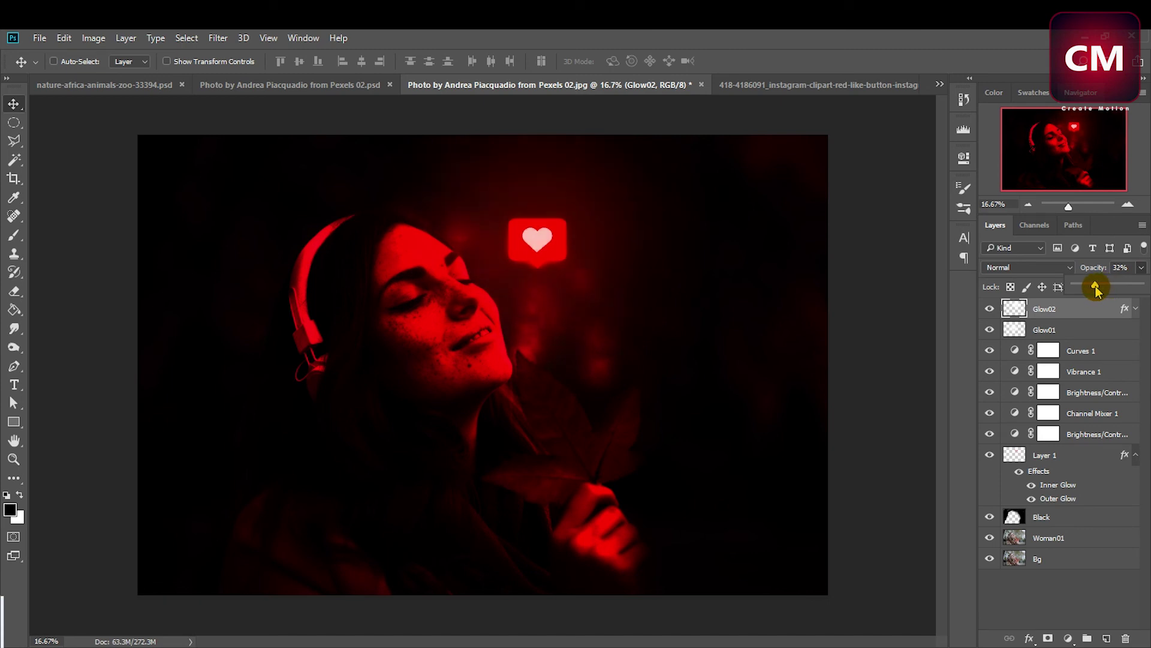
Step: Shrink the Glow02 halo to surround the heart and return the Black layer to 100% opacity
key(ctrl+t)
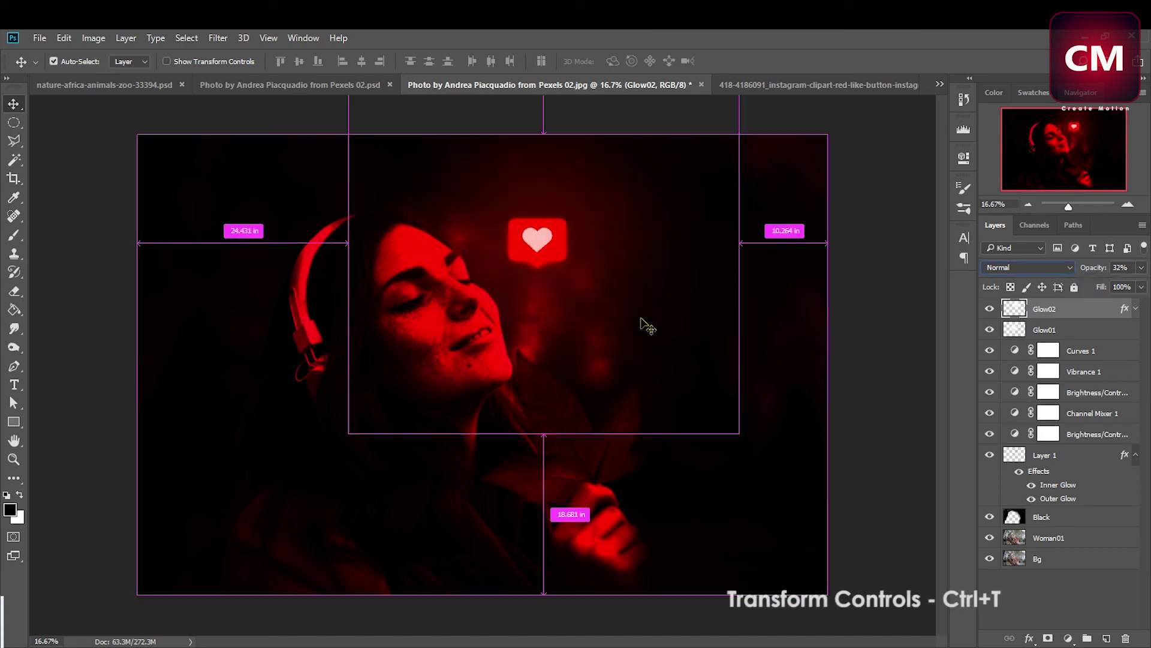
mouse_move(740, 509)
mouse_down()
mouse_move(724, 404)
mouse_move(639, 345)
mouse_up()
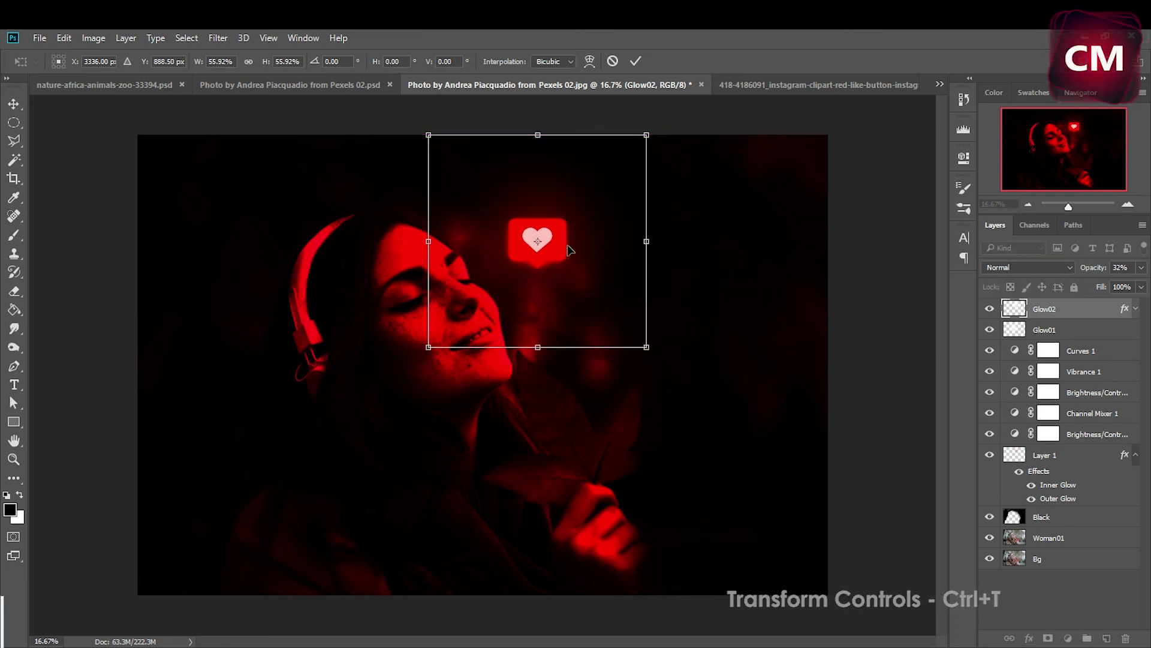
key(Return)
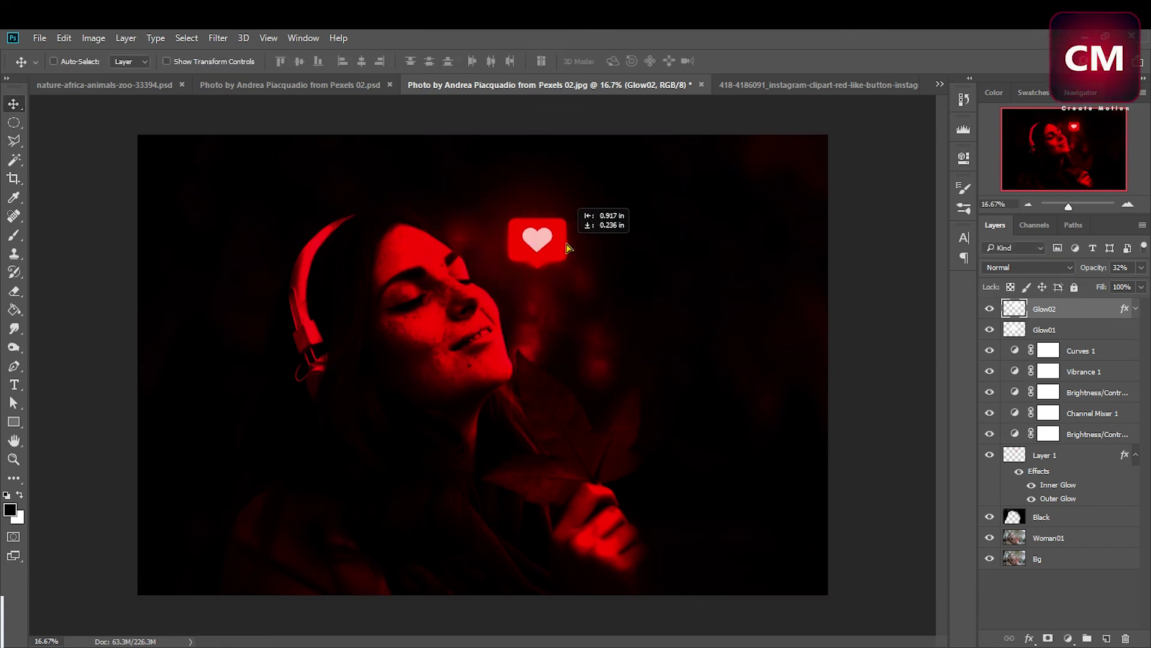
drag(568, 247, 570, 277)
click(1044, 517)
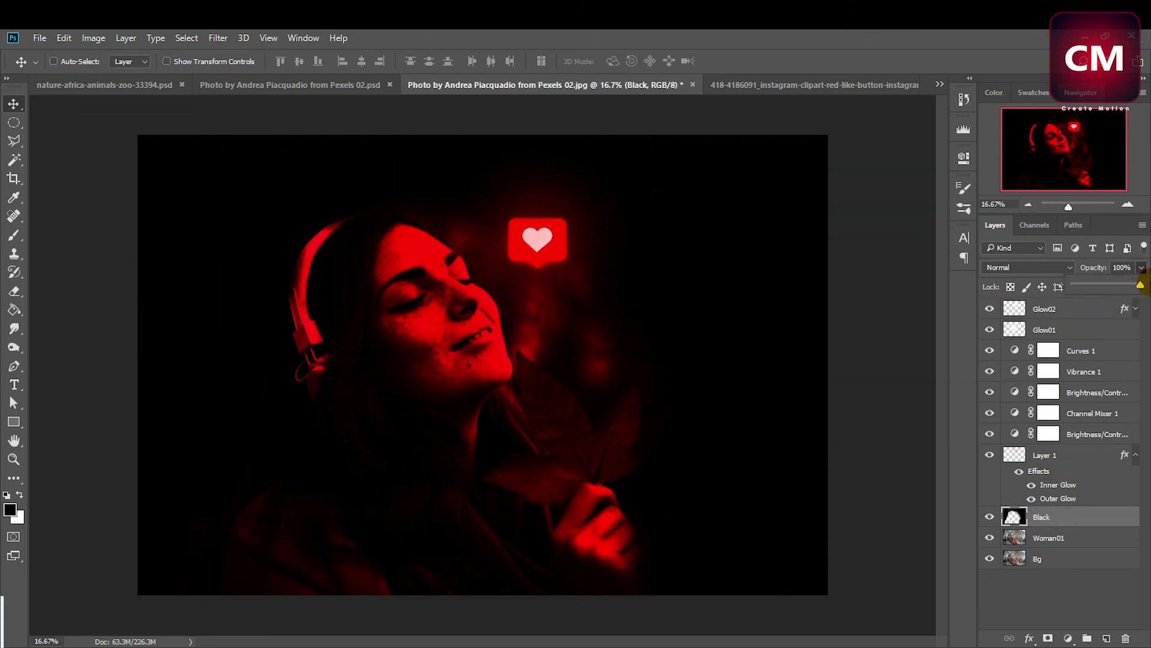
drag(1109, 288, 1140, 285)
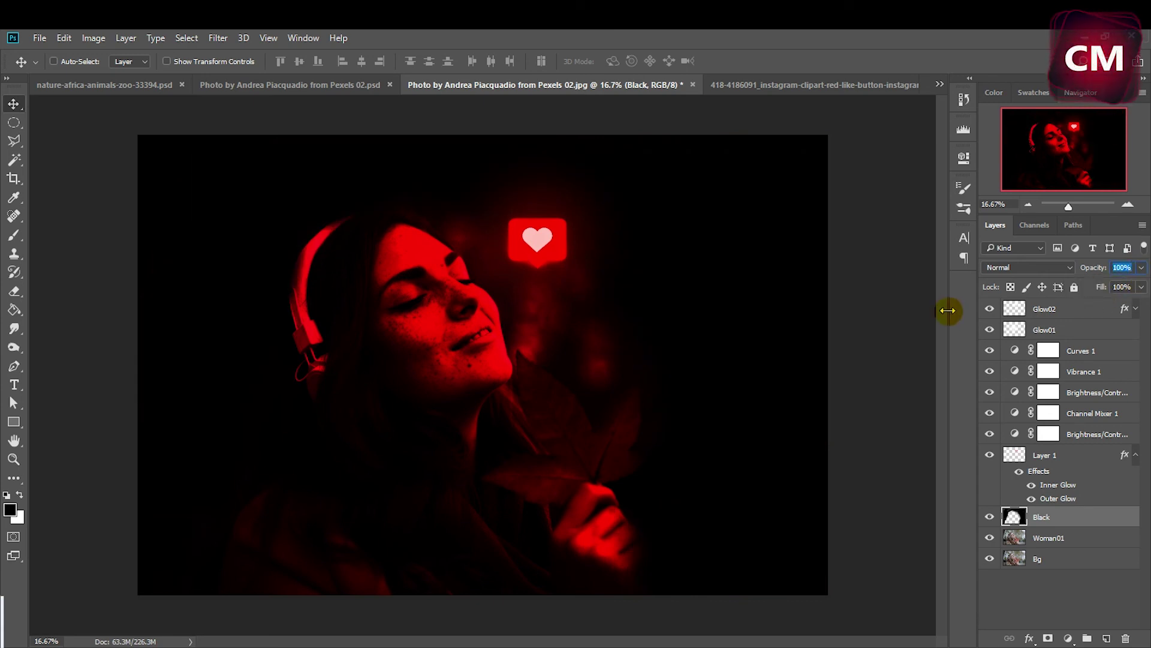
Step: Duplicate Glow01 as Glow03 in Overlay mode at 50% opacity
click(1136, 456)
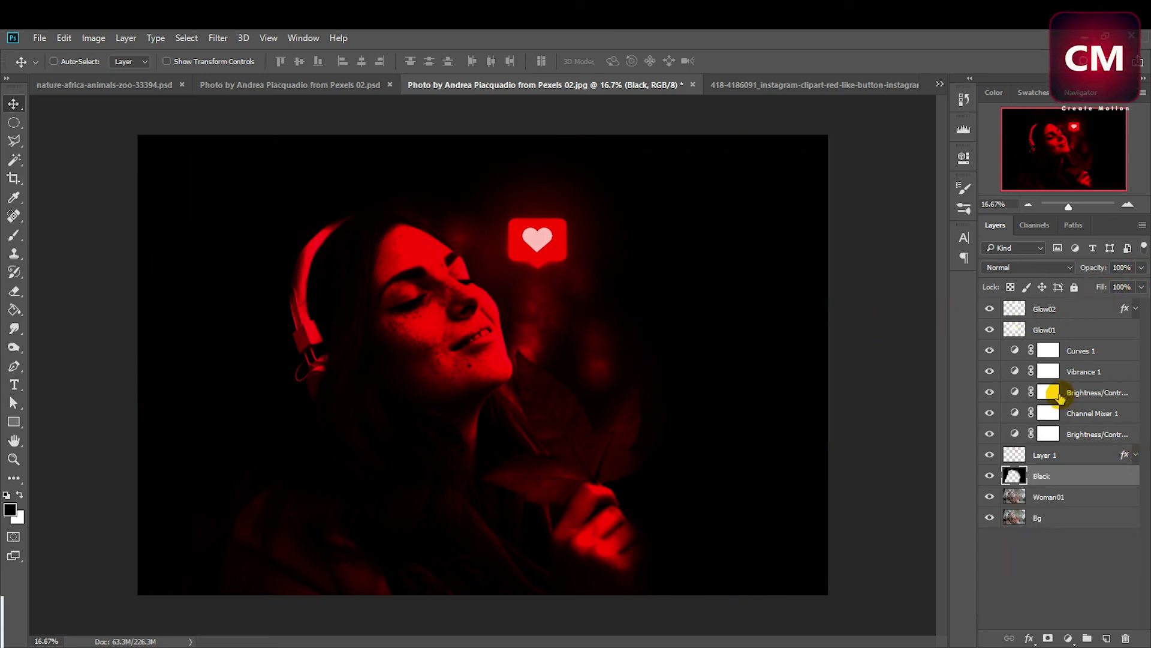
click(1015, 330)
right_click(1016, 329)
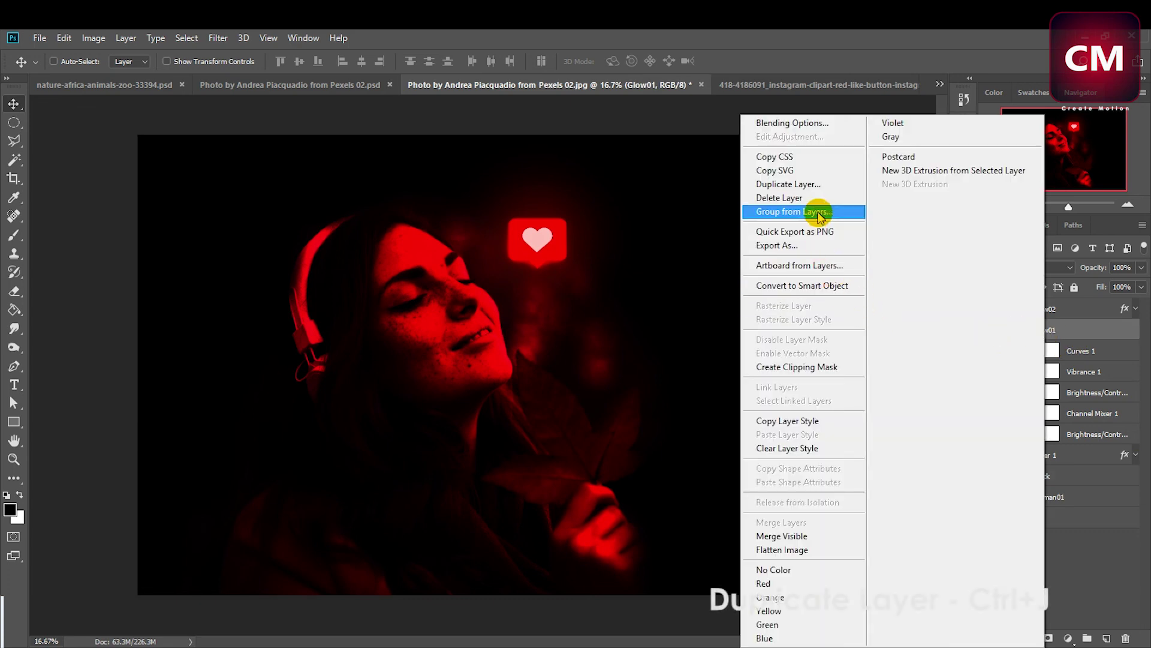
click(817, 211)
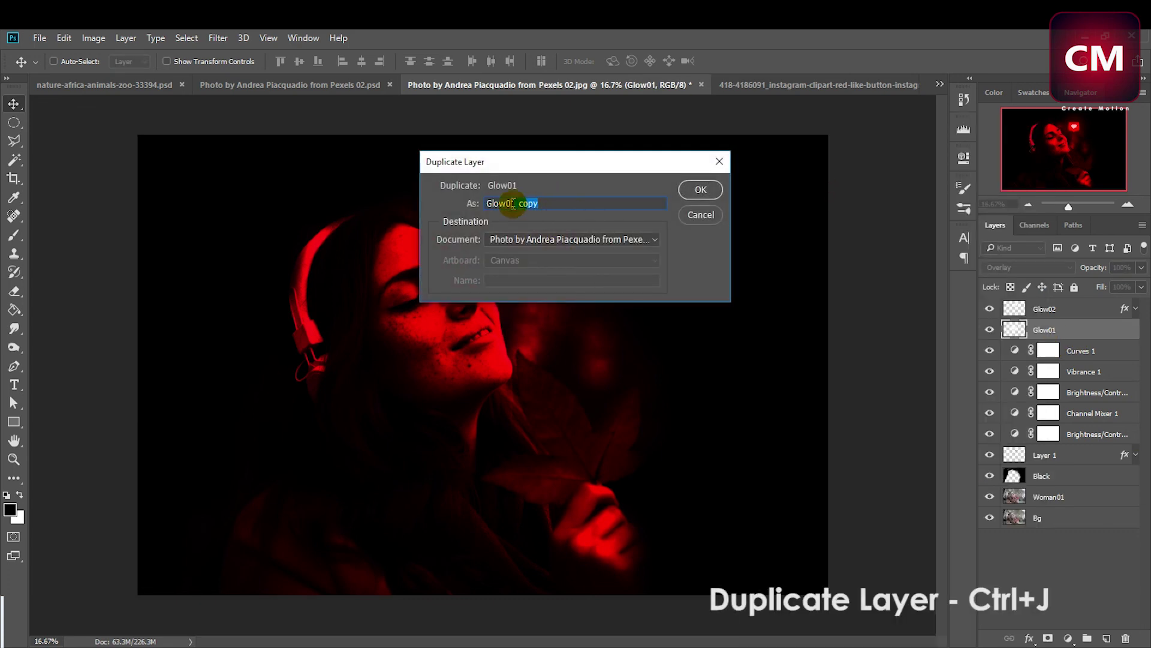
text(Glow03)
click(700, 189)
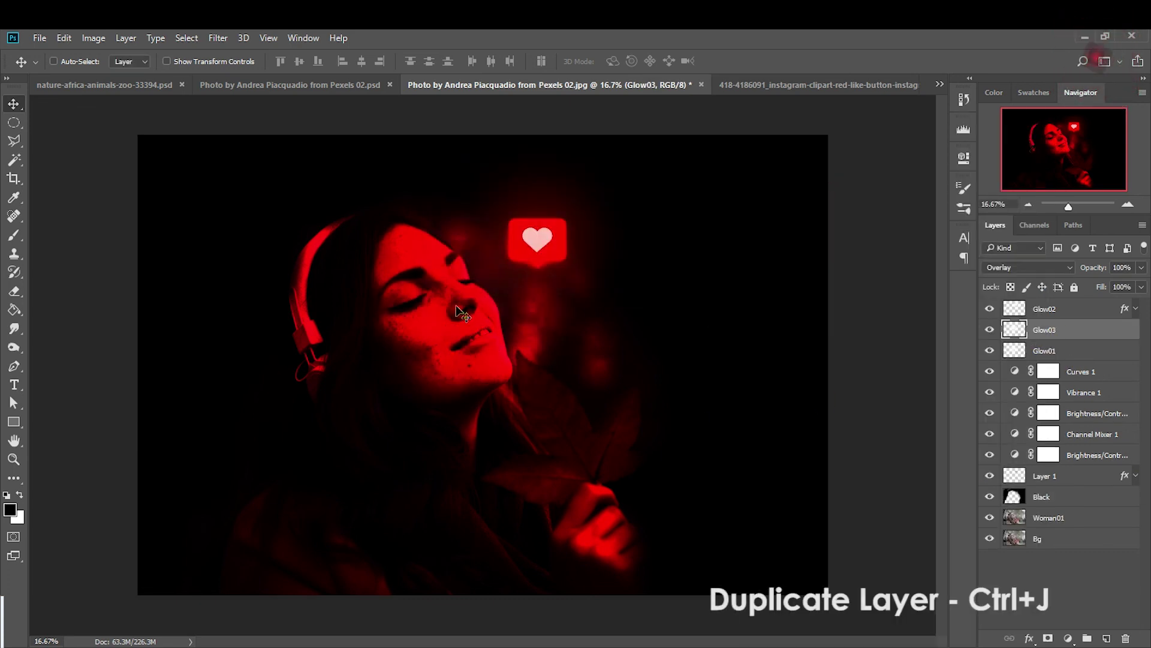
drag(615, 498, 616, 540)
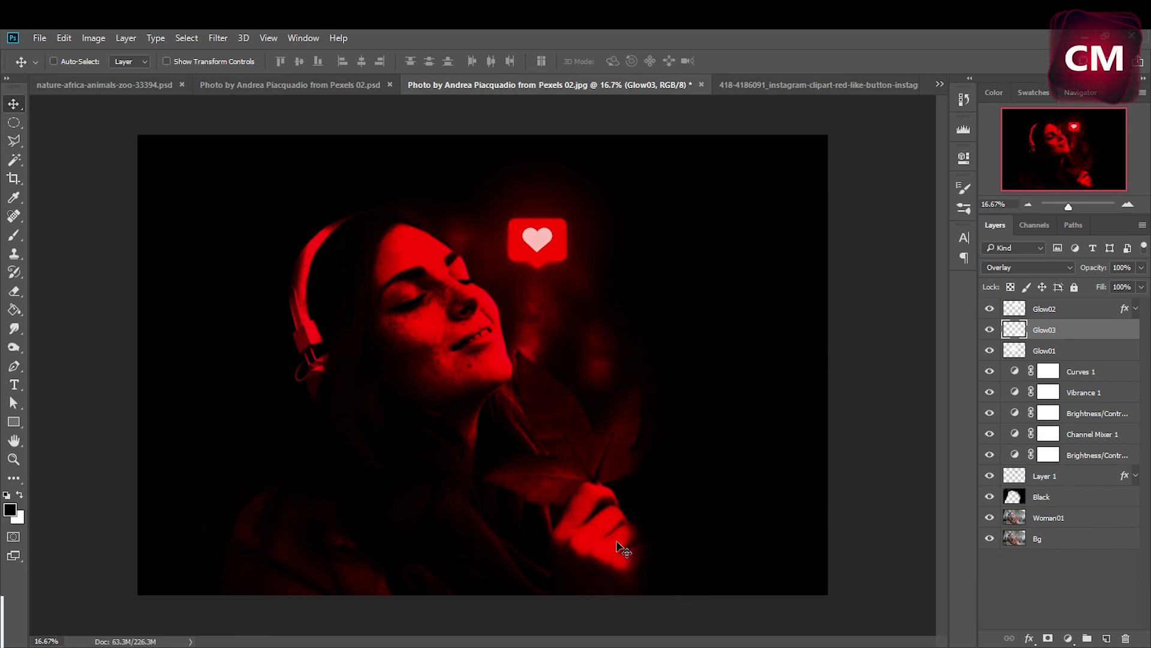
drag(1139, 289, 1109, 289)
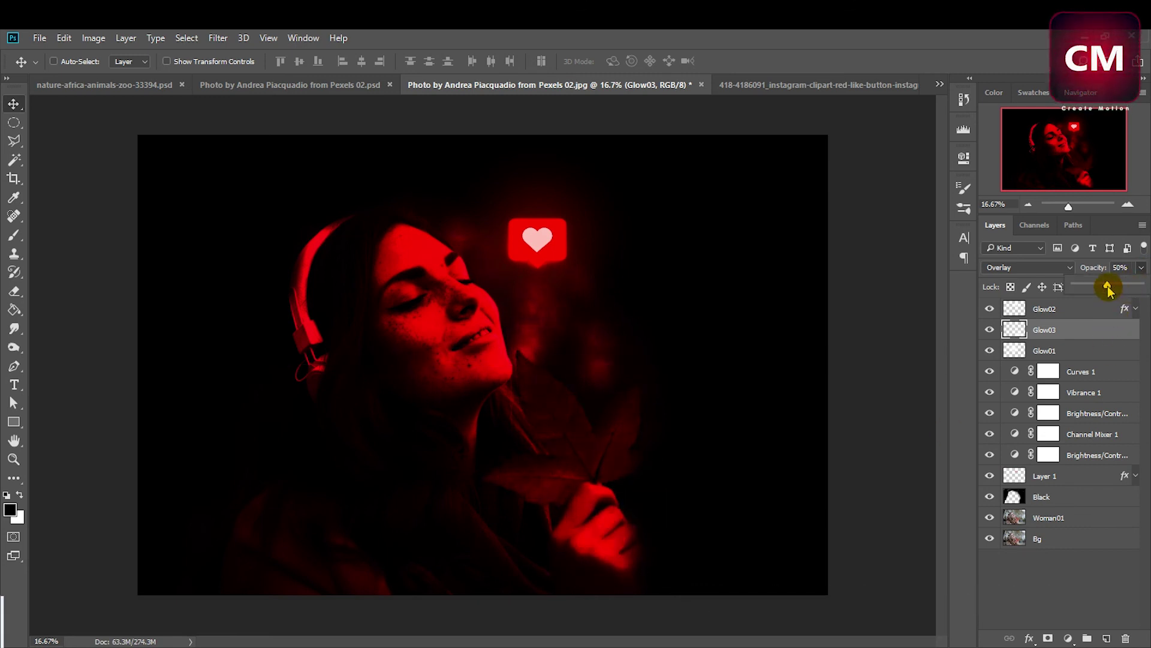
click(1074, 308)
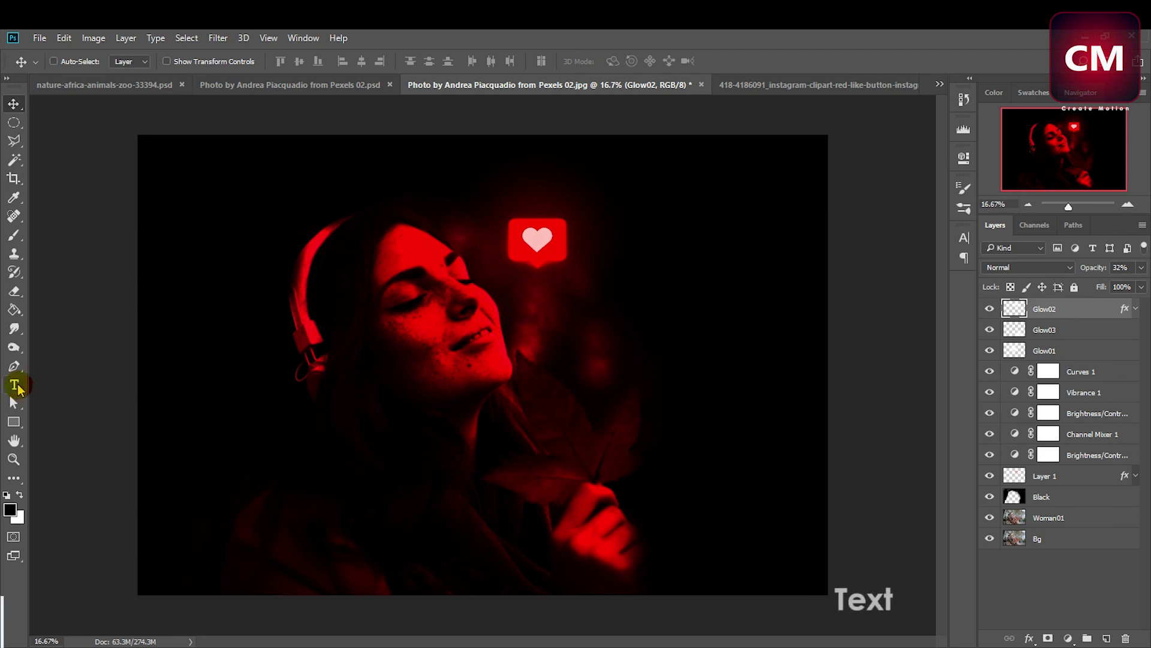
Step: Add white 'Love' text beside the heart and enlarge it about 480%
click(14, 385)
click(577, 334)
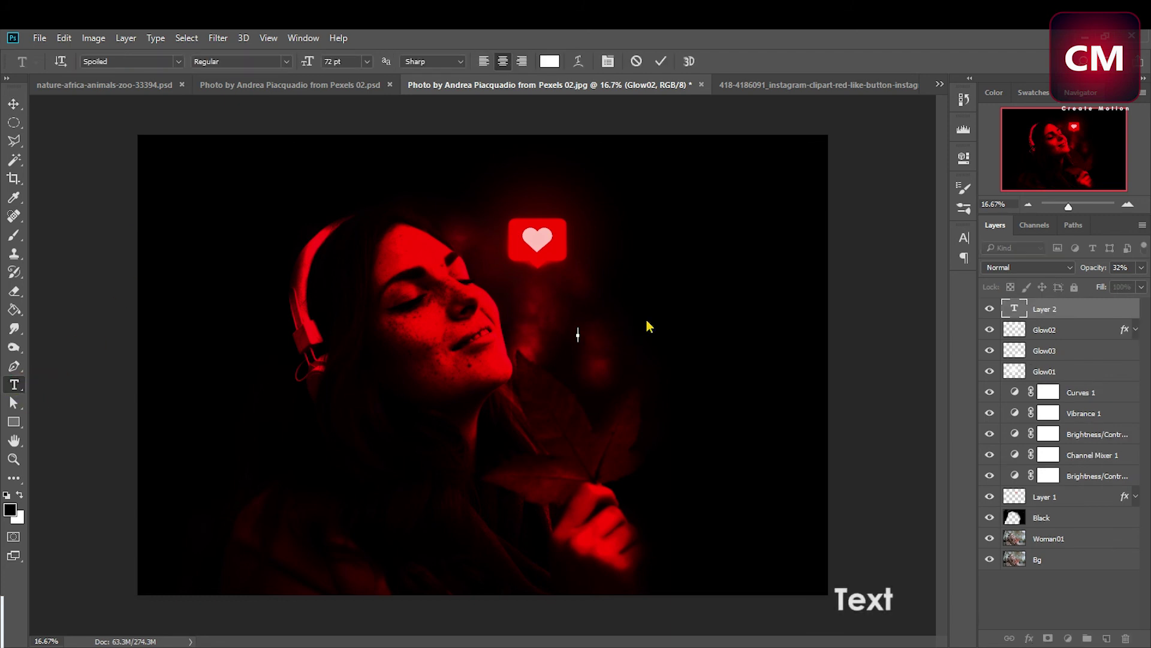
text(Love)
key(ctrl+Return)
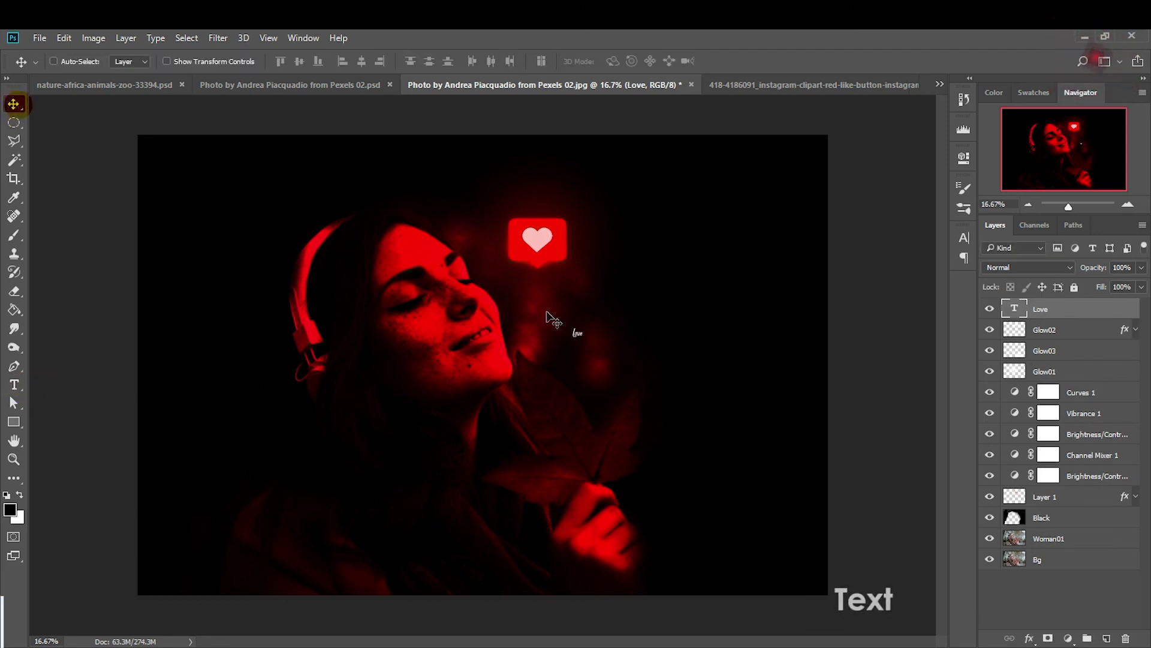
key(ctrl+t)
mouse_move(591, 328)
mouse_down()
mouse_move(647, 288)
mouse_move(647, 272)
mouse_move(651, 304)
mouse_move(599, 279)
mouse_up()
key(Return)
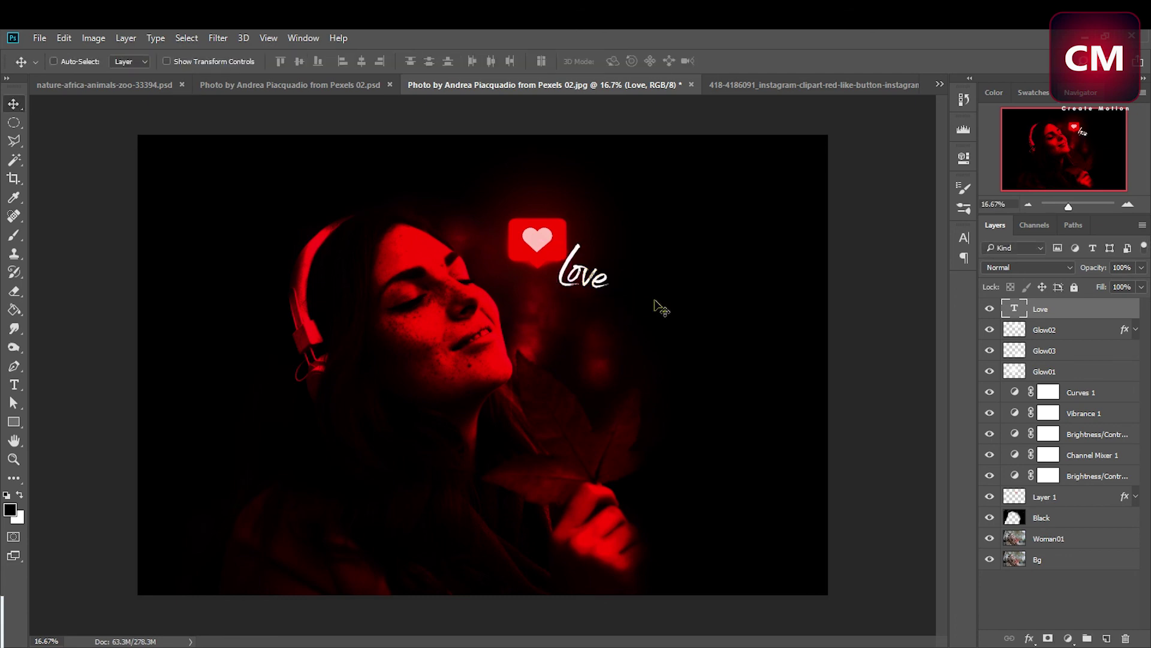
Step: Give the Love text a red Screen outer glow at 100% opacity, size 46 px
double_click(1089, 308)
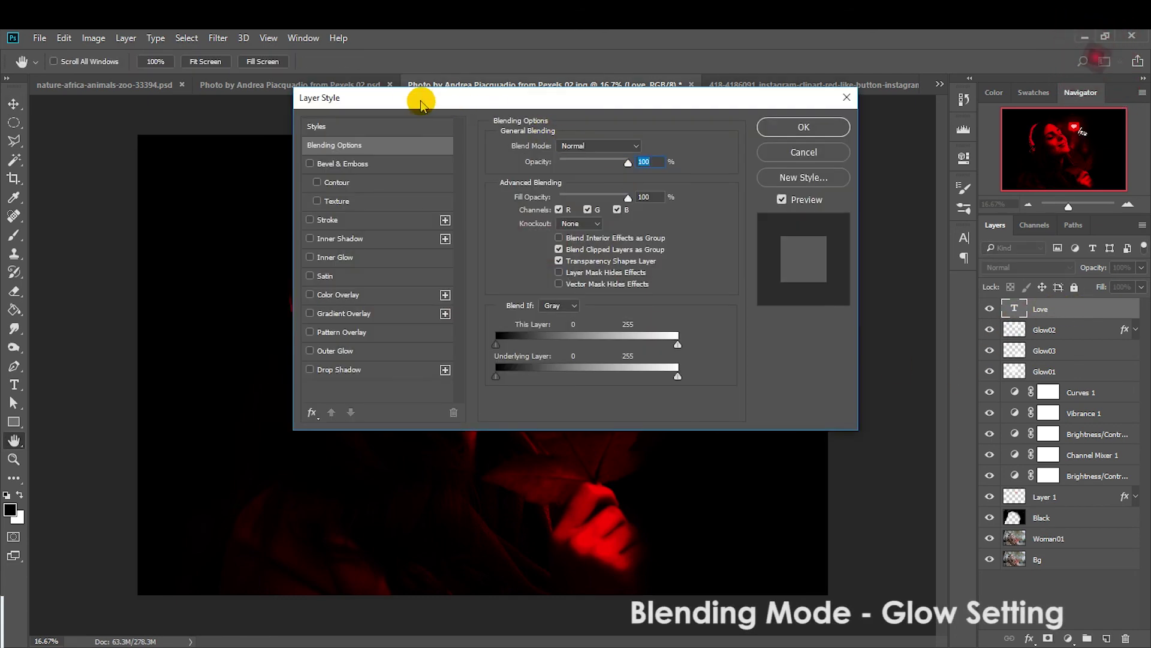
mouse_move(379, 98)
mouse_down()
mouse_move(617, 126)
mouse_move(705, 107)
mouse_up()
click(665, 360)
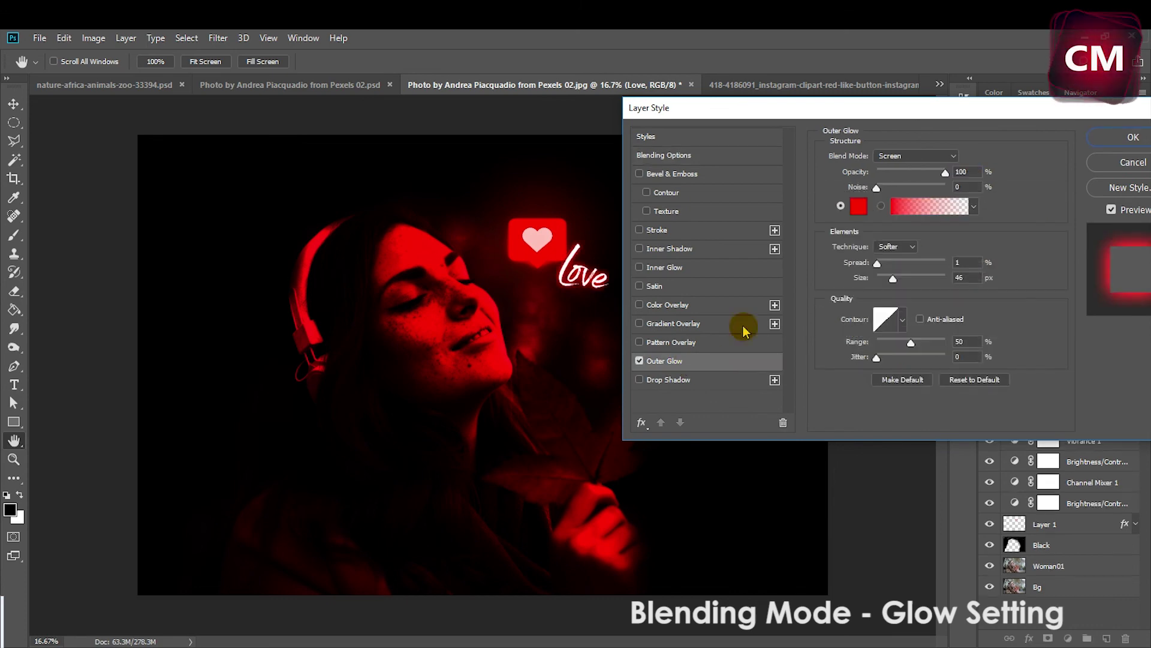
click(1111, 138)
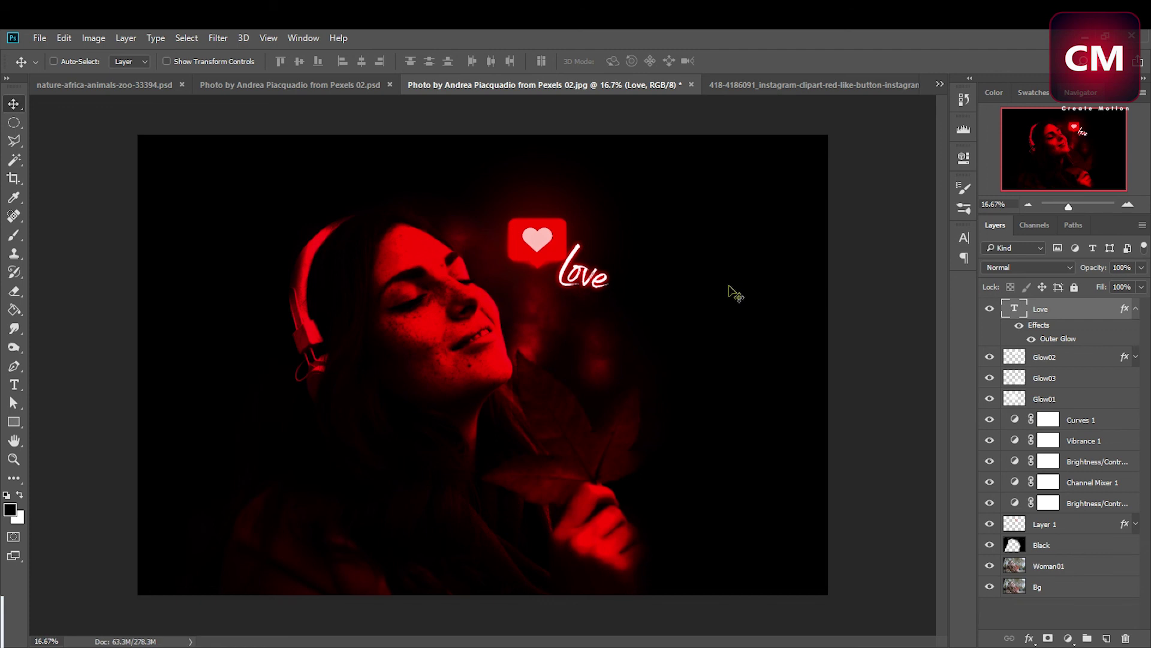
click(1135, 308)
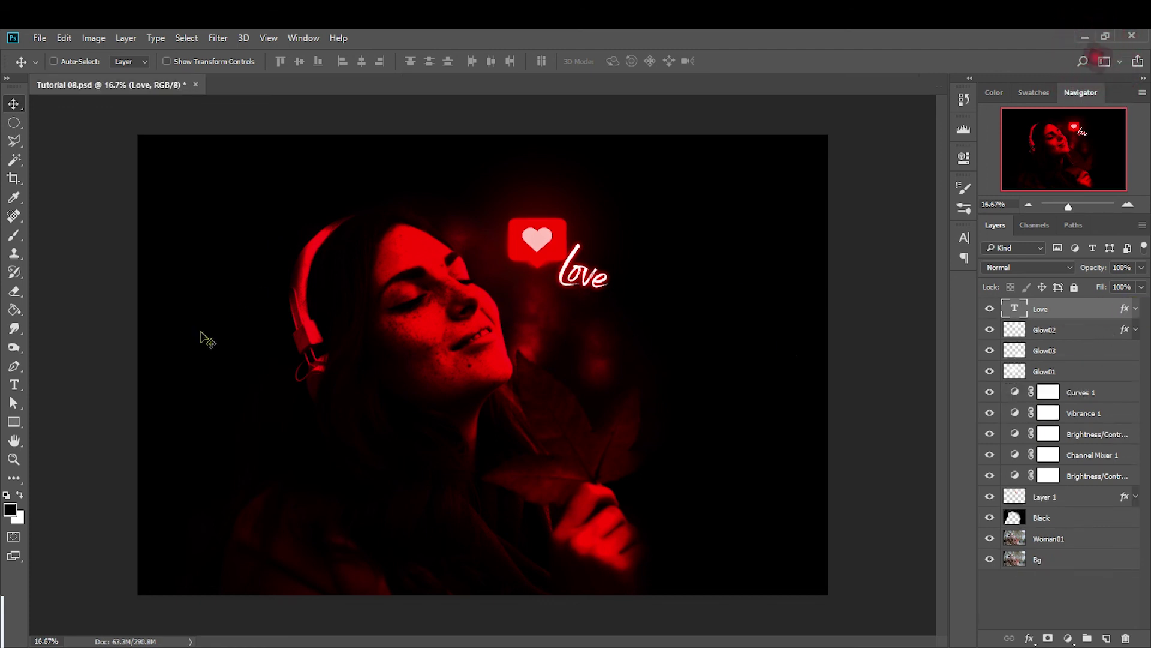
Step: Create a new layer named Particle
click(1106, 639)
double_click(1049, 309)
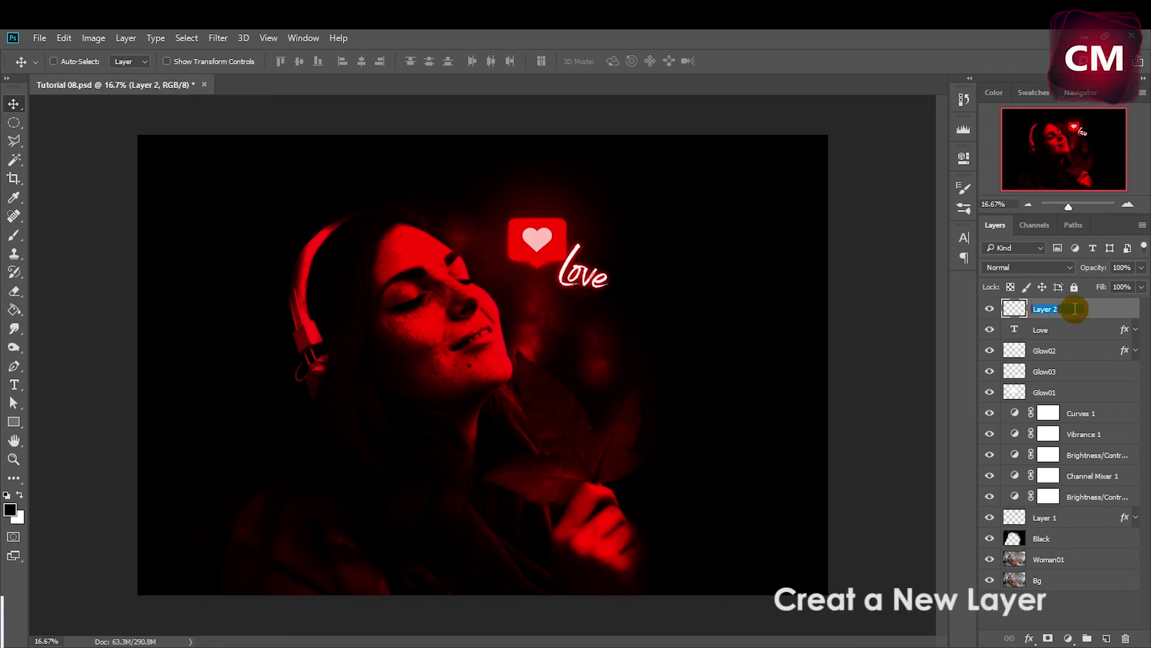
text(Partic)
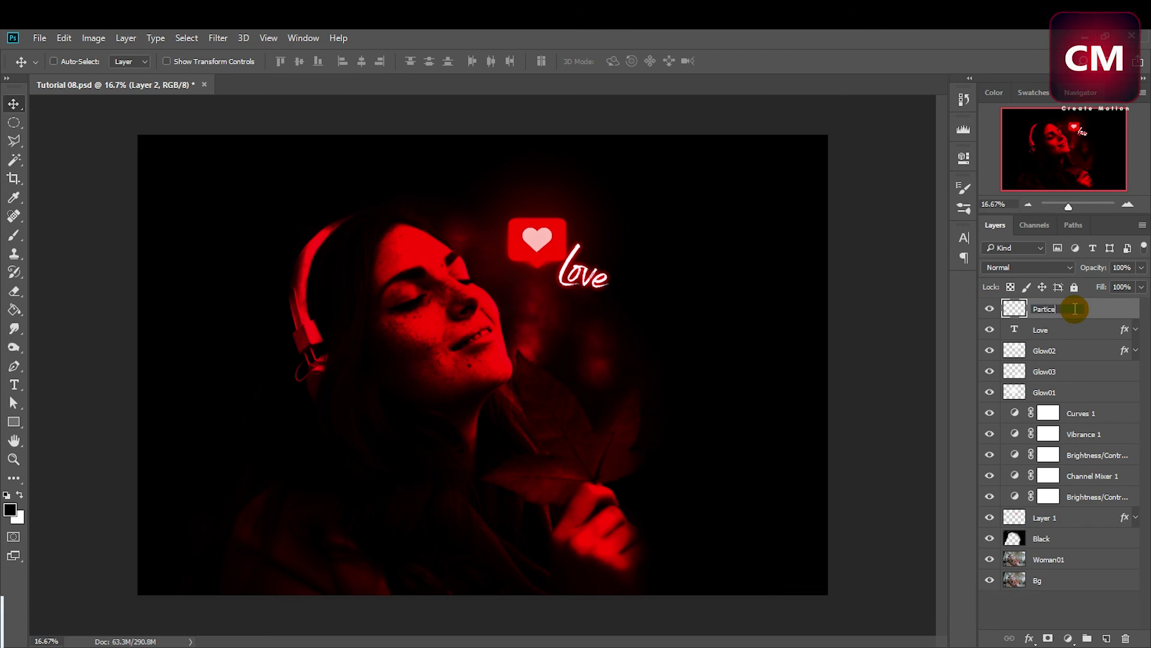
text(le)
key(Return)
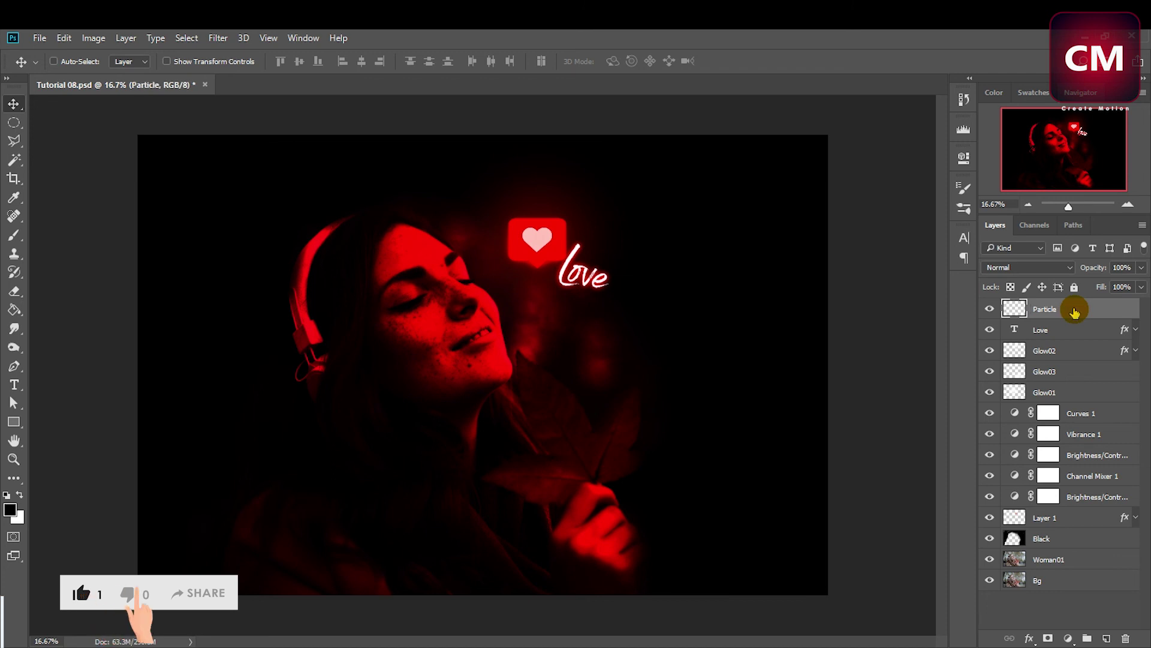
Step: Fill a rectangular selection over the woman's face and heart area with black
mouse_move(13, 122)
mouse_down()
mouse_move(48, 138)
mouse_move(48, 123)
mouse_up()
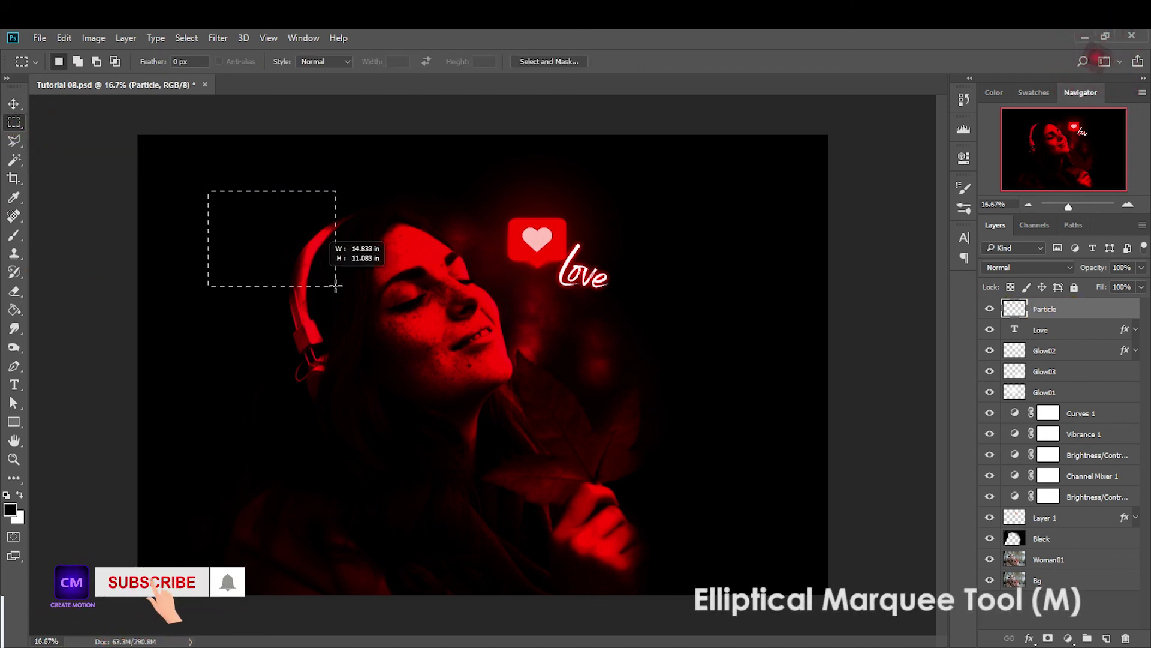
drag(206, 188, 522, 380)
drag(399, 311, 519, 357)
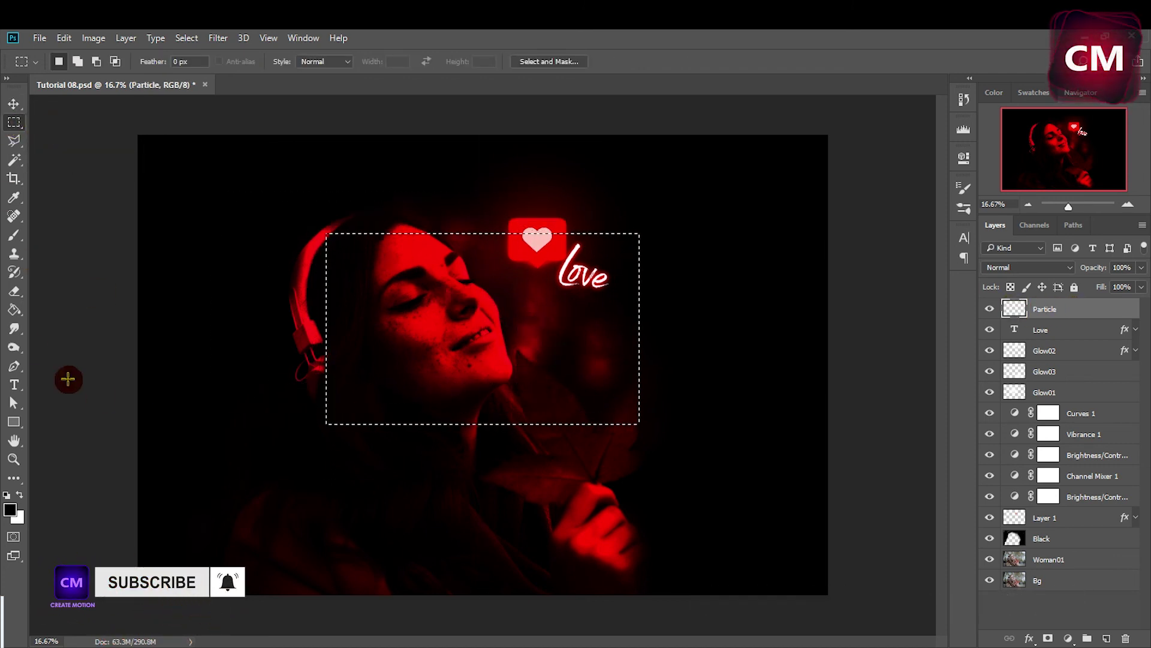
click(13, 310)
click(478, 306)
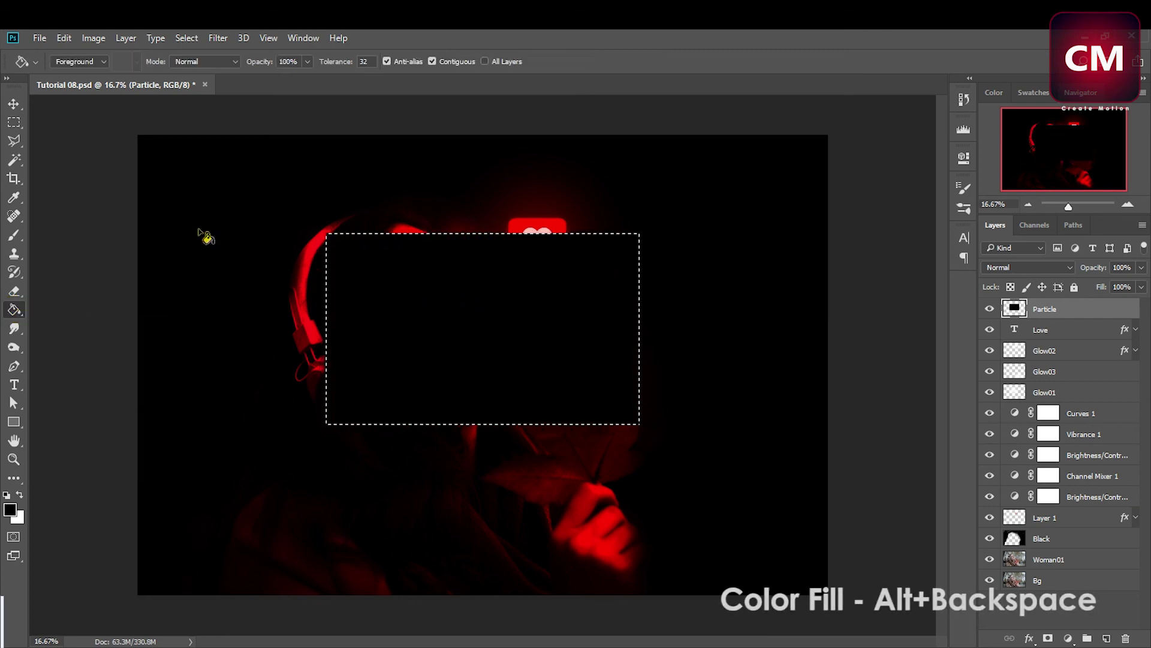
click(13, 103)
click(218, 38)
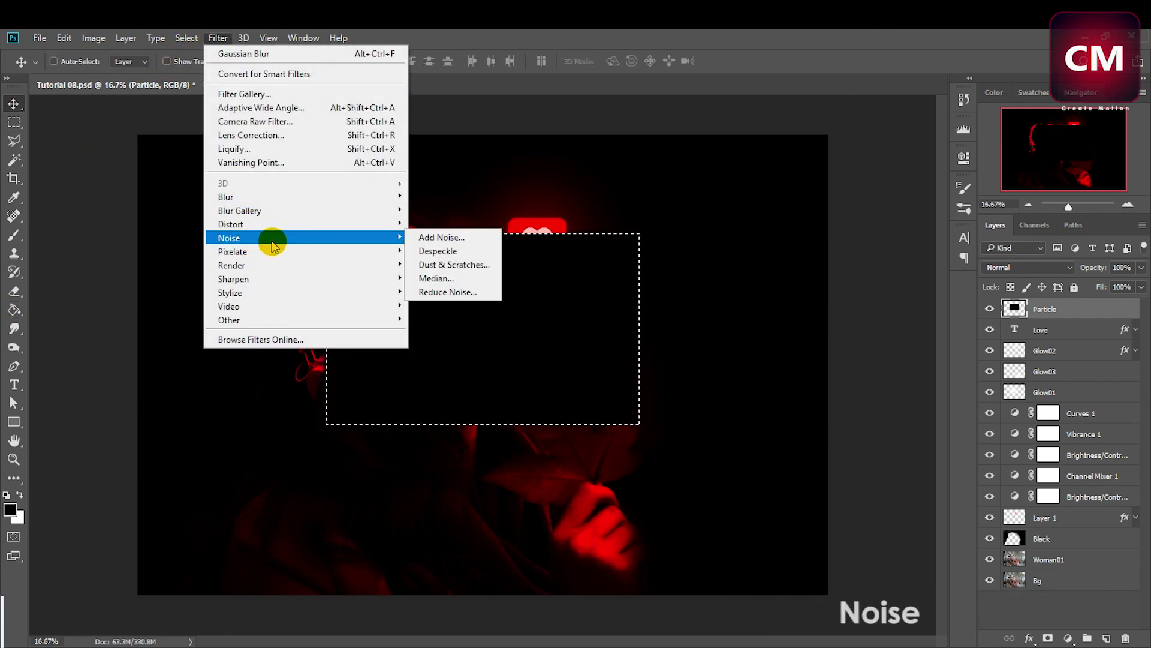
Step: Add 100% Gaussian noise to the black rectangle, threshold it at level 91, then deselect
click(433, 238)
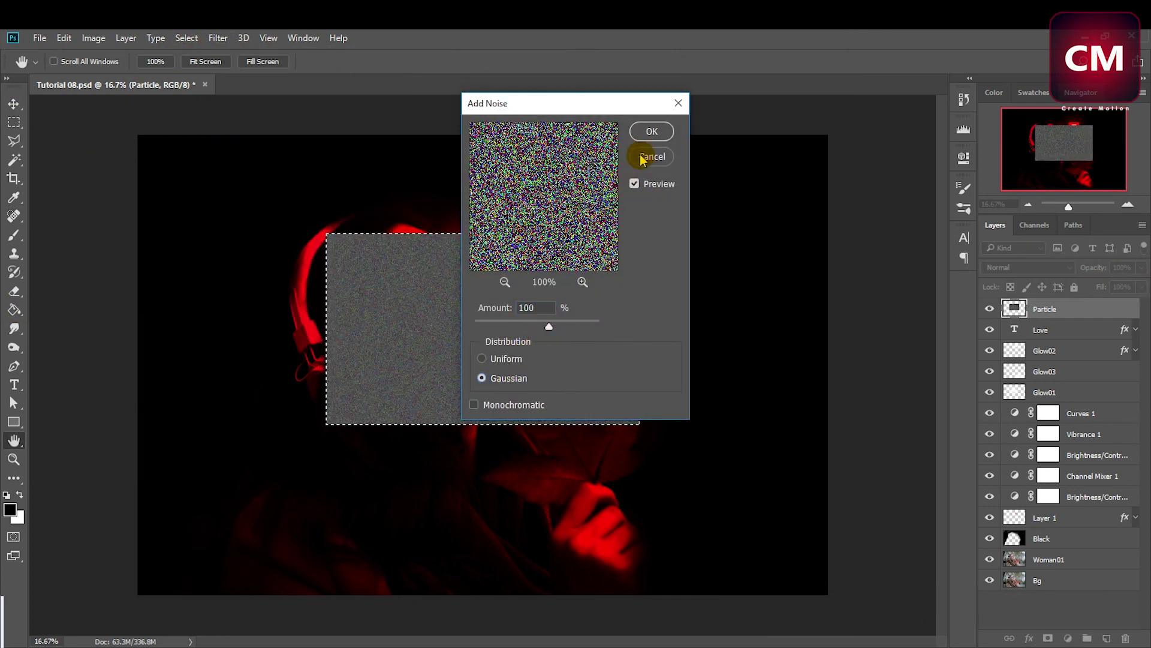
click(651, 132)
click(217, 38)
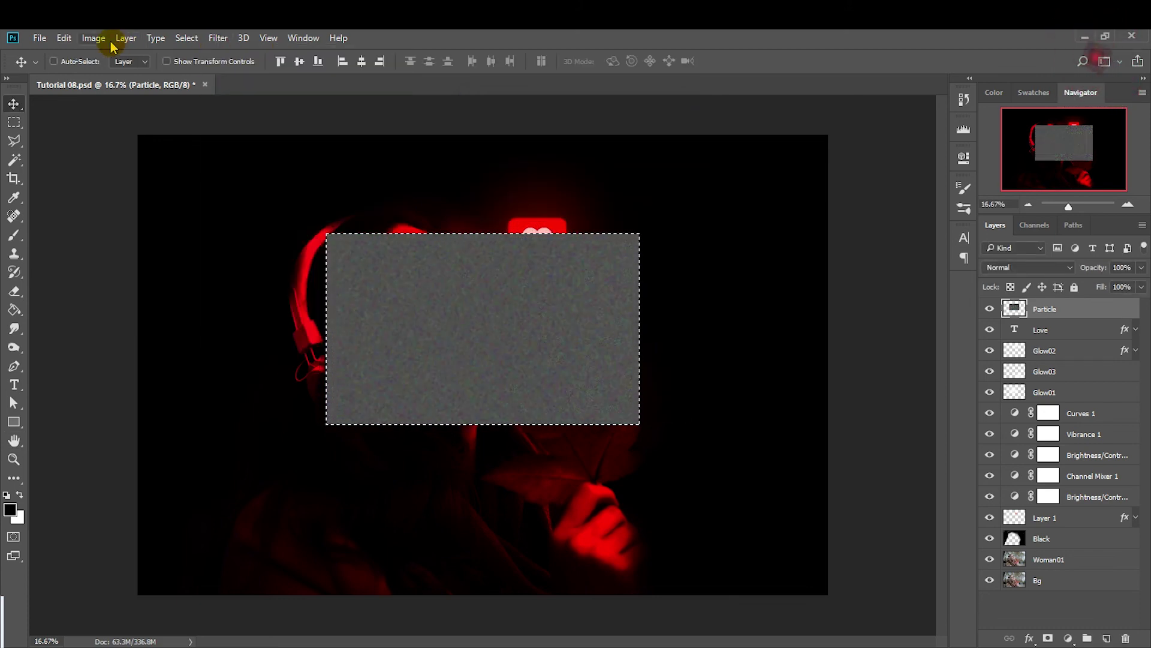
click(93, 38)
click(302, 266)
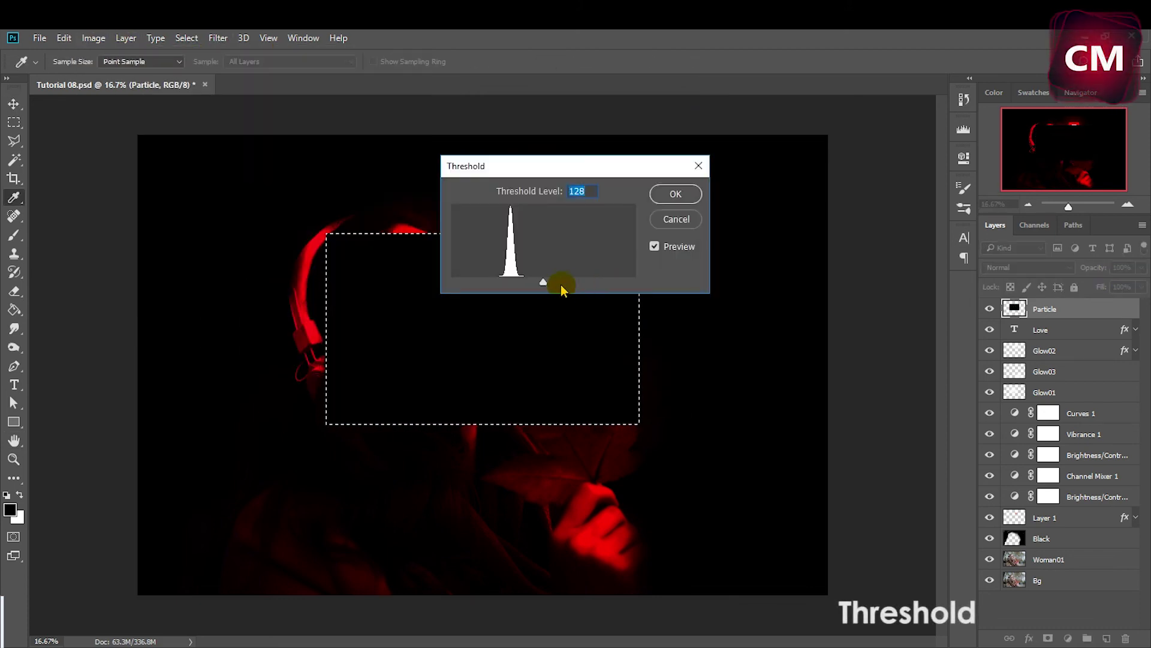
drag(534, 282, 517, 283)
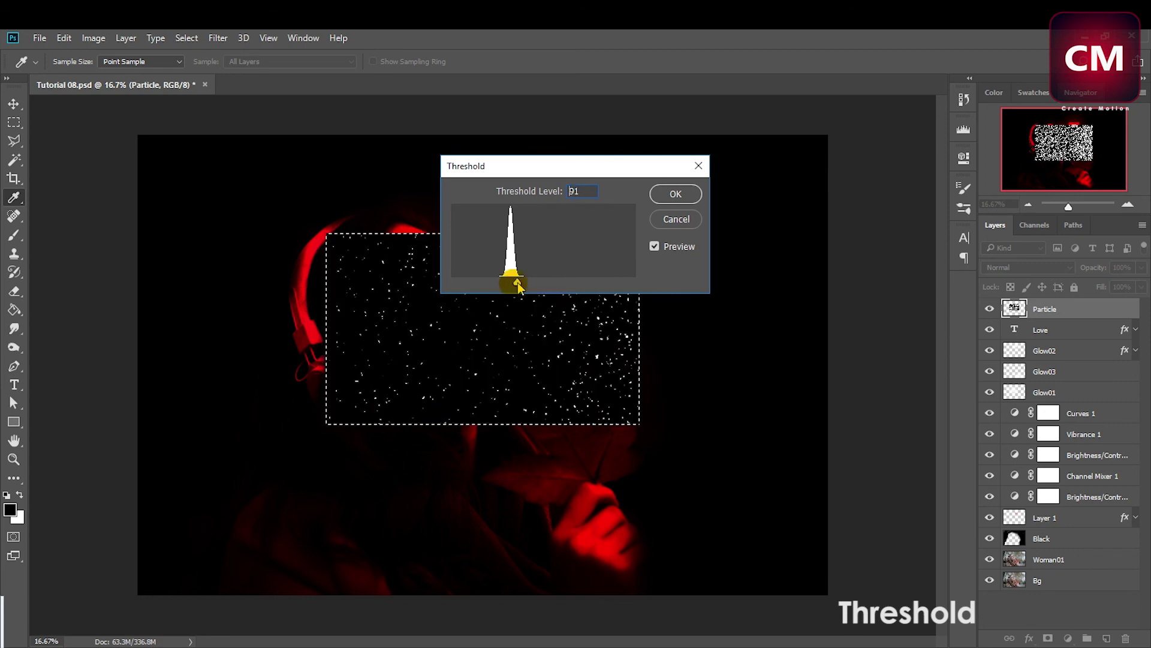
click(676, 194)
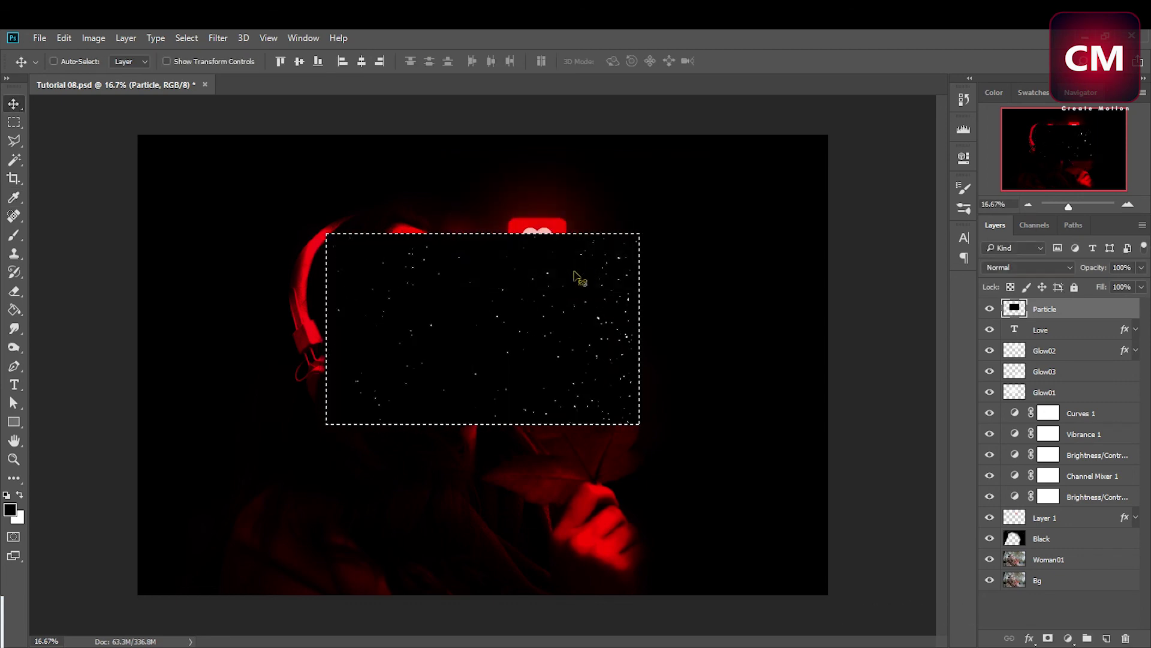
key(ctrl+d)
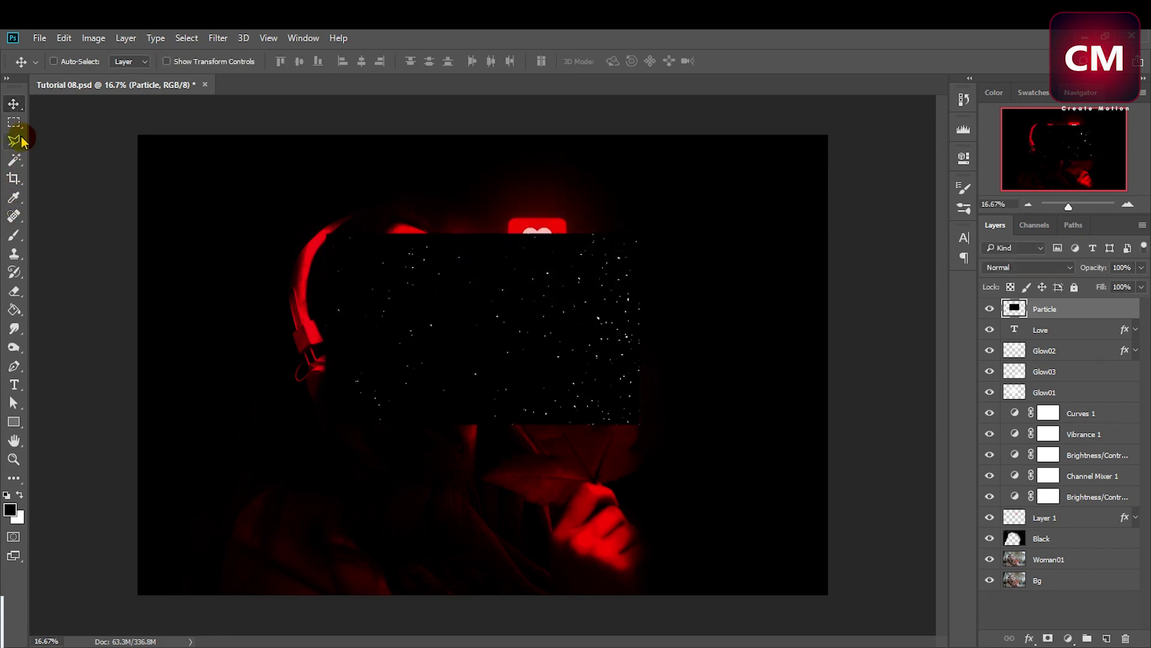
Step: Delete the black pixels selected with the Magic Wand, keeping only white speckles, then deselect
click(14, 159)
click(467, 328)
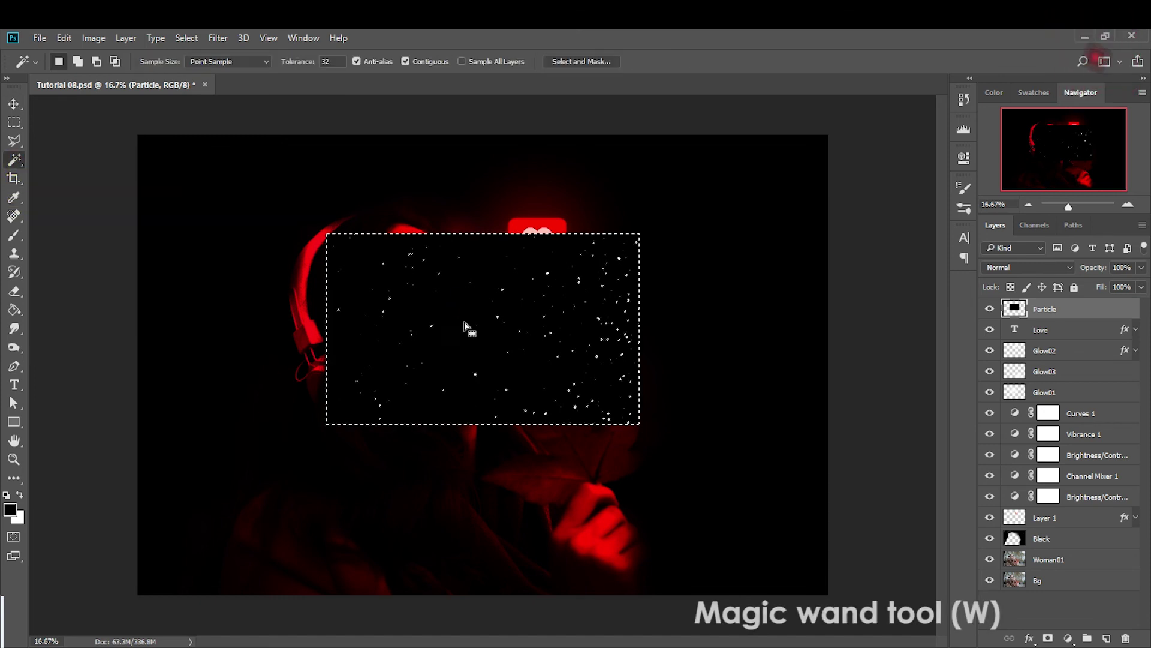
key(Delete)
key(ctrl+d)
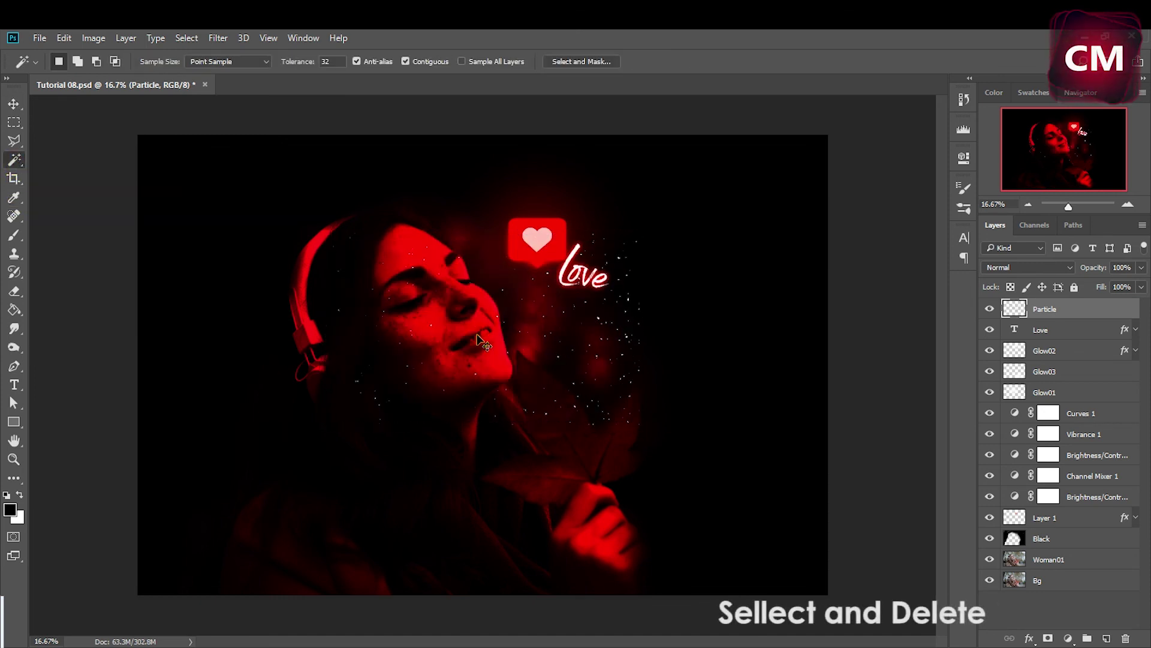
Step: Move the particles up toward the heart and enlarge the Eraser brush
click(14, 103)
drag(587, 384, 606, 301)
click(14, 292)
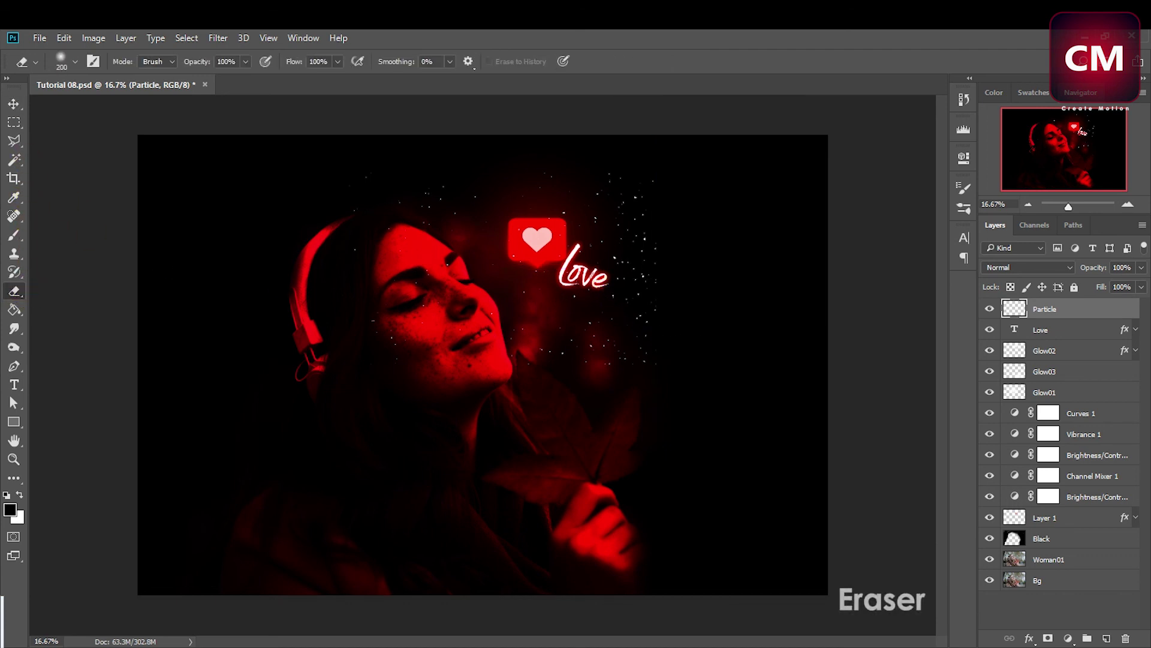
key(bracketright)
key(bracketright)
key(bracketright)
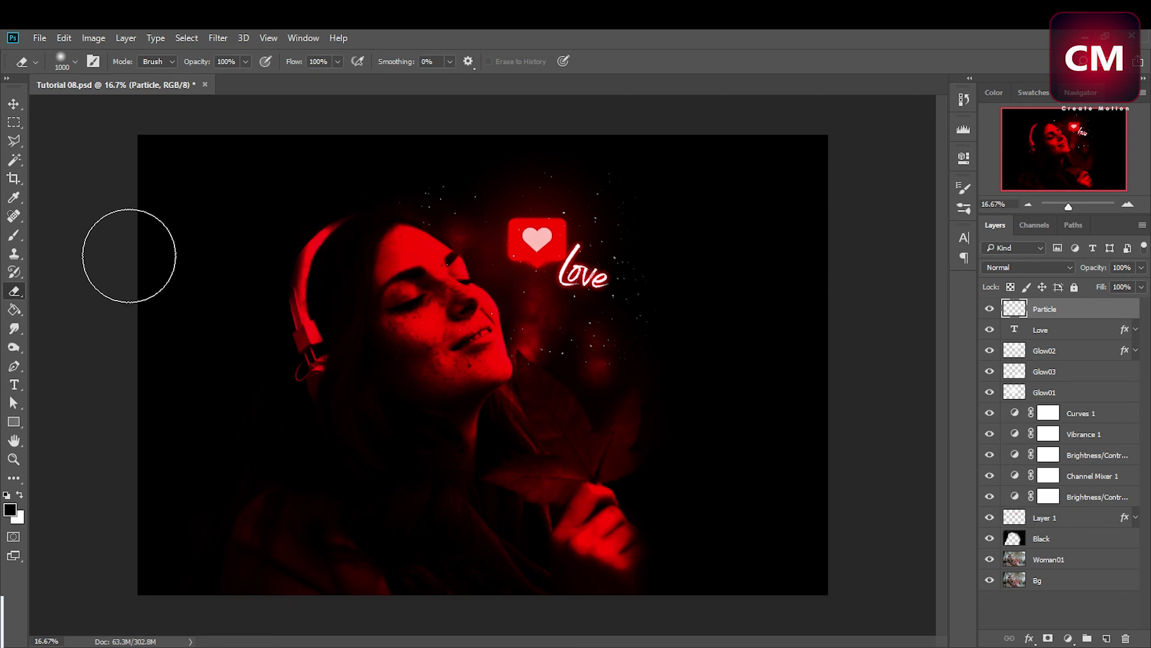
Step: Free-transform the Particle layer: enlarge it, rotate it about 137° diagonally, and shift it right
key(ctrl+t)
drag(268, 133, 342, 172)
mouse_move(655, 442)
mouse_down()
mouse_move(682, 380)
mouse_move(761, 423)
mouse_up()
mouse_move(765, 315)
mouse_down()
mouse_move(762, 368)
mouse_move(480, 366)
mouse_move(563, 255)
mouse_up()
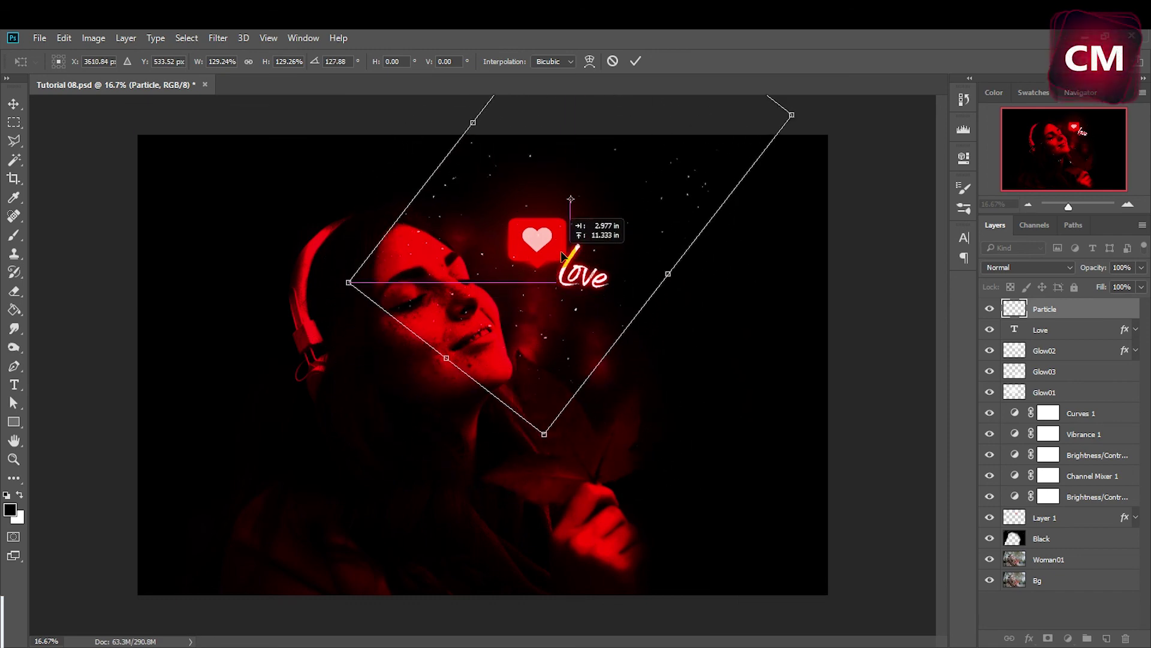
drag(729, 237, 735, 264)
drag(624, 239, 641, 241)
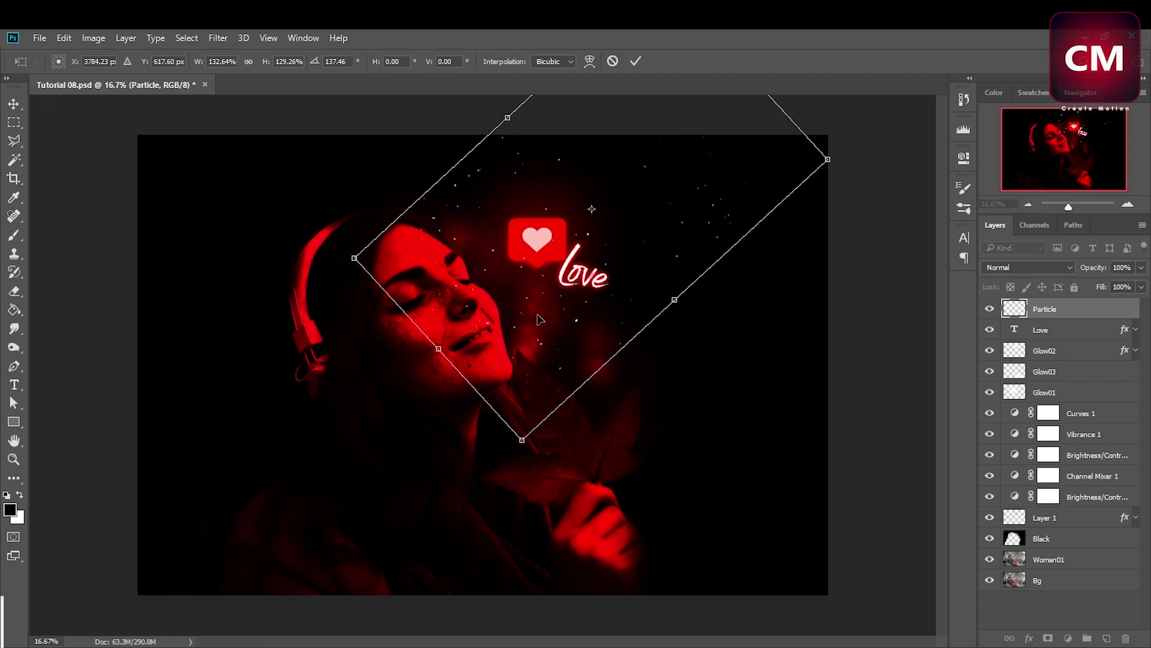
key(Return)
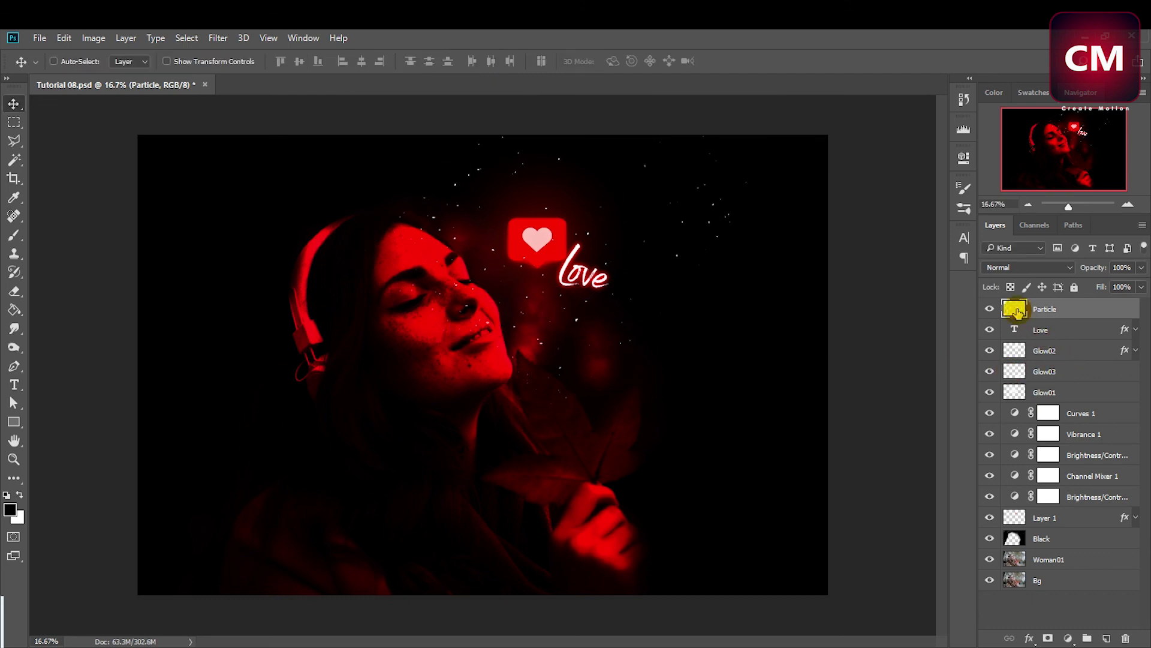
double_click(1015, 310)
Step: Apply a red Color Overlay and an Outer Glow style to the Particle layer
drag(450, 111, 754, 124)
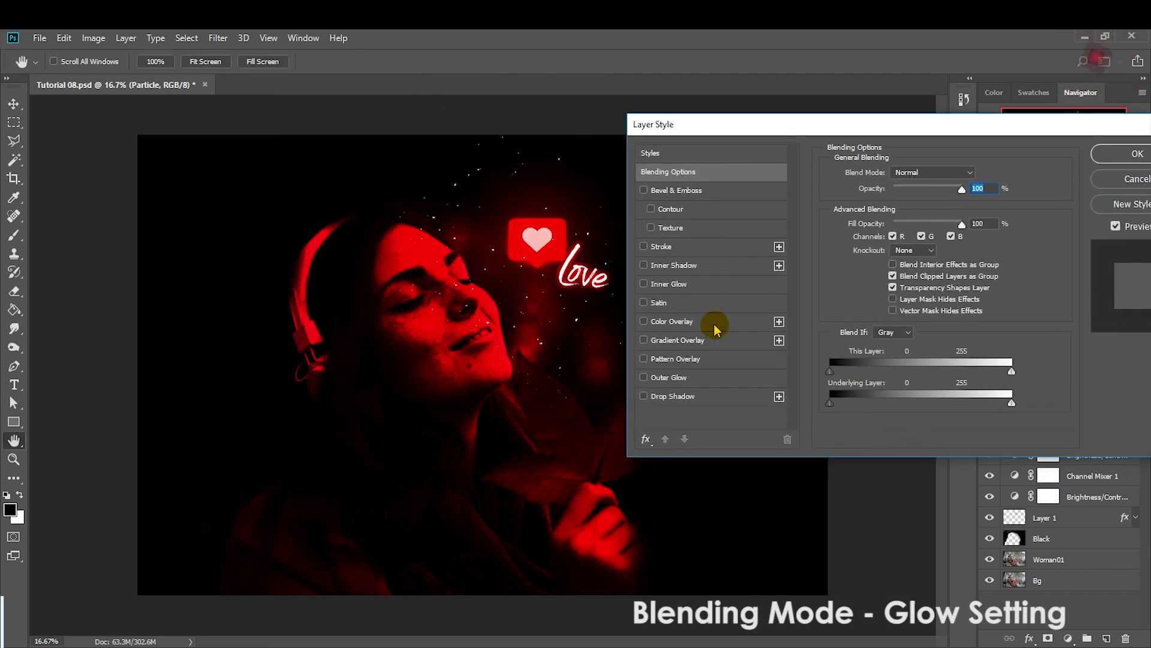
click(668, 377)
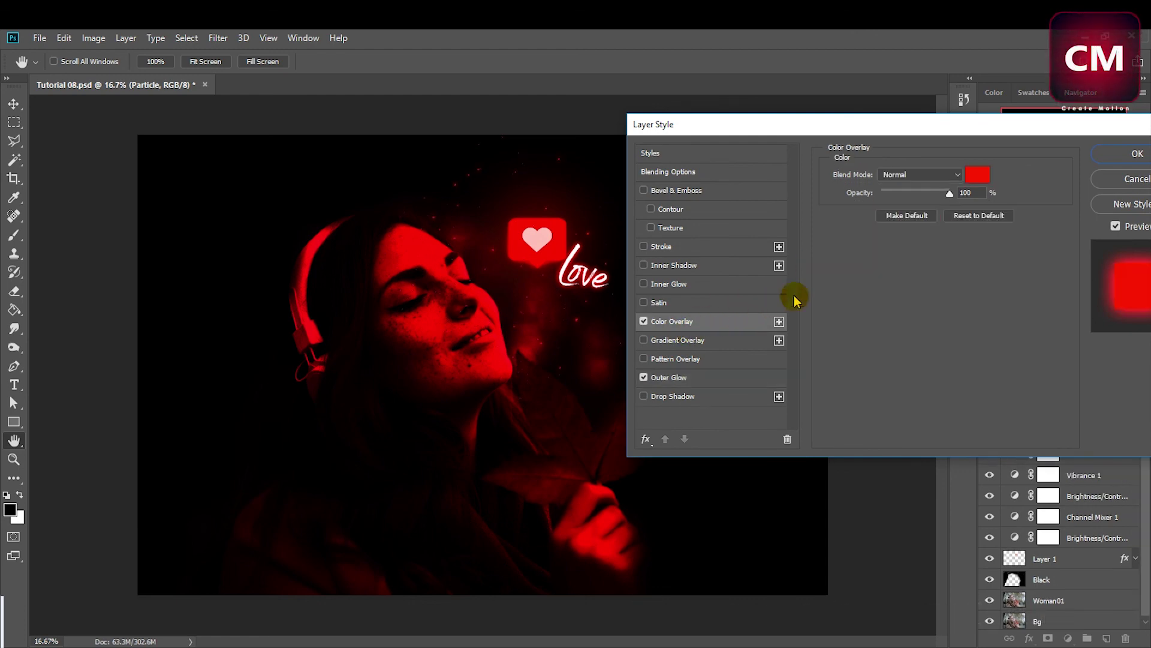
click(1113, 158)
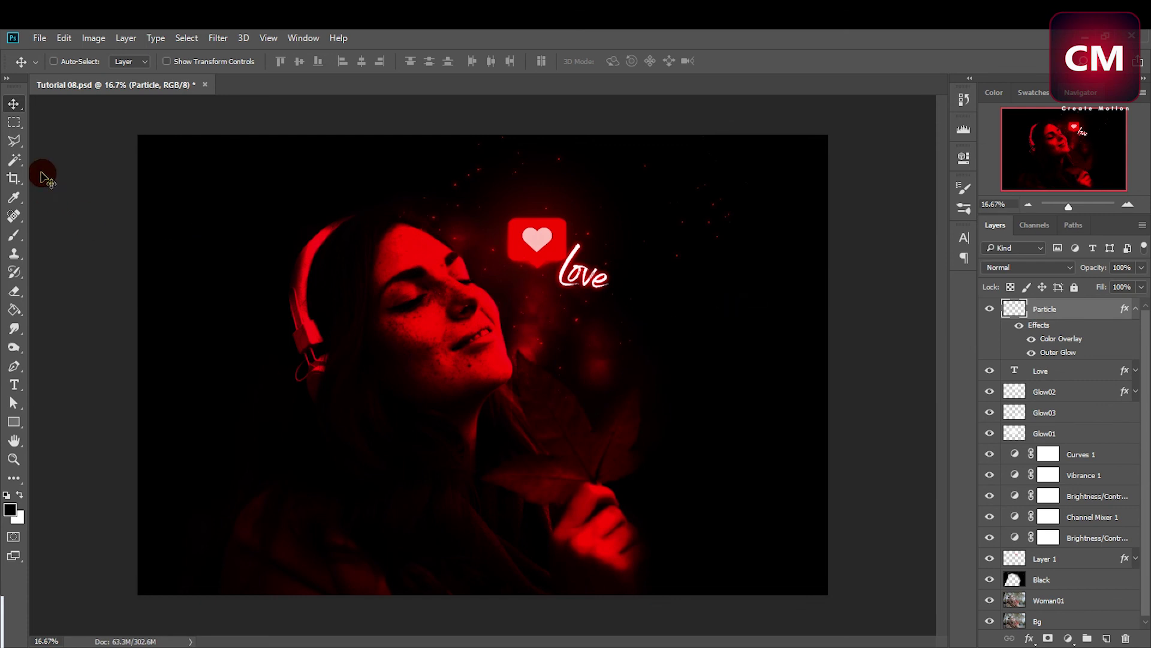
Step: Erase stray particles on the right side, return to the Move tool, and save
click(13, 291)
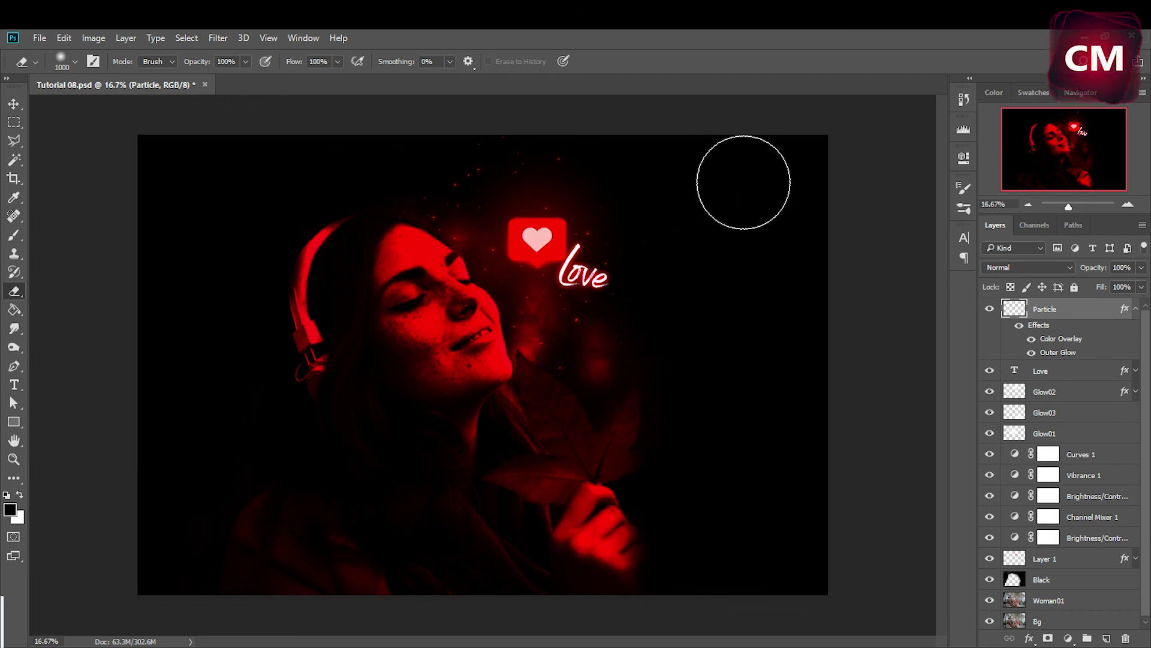
key(v)
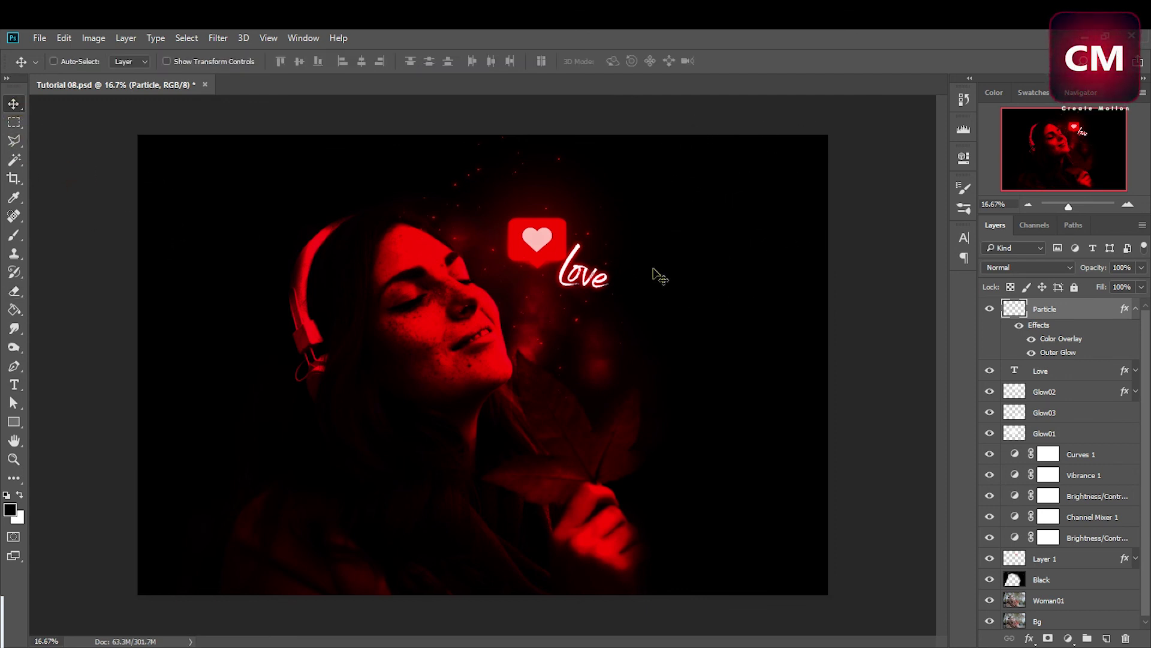
key(ctrl+s)
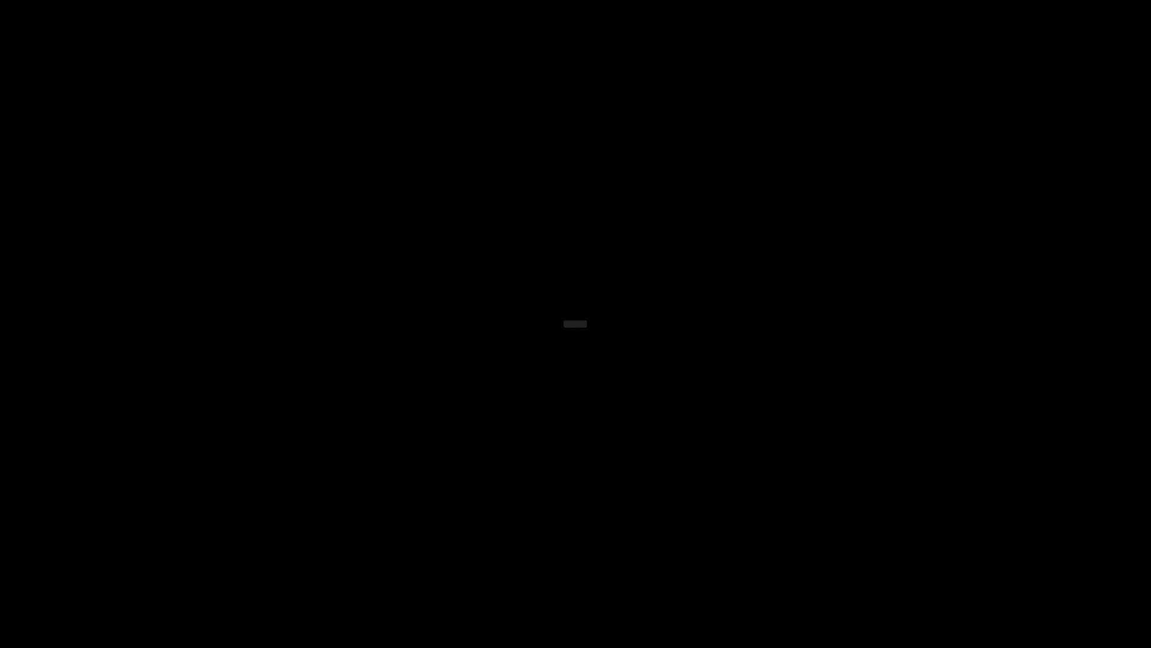